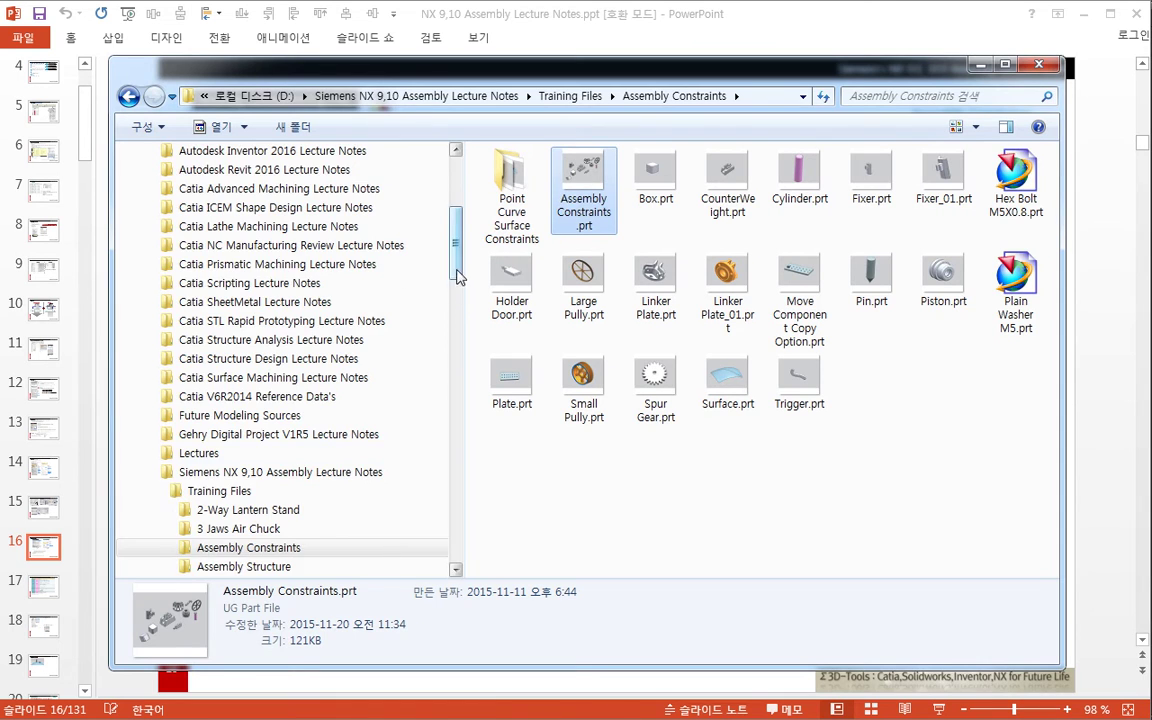
- Switch from the training files folder to NX with Assembly Constraints.prt open
left_click(764, 466)
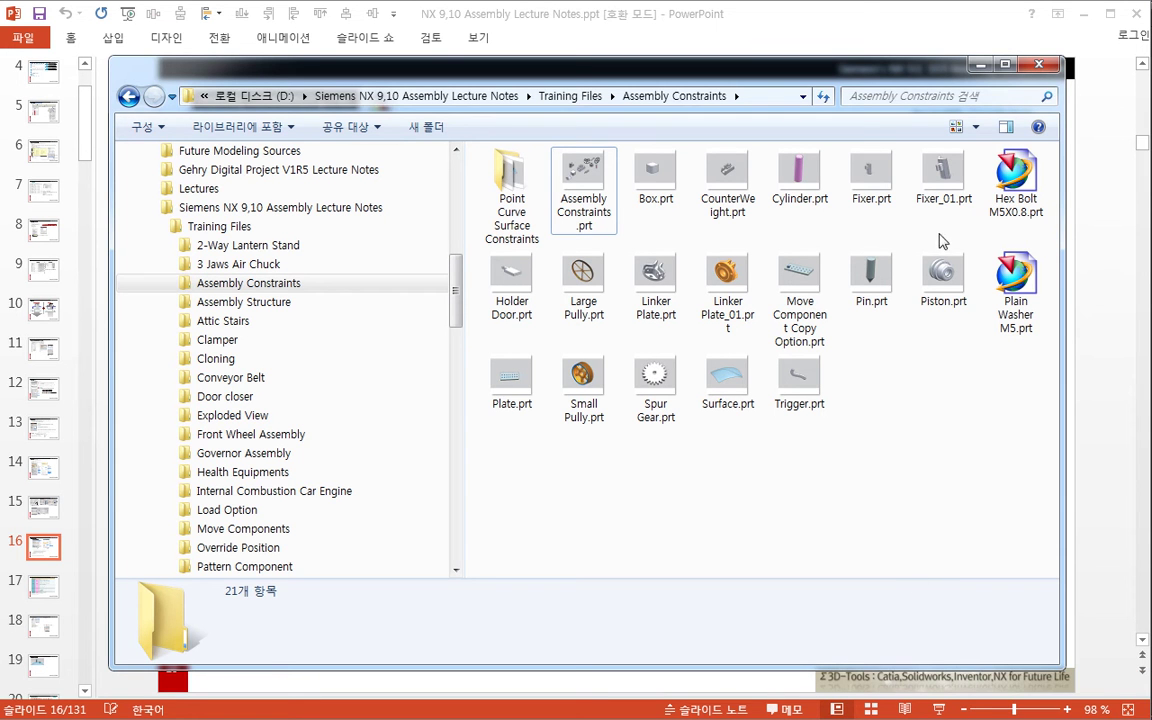
key("alt+Tab")
left_click(922, 113, "ctrl")
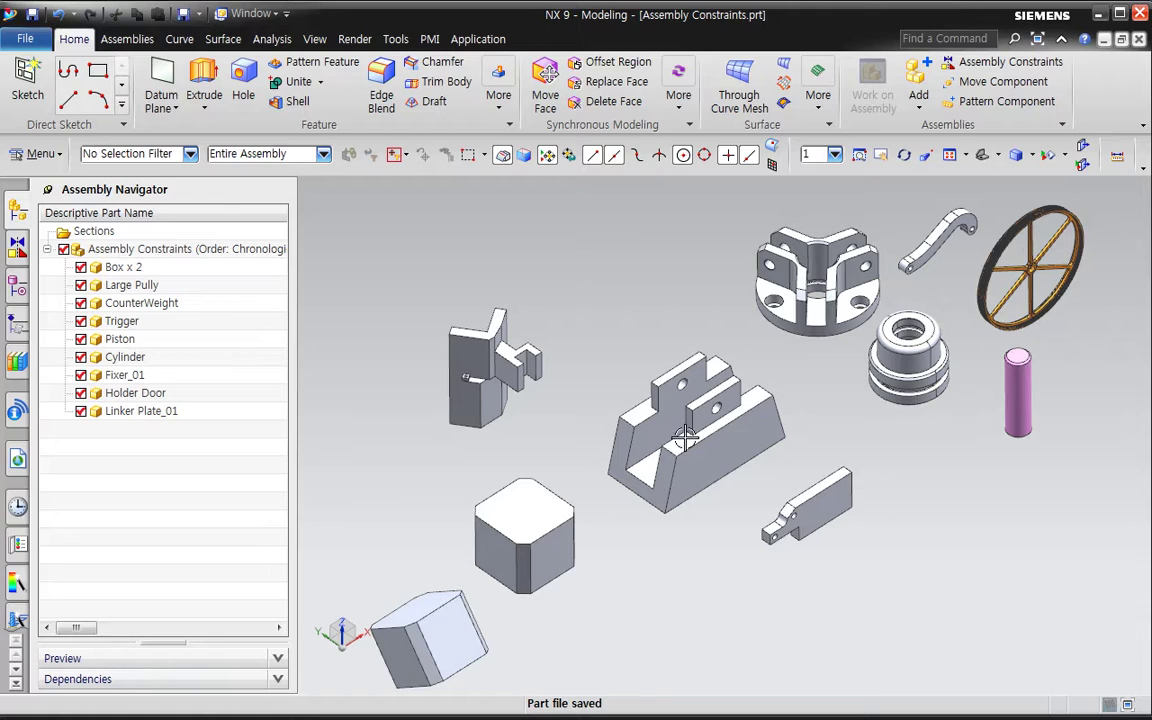
- Colour the front face of each of the two boxes yellow, using the Face selection filter
middle_click_drag(679, 565, 701, 536)
key("ctrl+alt+t")
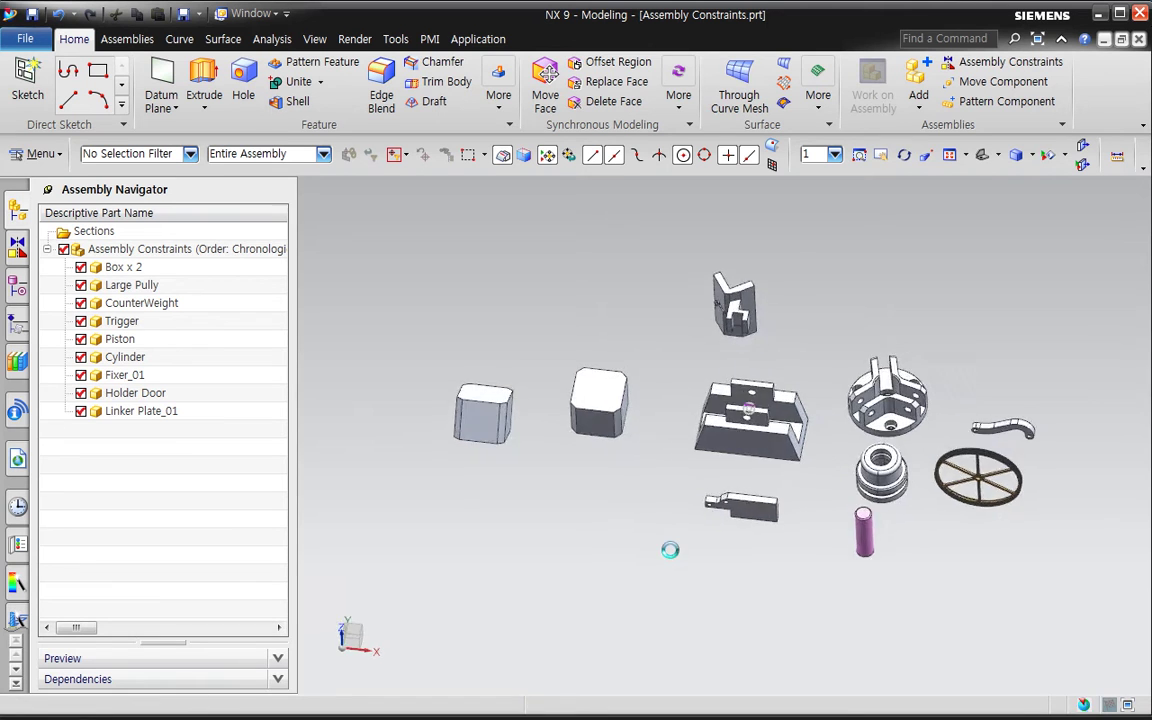
scroll(637, 525, "up", 2)
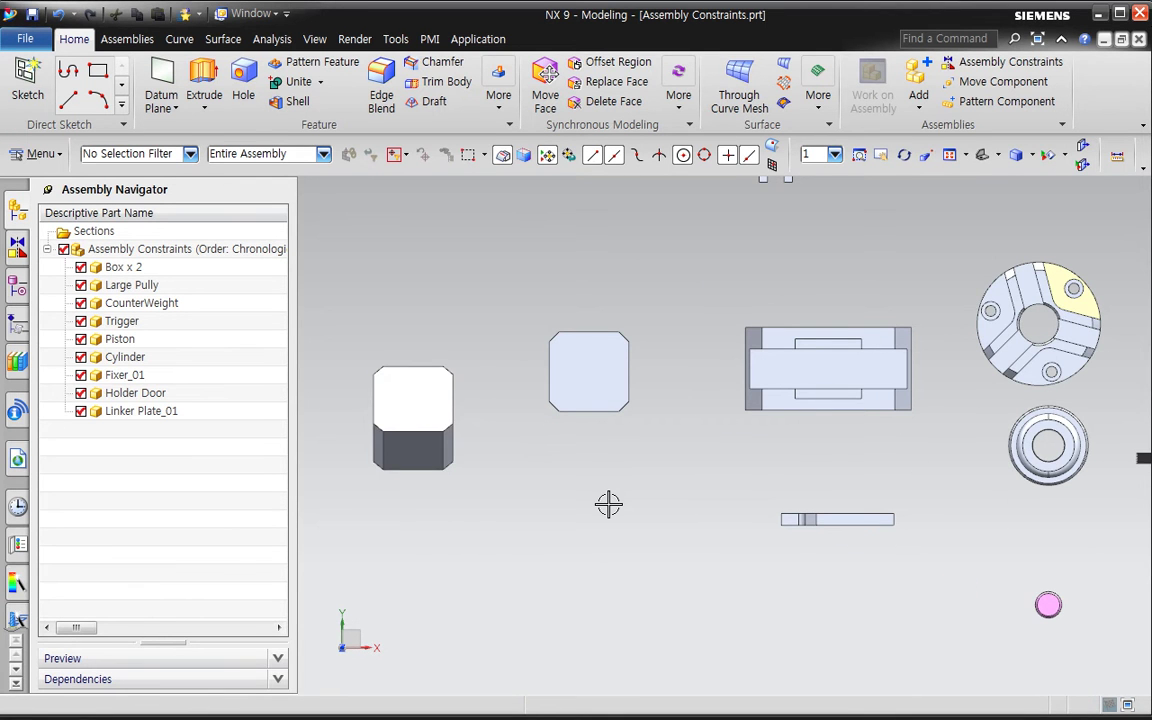
key("Home")
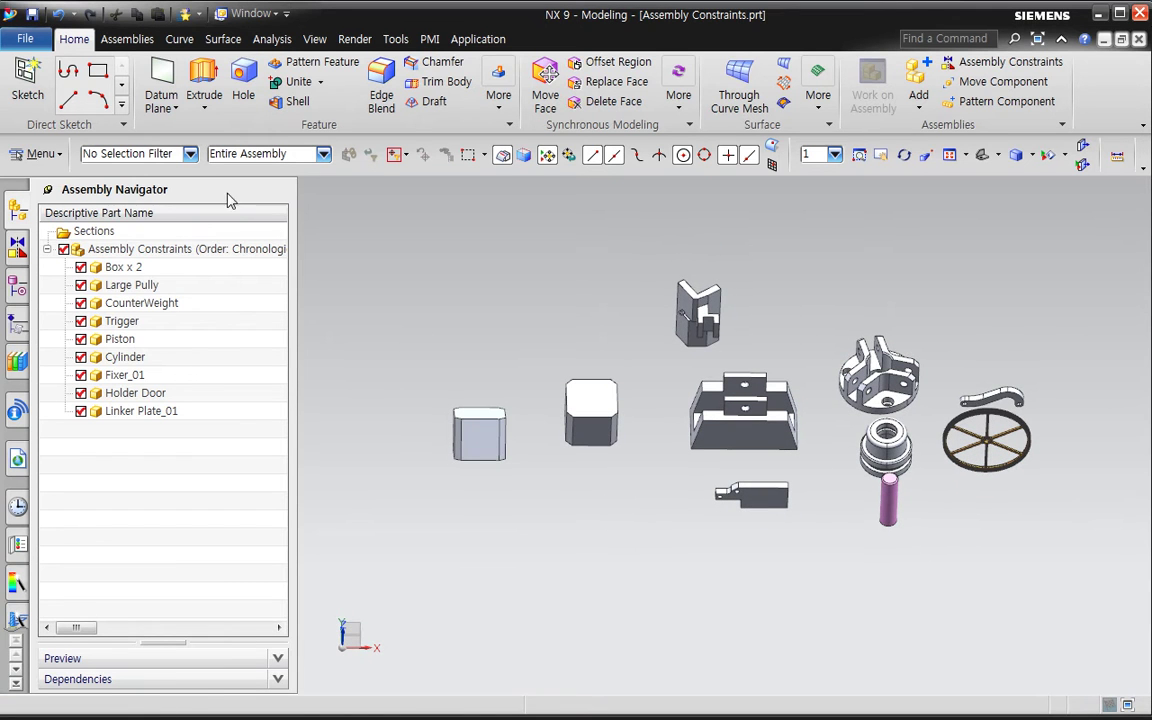
left_click(188, 156)
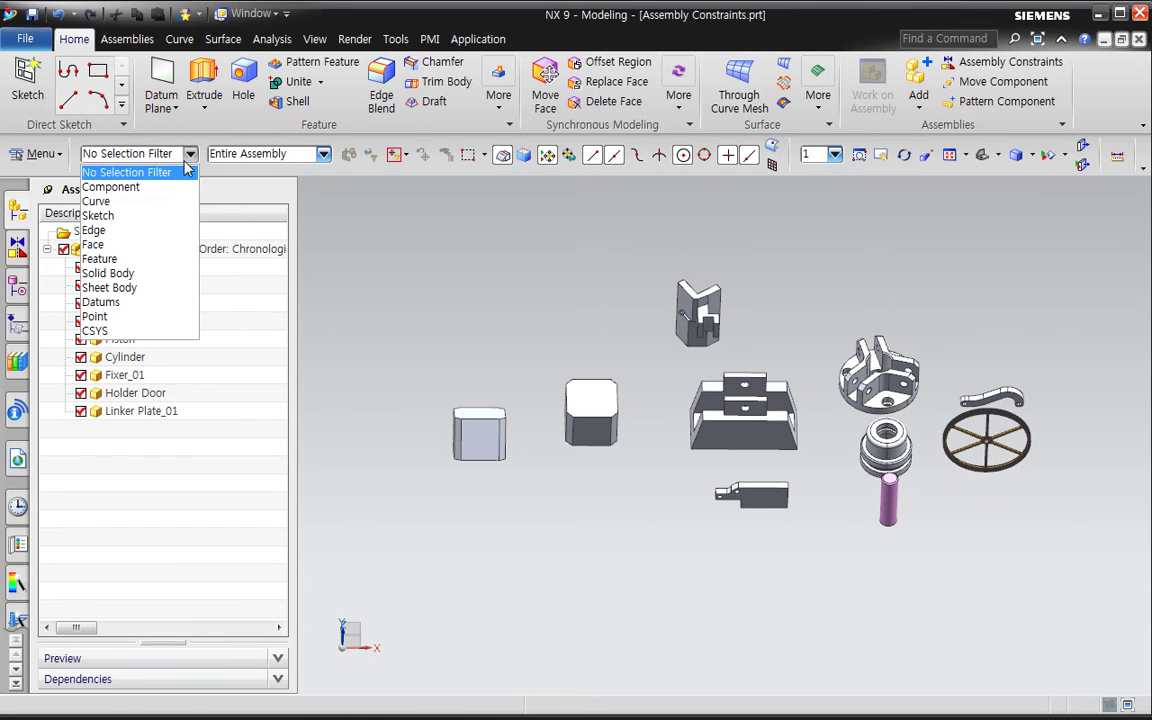
left_click(155, 245)
left_click(480, 437)
left_click(598, 432)
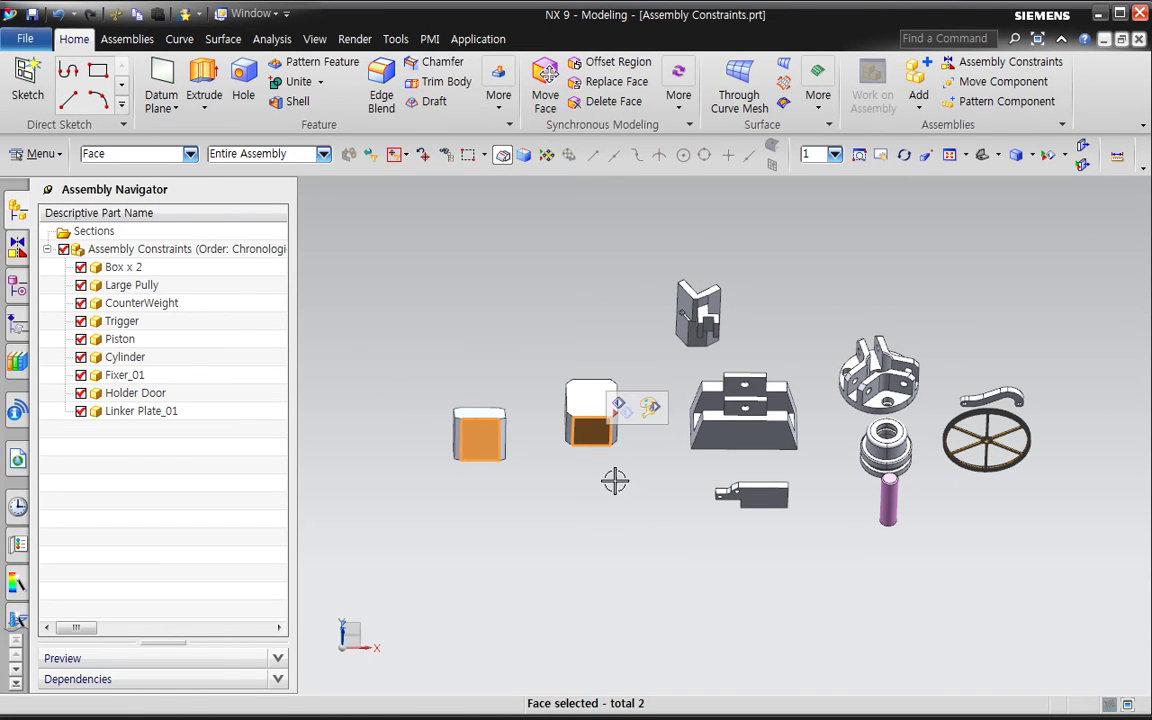
left_click(649, 408)
left_click(410, 285)
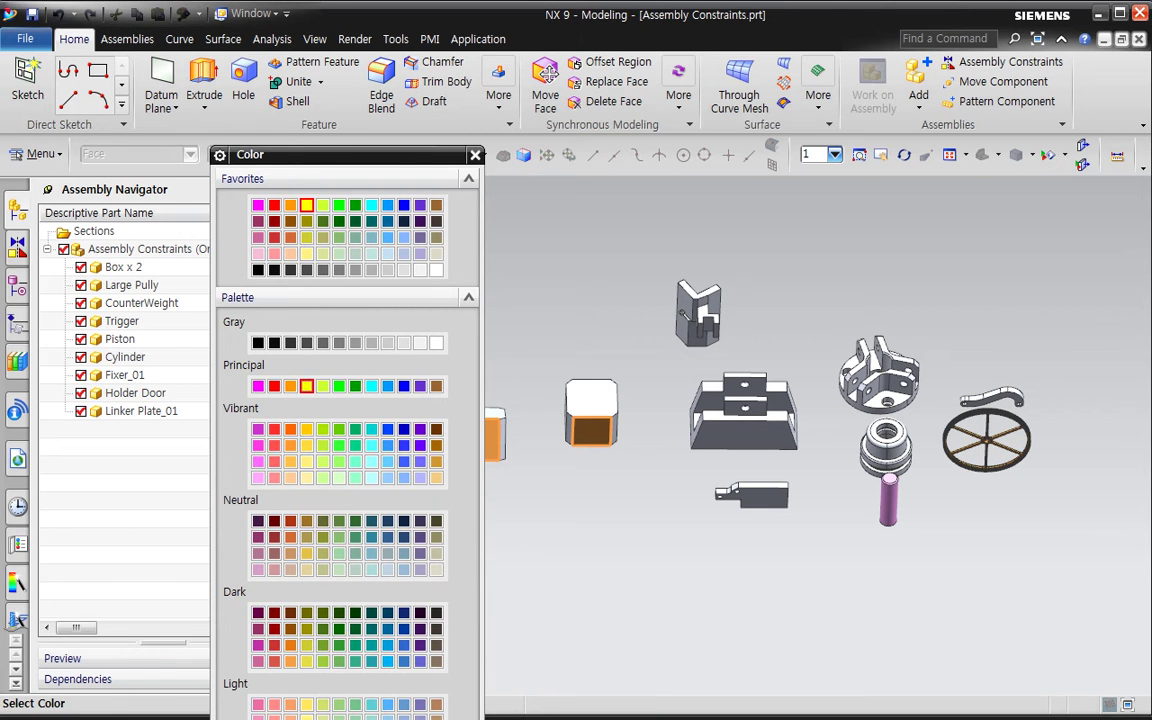
middle_click(594, 582)
left_click(340, 641)
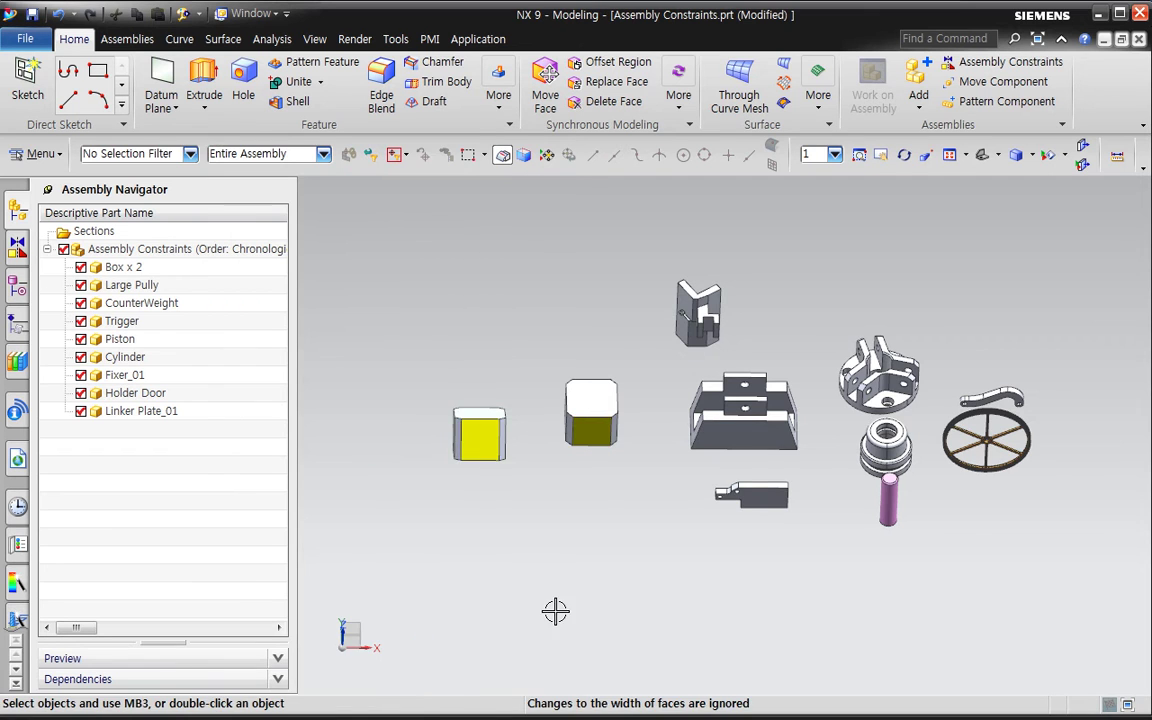
middle_click_drag(604, 519, 691, 525)
key("F8")
middle_click_drag(829, 489, 590, 380)
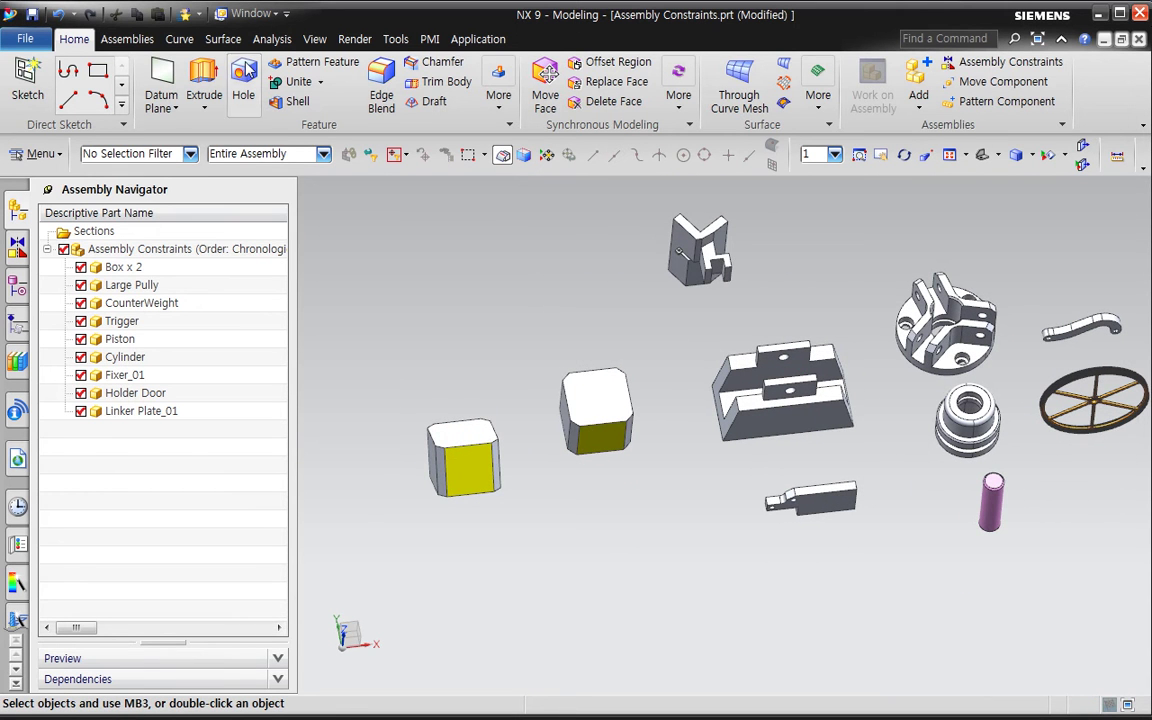
left_click(120, 40)
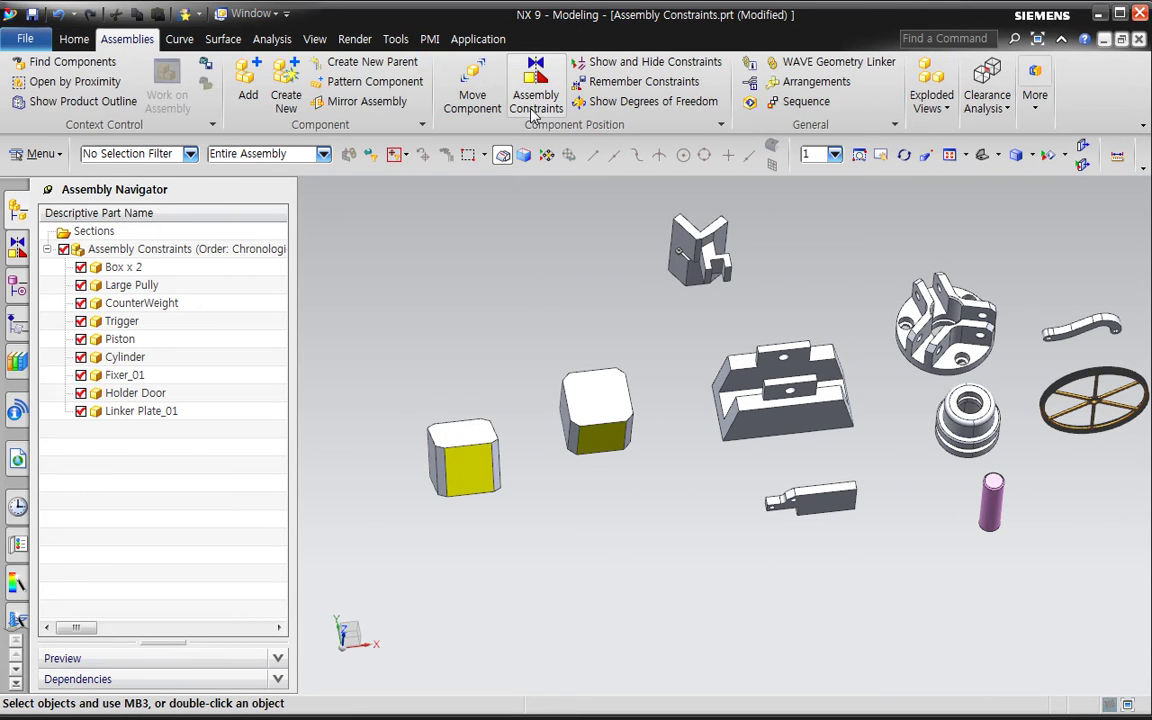
left_click(533, 108)
key("Escape")
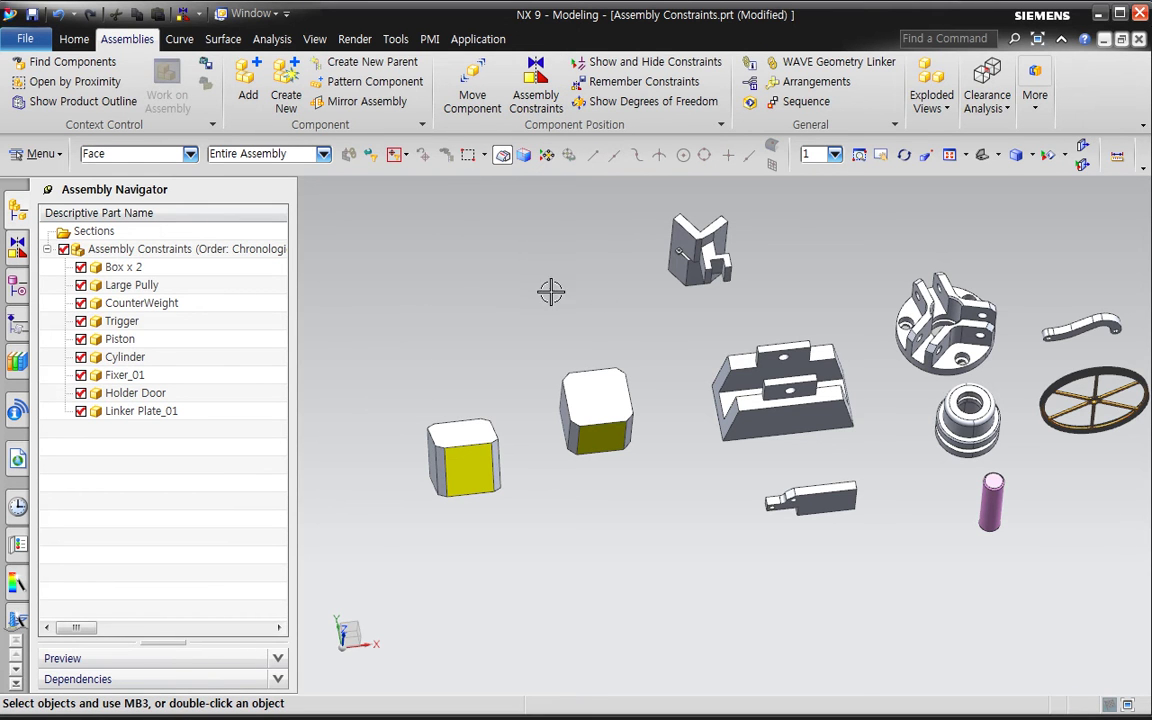
- Apply a Fix assembly constraint to the box nearest the trapezoidal block and list it under Constraints
right_click(494, 301)
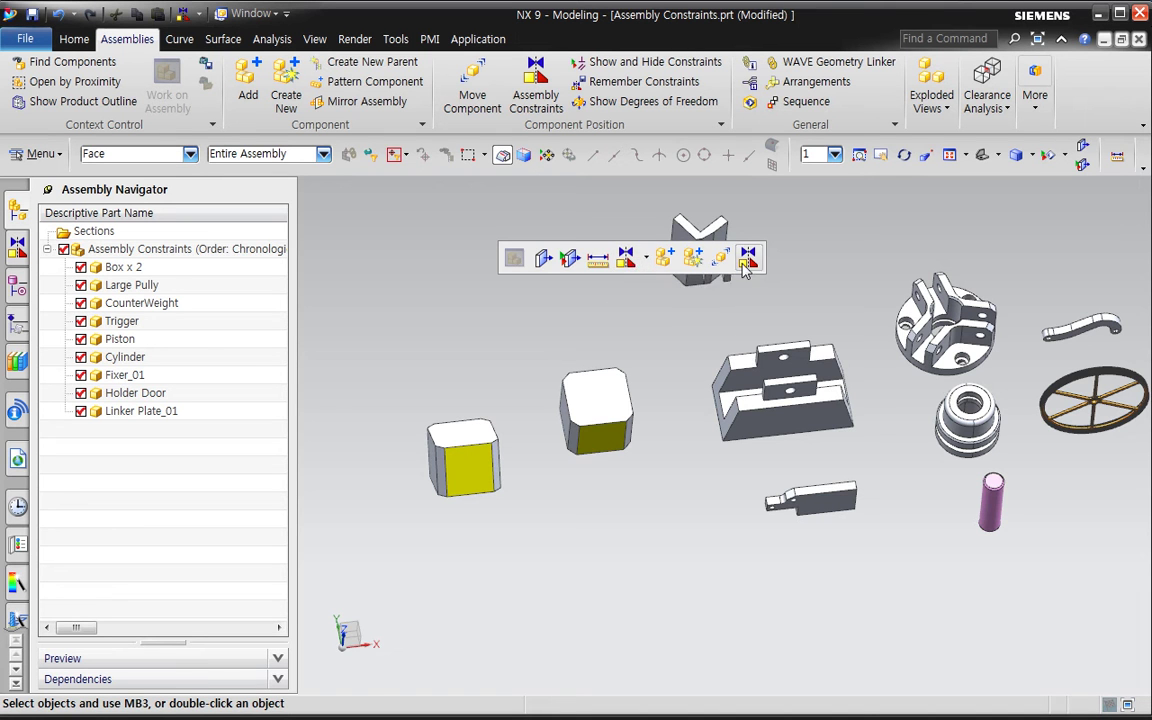
left_click(664, 257)
left_click_drag(410, 158, 972, 190)
left_click(862, 238)
left_click(849, 260)
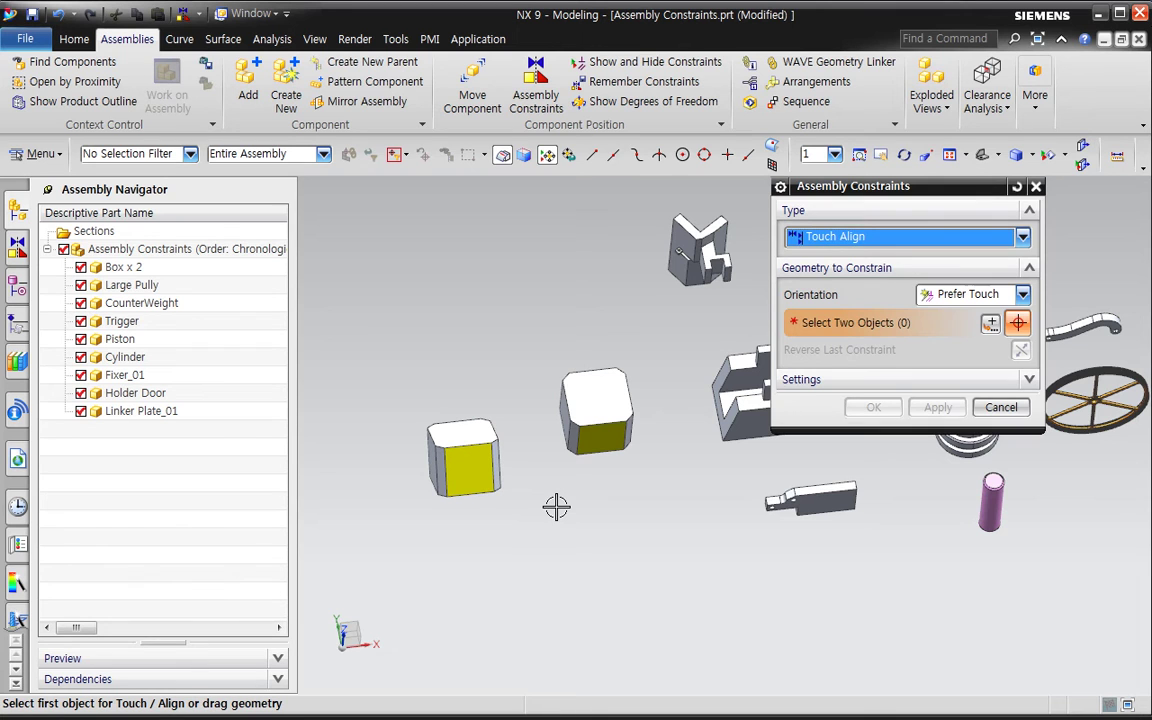
left_click(855, 236)
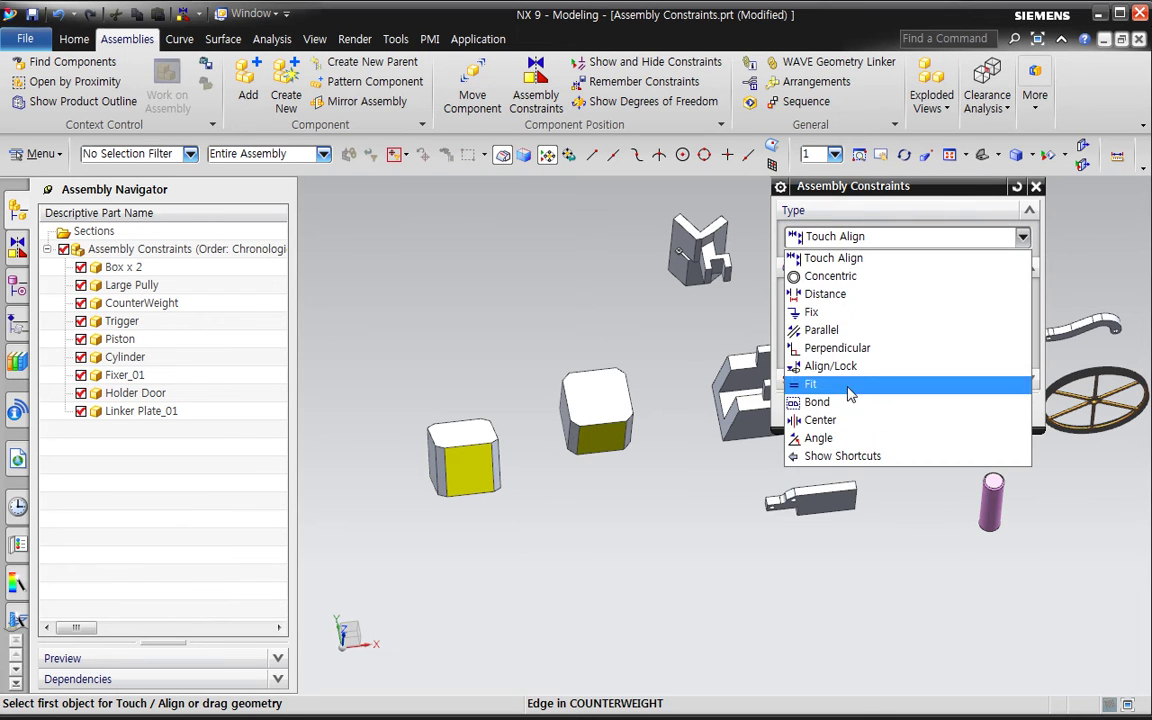
left_click(835, 311)
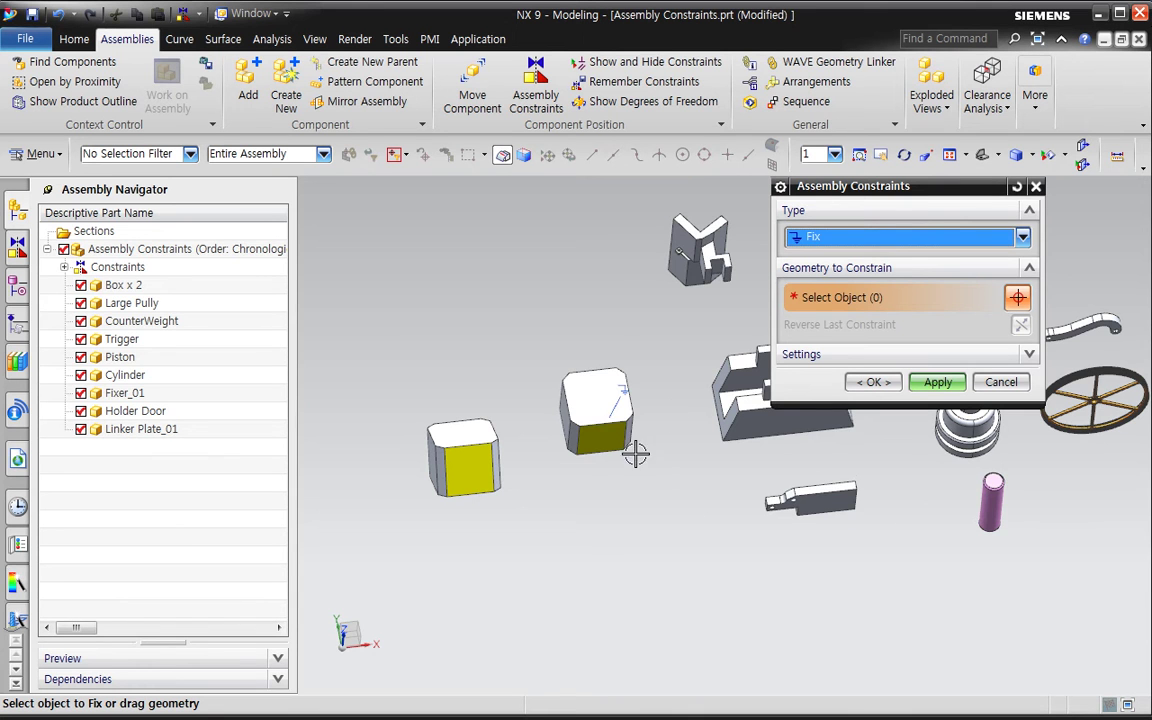
left_click(150, 286)
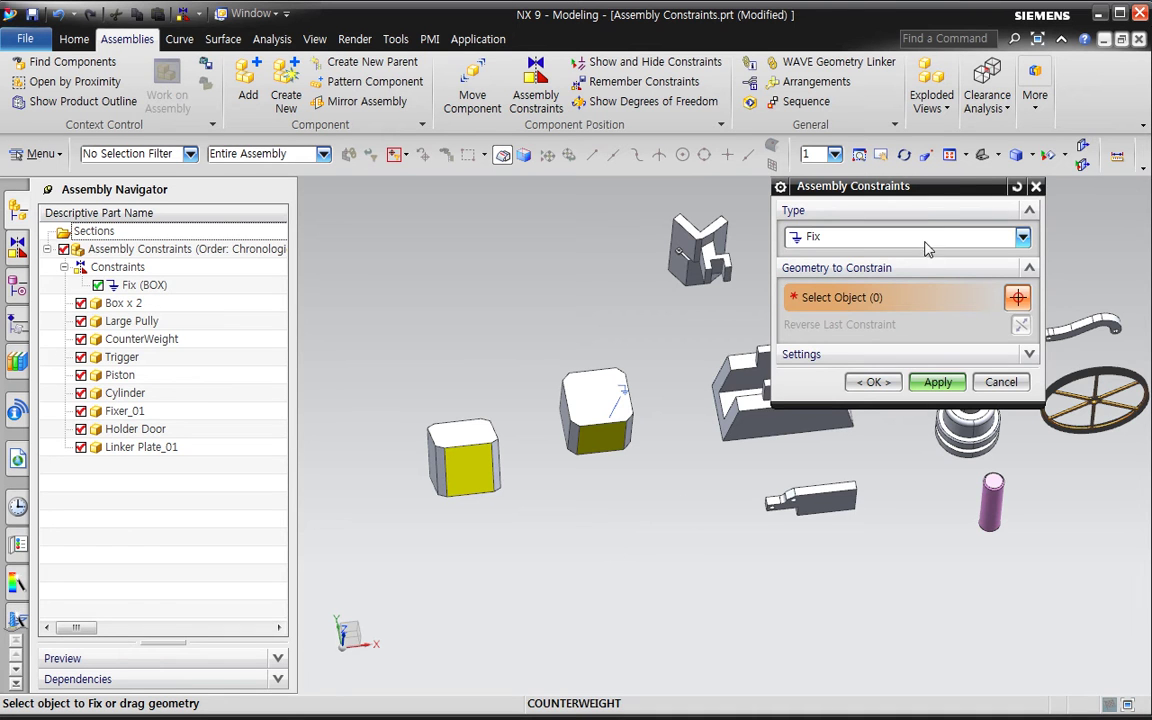
- Add a Touch Align constraint with Touch orientation between the yellow faces of the two boxes
left_click_drag(931, 187, 890, 187)
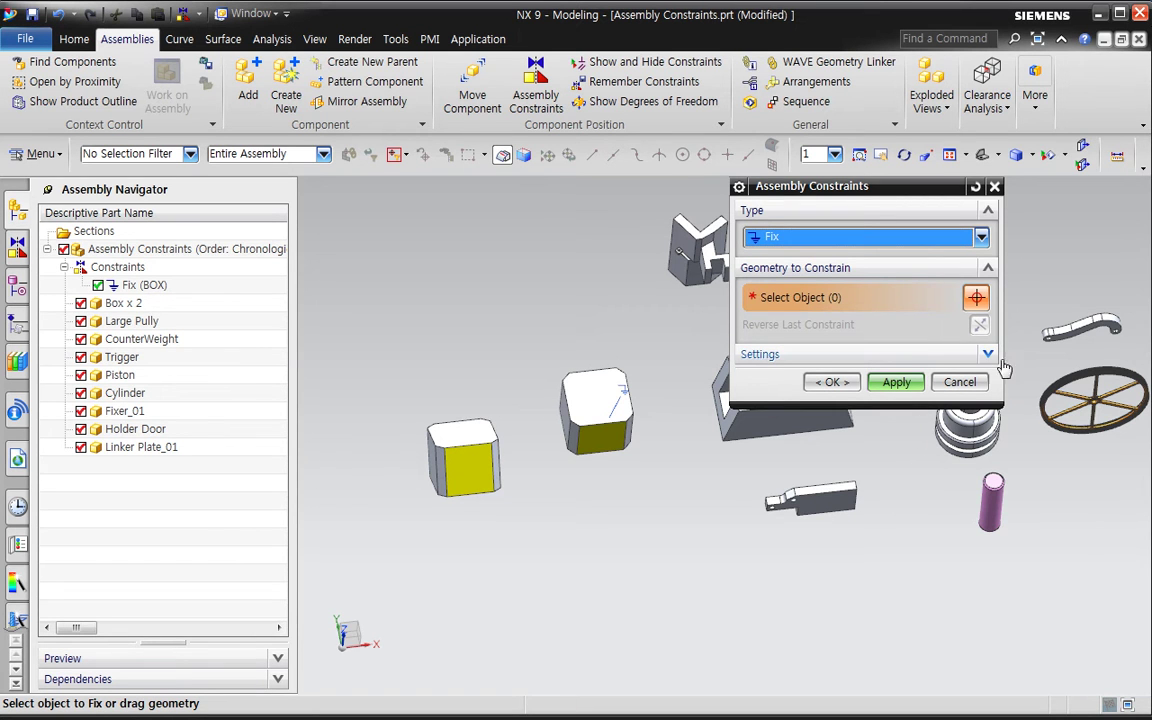
left_click(890, 354)
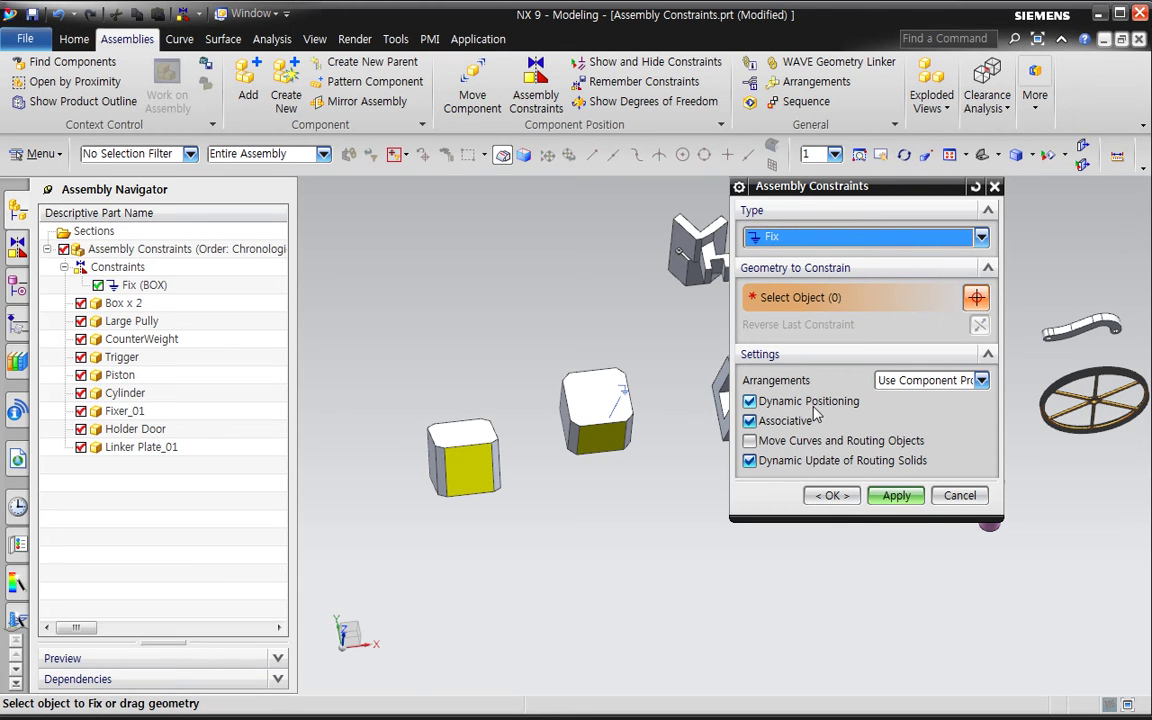
left_click(873, 237)
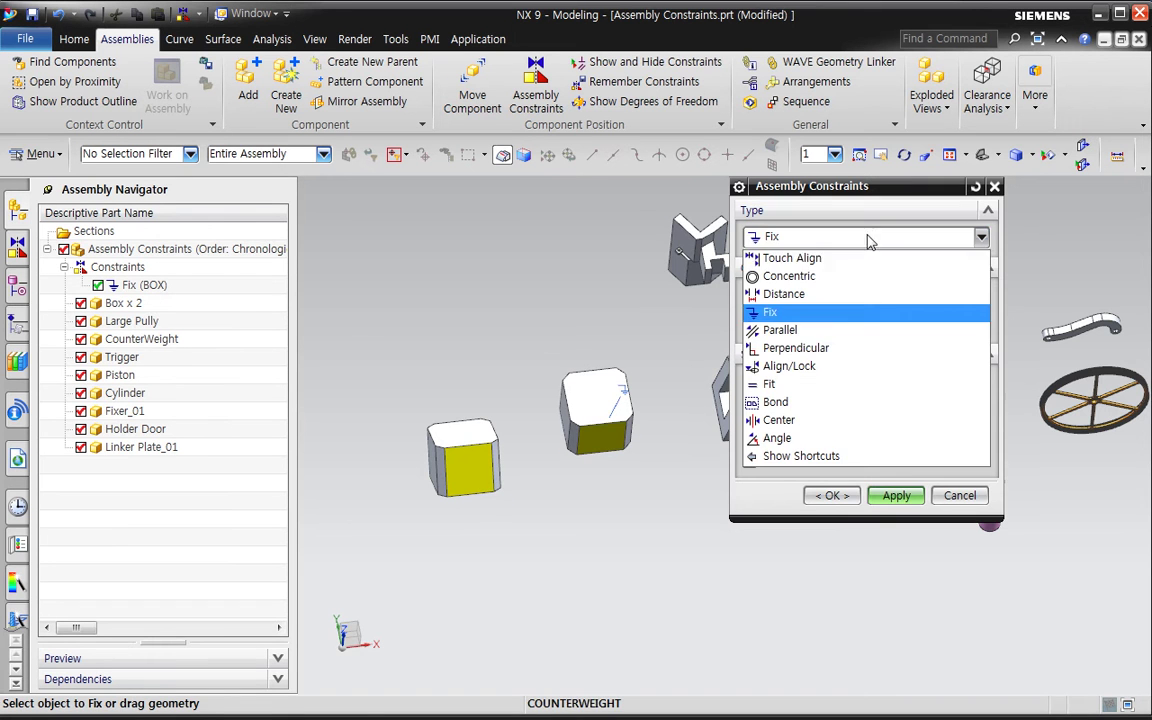
left_click(866, 258)
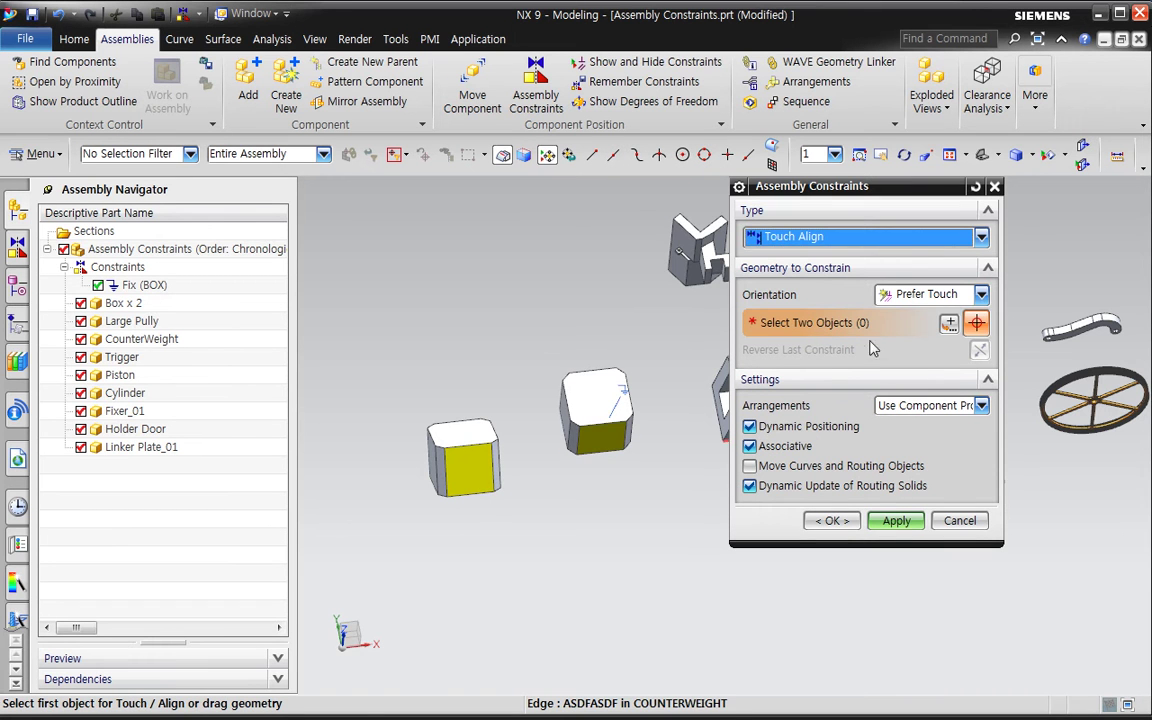
left_click(918, 295)
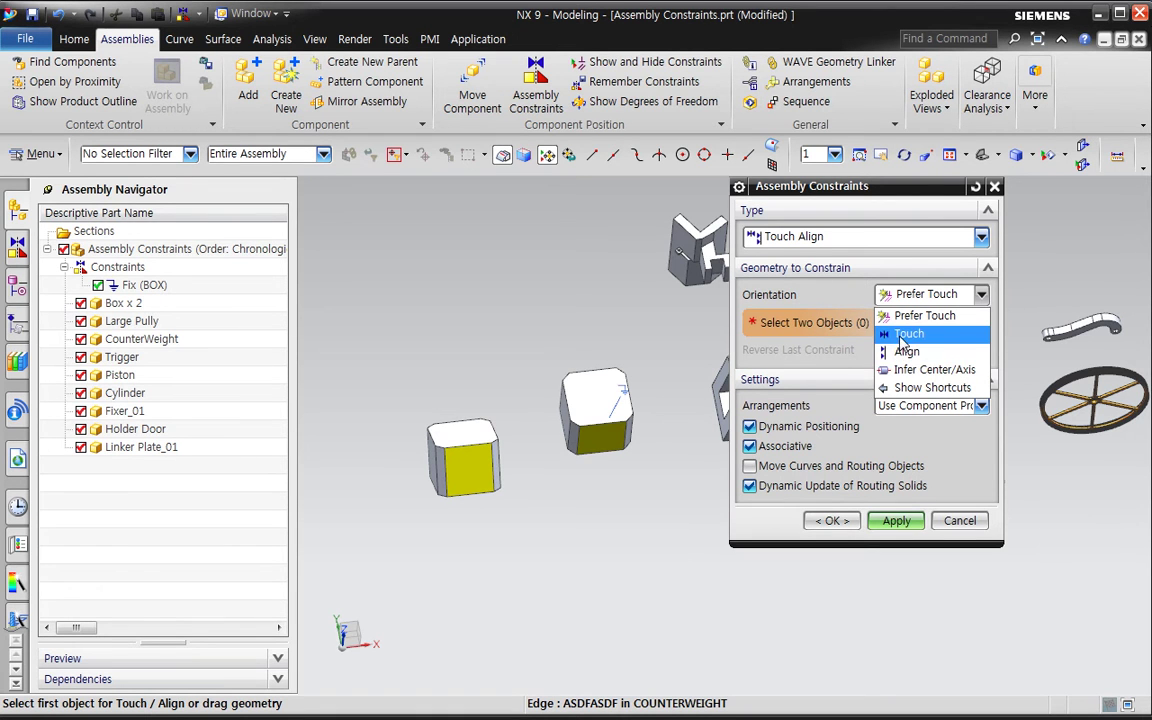
left_click(893, 336)
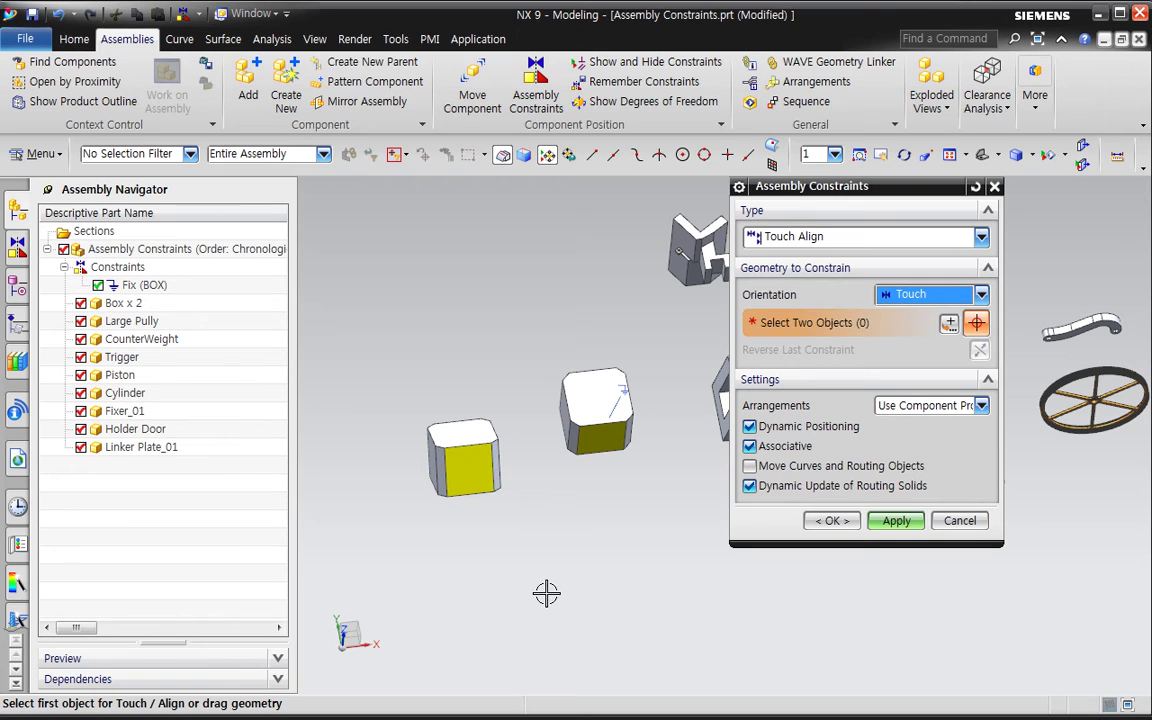
left_click(492, 476)
left_click(612, 460)
- Reverse the last constraint between the boxes repeatedly to compare Touch and Align, ending with the yellow faces set to Align
middle_click_drag(609, 529, 620, 555)
key("F8")
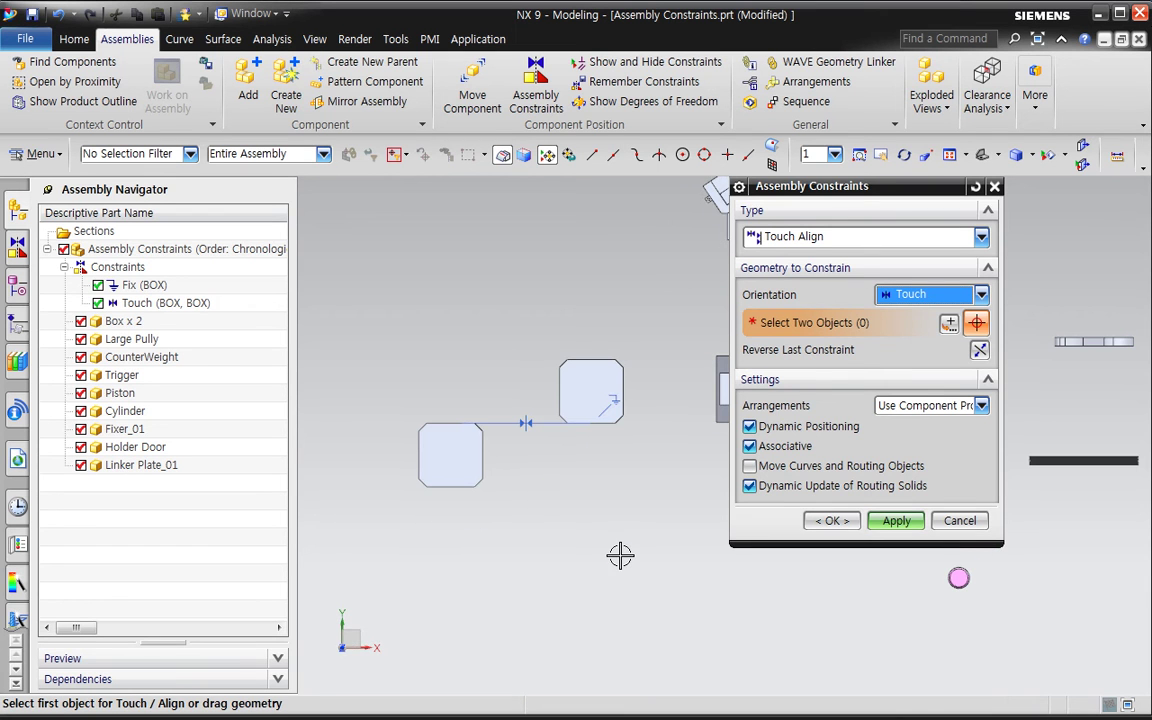
middle_click_drag(635, 555, 651, 533, "shift")
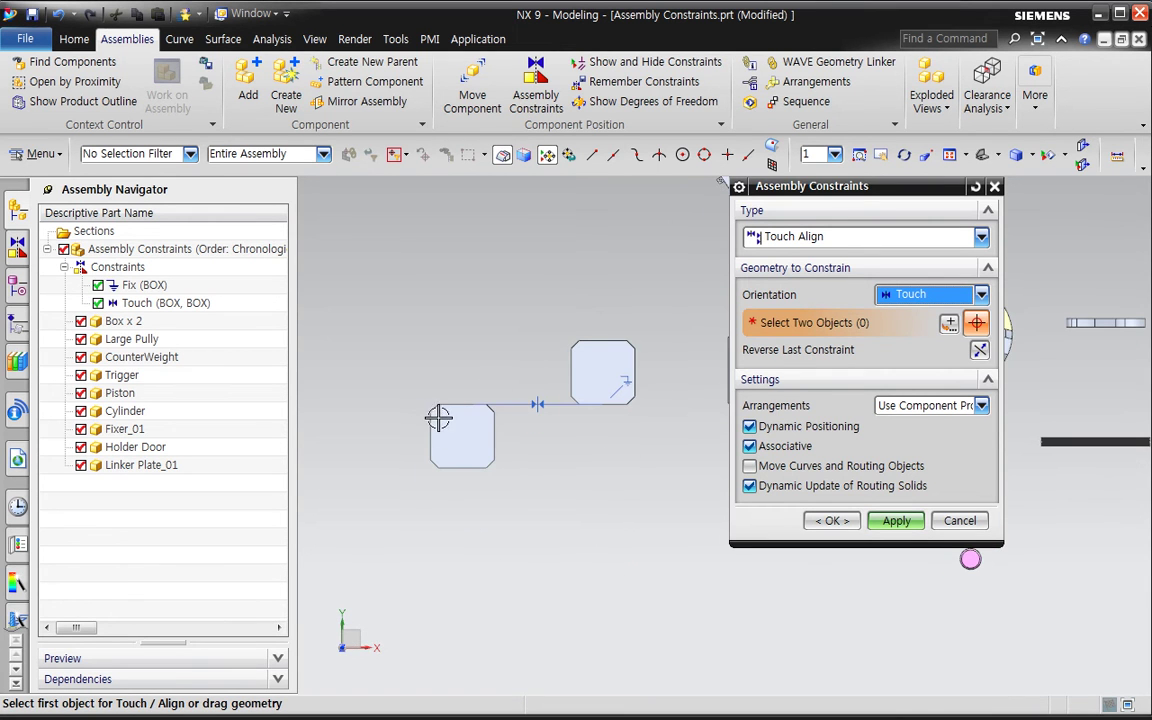
left_click(980, 352)
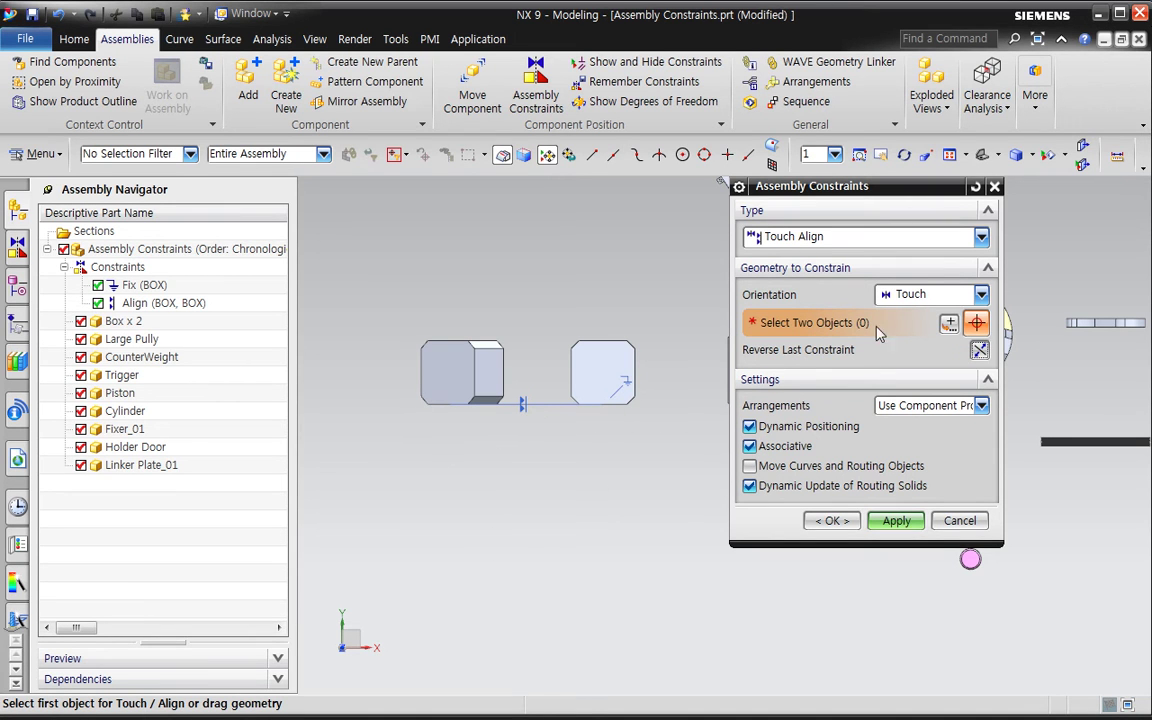
left_click(979, 349)
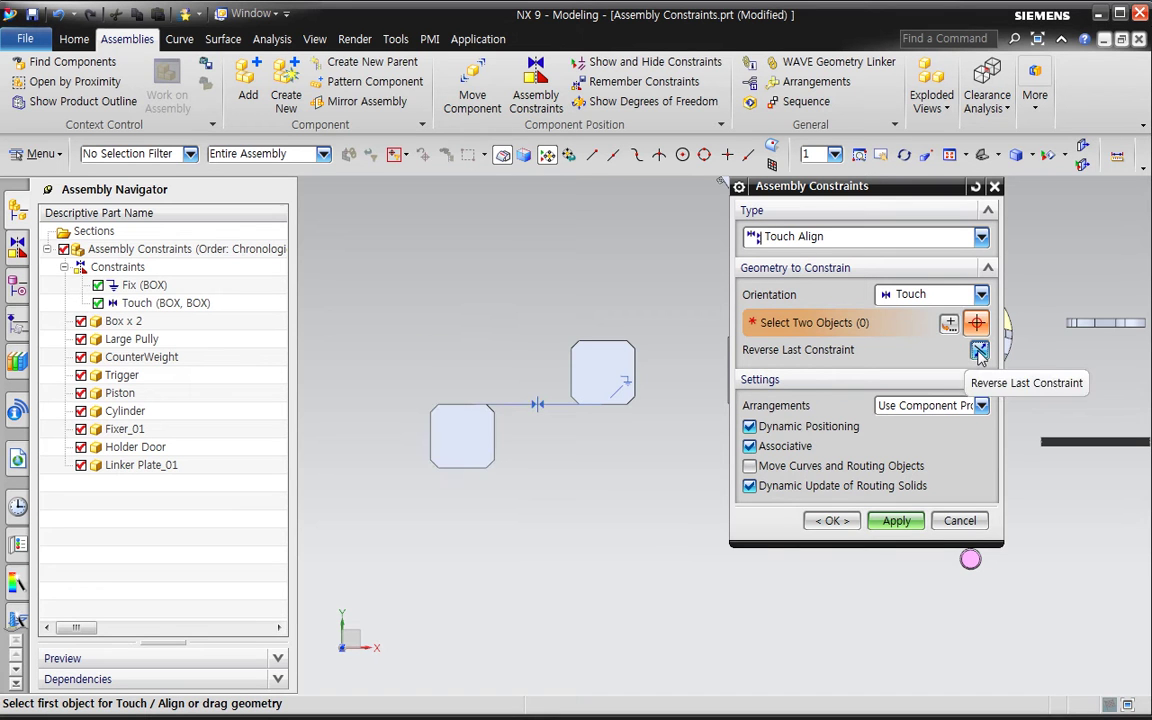
left_click(979, 351)
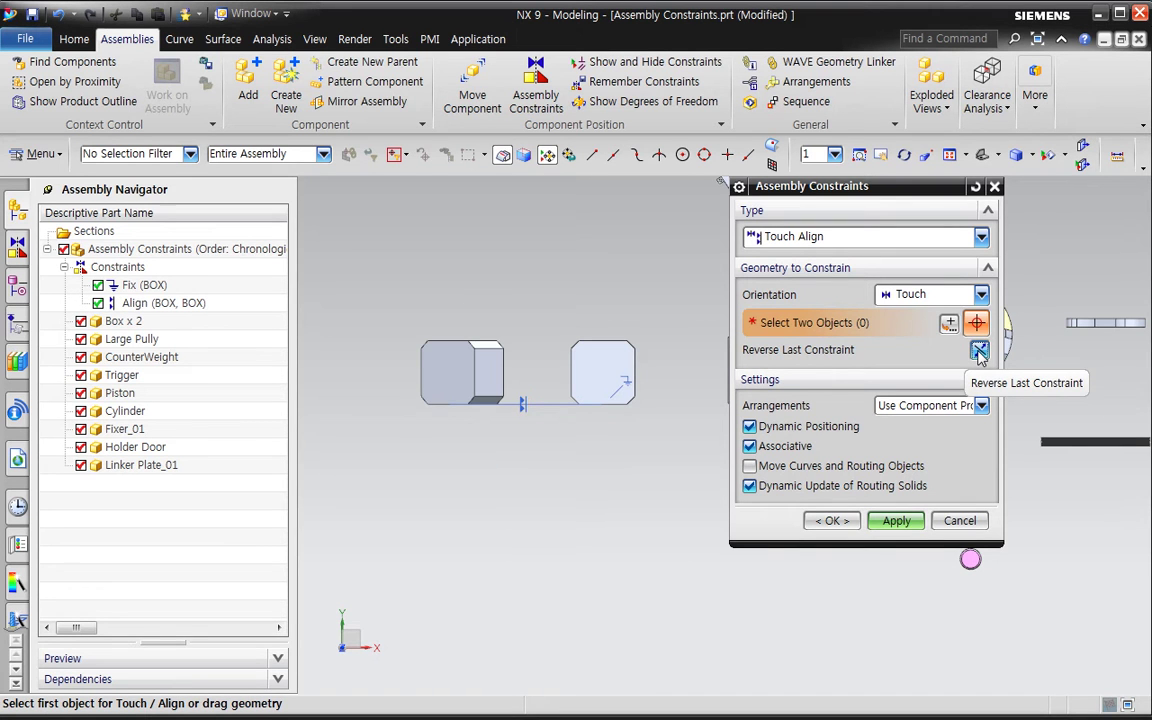
left_click(979, 351)
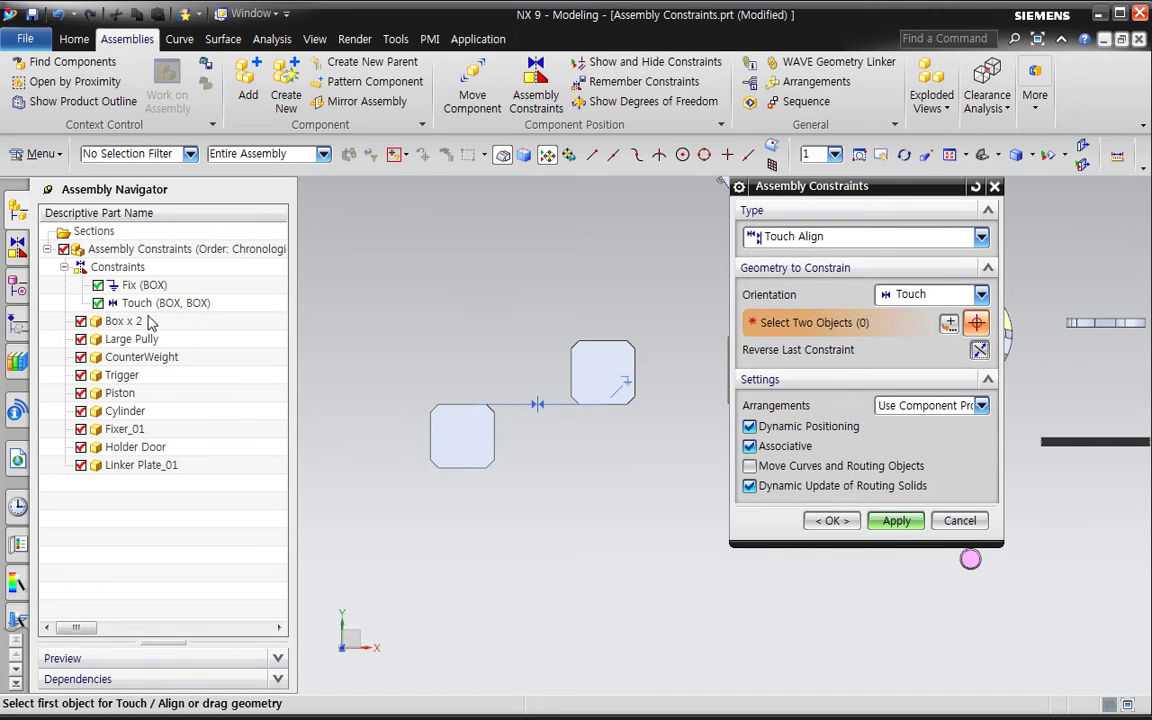
left_click(980, 351)
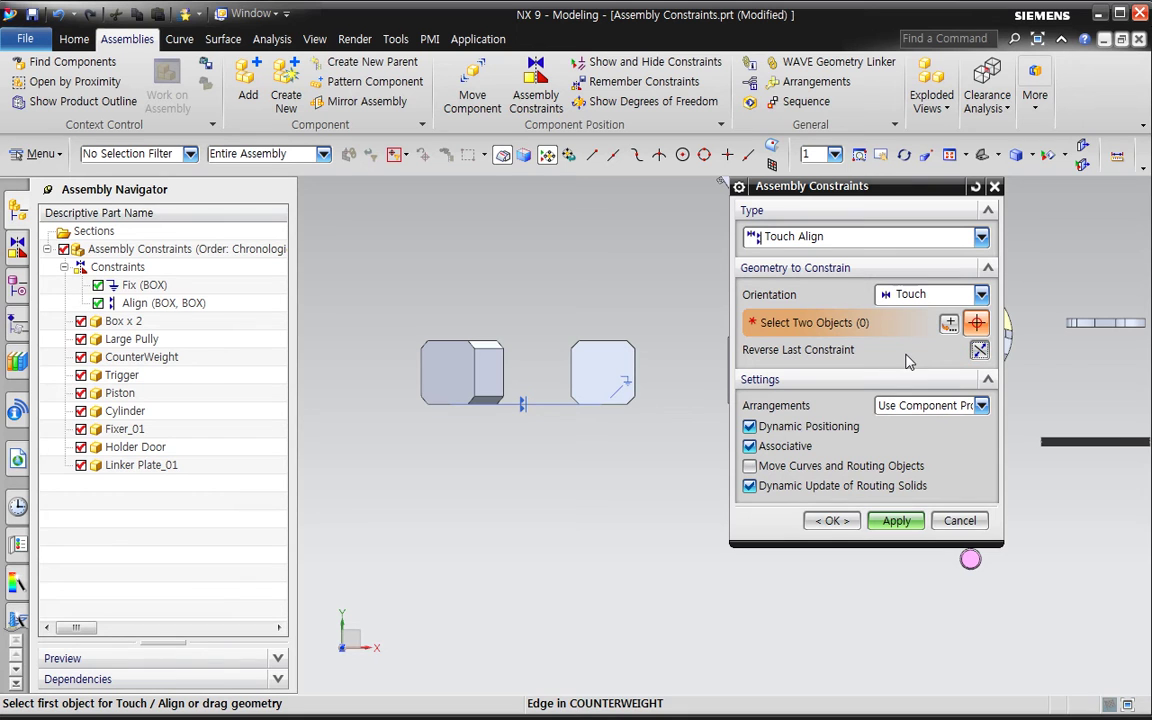
- Add a second constraint between the two boxes with Align orientation, picking near the top edge of each yellow face
middle_click_drag(674, 519, 679, 548)
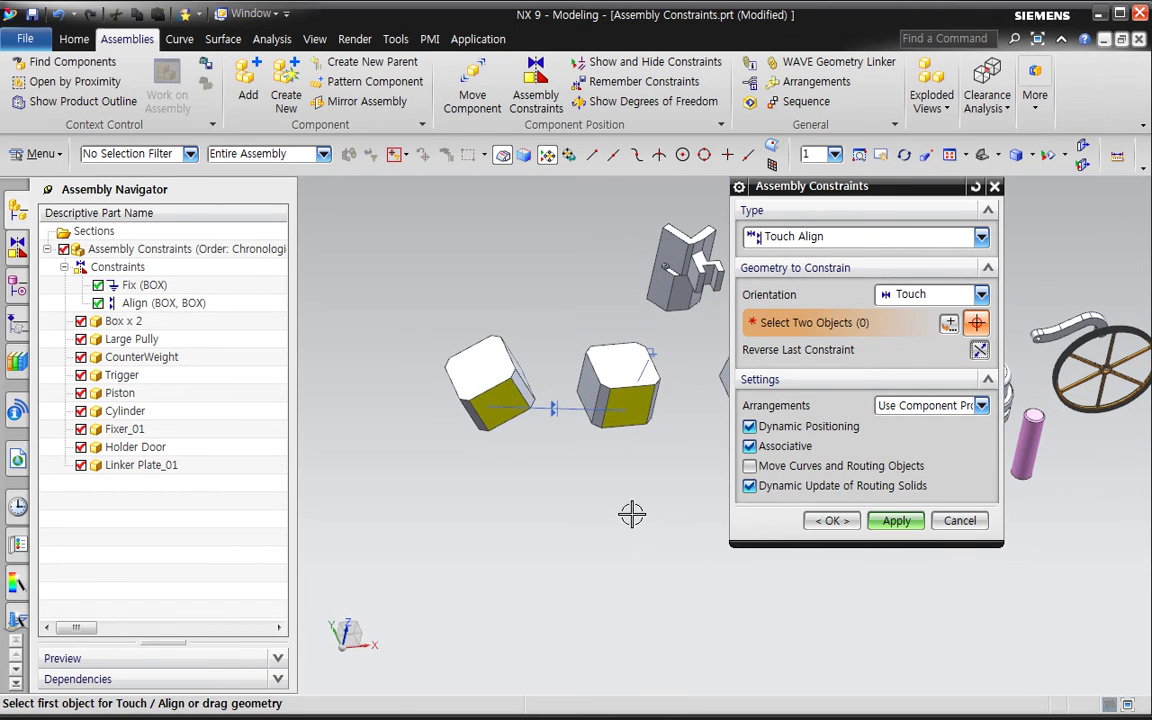
left_click(905, 294)
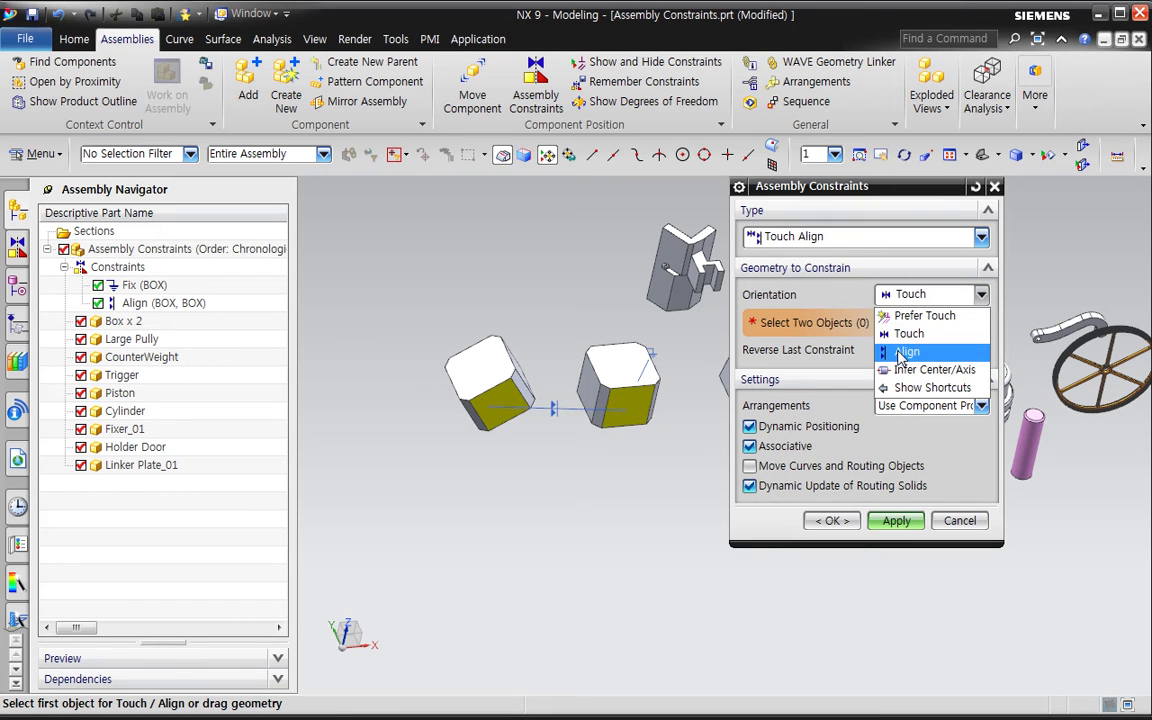
left_click(905, 351)
left_click(646, 376)
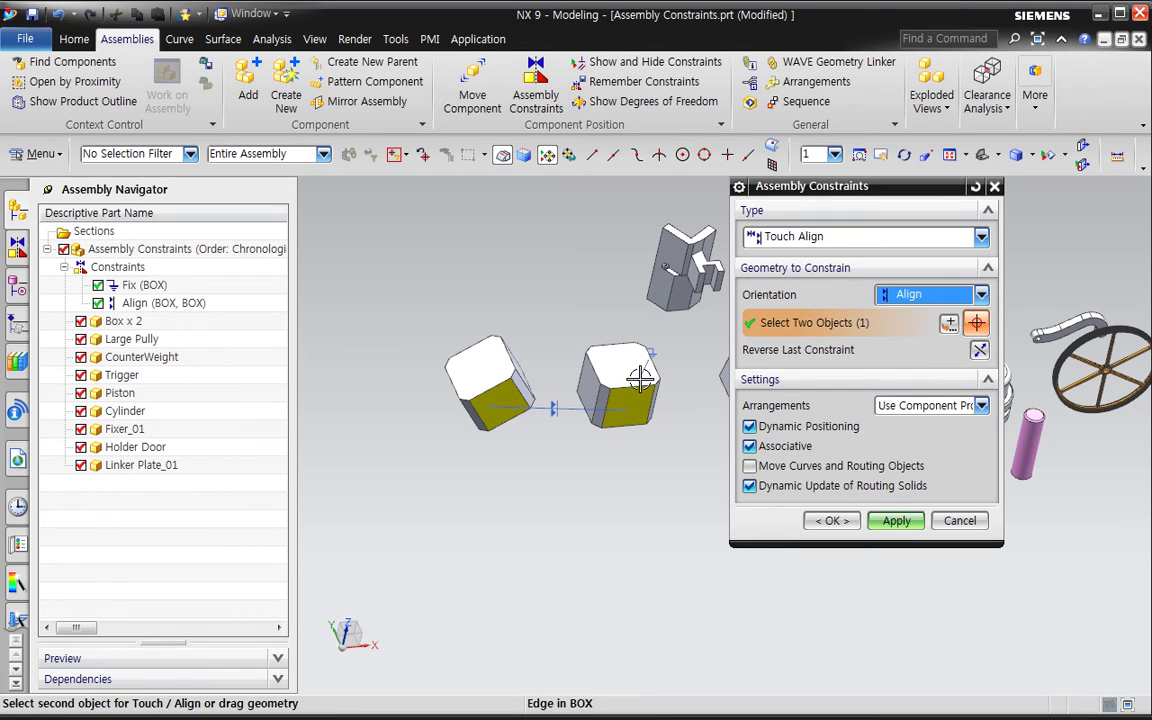
left_click(503, 383)
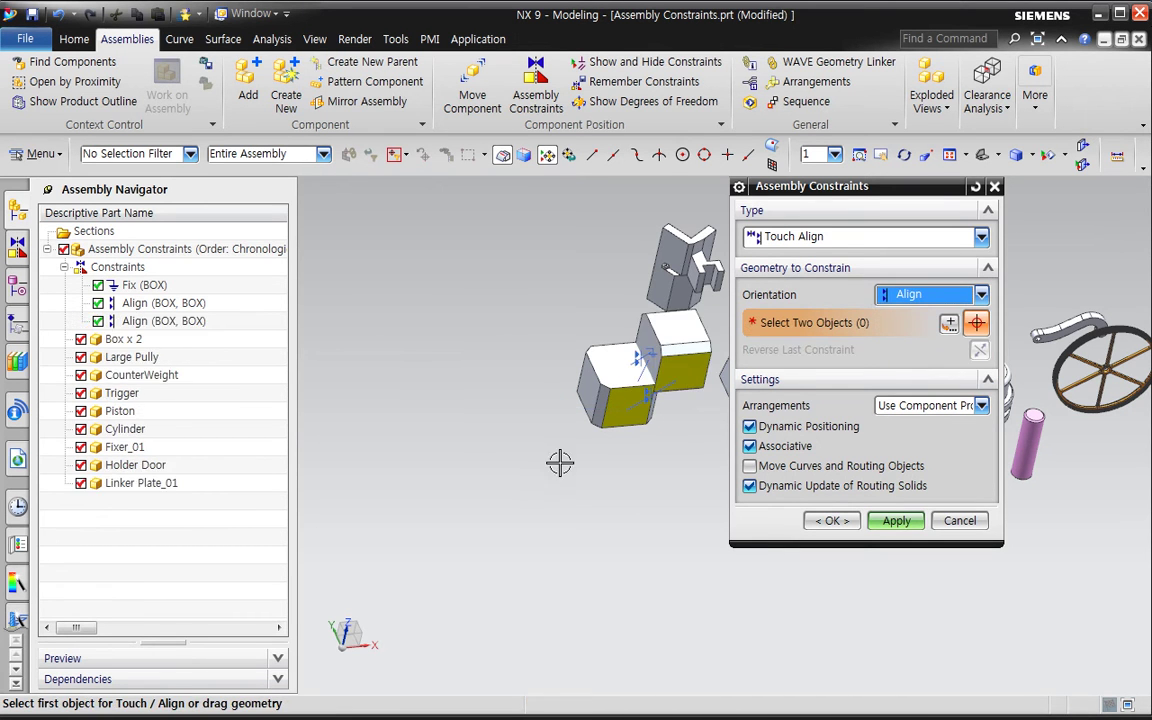
middle_click_drag(560, 463, 573, 501)
scroll(660, 410, "up", 3)
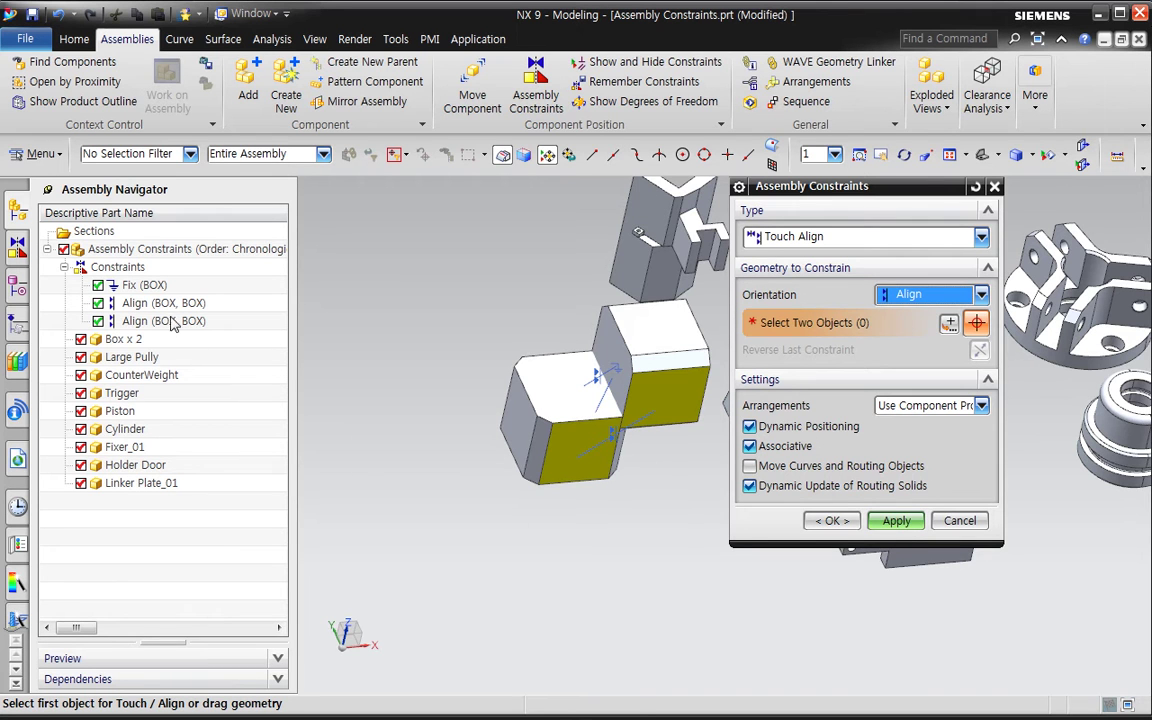
- Discard the unapplied constraints and give the box nearest the trapezoidal block a new Fix constraint
left_click(975, 190)
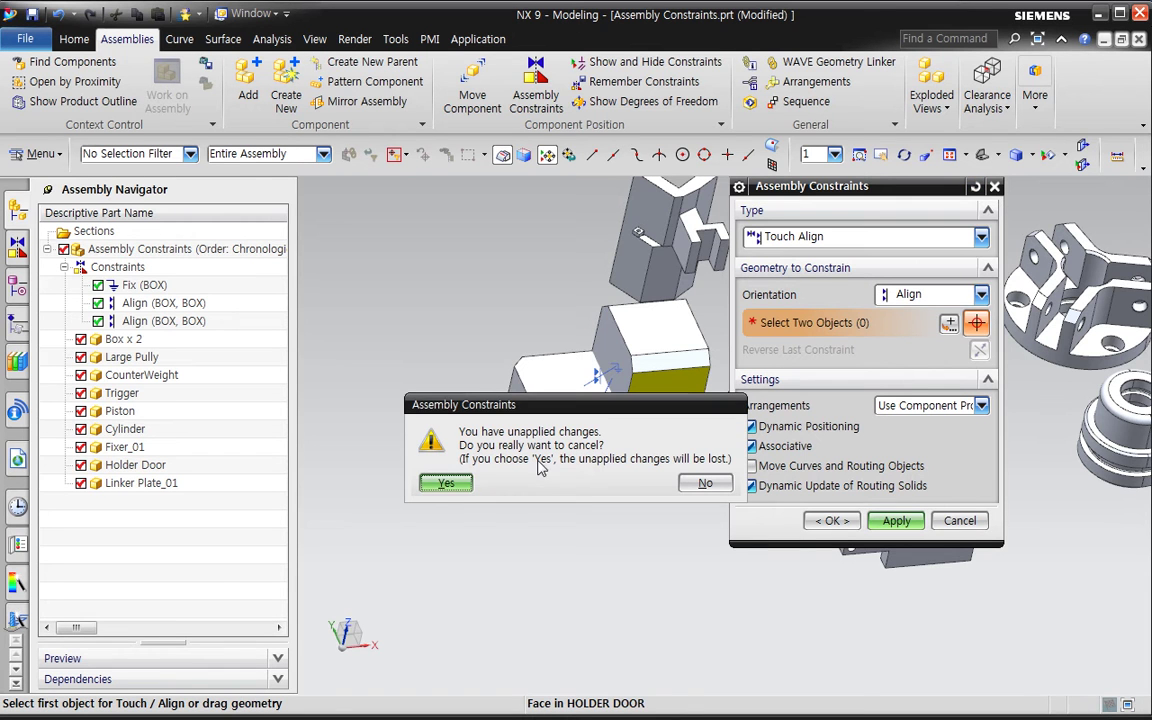
left_click(446, 484)
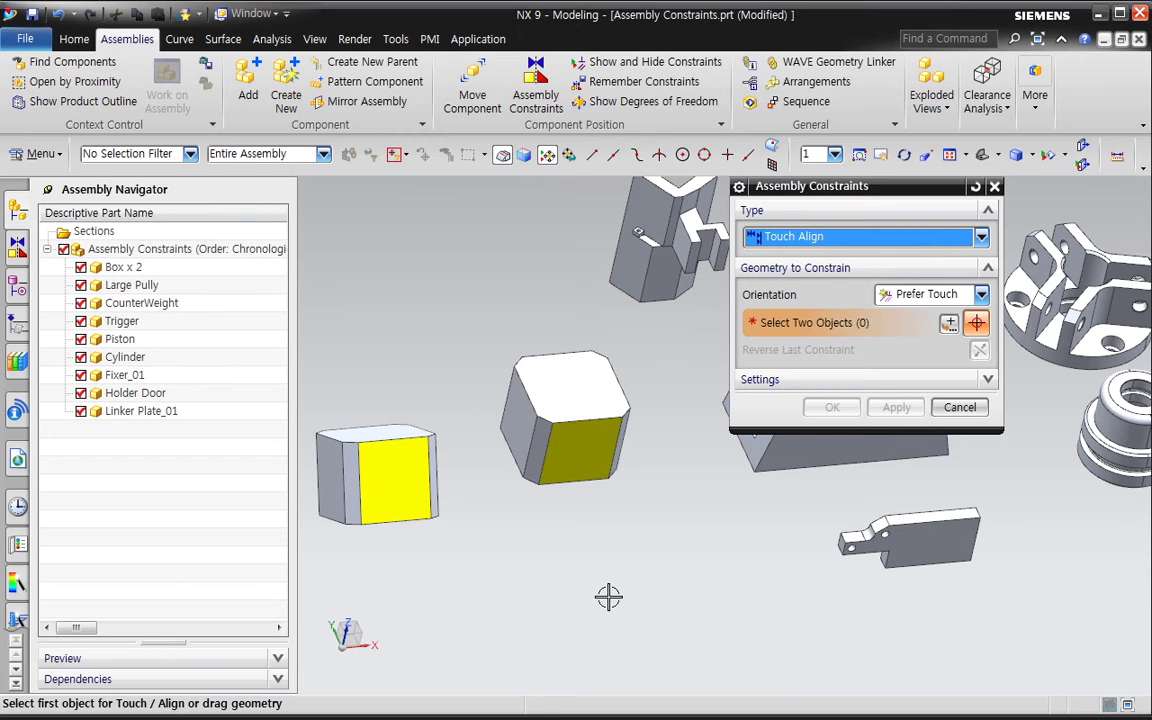
scroll(607, 597, "down", 2)
middle_click_drag(612, 617, 686, 565, "shift")
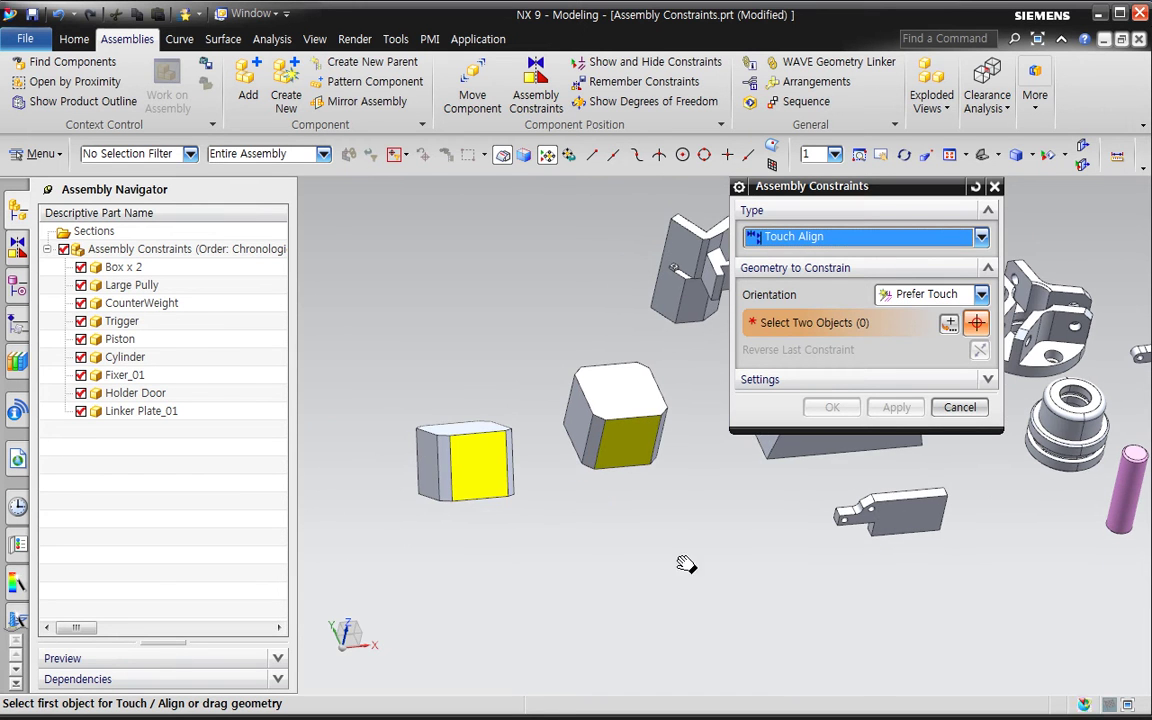
left_click(800, 237)
left_click(808, 314)
left_click(641, 438)
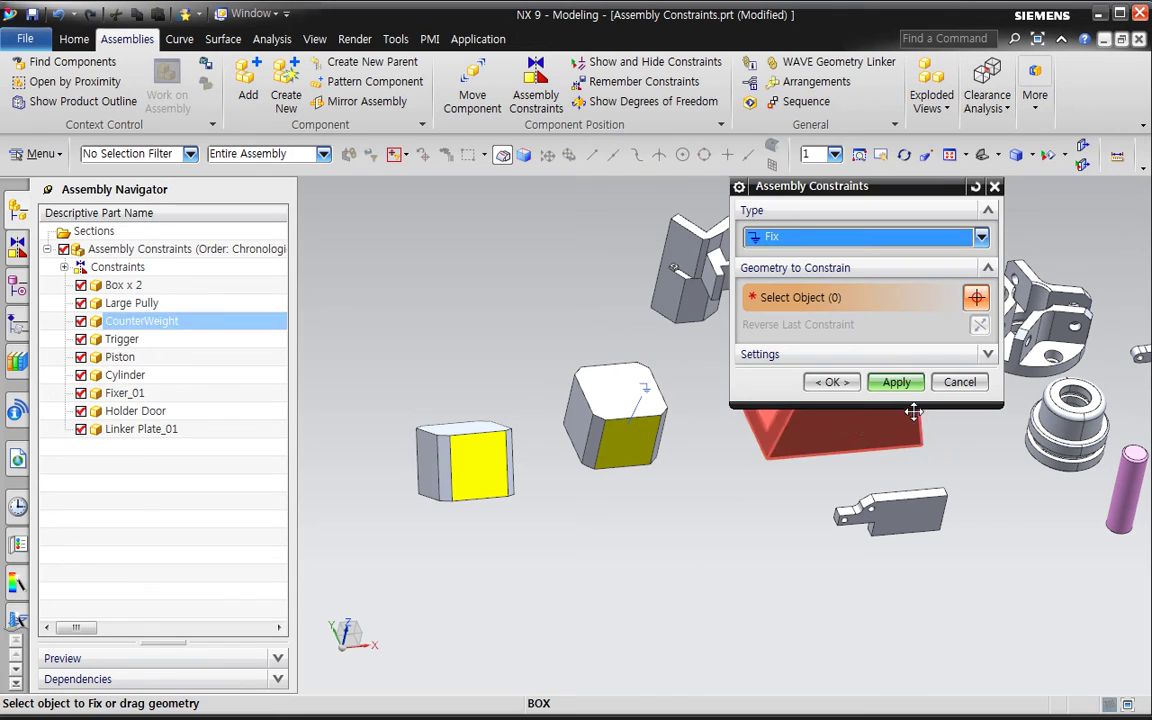
- Apply a Touch Align constraint with Prefer Touch orientation between the yellow faces of the two boxes
left_click(815, 240)
left_click(792, 258)
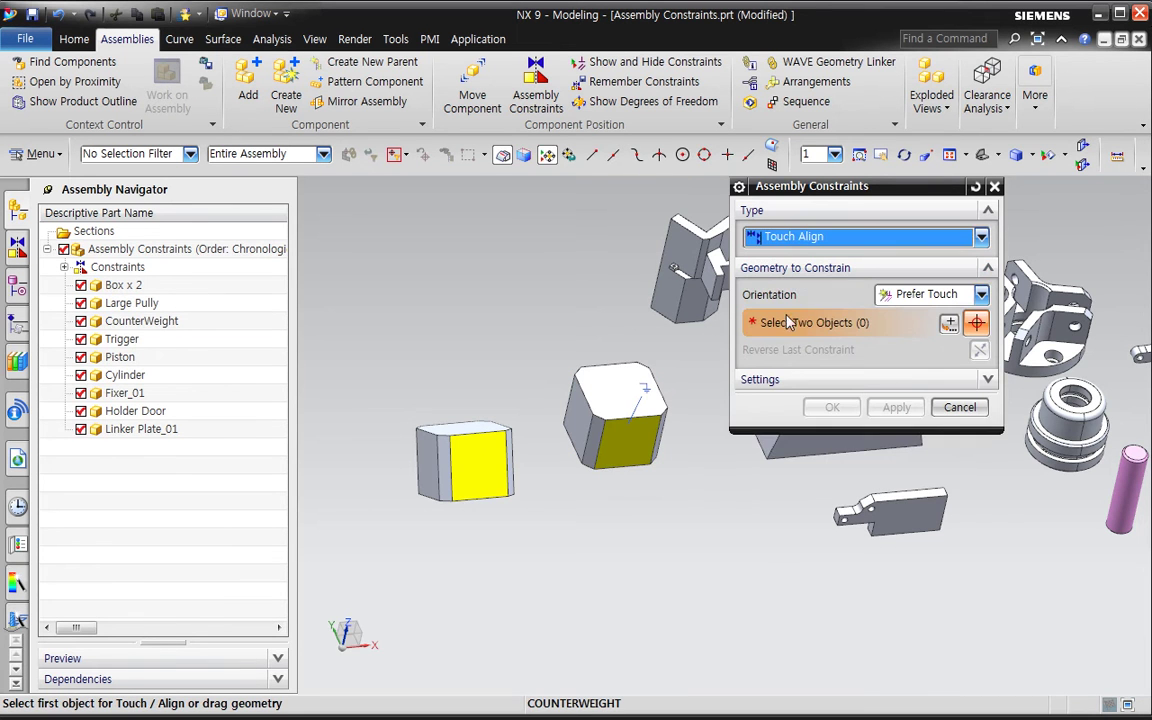
left_click(640, 455)
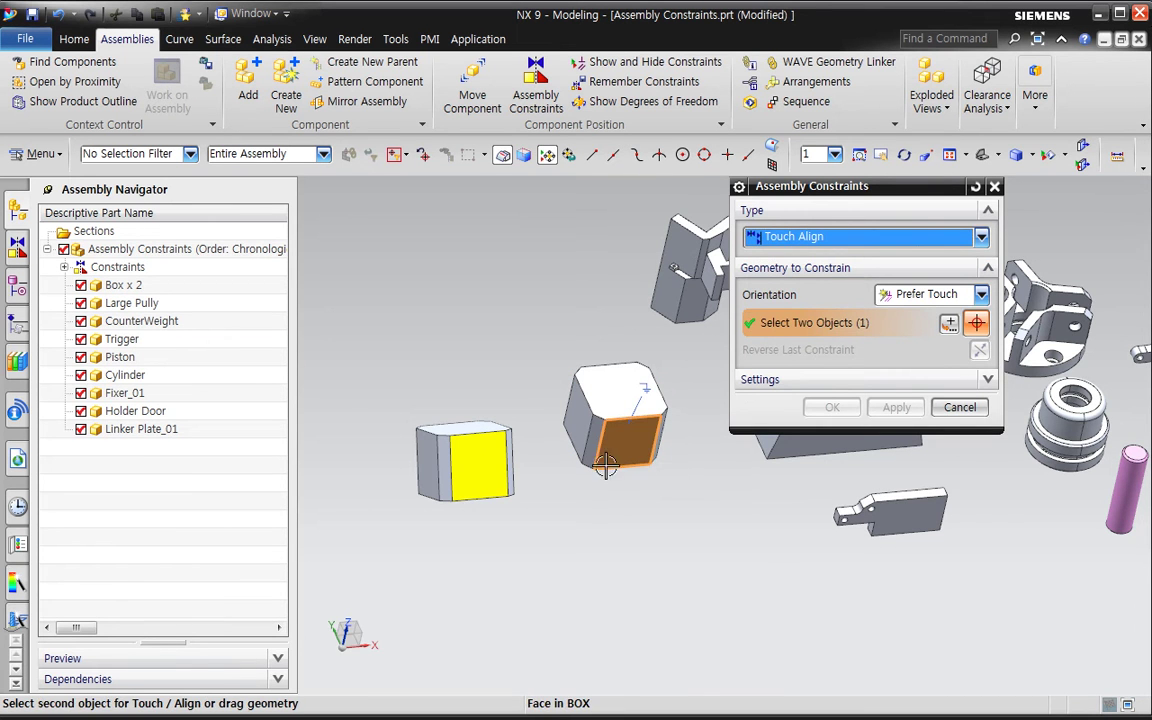
left_click(505, 475)
middle_click_drag(614, 540, 634, 512)
left_click(896, 407)
- Add a Touch Align constraint between the top faces of the two boxes, keeping Prefer Touch orientation
mouse_move(710, 517)
middle_mouse_down()
mouse_move(723, 532)
mouse_move(700, 515)
mouse_move(713, 538)
middle_mouse_up()
scroll(590, 450, "up", 4)
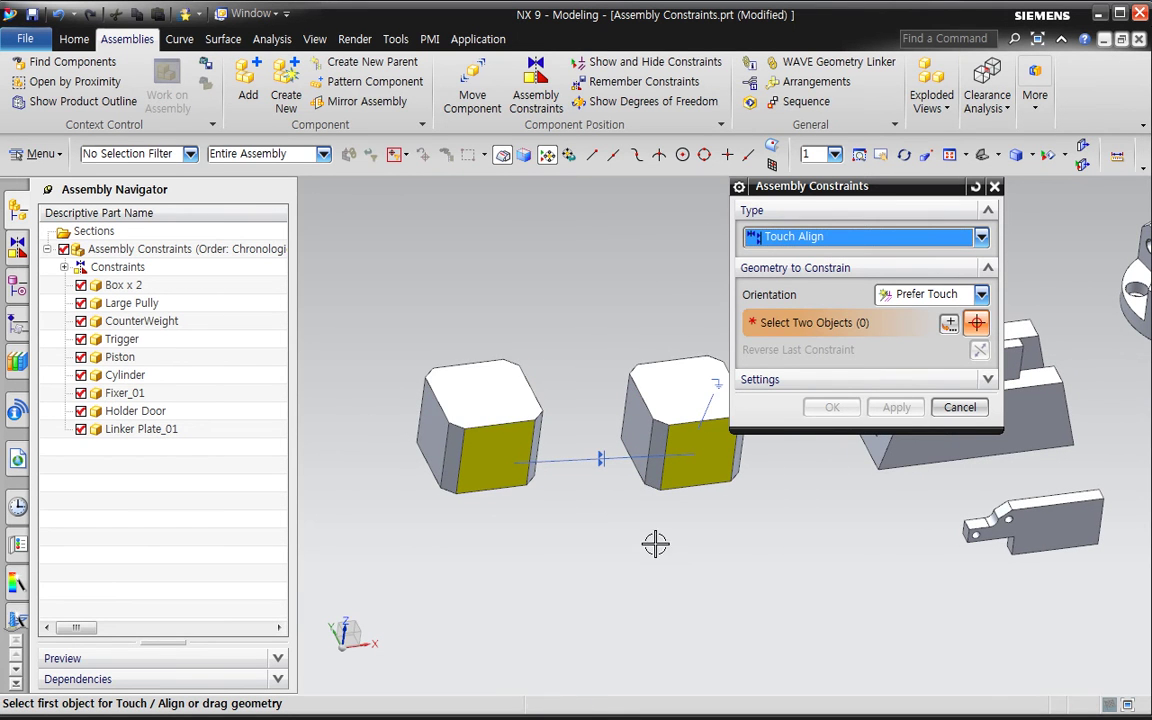
left_click(638, 390)
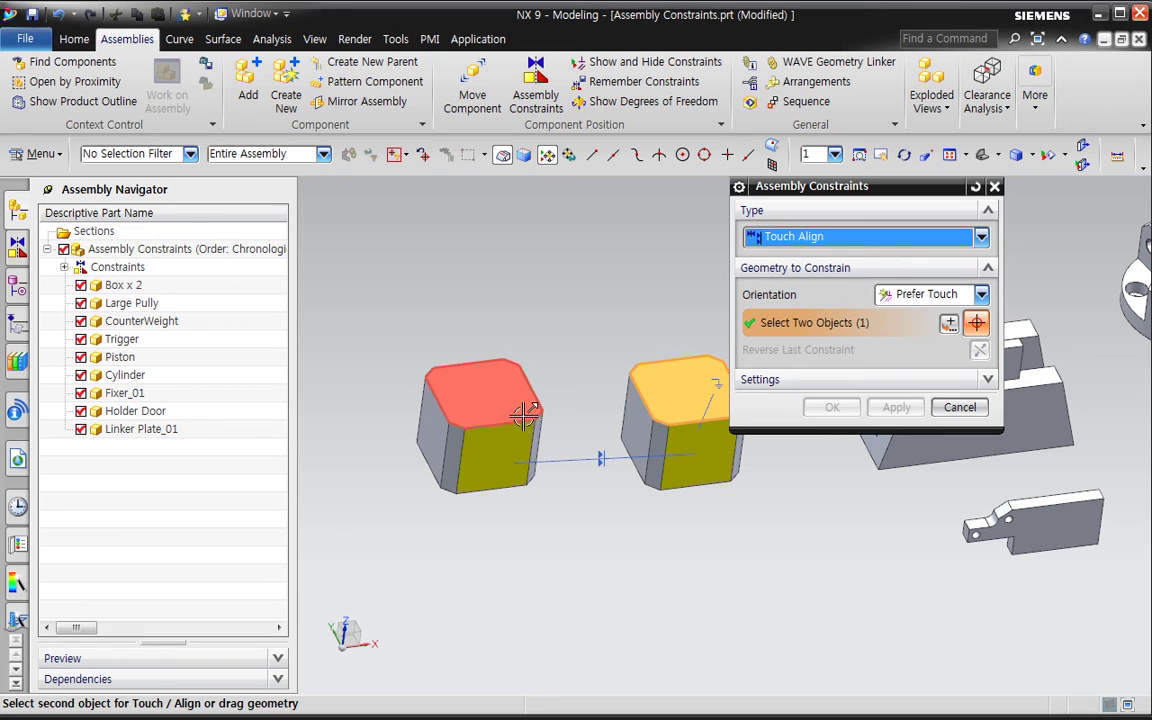
left_click(527, 412)
left_click(600, 412)
- Constrain the facing side faces of the two boxes to touch and finish the assembly constraints
middle_click_drag(643, 561, 676, 586)
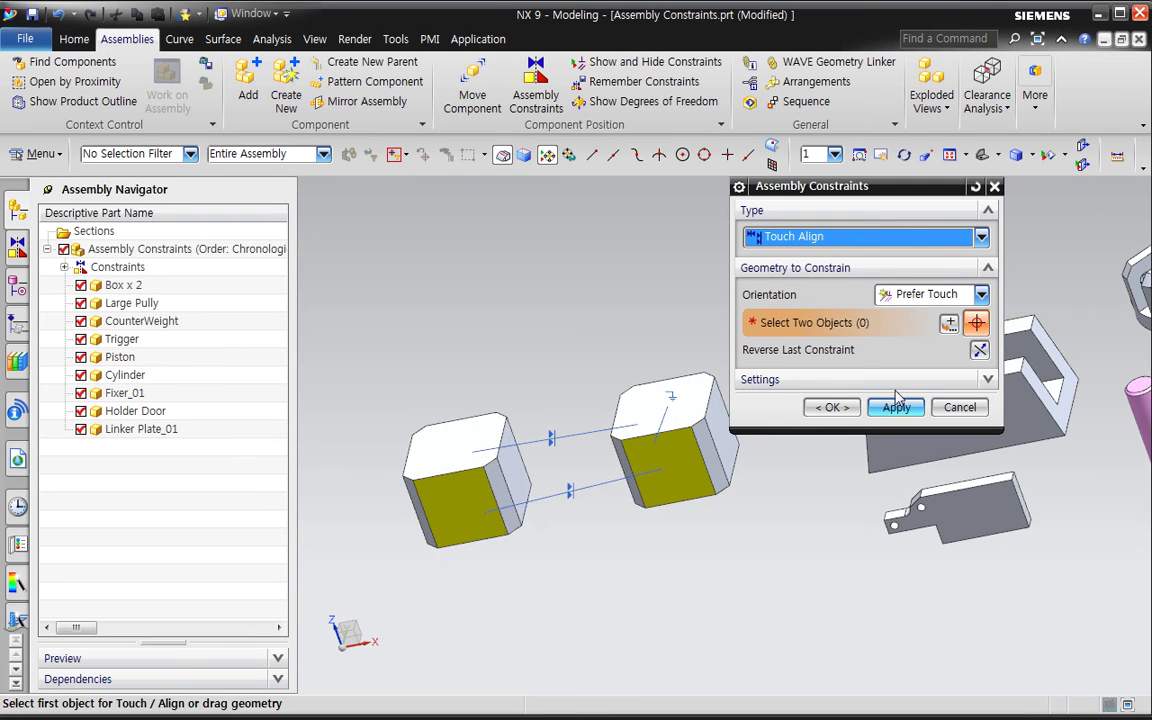
middle_click_drag(607, 532, 582, 465)
left_click(648, 481)
middle_click_drag(648, 481, 545, 560)
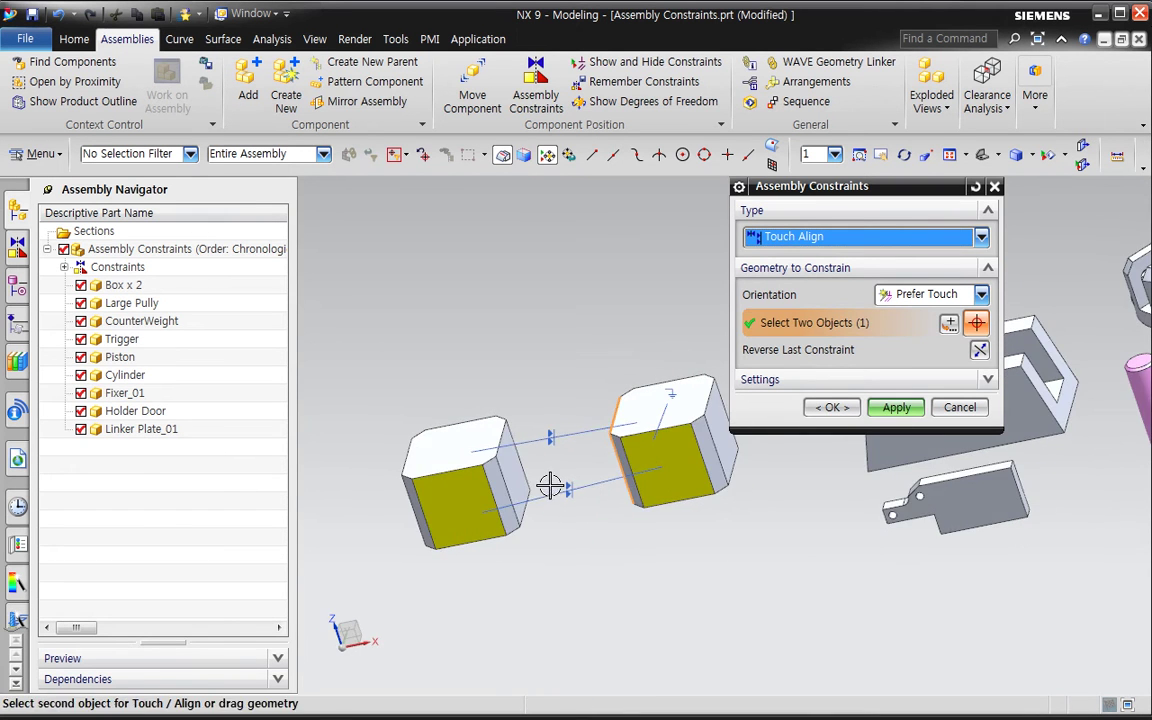
left_click(530, 484)
middle_click_drag(684, 586, 638, 586)
left_click(830, 409)
- List the constraints, highlight the Align constraints between the boxes, and suppress and re-enable the one on the top faces
middle_click_drag(704, 508, 722, 499)
left_click(64, 267)
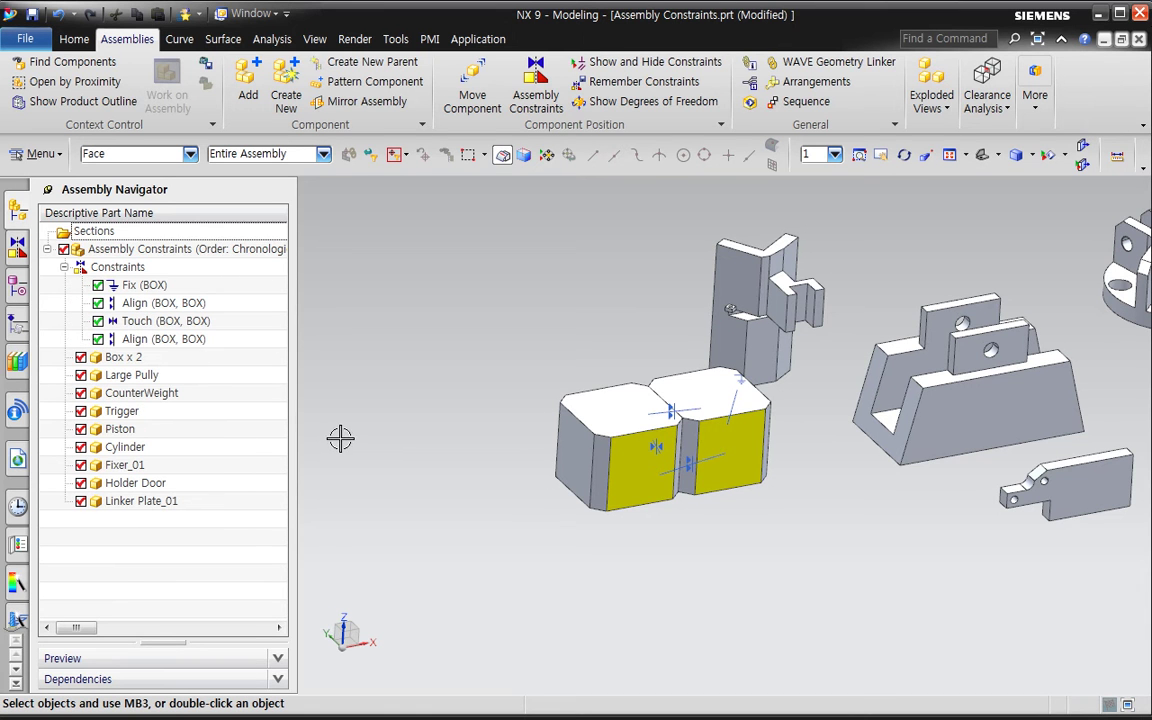
scroll(397, 461, "down", 2)
middle_click_drag(496, 542, 463, 522)
left_click(178, 304)
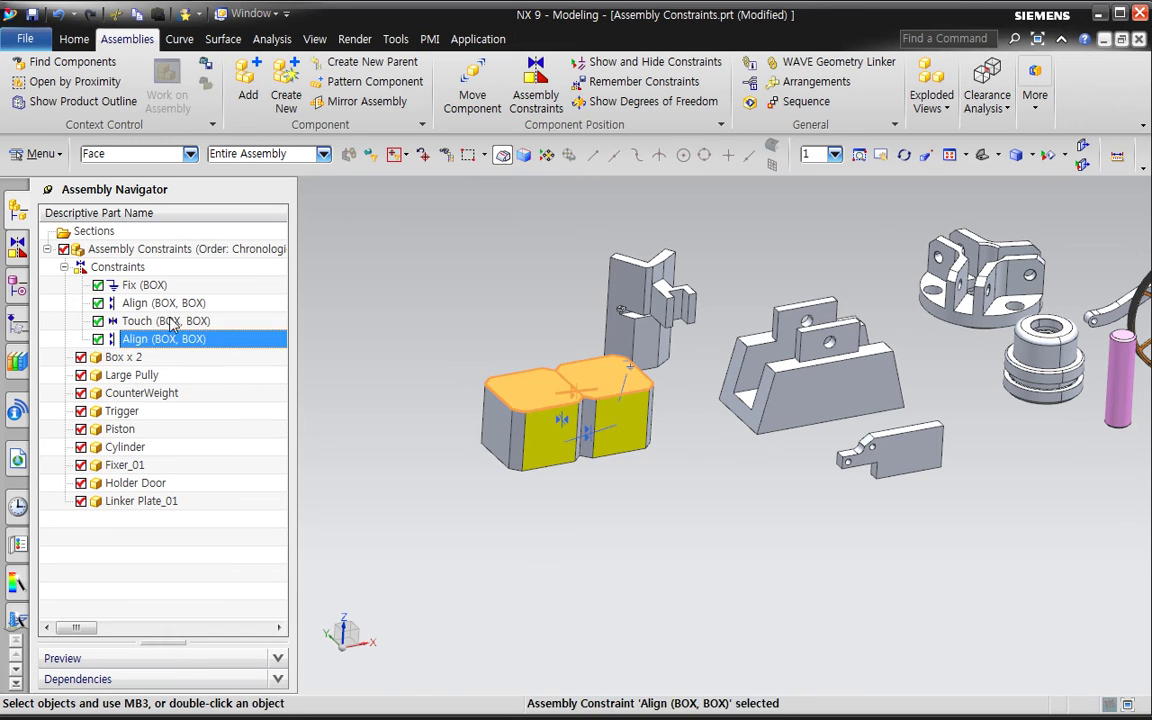
left_click(172, 340)
left_click(97, 339)
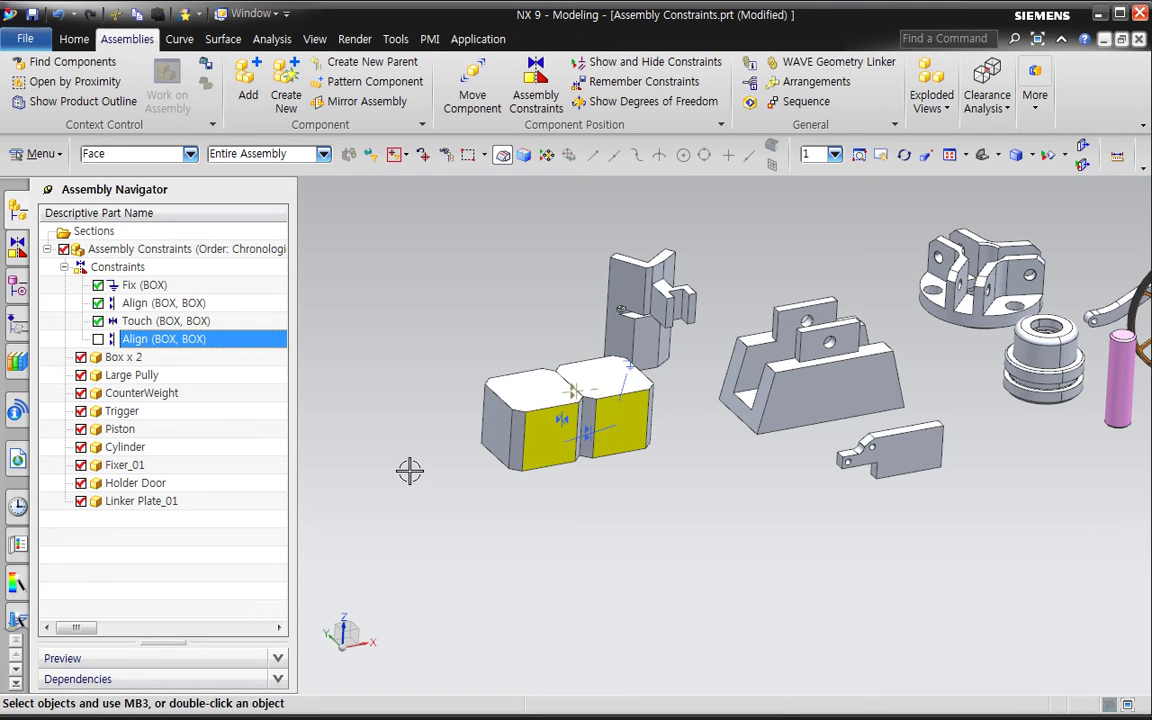
scroll(409, 437, "up", 1)
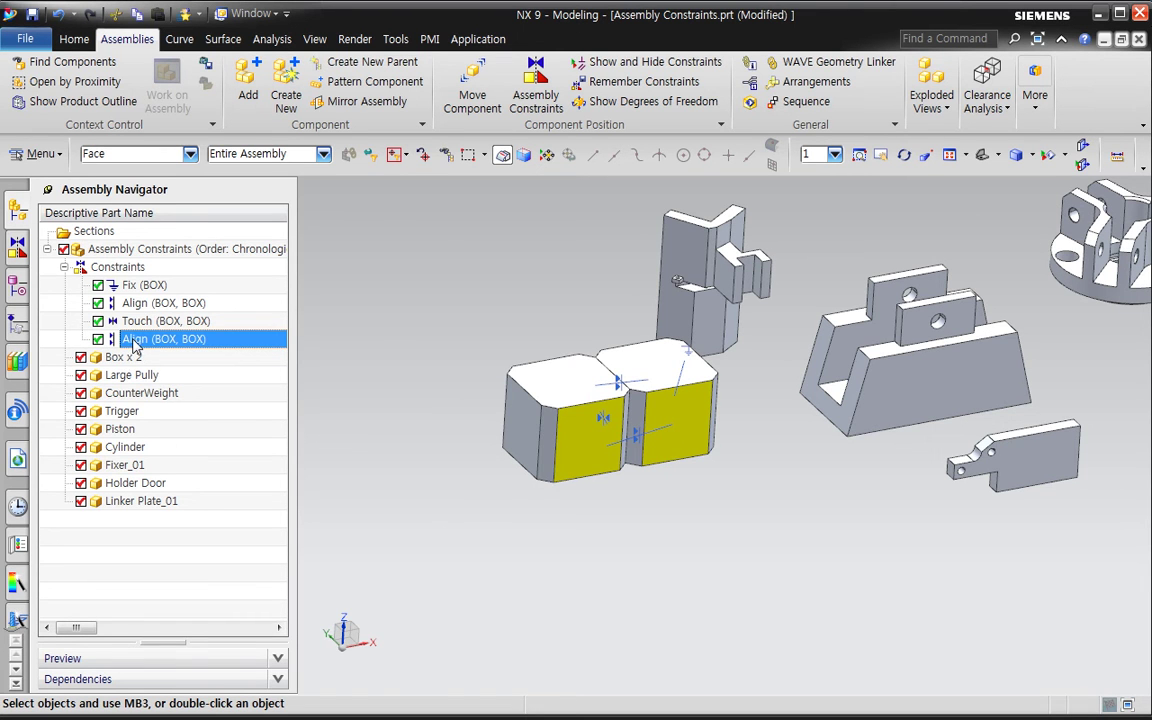
- Delete the Touch and both Align constraints between the boxes, keeping only the Fix constraint
left_click(168, 340)
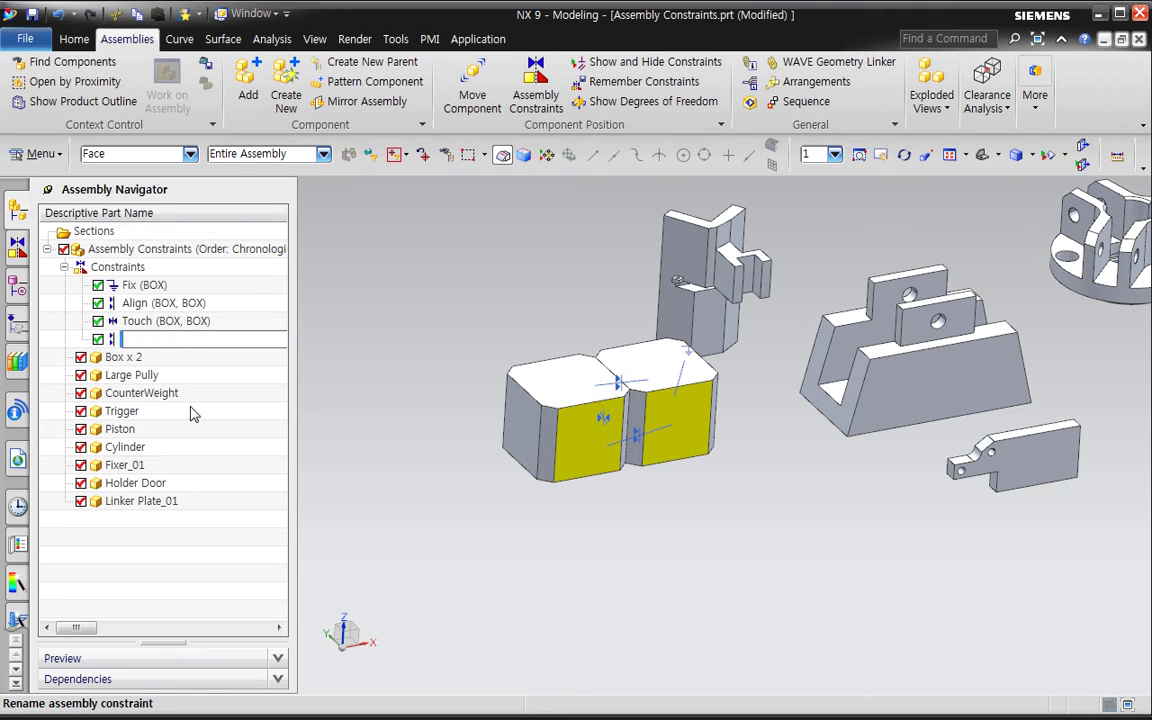
key("Return")
left_click(578, 479)
key("Delete")
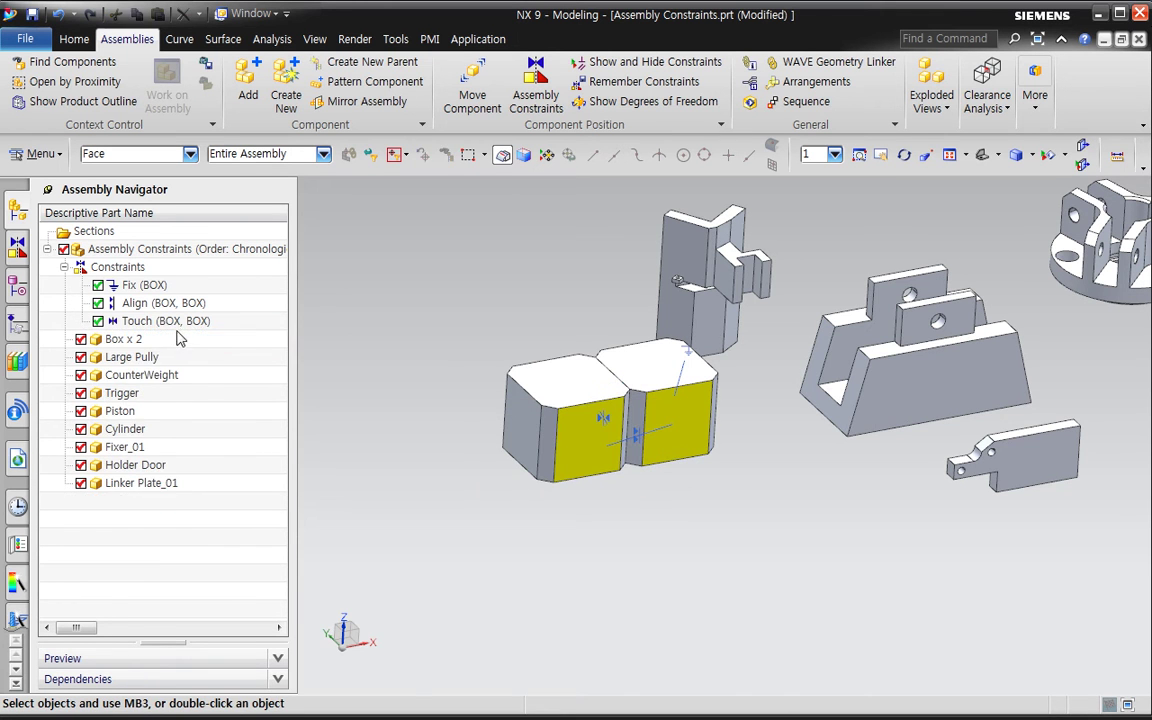
left_click(180, 320)
key("Delete")
- Move the unfixed box away from the fixed box along the XC axis with dynamic motion
key("ctrl+t")
left_click(571, 391)
middle_click(457, 496)
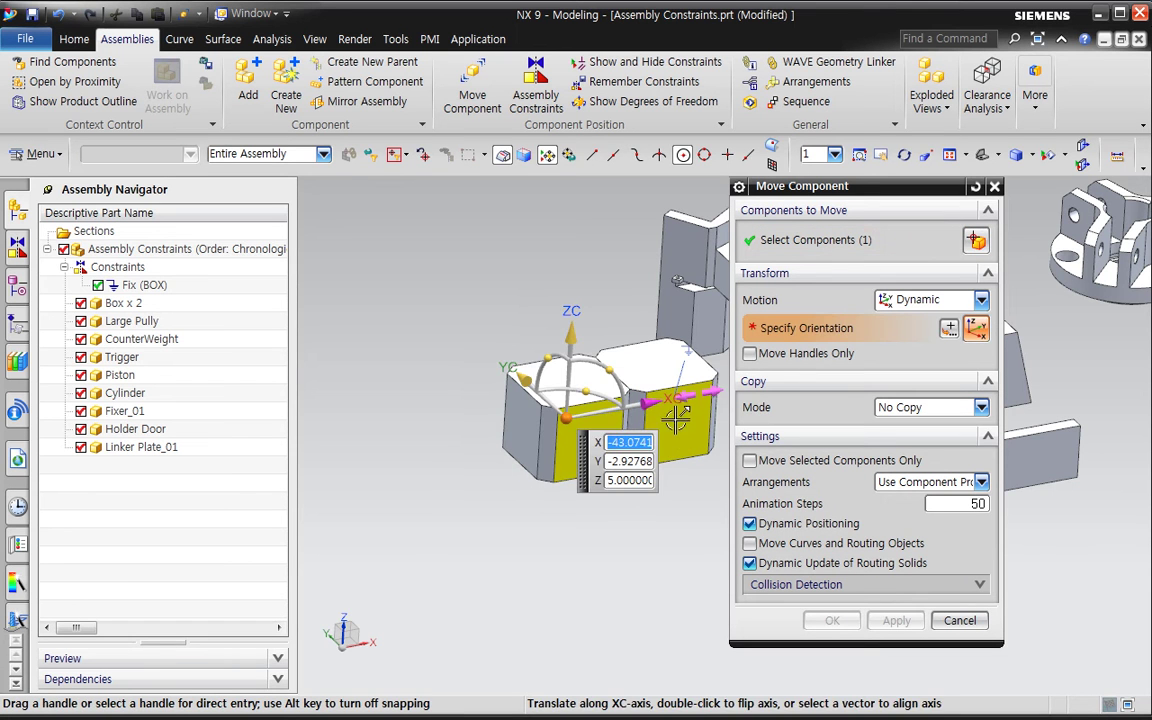
left_click_drag(615, 423, 550, 425)
left_click(830, 621)
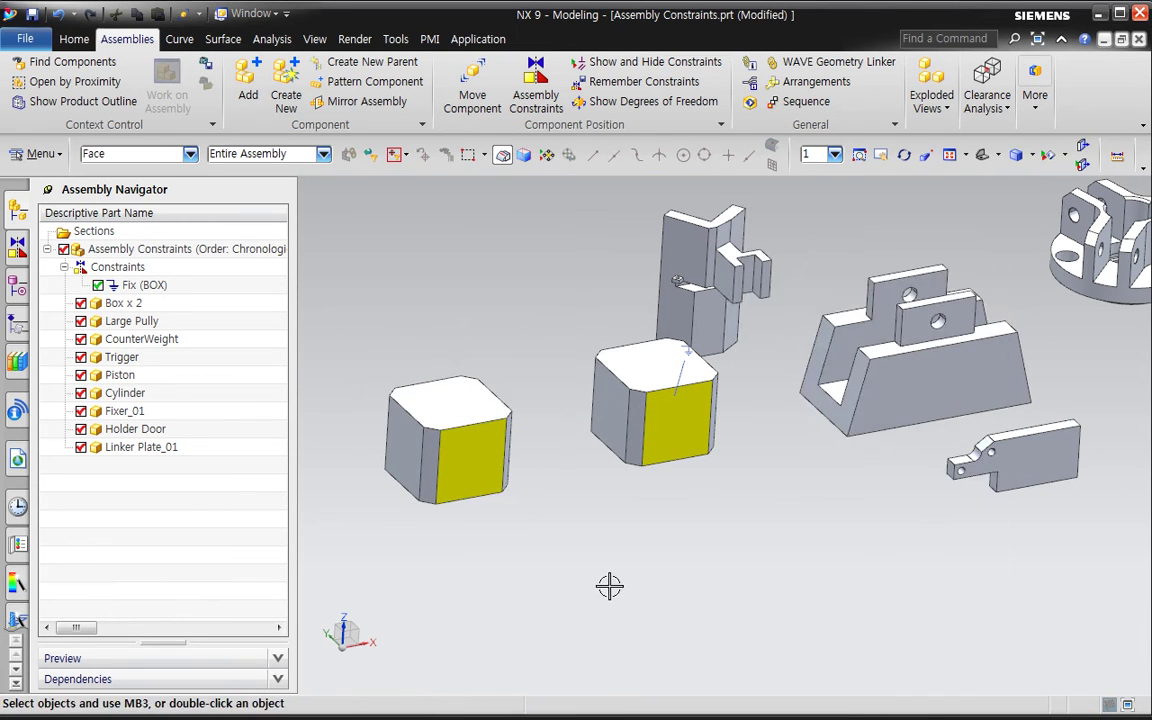
- Start a Touch Align constraint with the Associative and Dynamic Positioning settings turned off
middle_click_drag(612, 586, 578, 535)
left_click(536, 90)
left_click(816, 384)
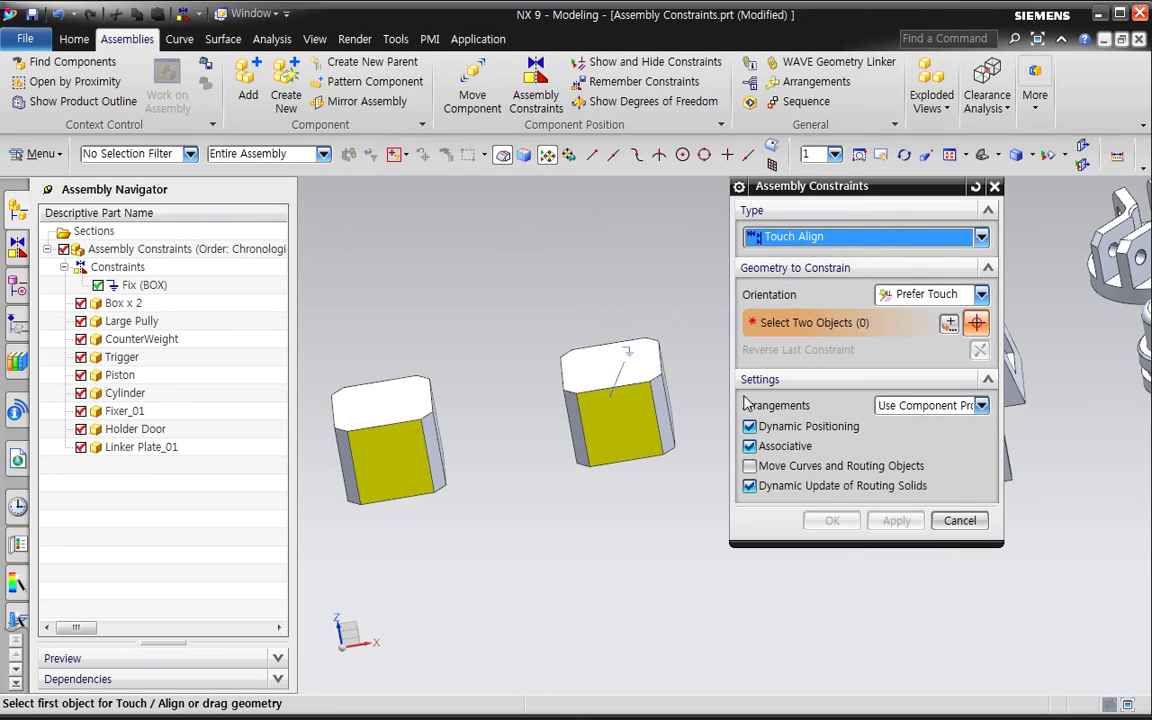
left_click(785, 446)
middle_click_drag(614, 502, 690, 507)
left_click(752, 426)
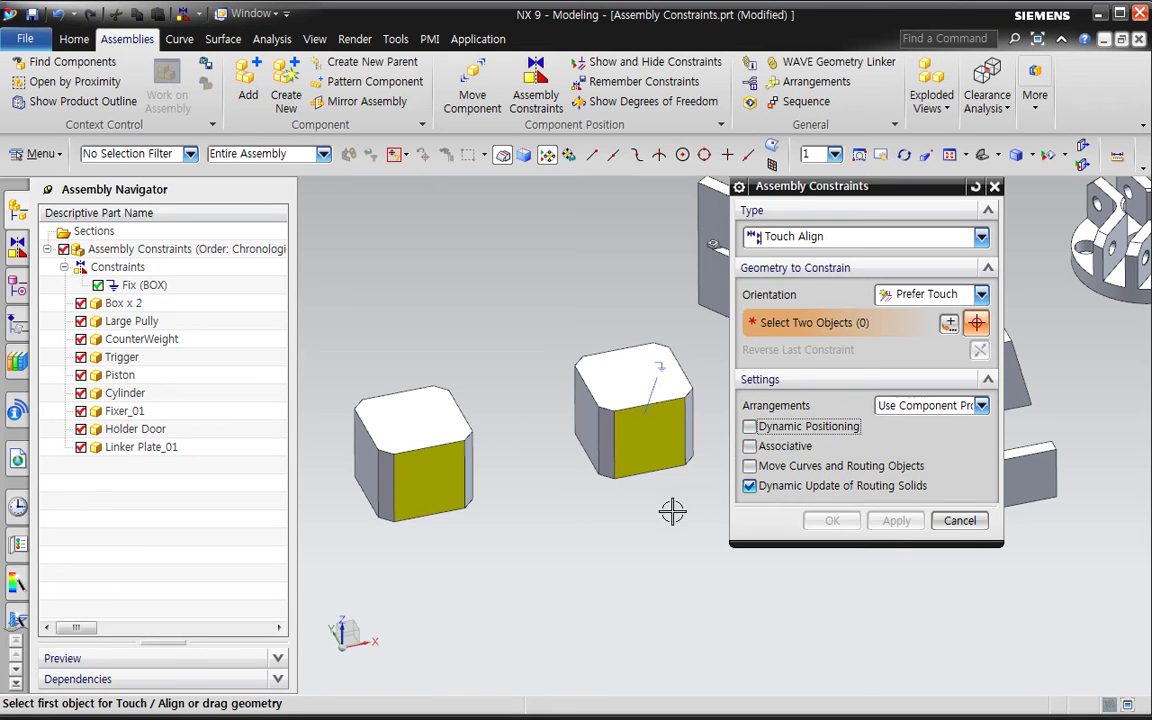
- Apply the non-associative constraint between the facing sides of the two boxes, and undo the resulting placement
left_click(588, 455)
middle_click_drag(553, 496, 470, 463)
left_click(470, 463)
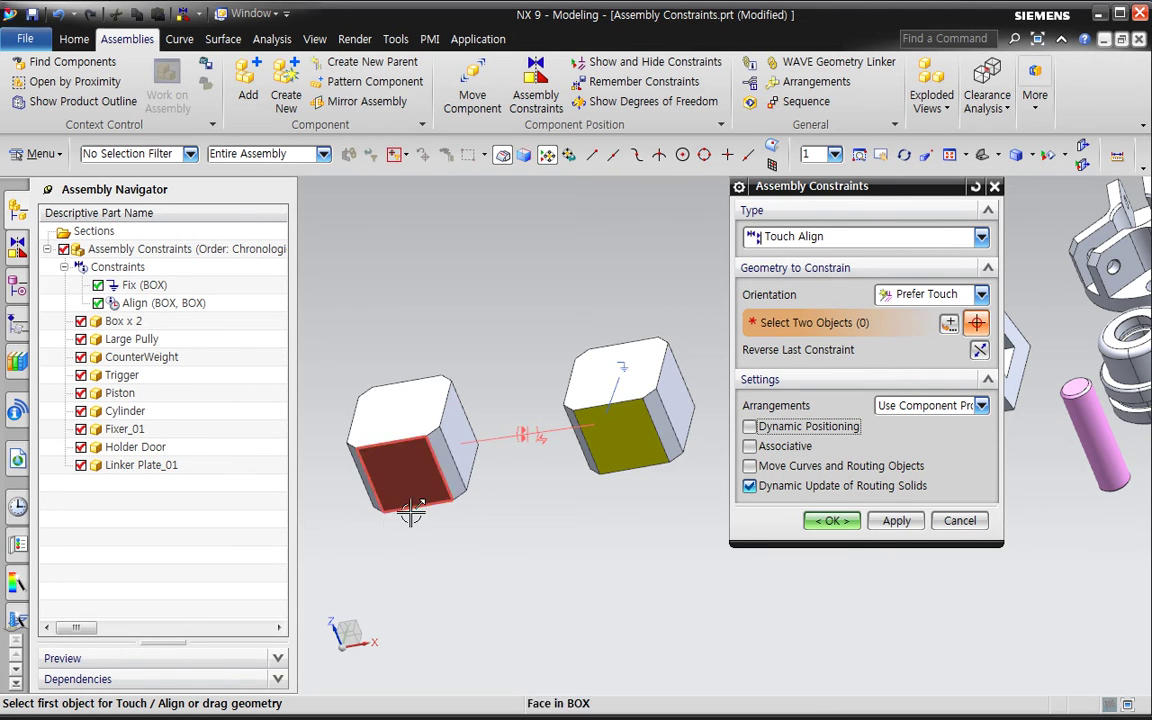
left_click(896, 521)
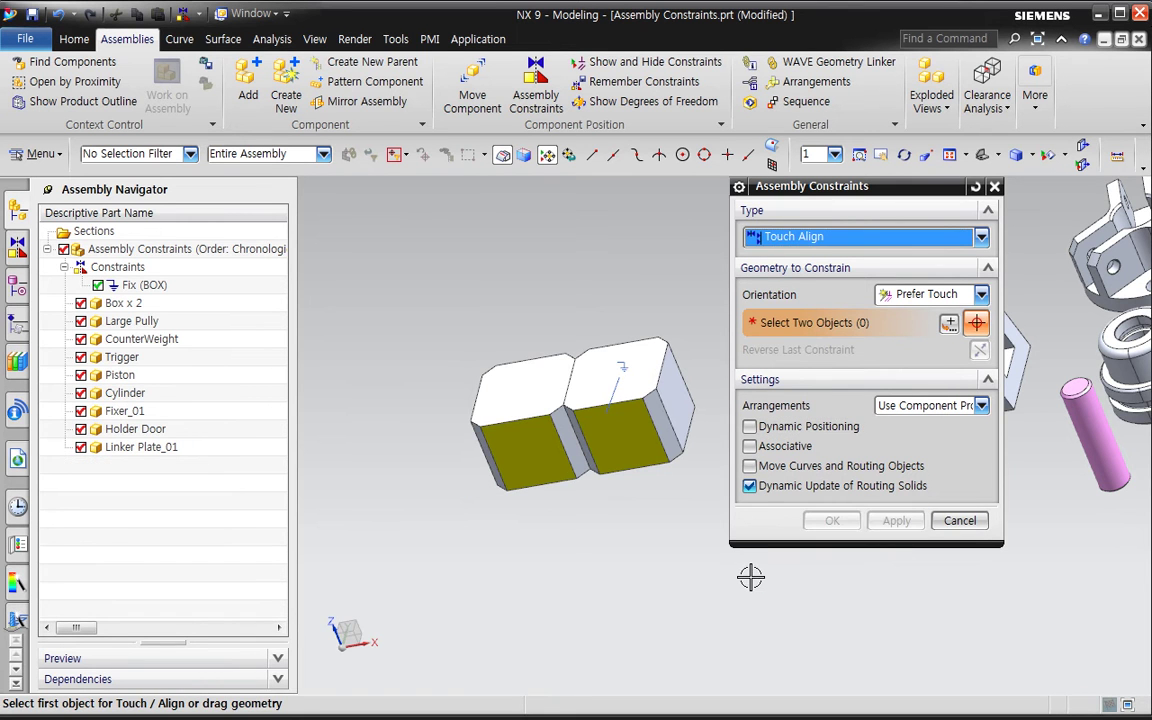
left_click(960, 521)
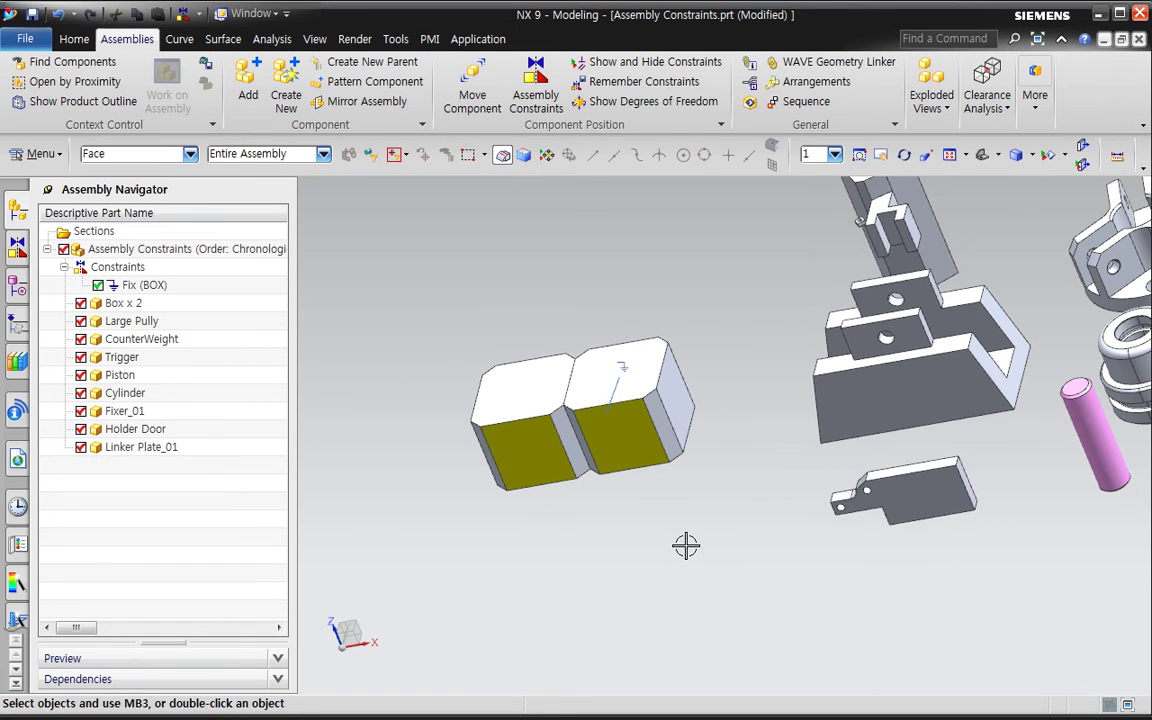
key("ctrl+z")
- Turn Dynamic Positioning back on and apply a non-associative Touch Align between the facing sides of the two boxes
middle_click_drag(604, 537, 537, 432)
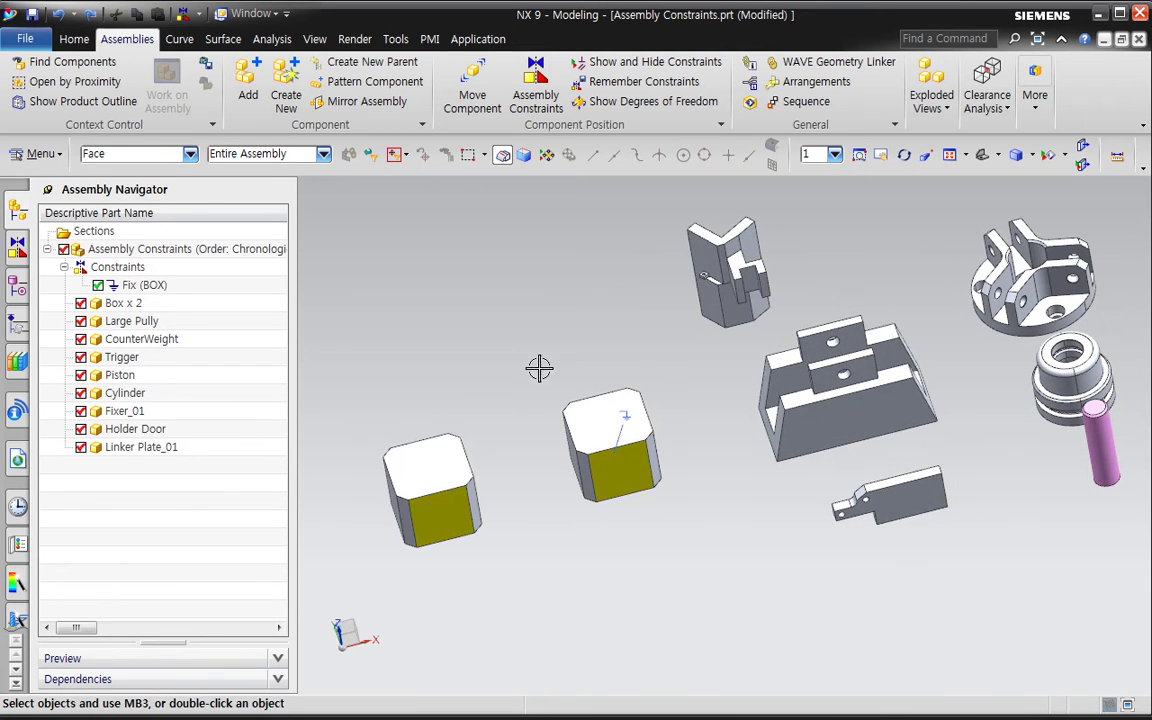
left_click(536, 95)
left_click(750, 427)
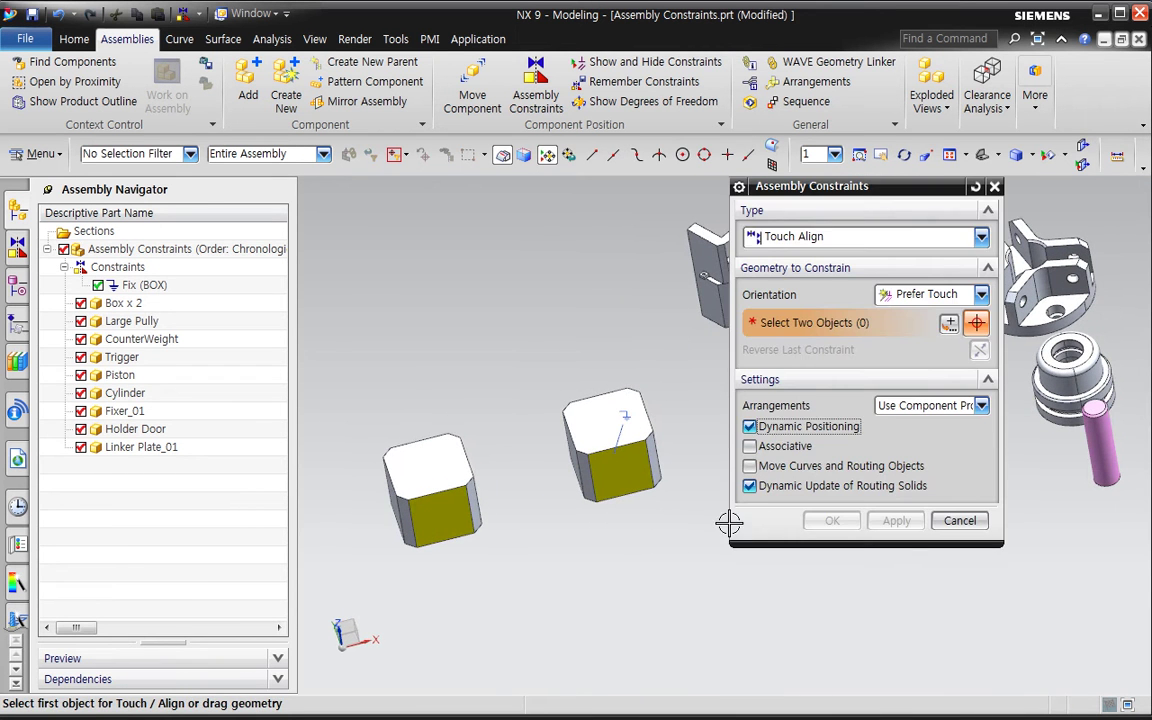
middle_click_drag(664, 558, 505, 418)
left_click(590, 470)
left_click(505, 420)
mouse_move(607, 549)
middle_mouse_down()
mouse_move(620, 548)
mouse_move(614, 530)
middle_mouse_up()
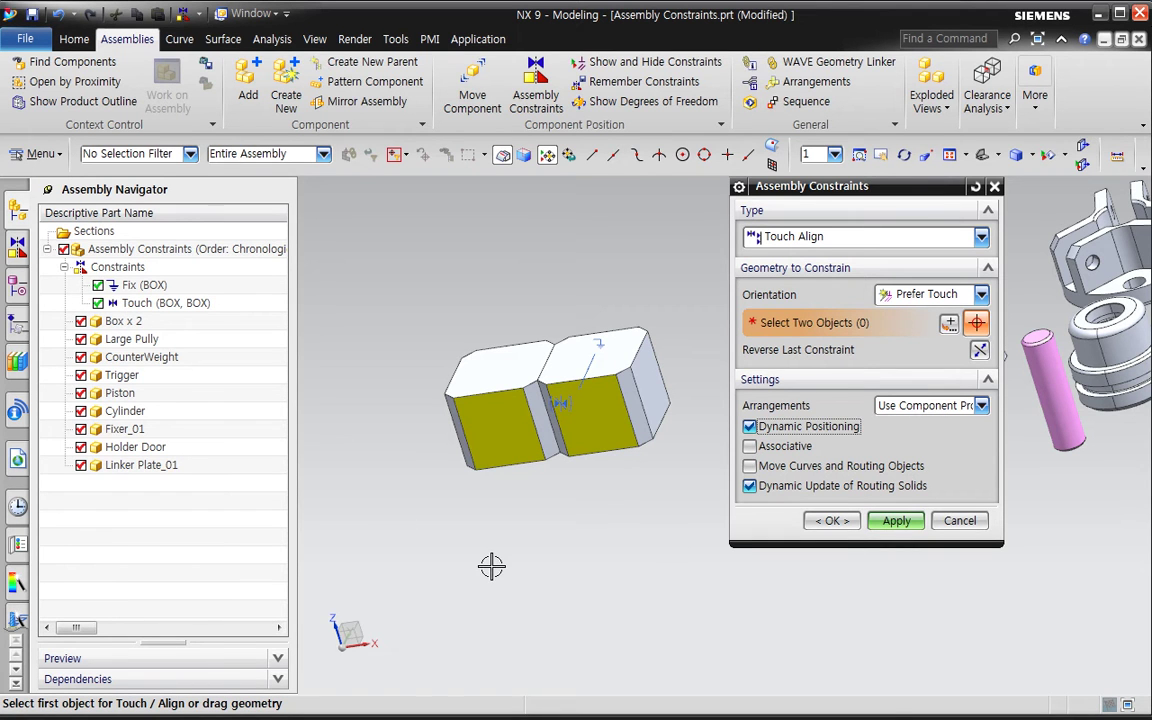
left_click(886, 527)
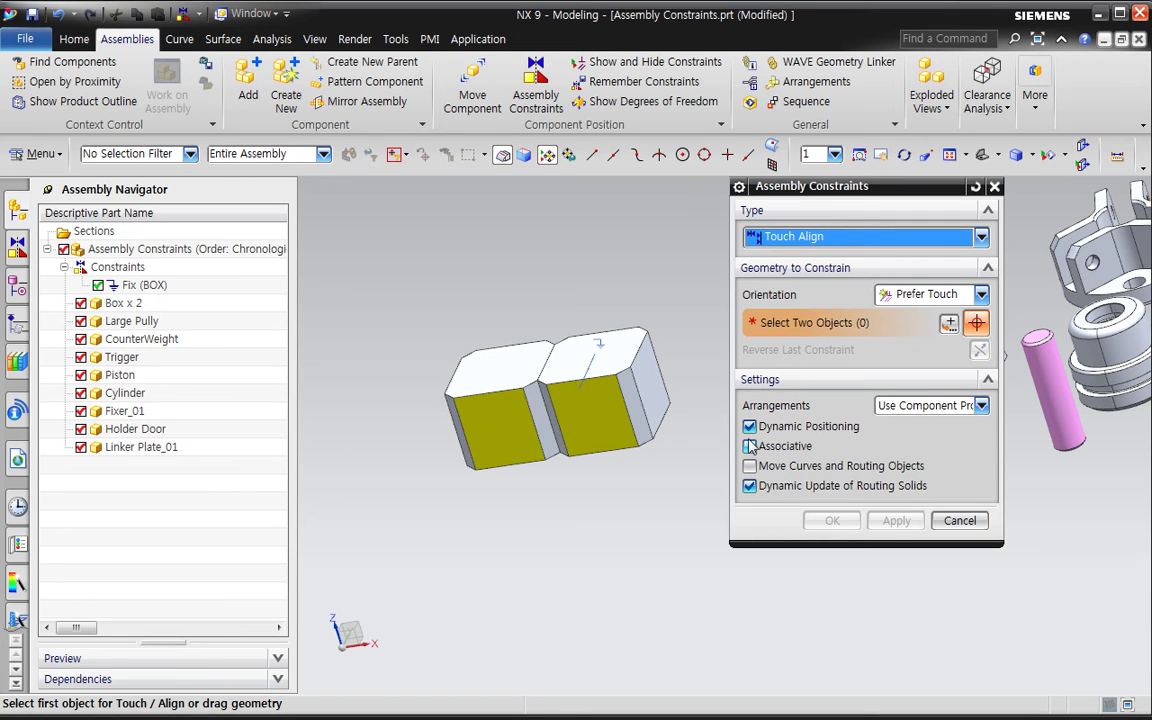
middle_click_drag(607, 525, 617, 530)
scroll(615, 517, "down", 1)
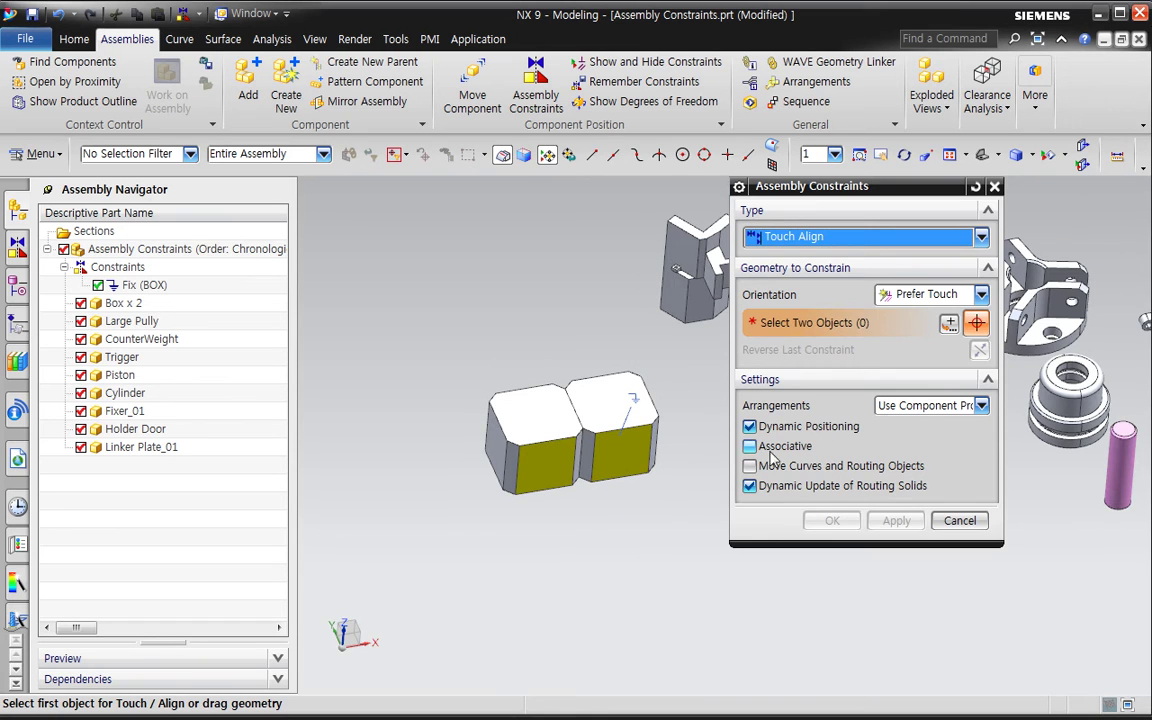
left_click(955, 519)
scroll(687, 535, "down", 1)
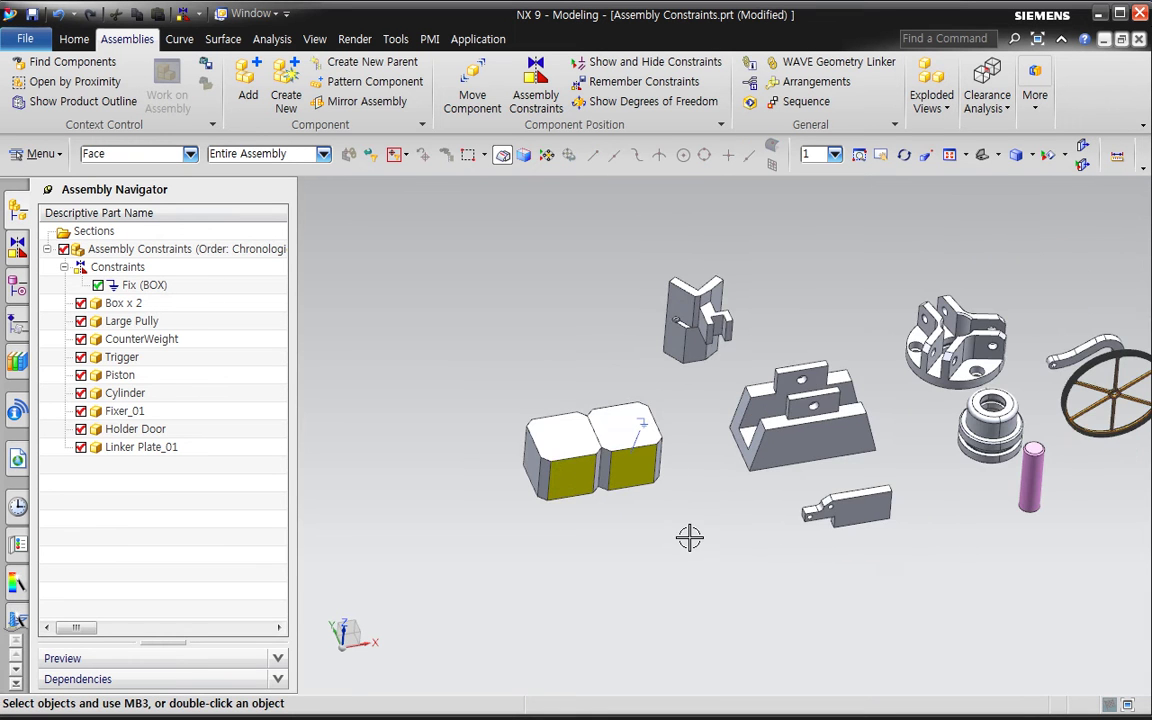
- Move the unfixed box away from the fixed box along the XC axis to about X -56.07 with dynamic motion
middle_click_drag(707, 537, 733, 537)
scroll(684, 538, "up", 1)
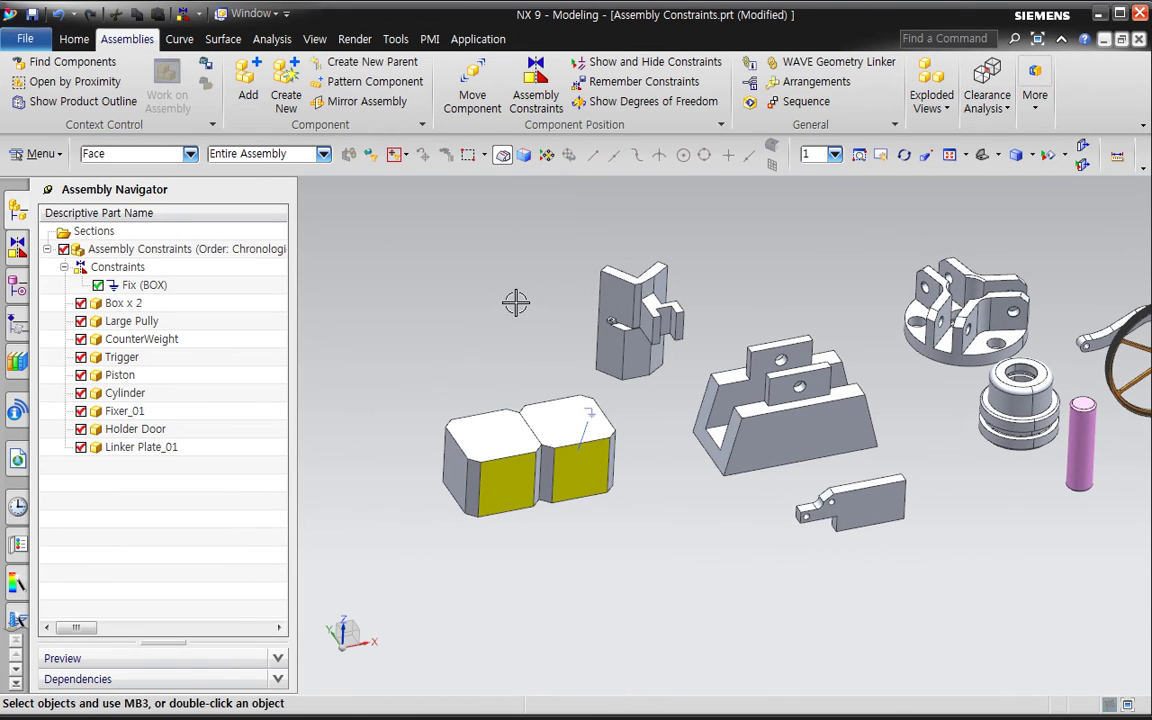
left_click(684, 303)
left_click(687, 259)
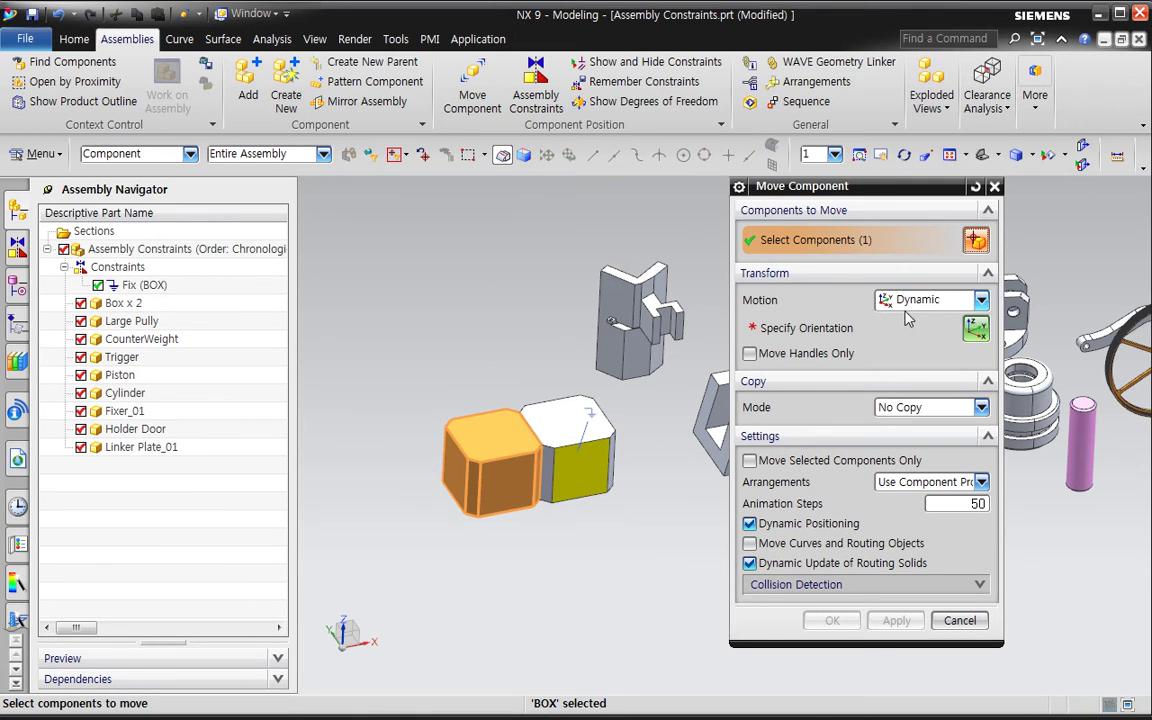
left_click(976, 187)
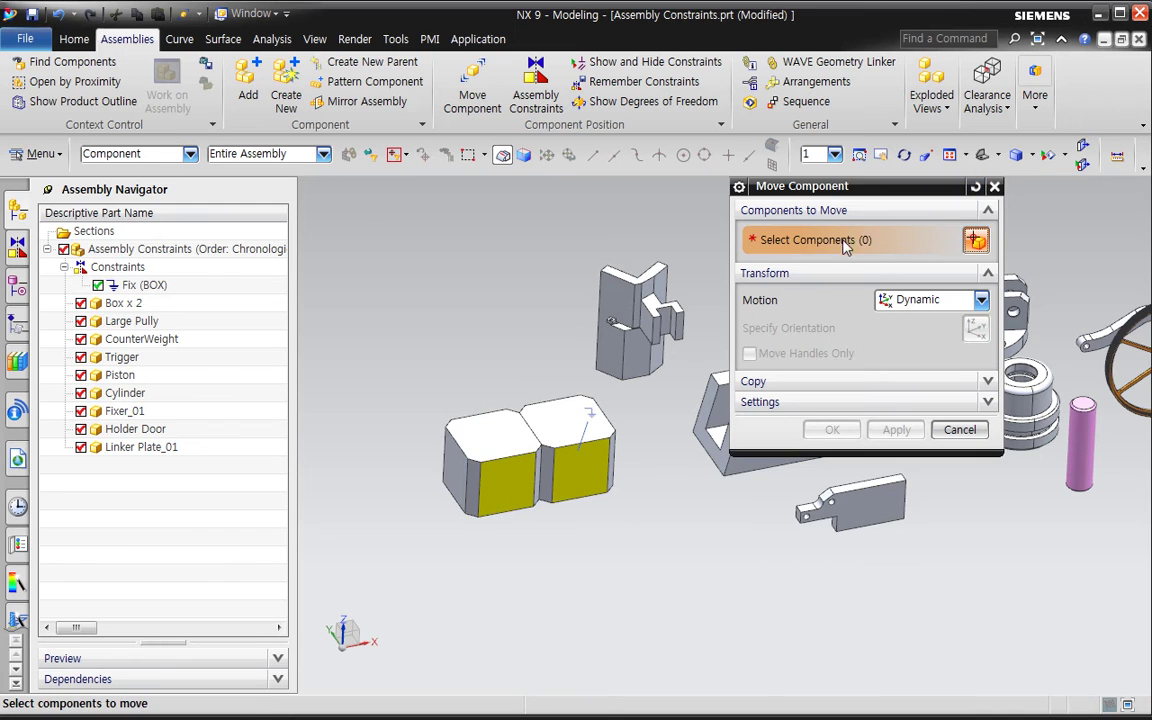
left_click(500, 482)
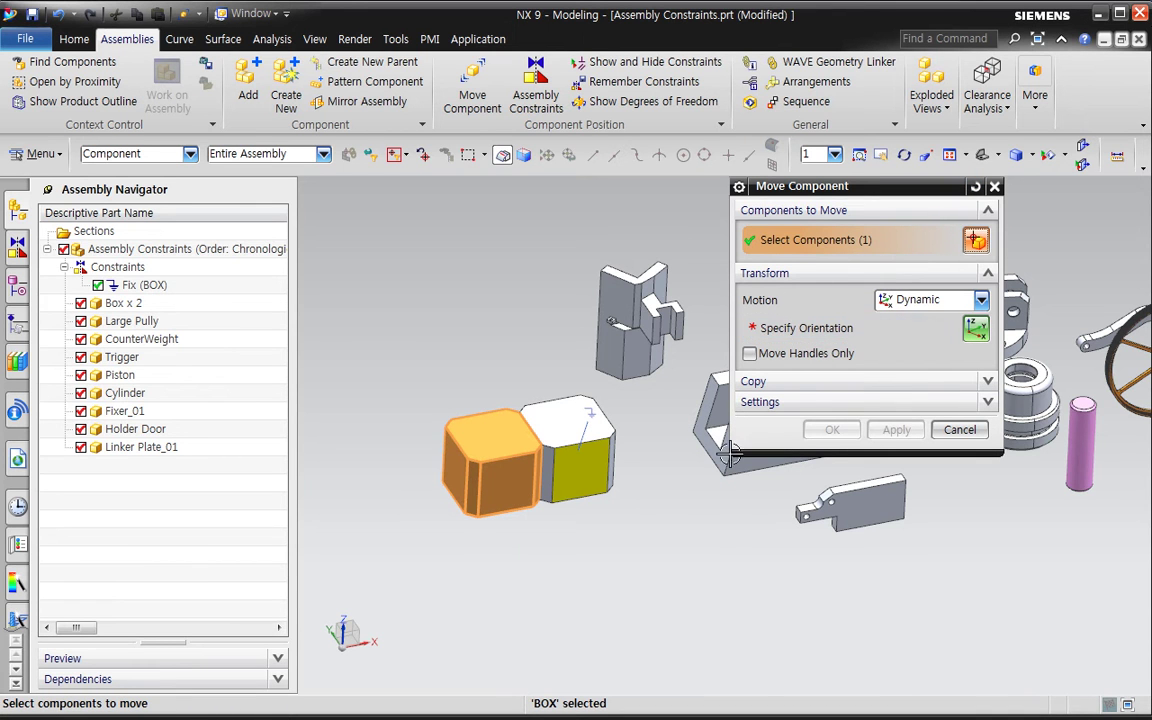
middle_click(690, 577)
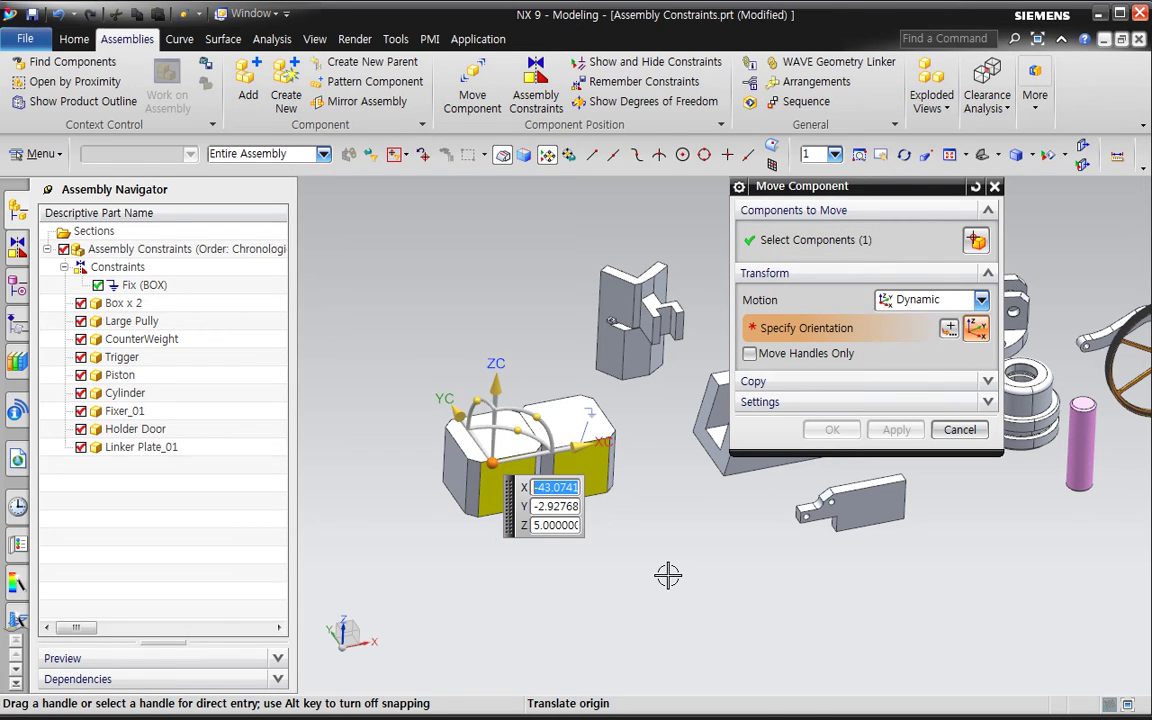
left_click_drag(560, 452, 480, 469)
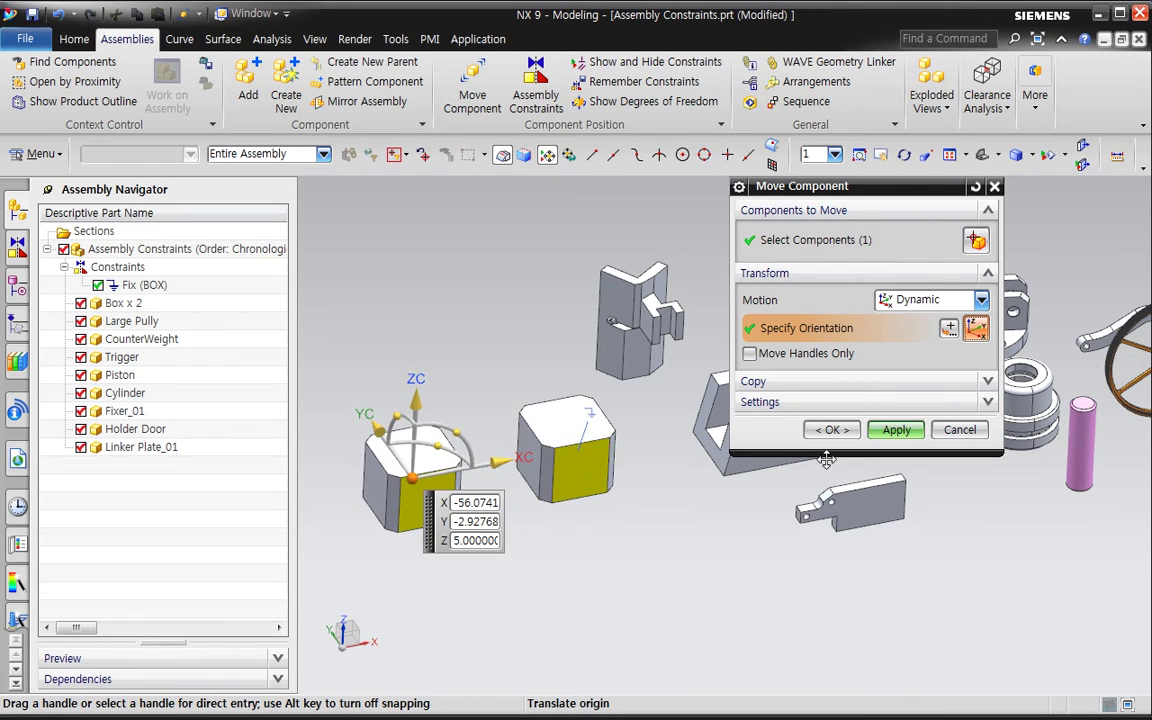
left_click(836, 434)
- Apply a non-associative Touch Align between the facing upper edges of the two boxes, and turn the Associative setting back on
middle_click_drag(472, 632, 458, 602)
left_click(536, 95)
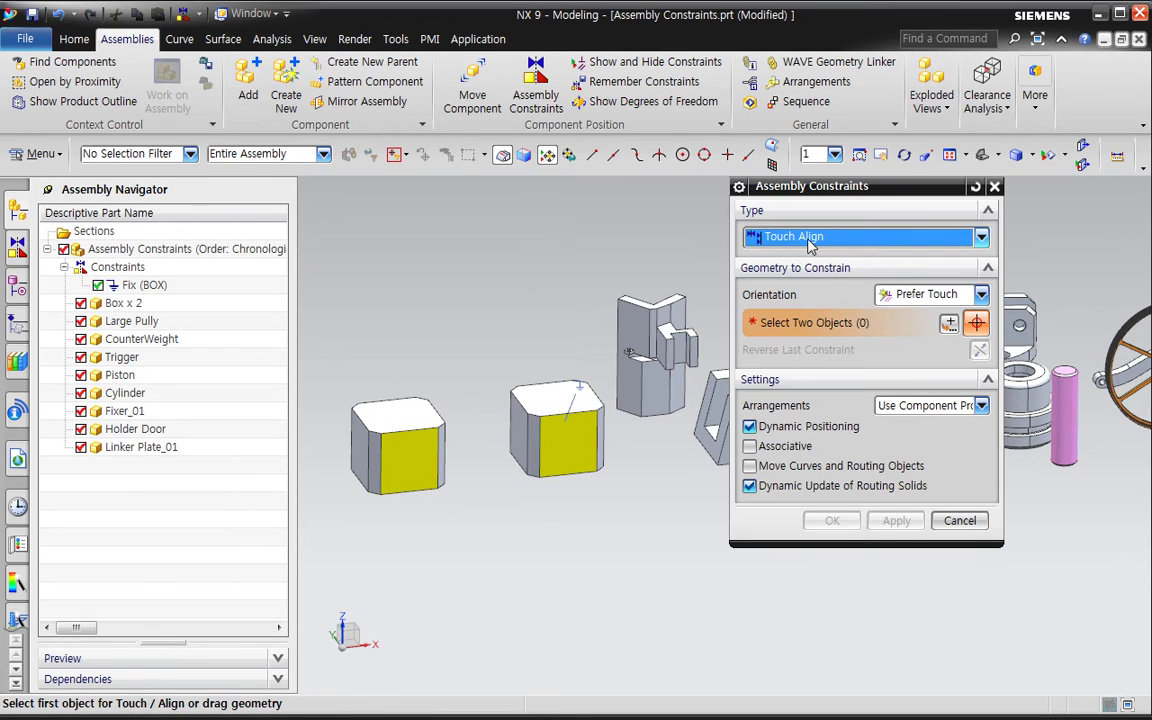
middle_click_drag(496, 368, 603, 377, "shift")
scroll(559, 373, "up", 1)
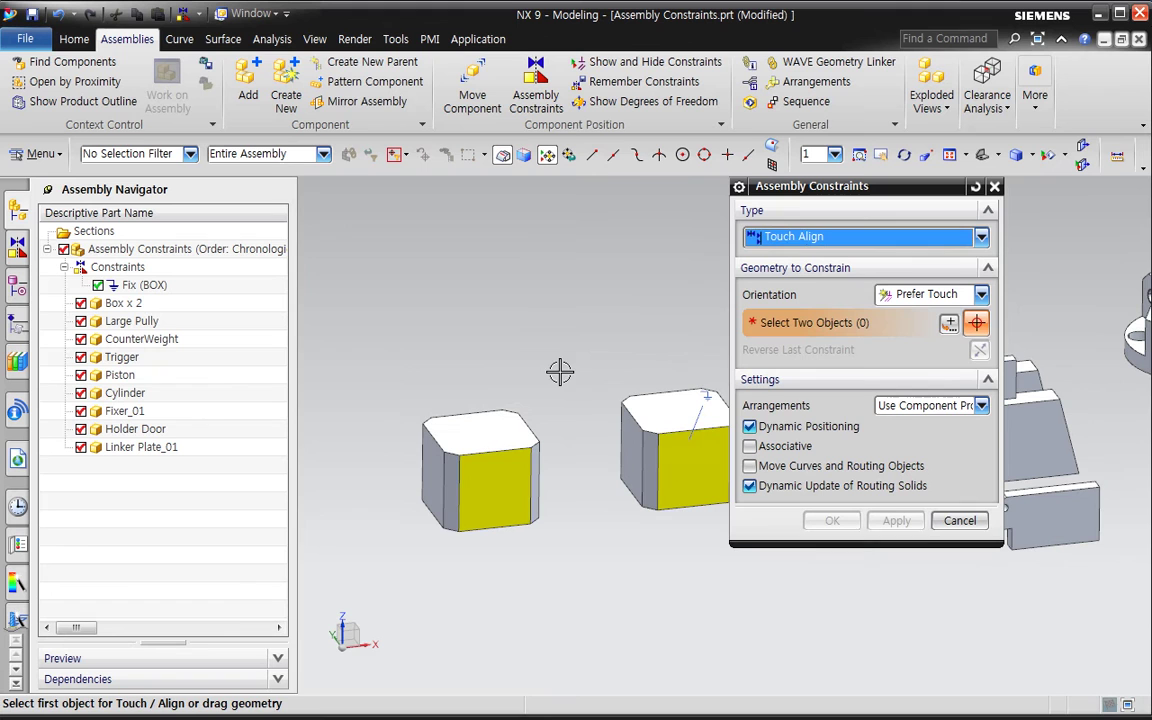
left_click(648, 430)
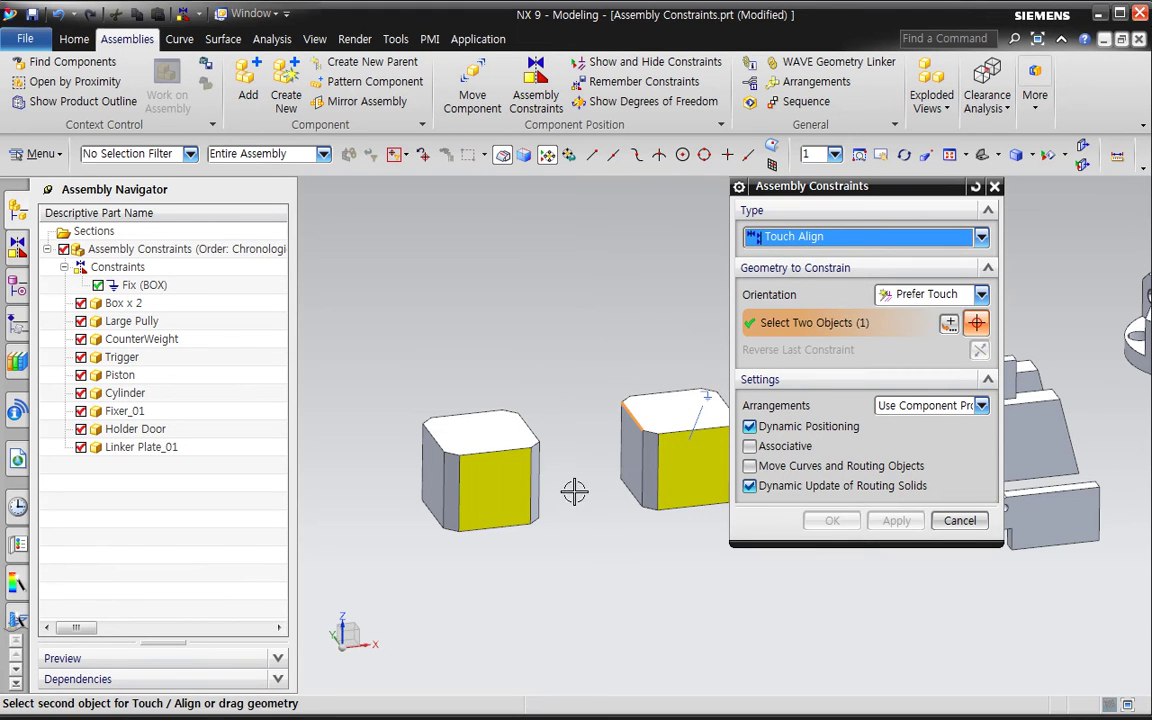
left_click(538, 440)
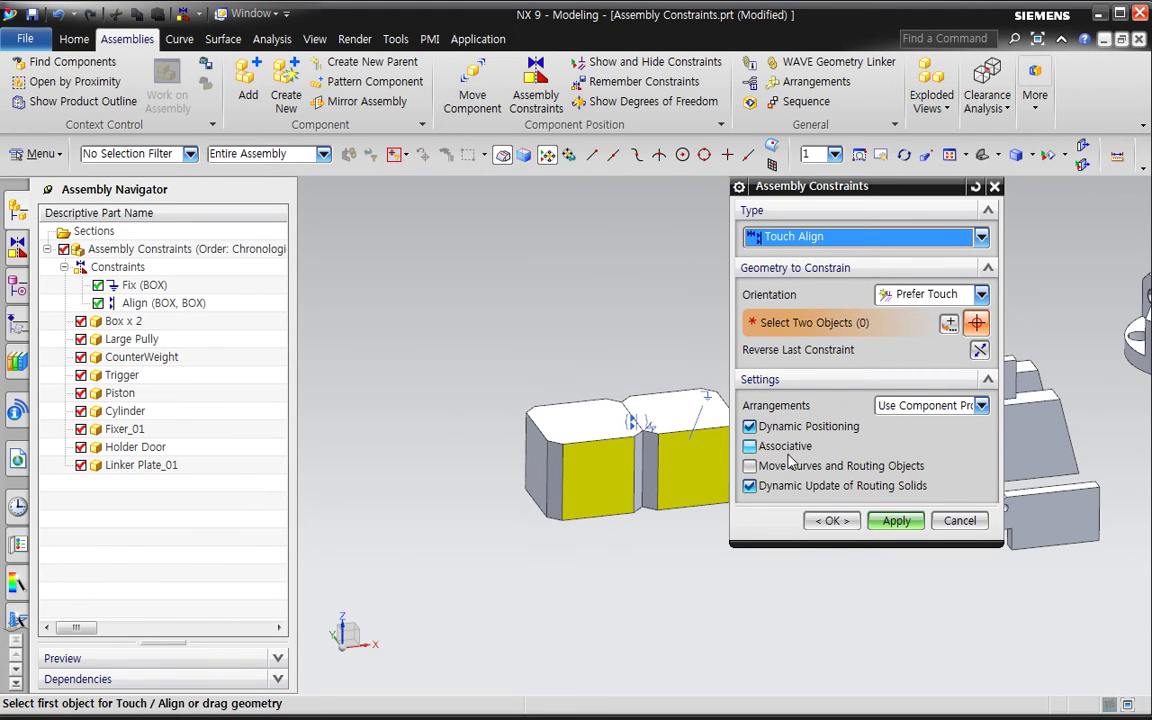
left_click(750, 446)
left_click(833, 521)
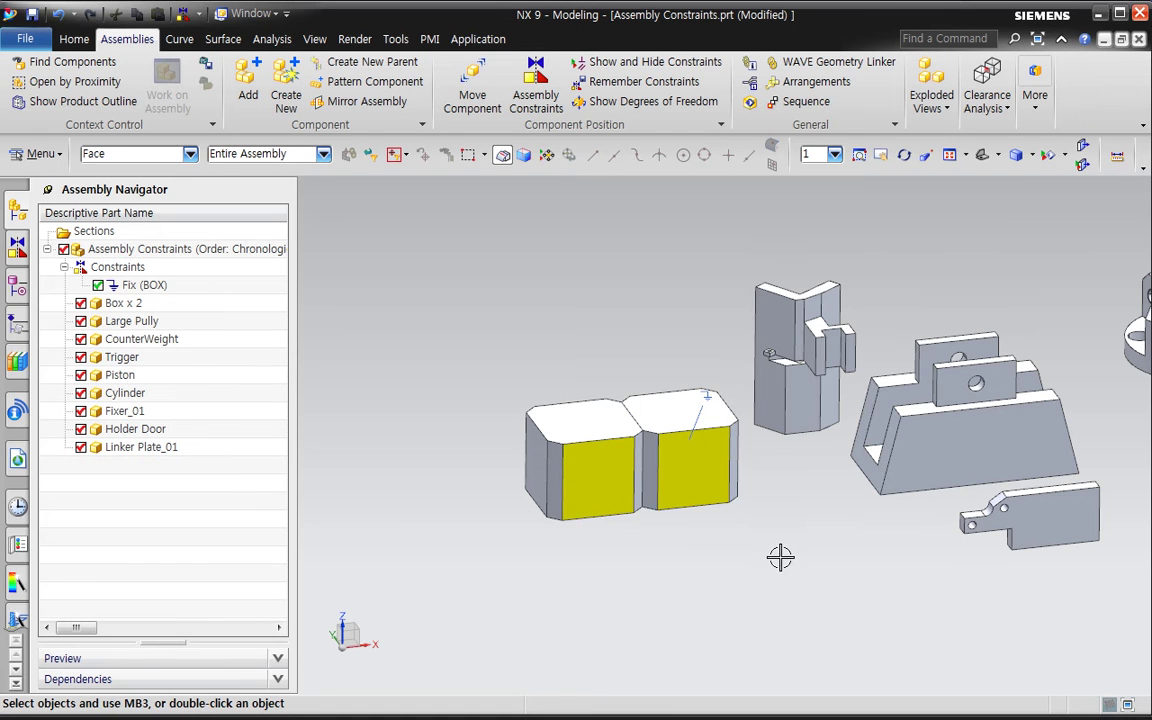
- Try rotating the unfixed box with dynamic motion after the non-associative alignment, and discard the unapplied changes
left_click(472, 95)
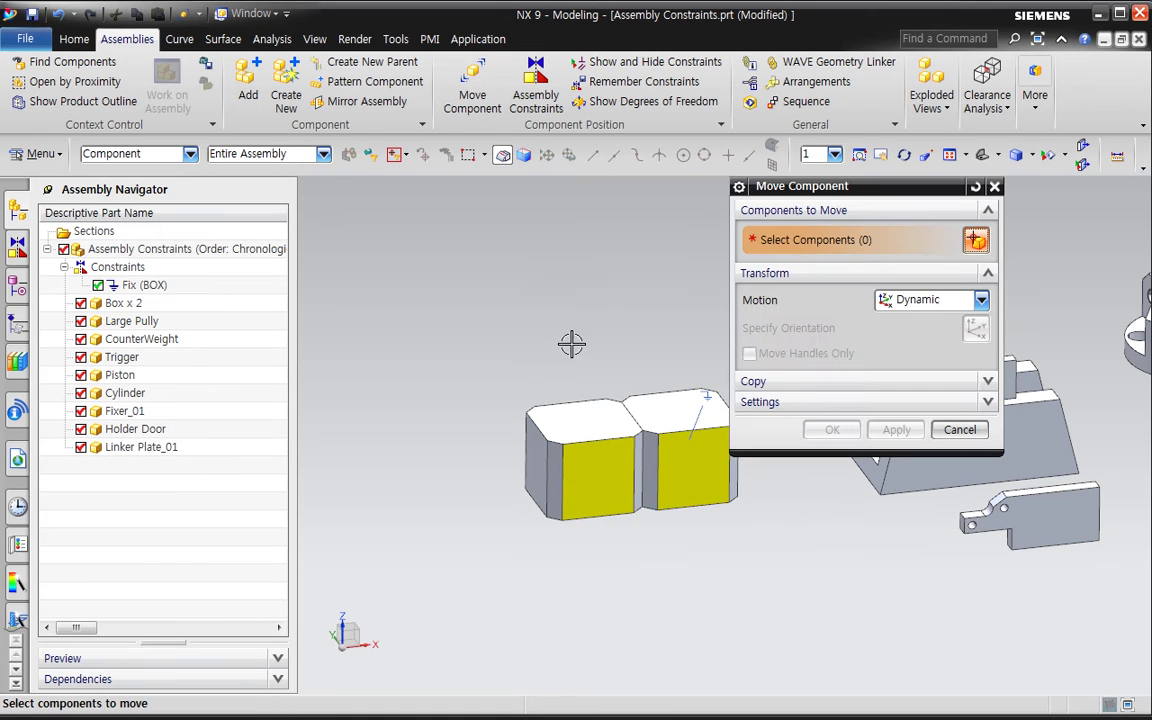
left_click(599, 426)
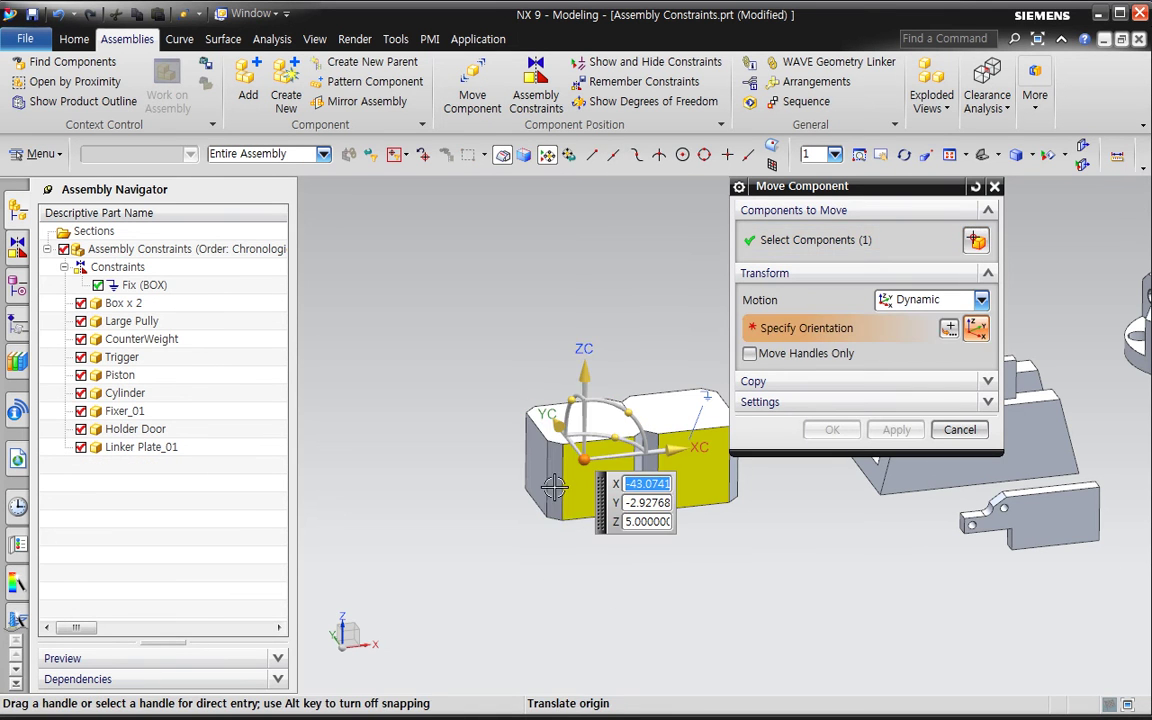
left_click_drag(580, 390, 696, 440)
left_click_drag(643, 405, 720, 505)
key("Escape")
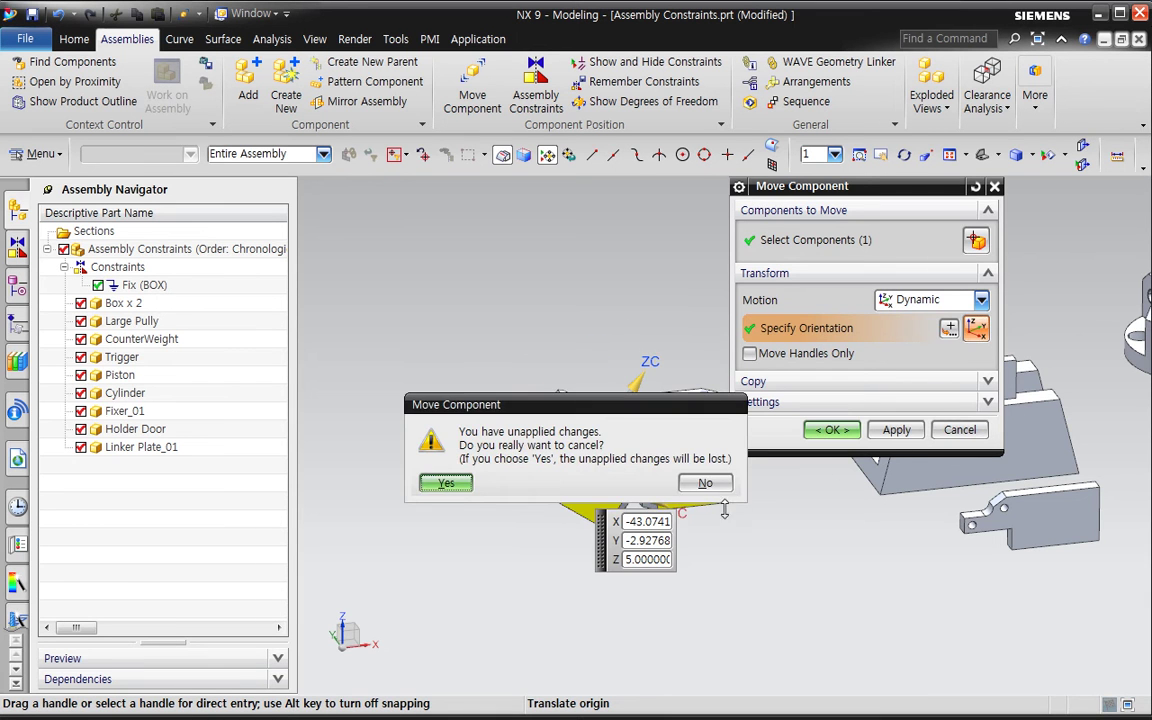
left_click(446, 484)
- Separate the unfixed box from the fixed box again by moving it along the XC axis
left_click(472, 90)
left_click(609, 468)
middle_click(668, 563)
left_click_drag(677, 452, 456, 490)
middle_click(657, 567)
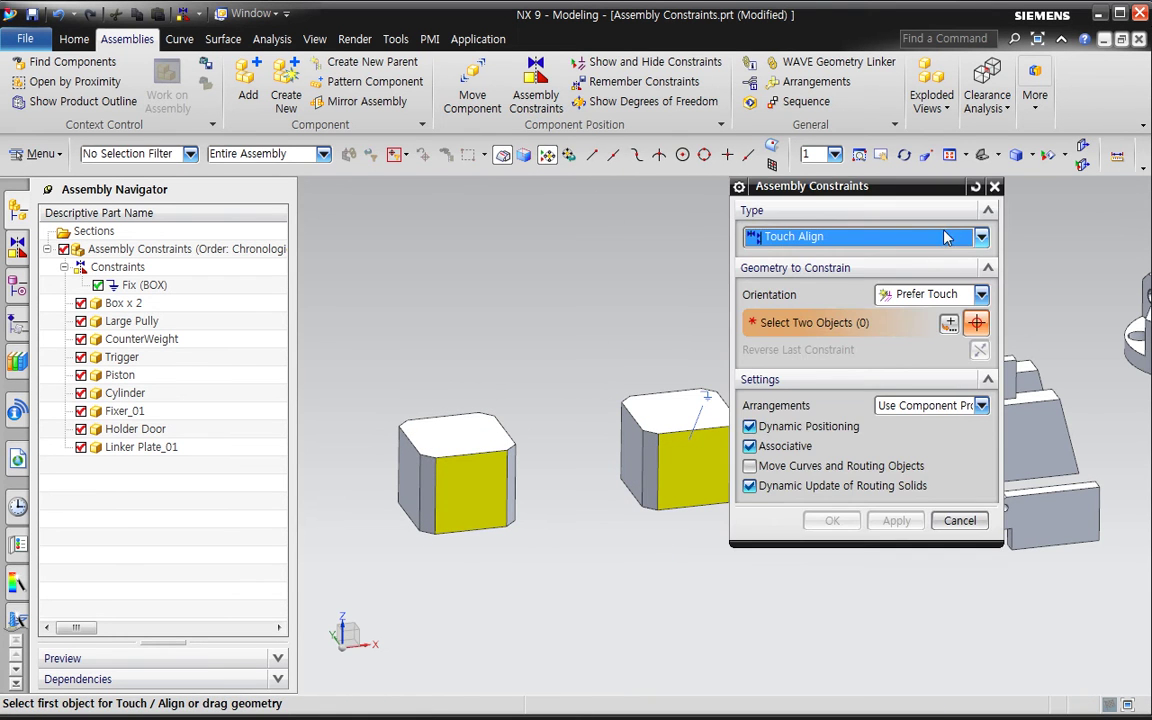
- Reset the constraint settings to defaults and apply an associative Touch Align between the facing upper edges of the two boxes
left_click(975, 187)
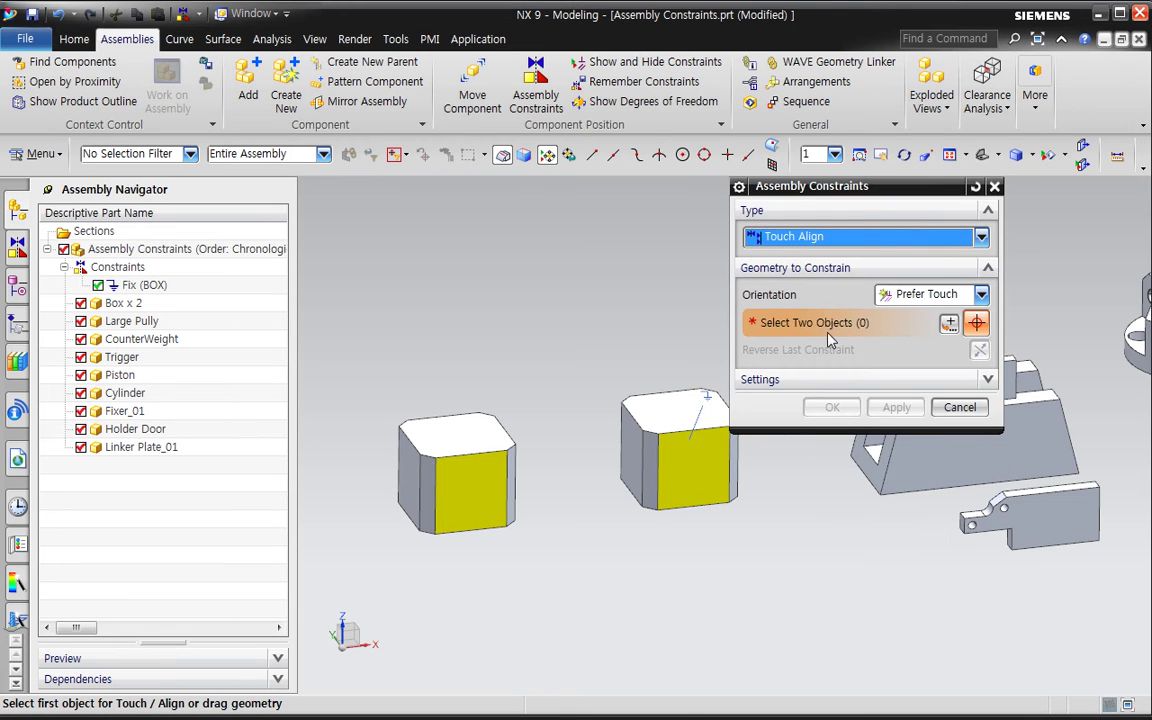
left_click(806, 380)
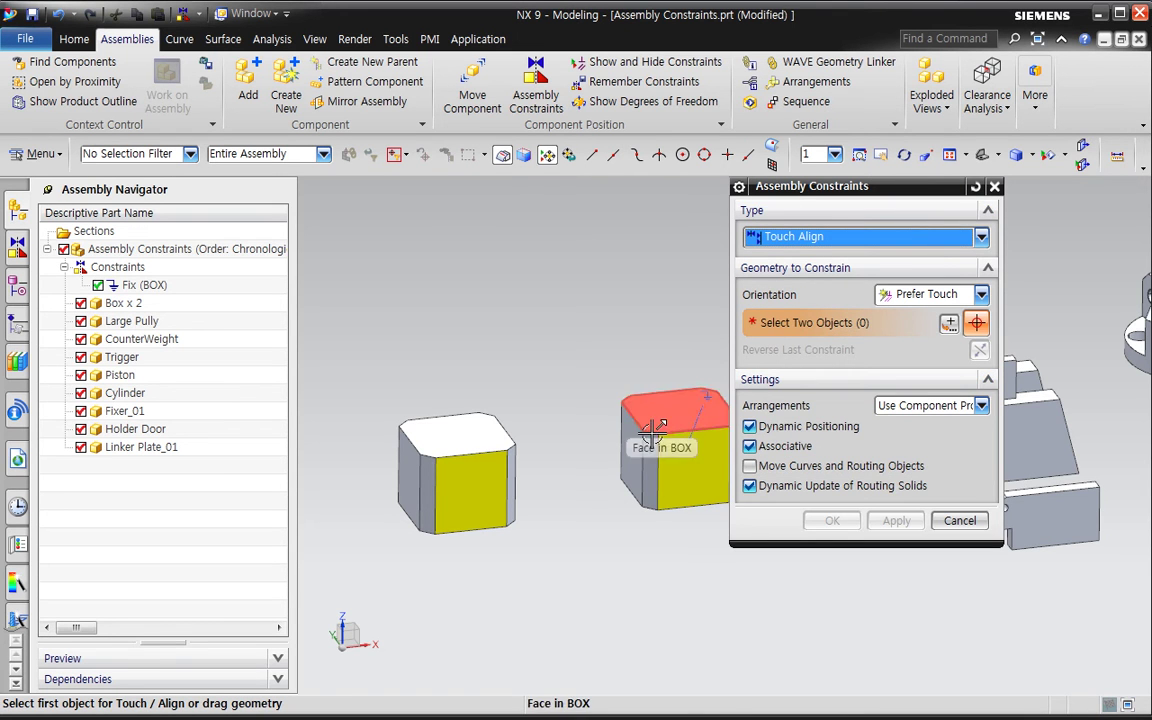
scroll(622, 440, "up", 3)
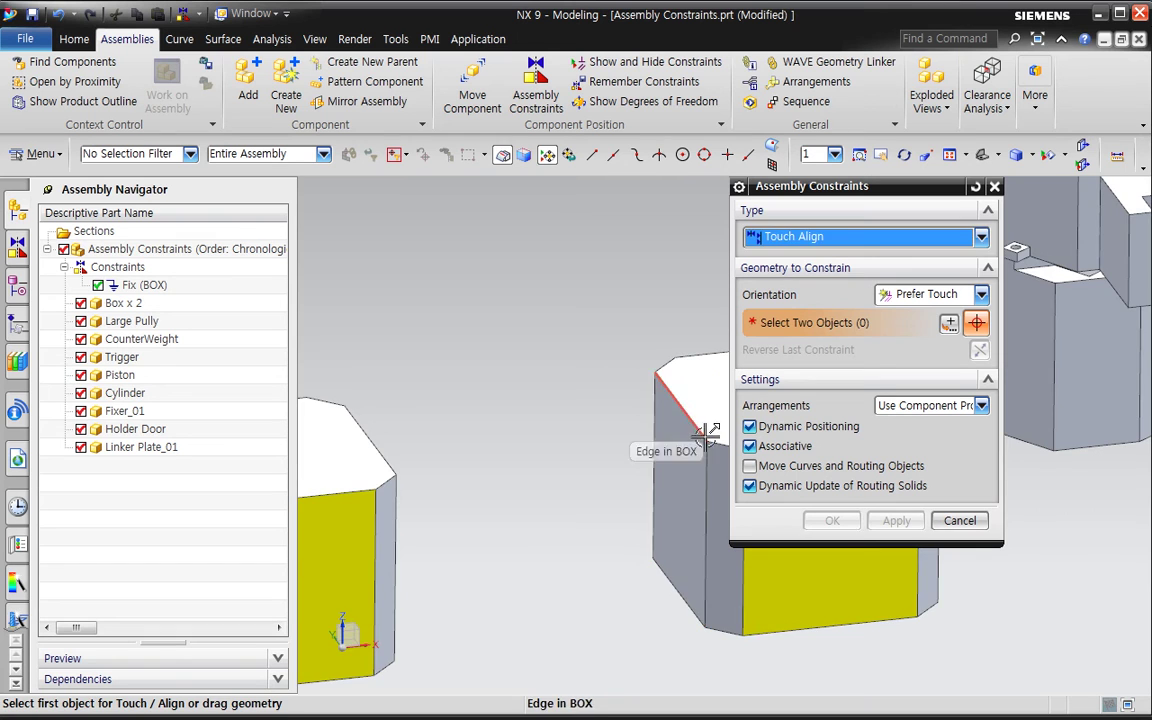
left_click(660, 448)
scroll(558, 429, "down", 2)
scroll(512, 417, "up", 2)
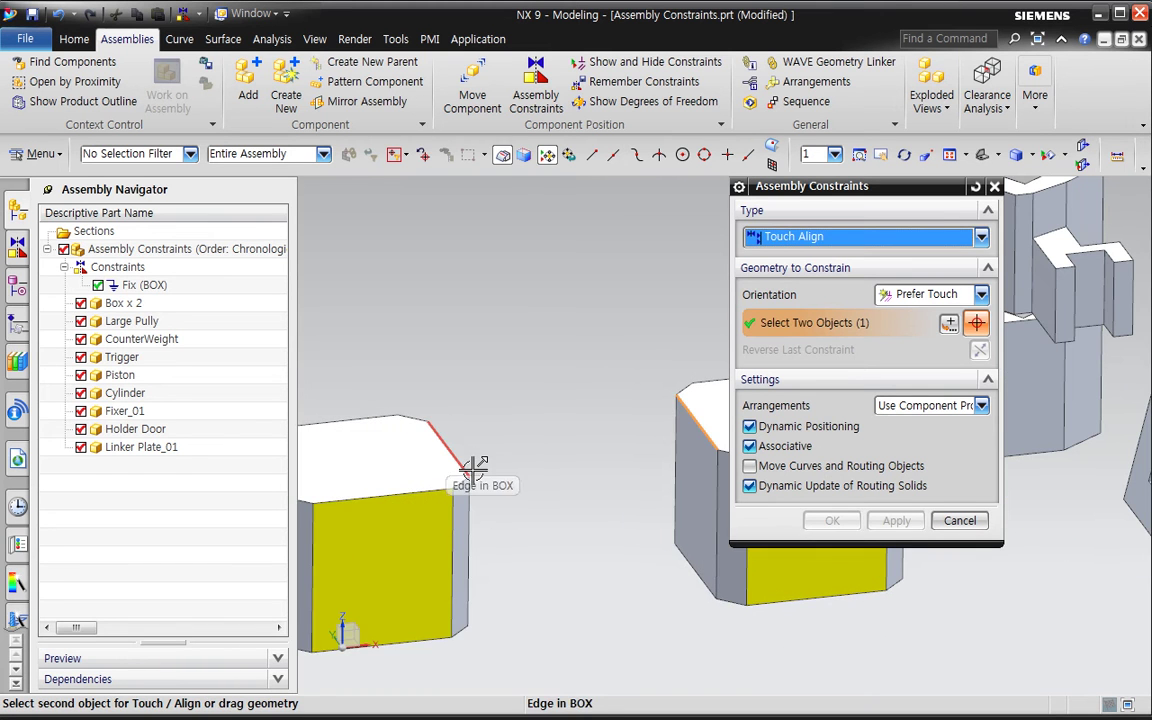
left_click(458, 474)
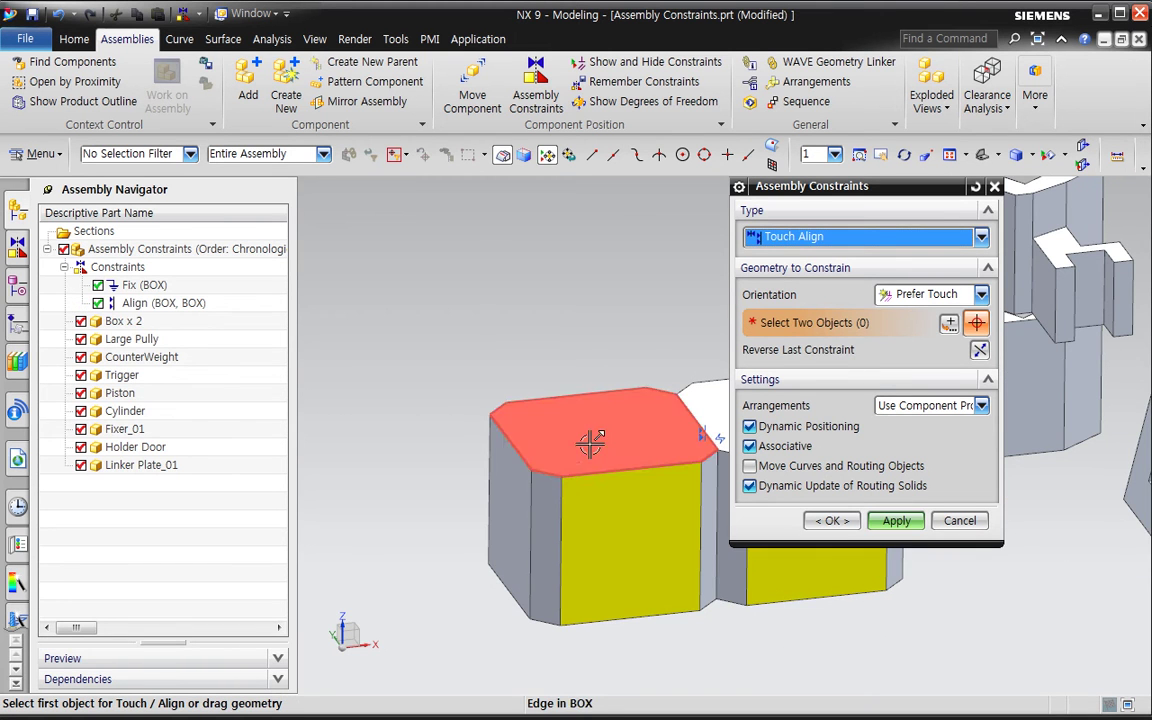
left_click(834, 521)
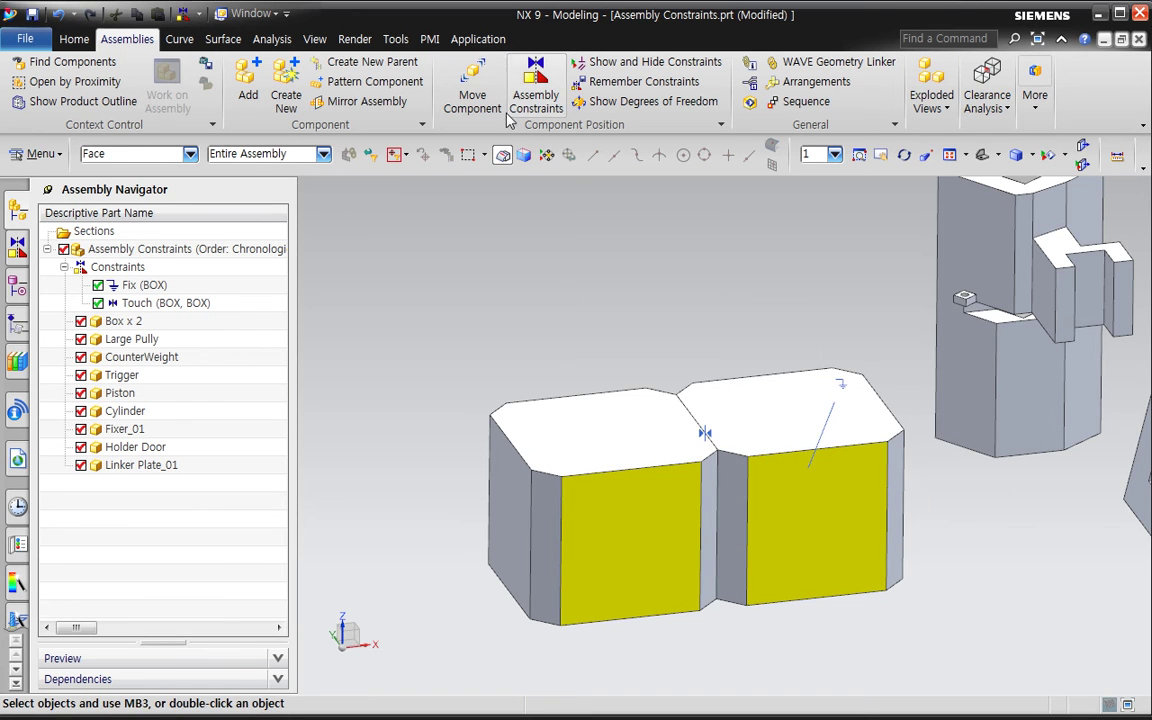
- Try rotating the constrained box about its YC axis with dynamic motion and examine how it pivots against the fixed box
left_click(472, 95)
left_click(607, 458)
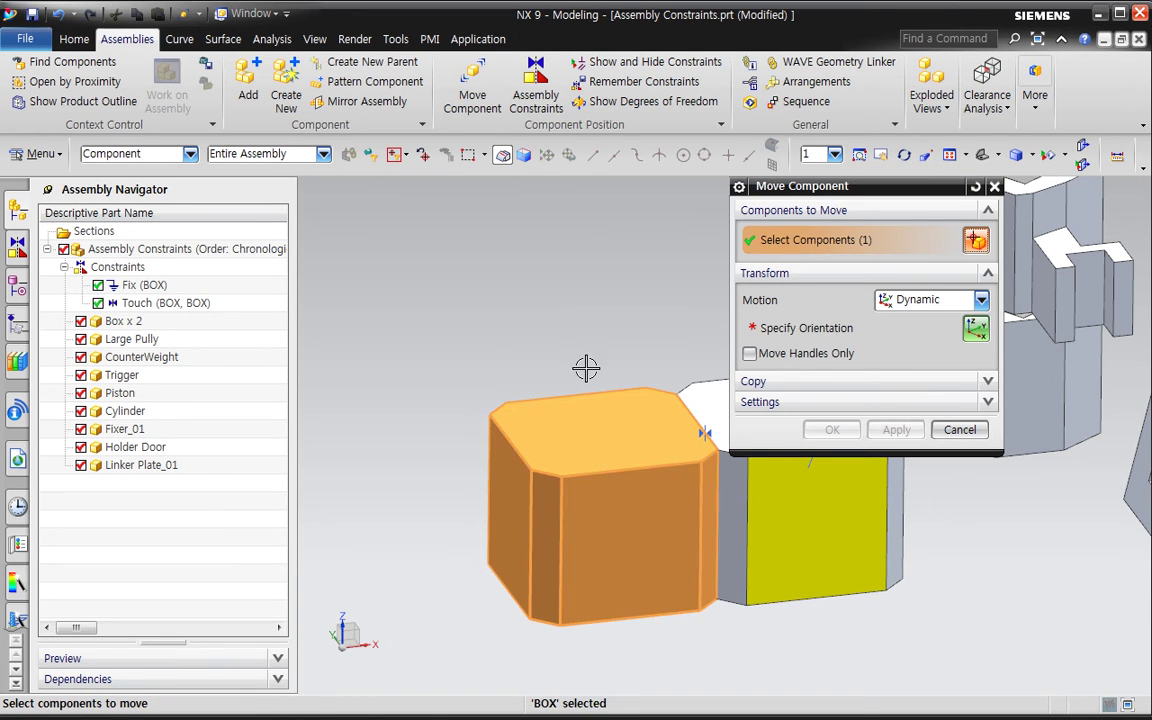
middle_click(586, 372)
left_click_drag(658, 479, 765, 505)
middle_click_drag(640, 520, 521, 520)
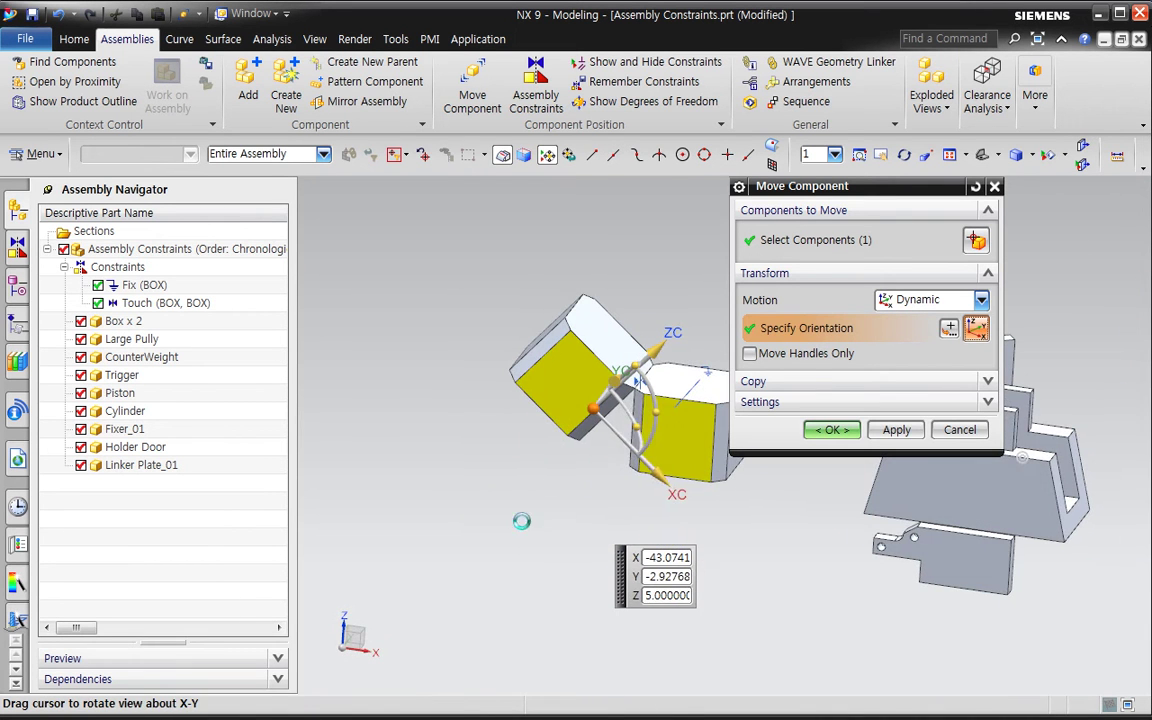
middle_click_drag(606, 446, 617, 467)
left_click_drag(673, 462, 704, 489)
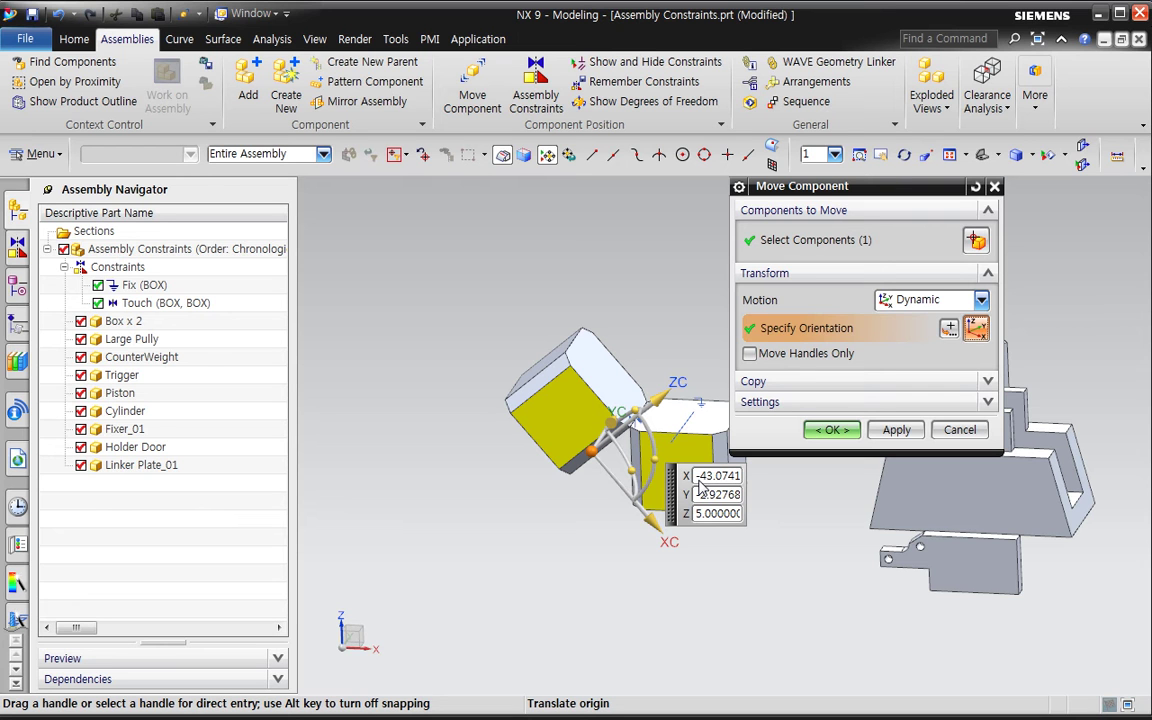
middle_click_drag(712, 482, 524, 476)
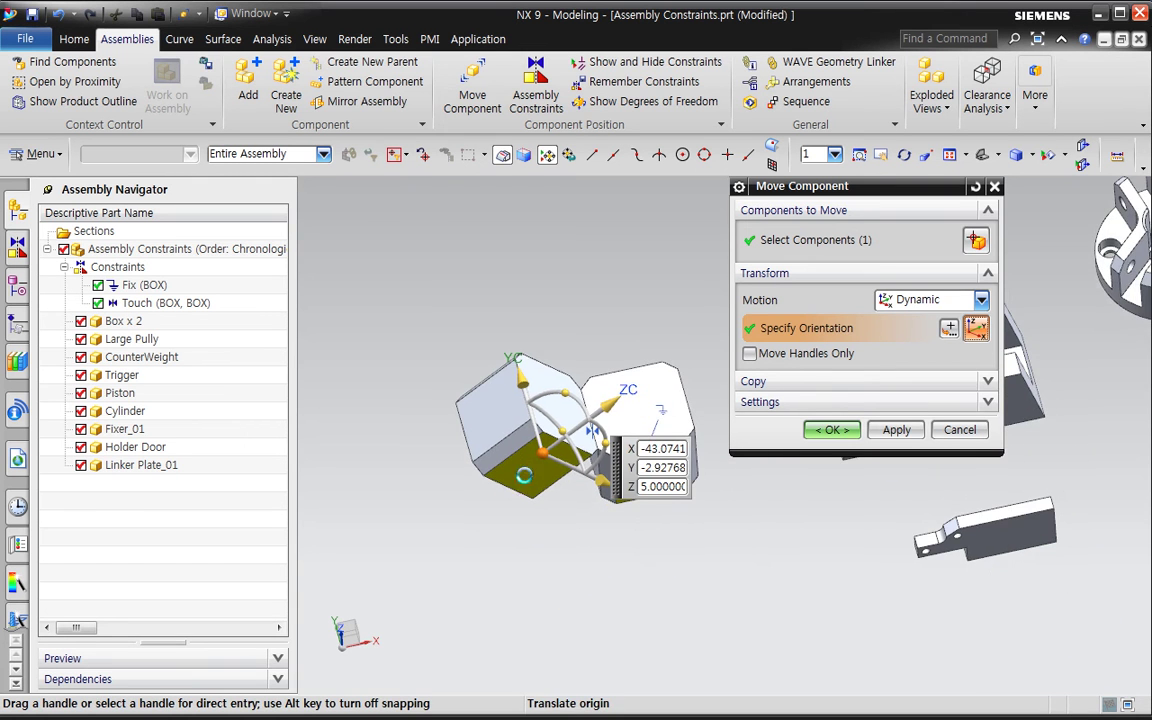
- Try sliding the constrained box back and forth along the YC axis in the top view, and discard the unapplied movements
key("ctrl+alt+t")
left_click_drag(524, 268, 528, 495)
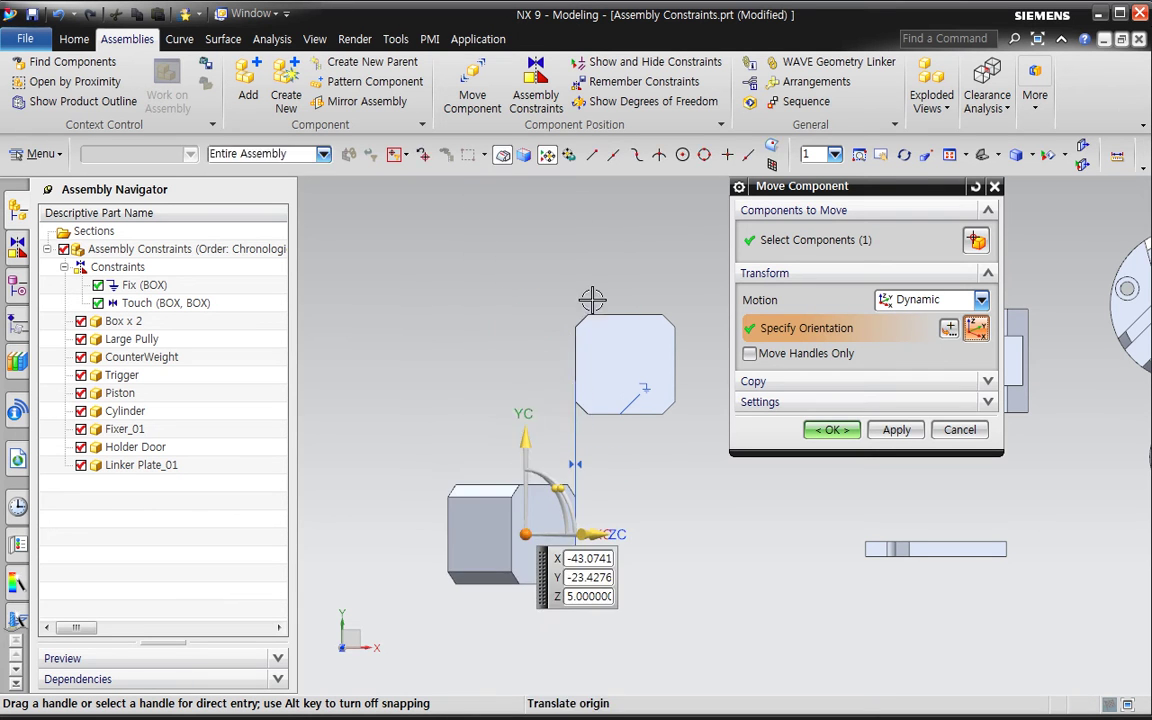
left_click_drag(525, 440, 526, 286)
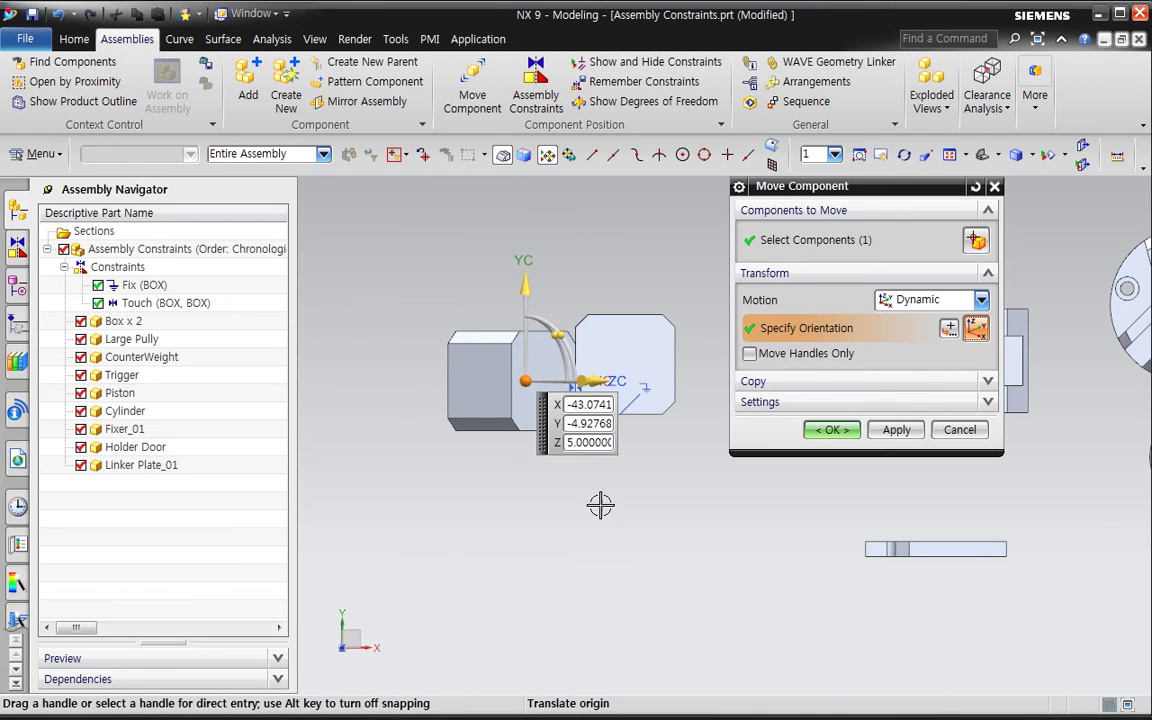
left_click_drag(526, 305, 527, 260)
middle_click_drag(625, 540, 530, 340)
left_click(958, 429)
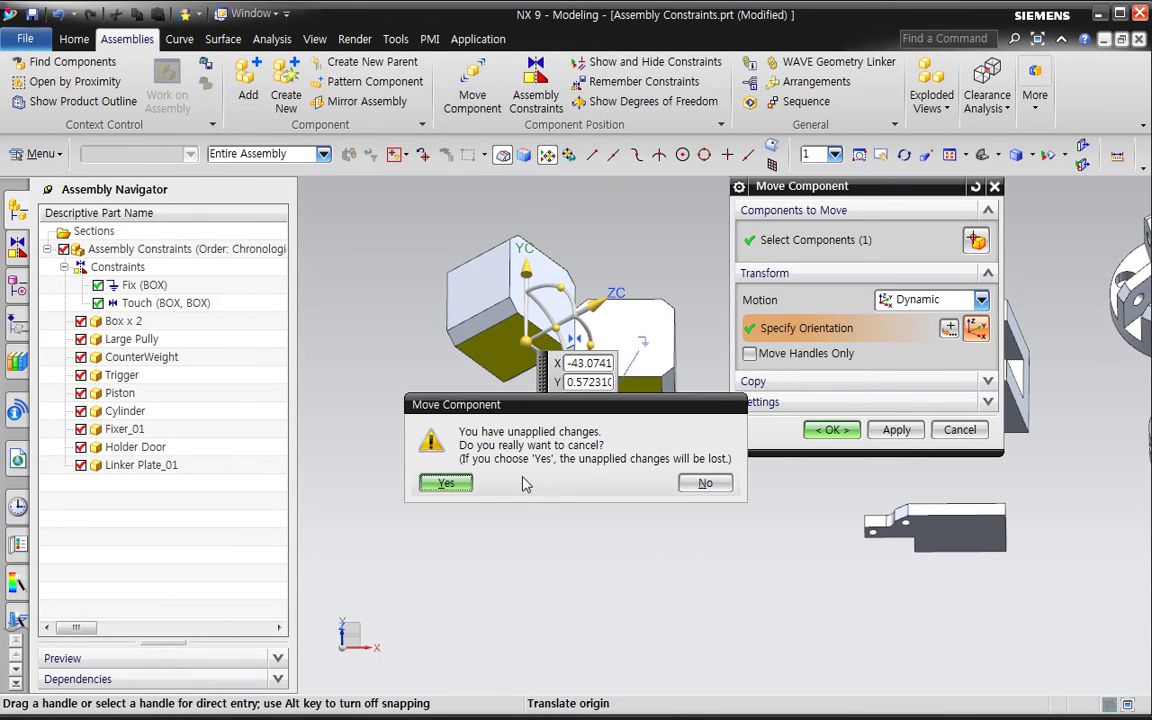
left_click(446, 483)
- Delete the Touch constraint between the boxes and move the unfixed box away from the fixed one along the XC axis
left_click(165, 303)
key("Delete")
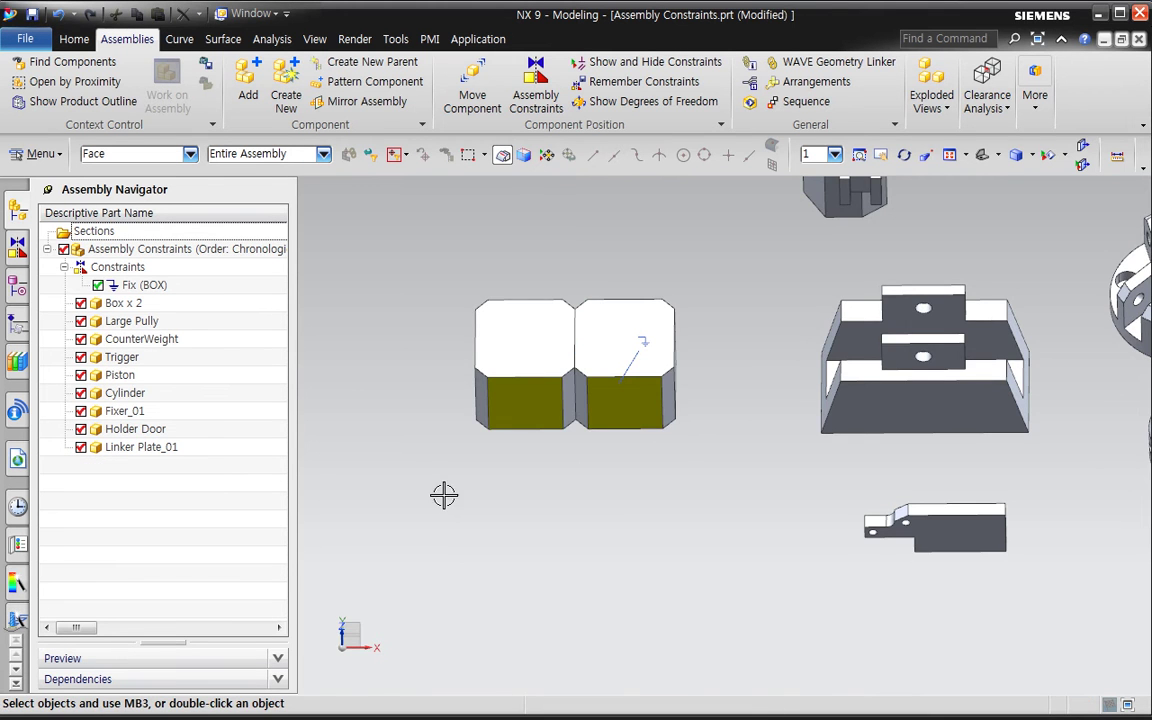
middle_click_drag(527, 581, 604, 596)
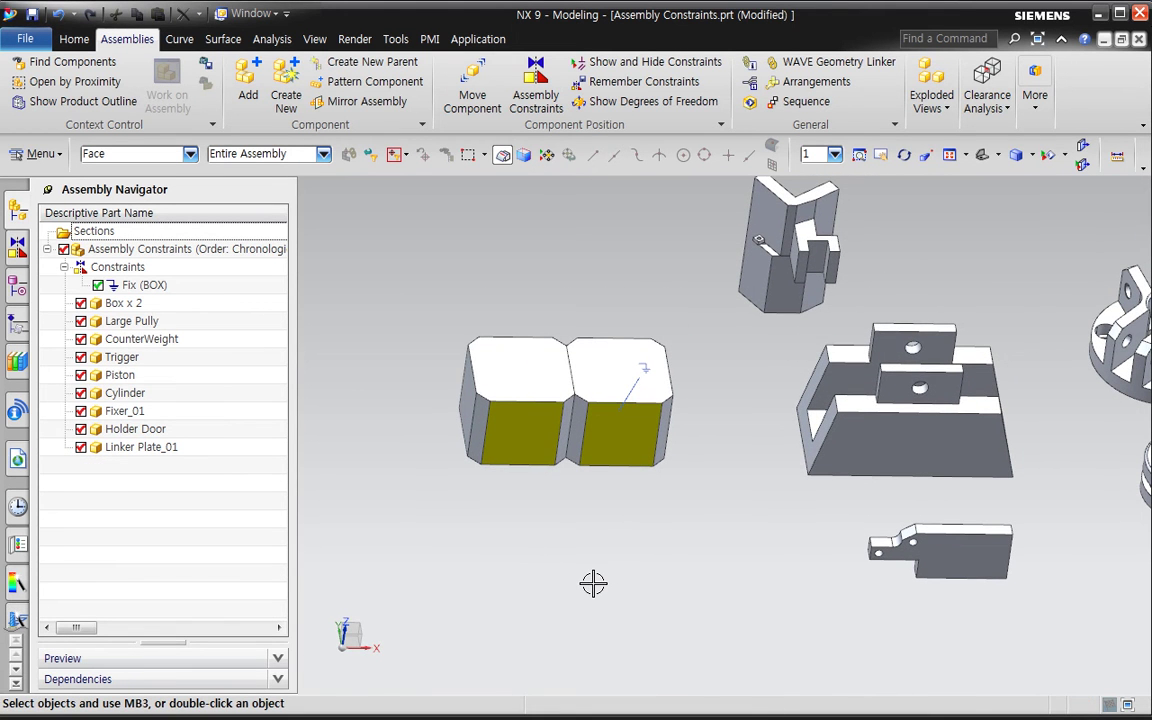
left_click(458, 108)
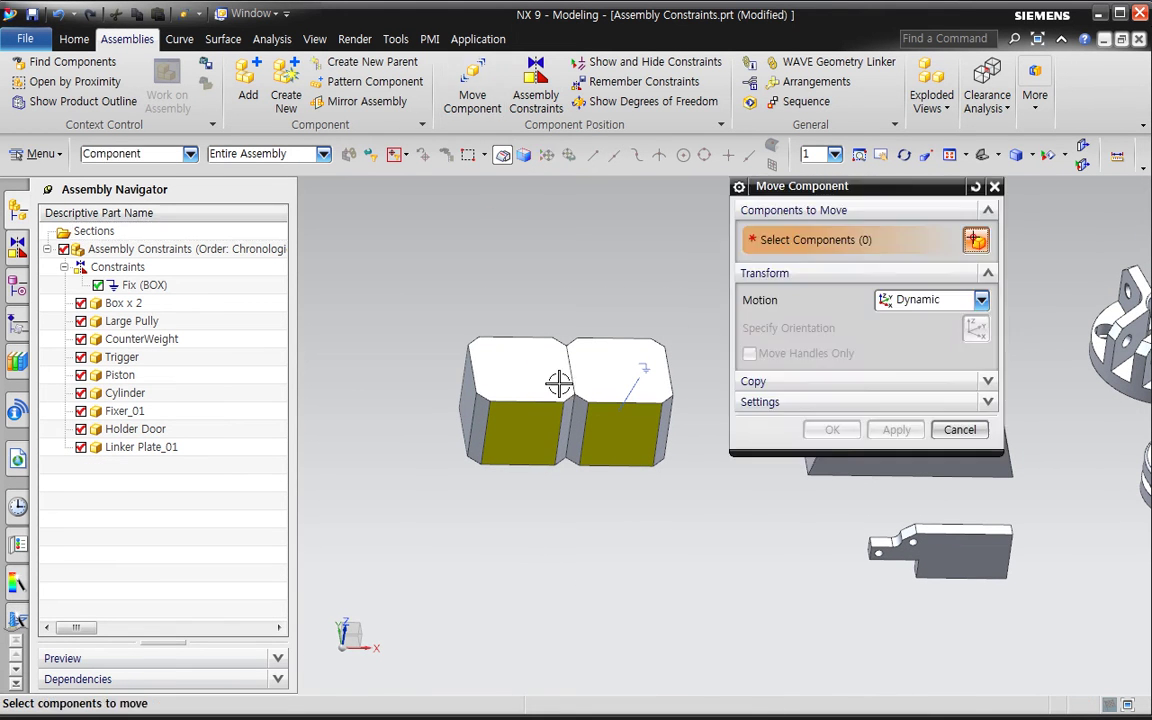
left_click(545, 408)
left_click_drag(605, 401, 525, 470)
left_click(832, 429)
middle_click_drag(572, 539, 573, 541)
left_click(537, 92)
left_click(825, 240)
left_click(800, 264)
middle_click_drag(652, 483, 669, 503)
left_click(590, 443)
middle_click_drag(558, 514, 519, 522)
scroll(550, 530, "up", 5)
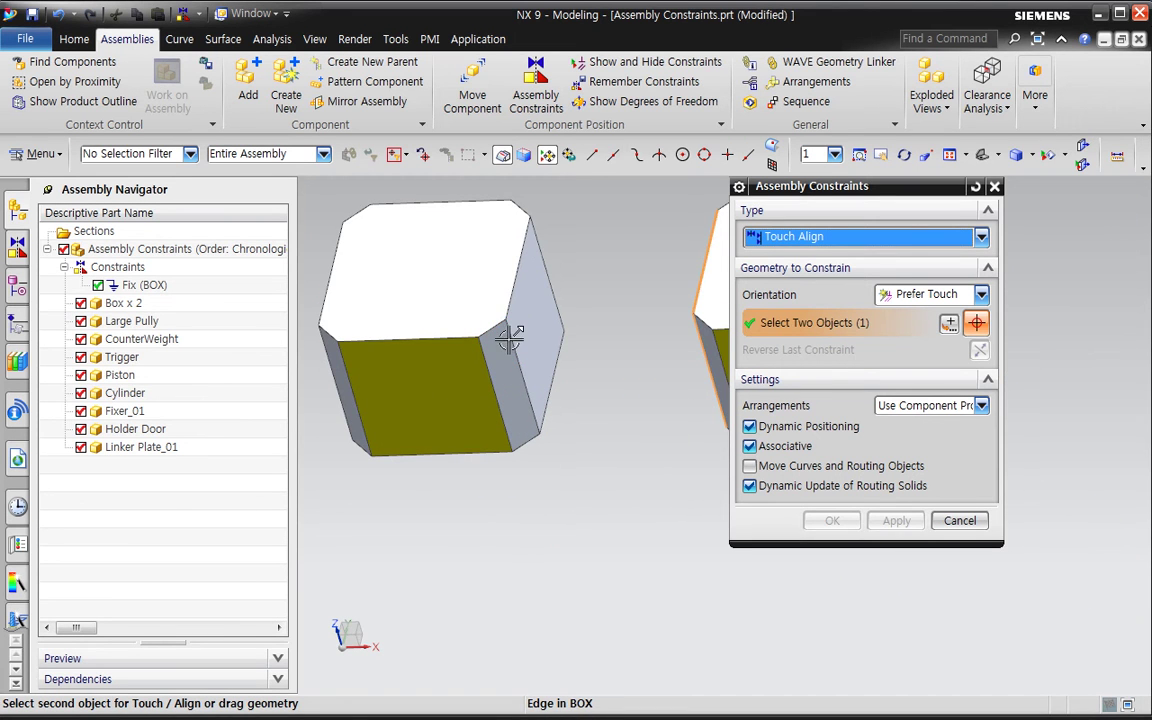
left_click(959, 521)
- Unpack the Box x 2 entry in the Assembly Navigator into two separate Box components
left_click(442, 437)
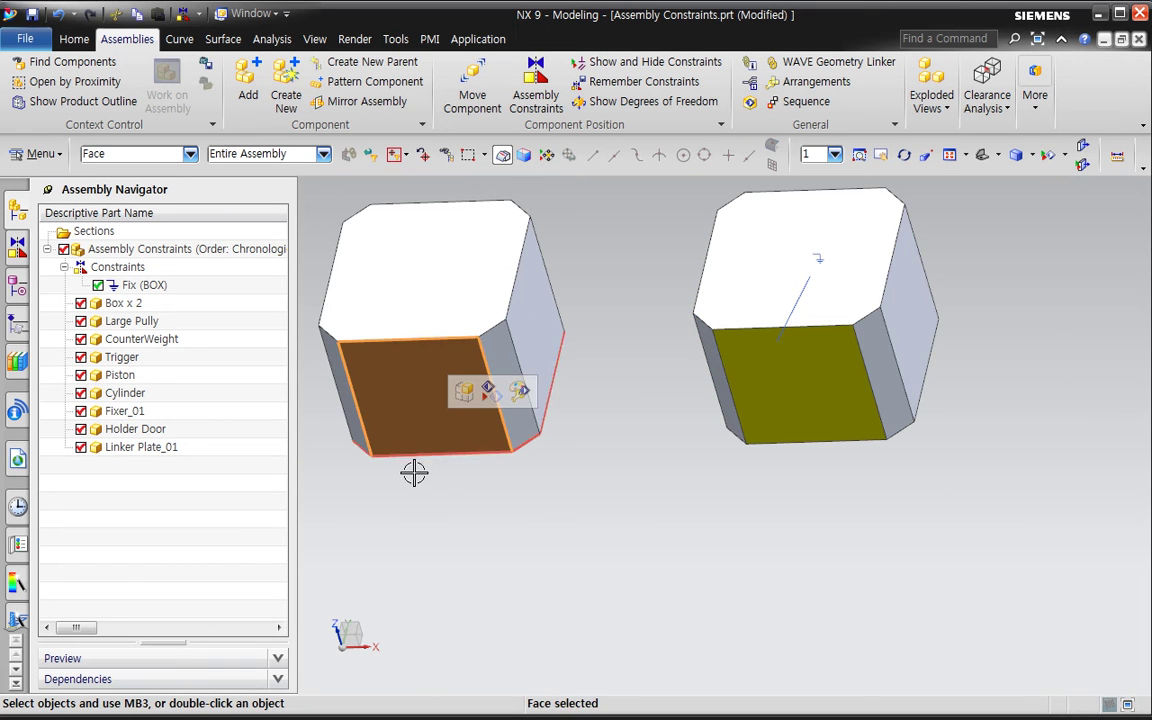
left_click(123, 303)
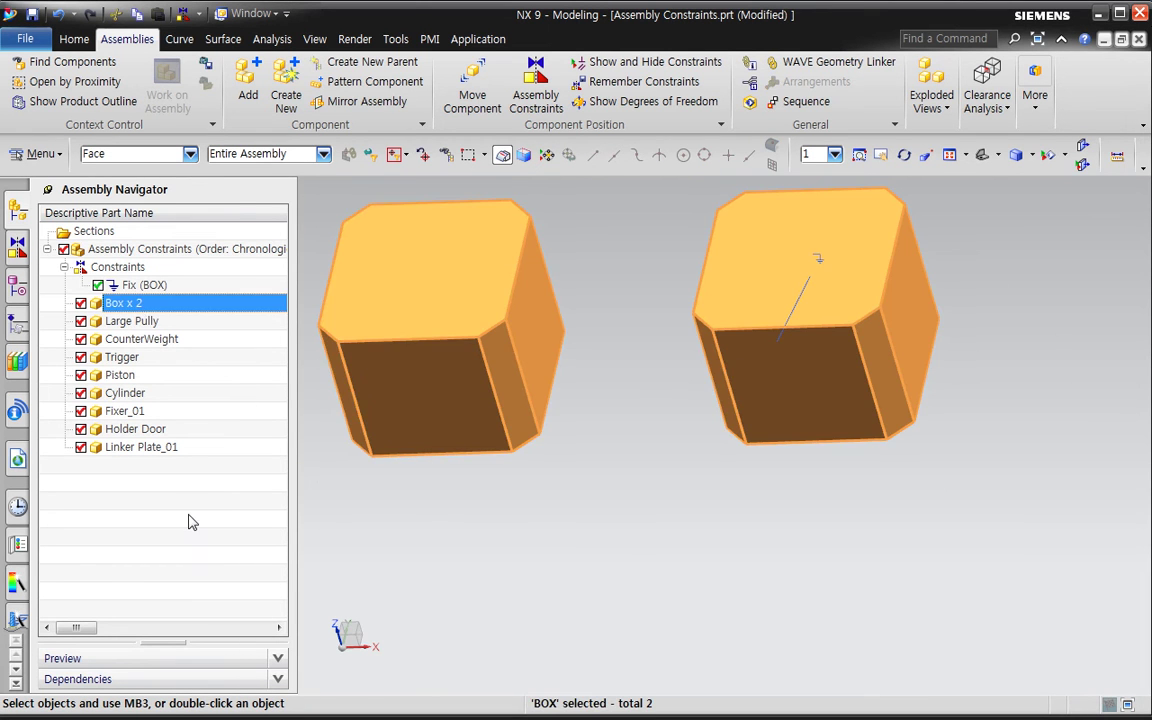
right_click(190, 512)
left_click(240, 385)
left_click(237, 537)
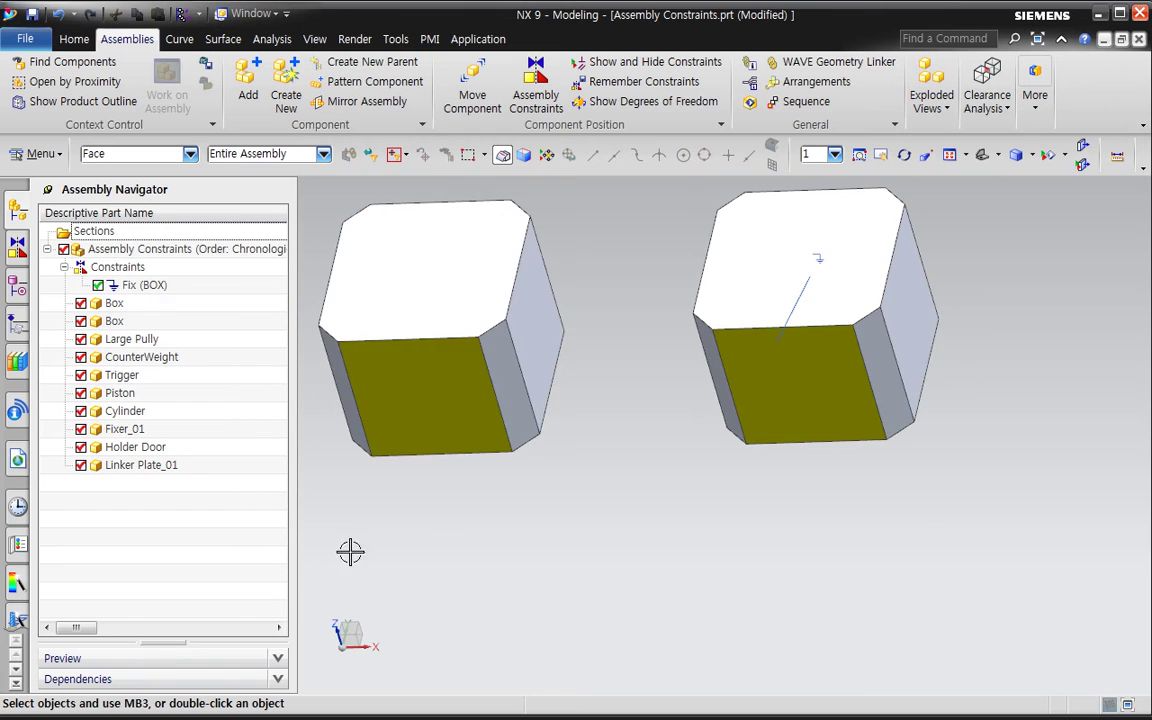
- Make the unfixed Box the work part and create an End Point type point at its top-face vertex beside the front-right corner chamfer
double_click(118, 322)
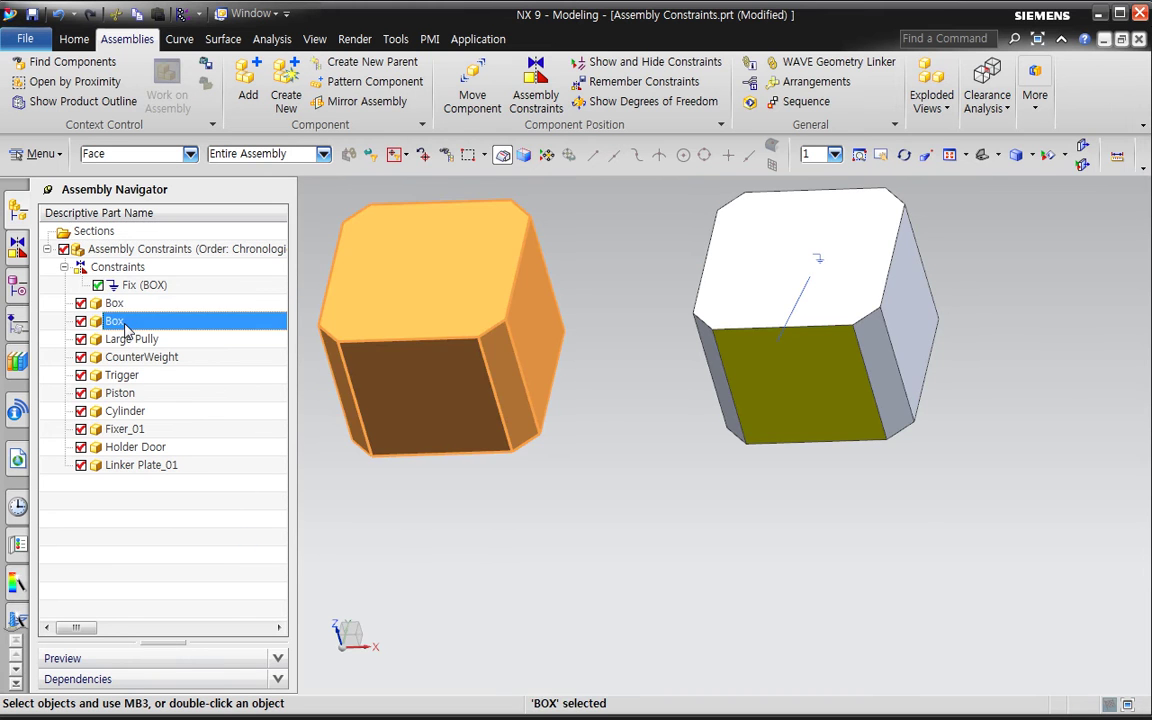
left_click(18, 292)
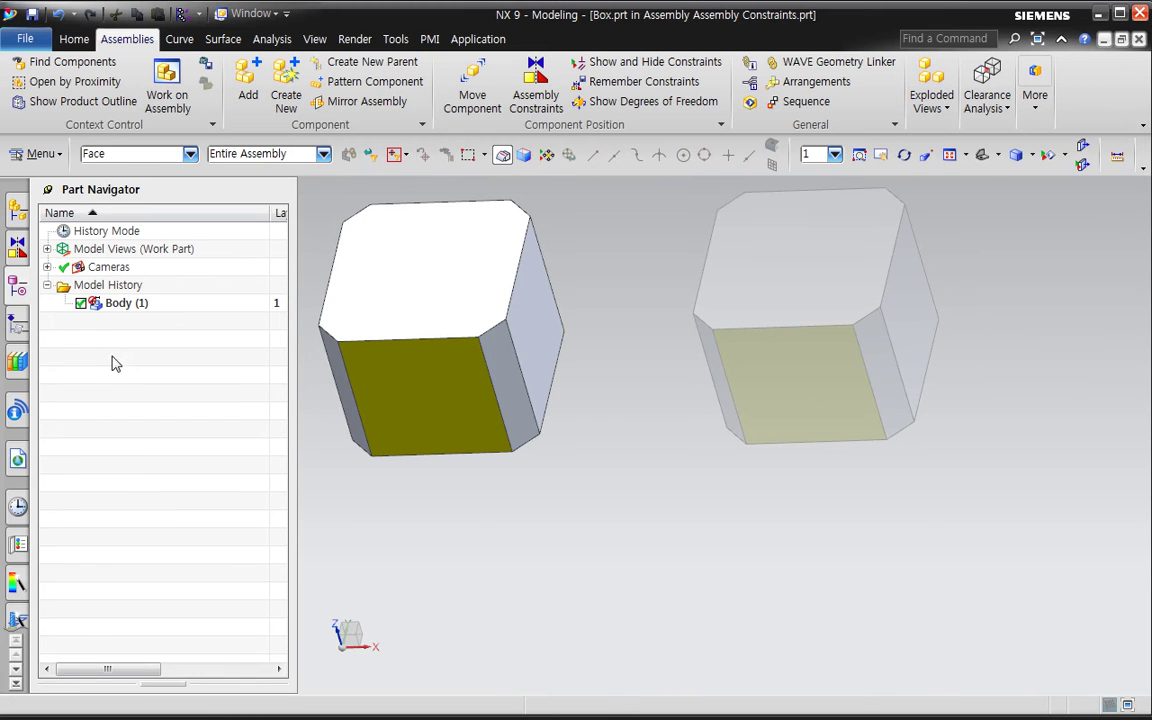
left_click(76, 40)
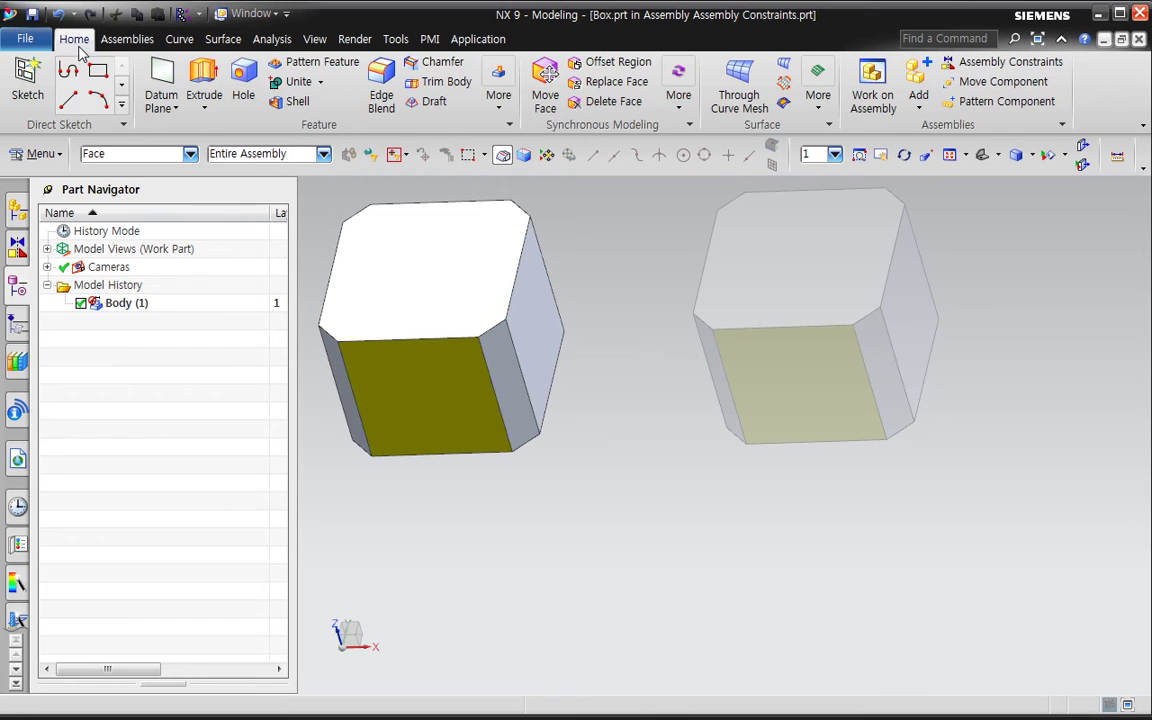
left_click(163, 113)
left_click(170, 195)
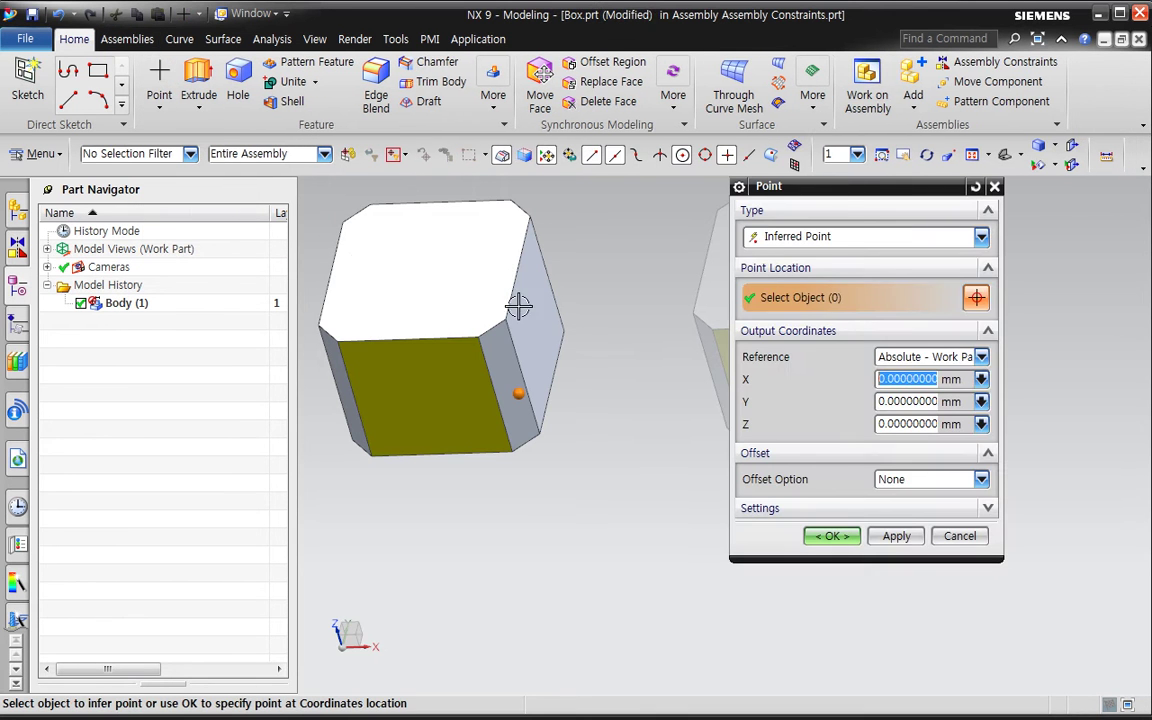
left_click(812, 240)
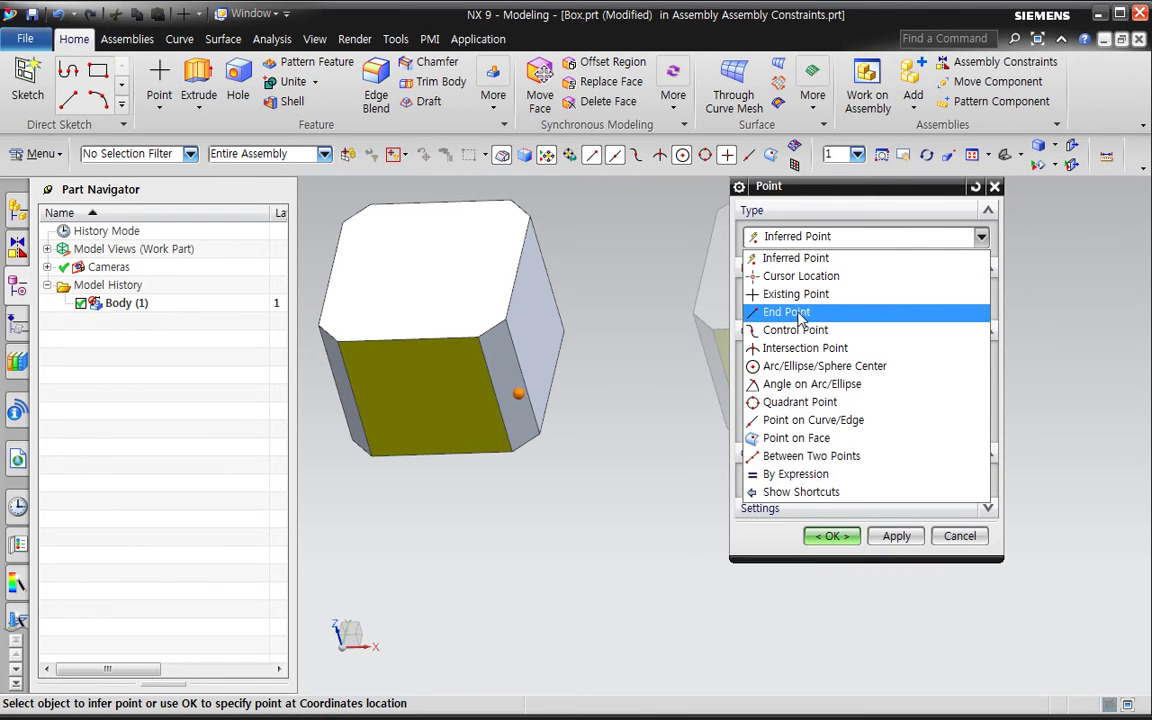
left_click(792, 312)
left_click(515, 321)
left_click(833, 537)
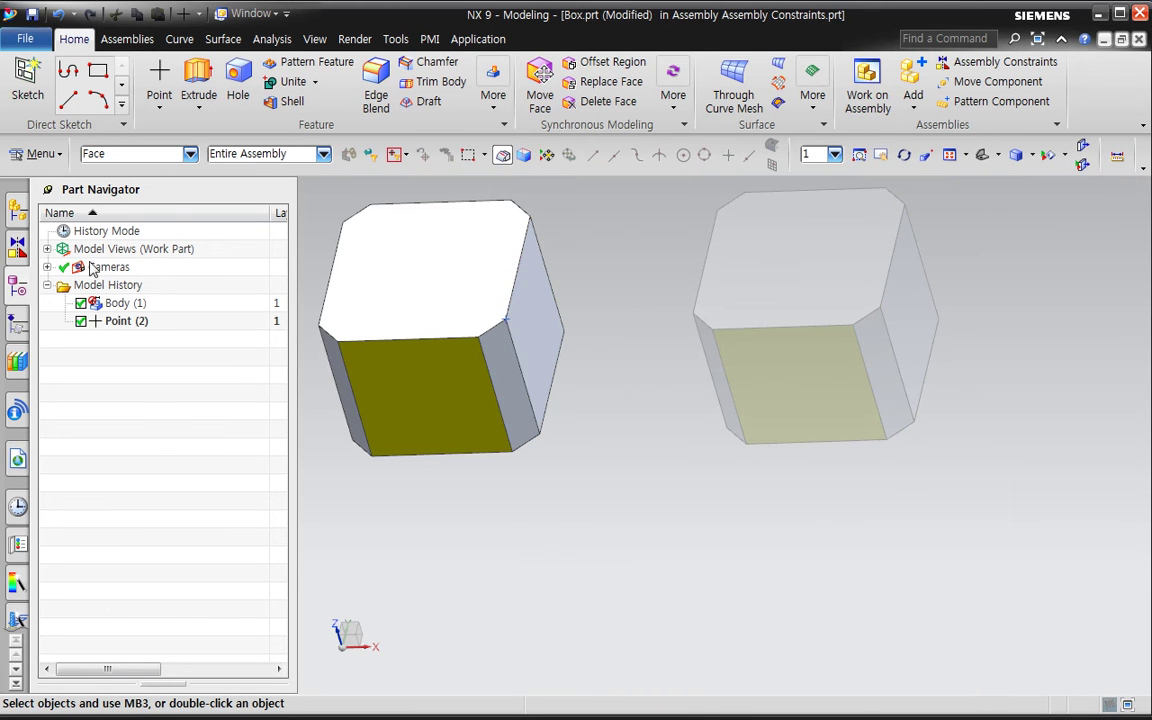
- Make the top-level assembly the work part and replace the unfixed Box's reference set with Entire Part
left_click(20, 215)
double_click(130, 249)
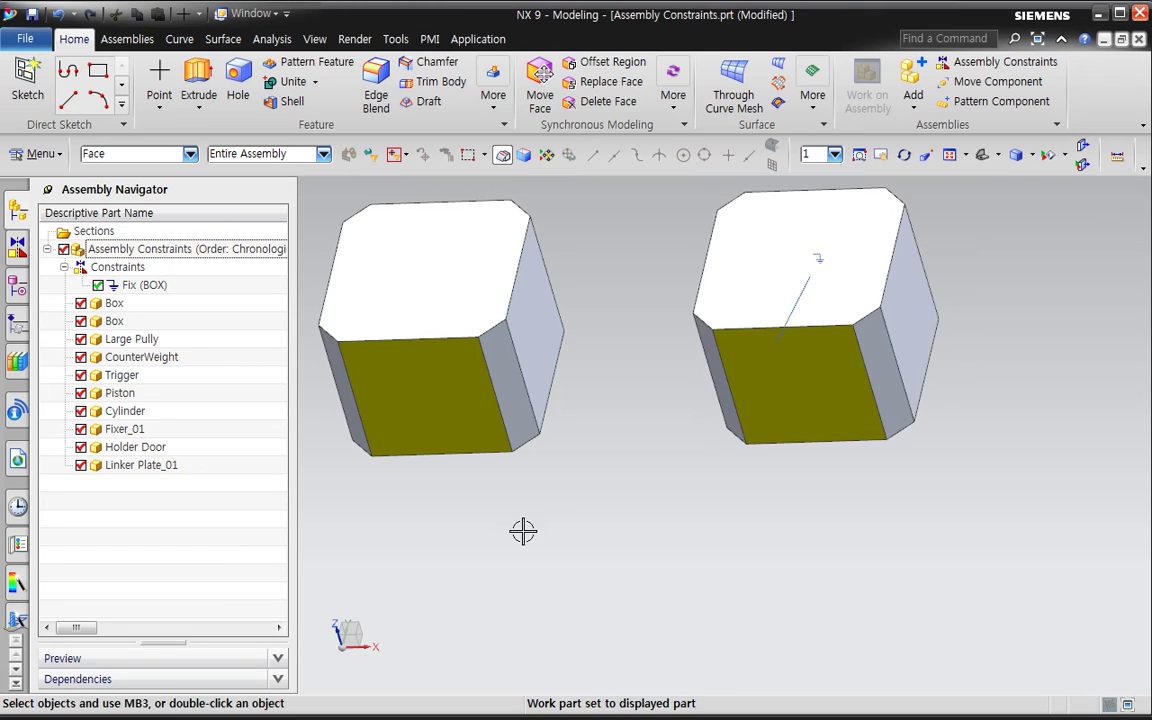
middle_click_drag(515, 522, 599, 473)
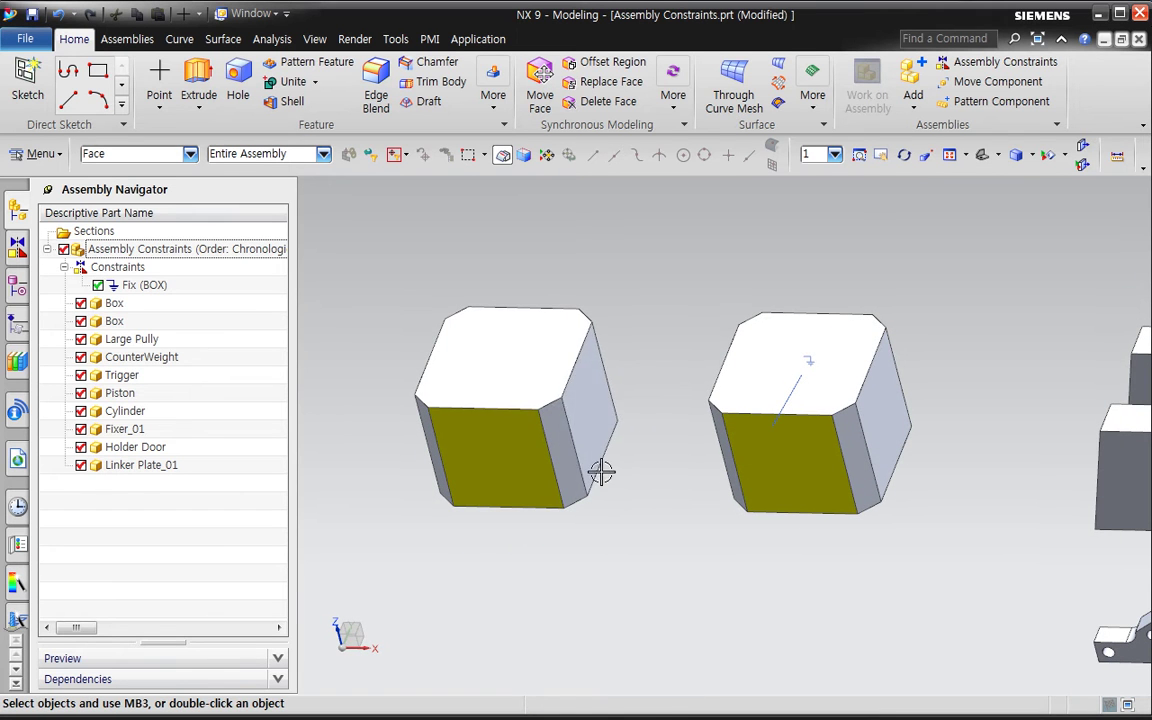
left_click(115, 321)
right_click(125, 327)
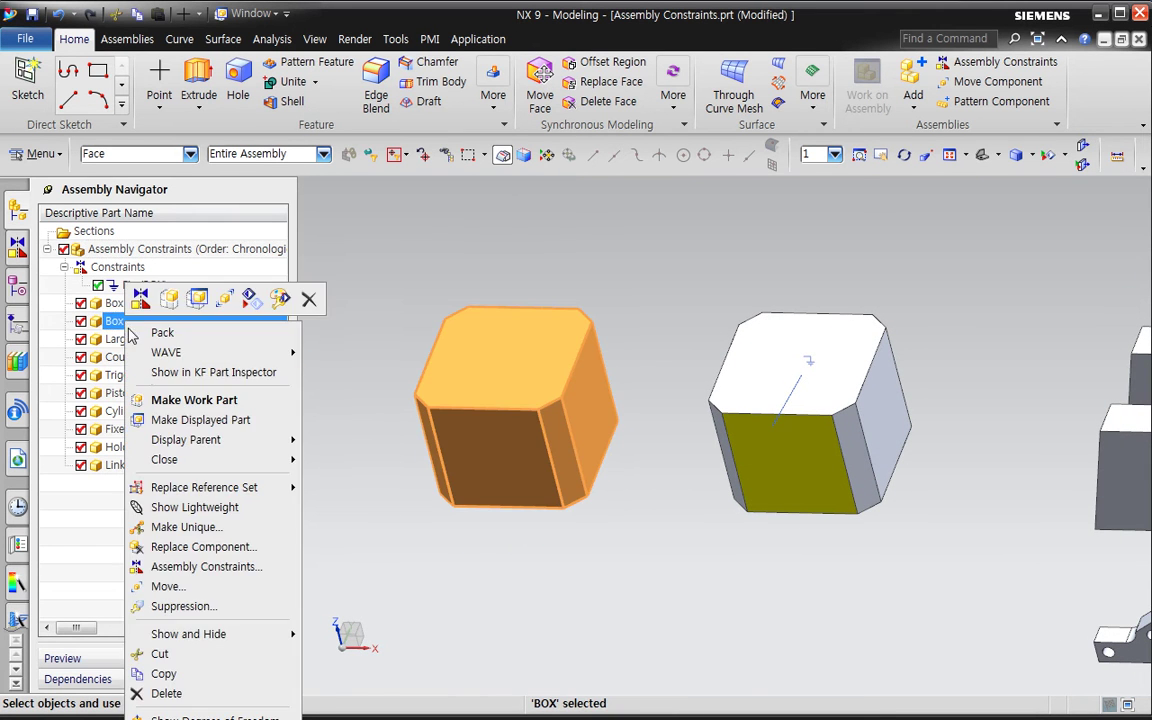
mouse_move(208, 498)
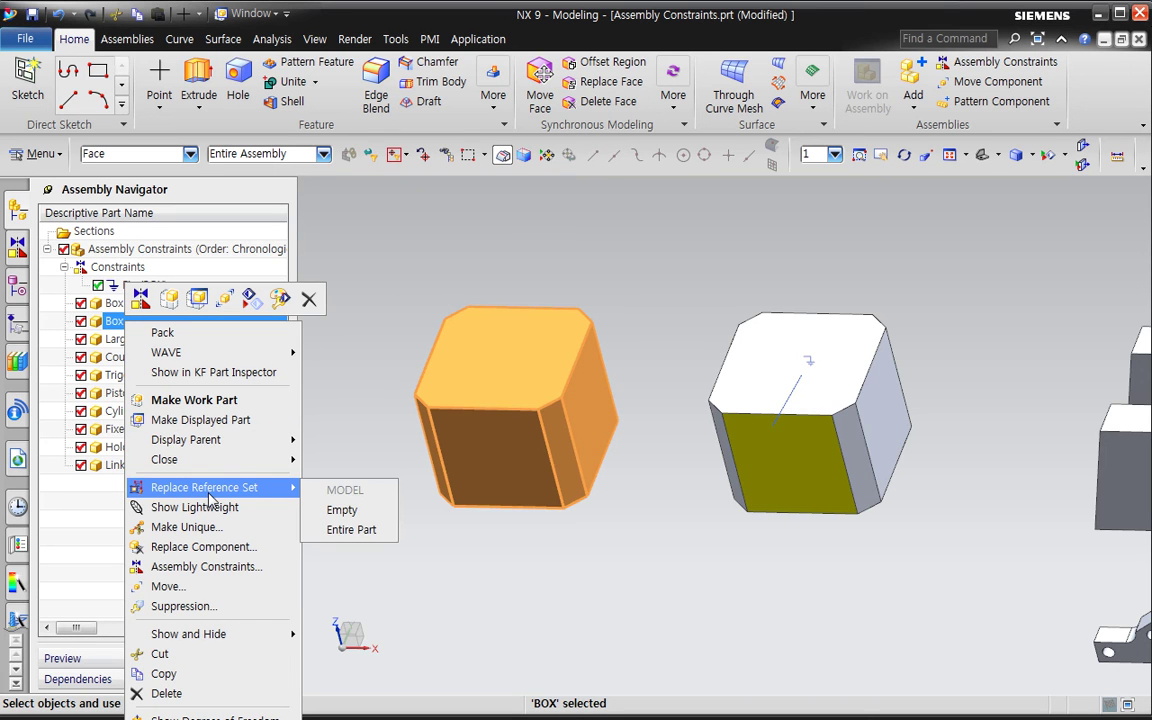
left_click(369, 533)
middle_click_drag(553, 572, 632, 578)
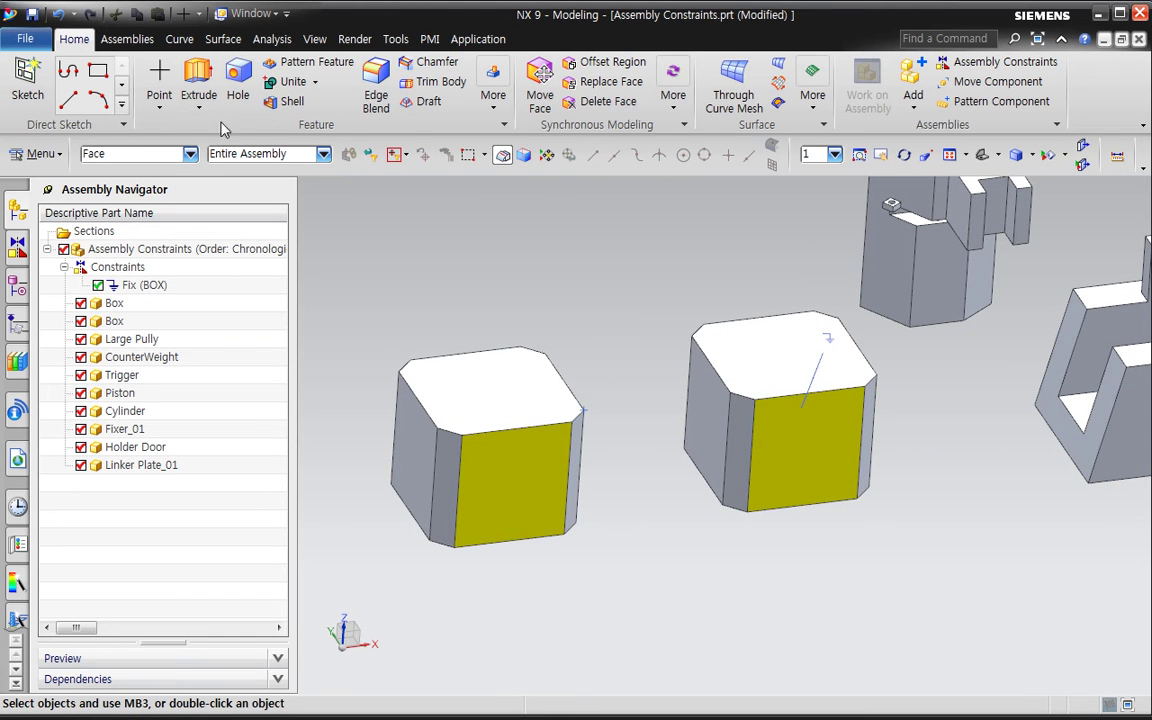
- Touch-align the fixed box's side face with the new point on the unfixed box, using Prefer Touch orientation and a Point selection filter
left_click(127, 40)
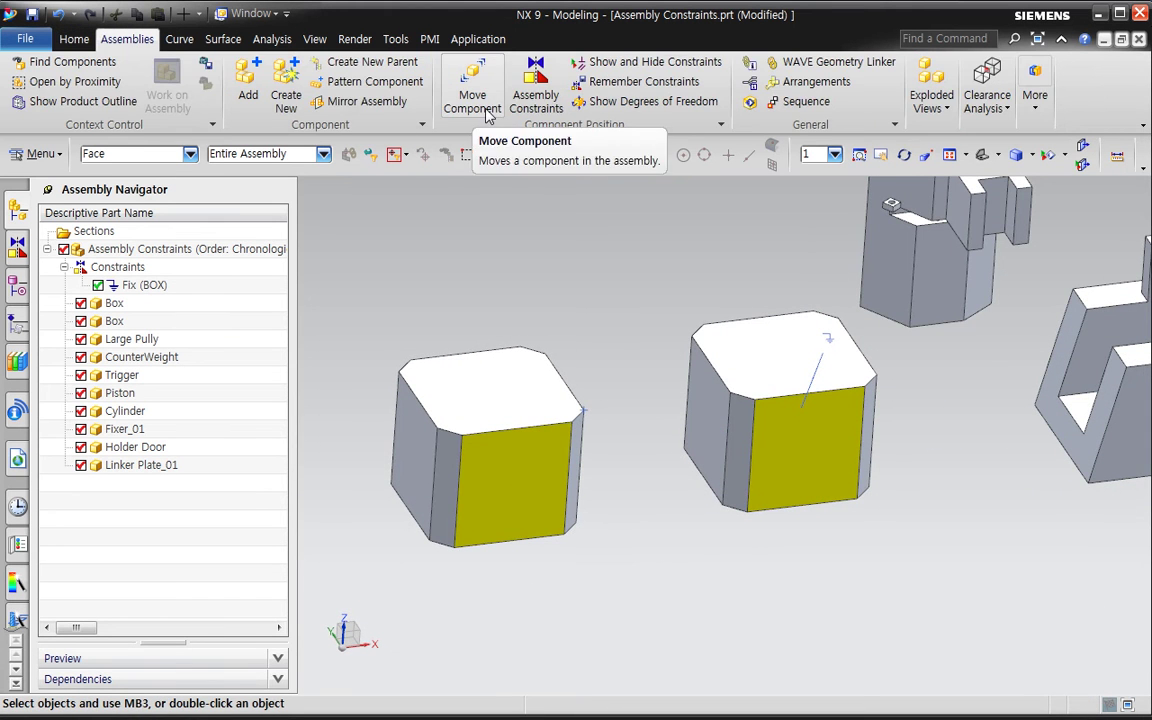
left_click(533, 100)
middle_click_drag(596, 299, 527, 315, "shift")
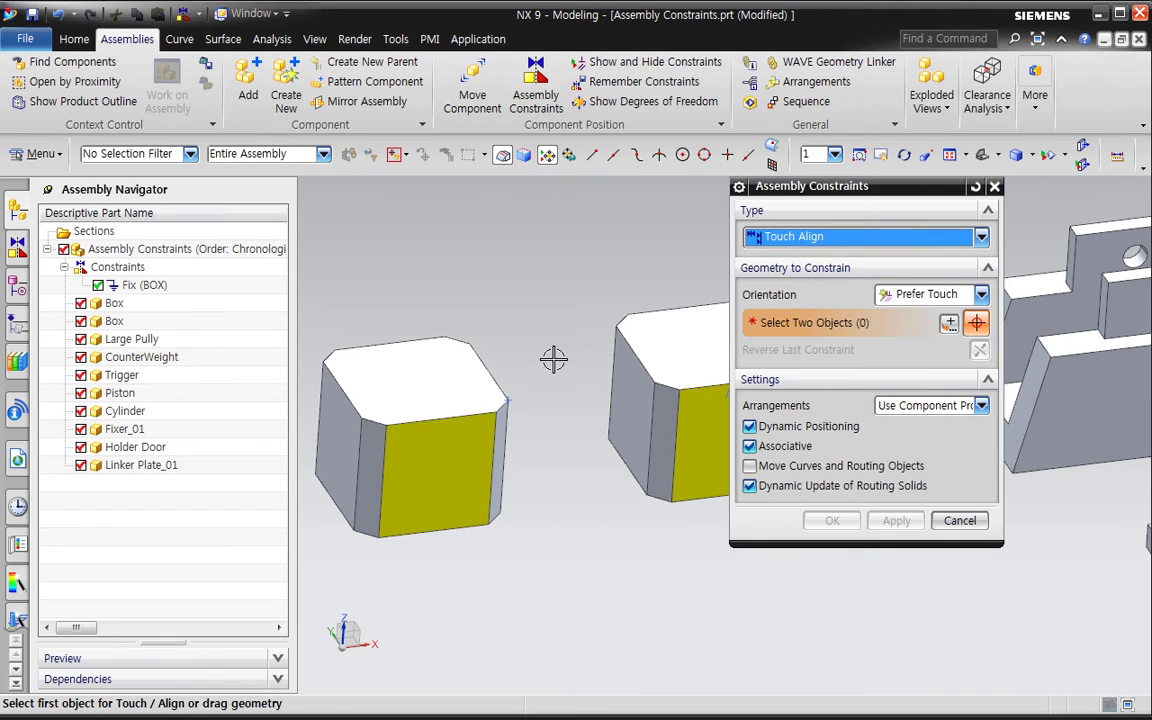
left_click(643, 423)
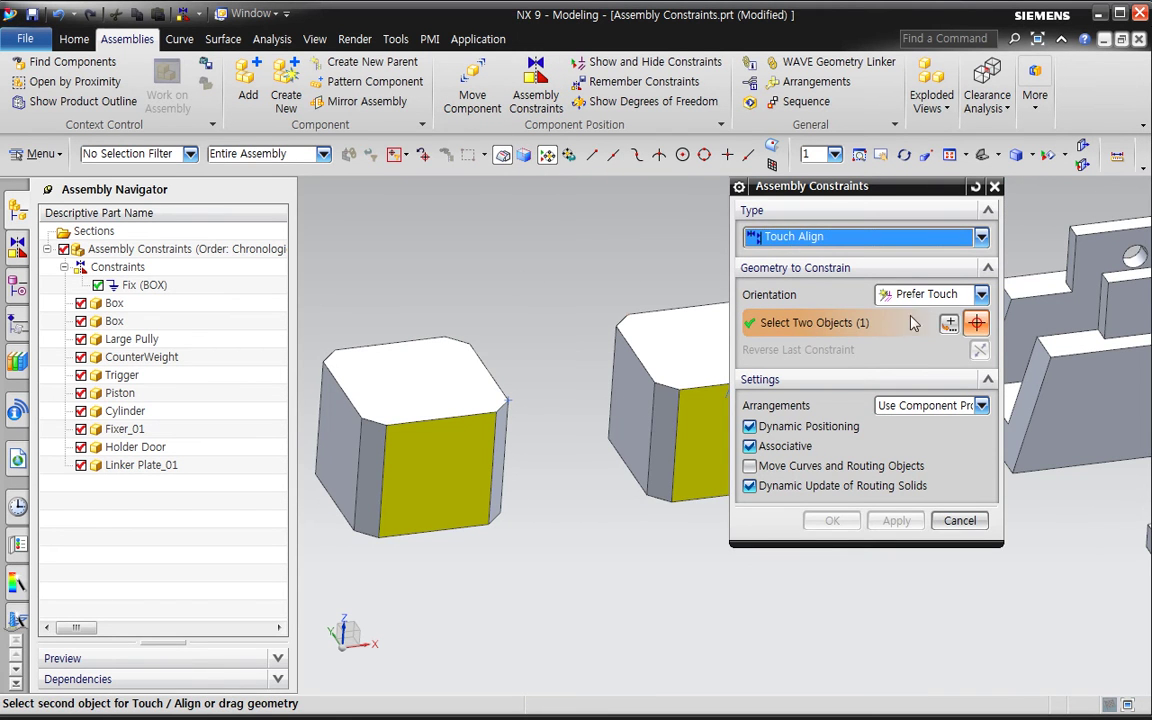
left_click(975, 186)
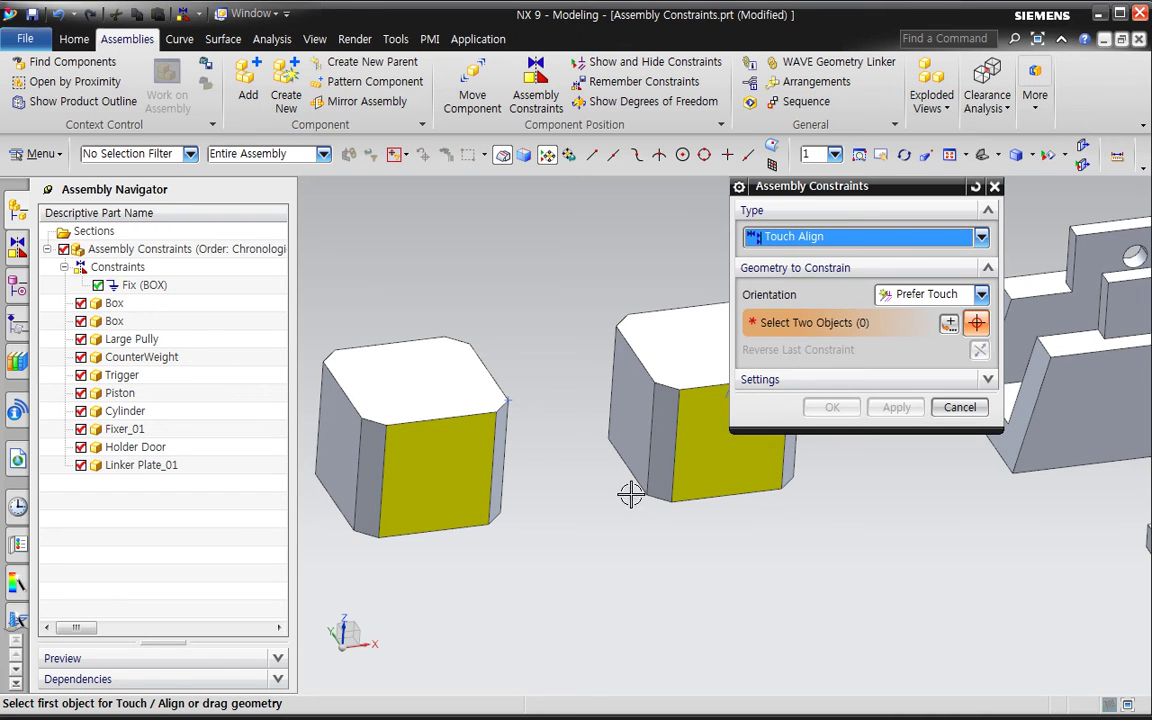
left_click(649, 436)
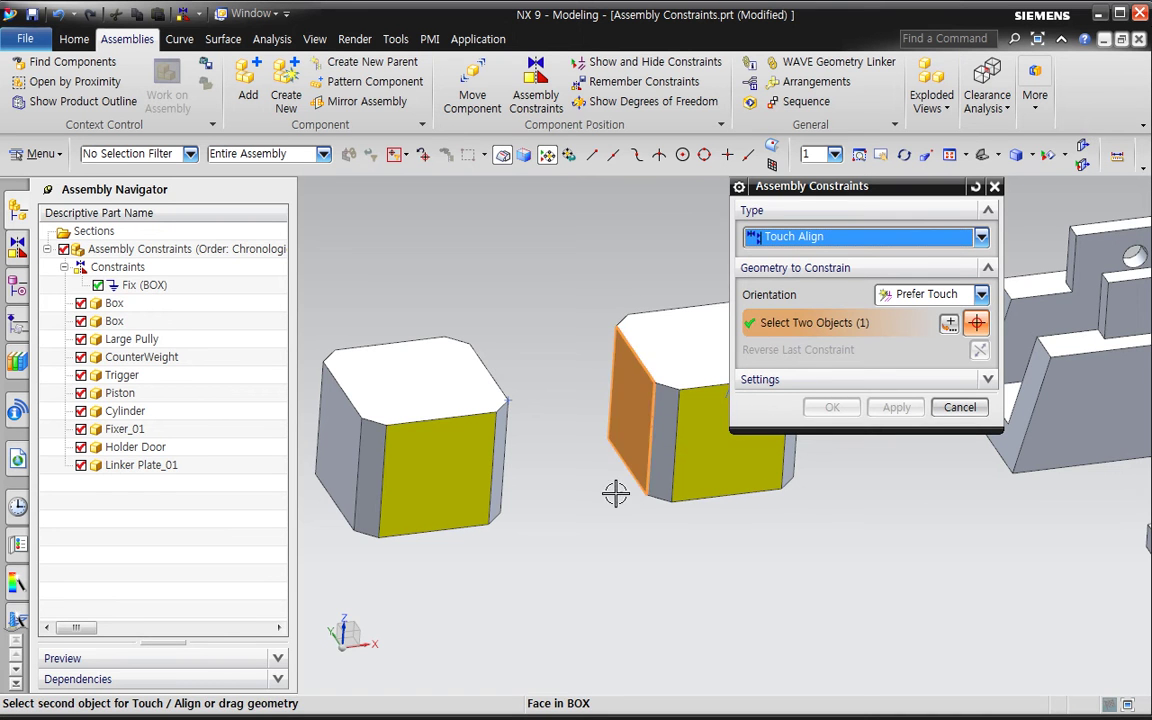
middle_click_drag(606, 530, 630, 548)
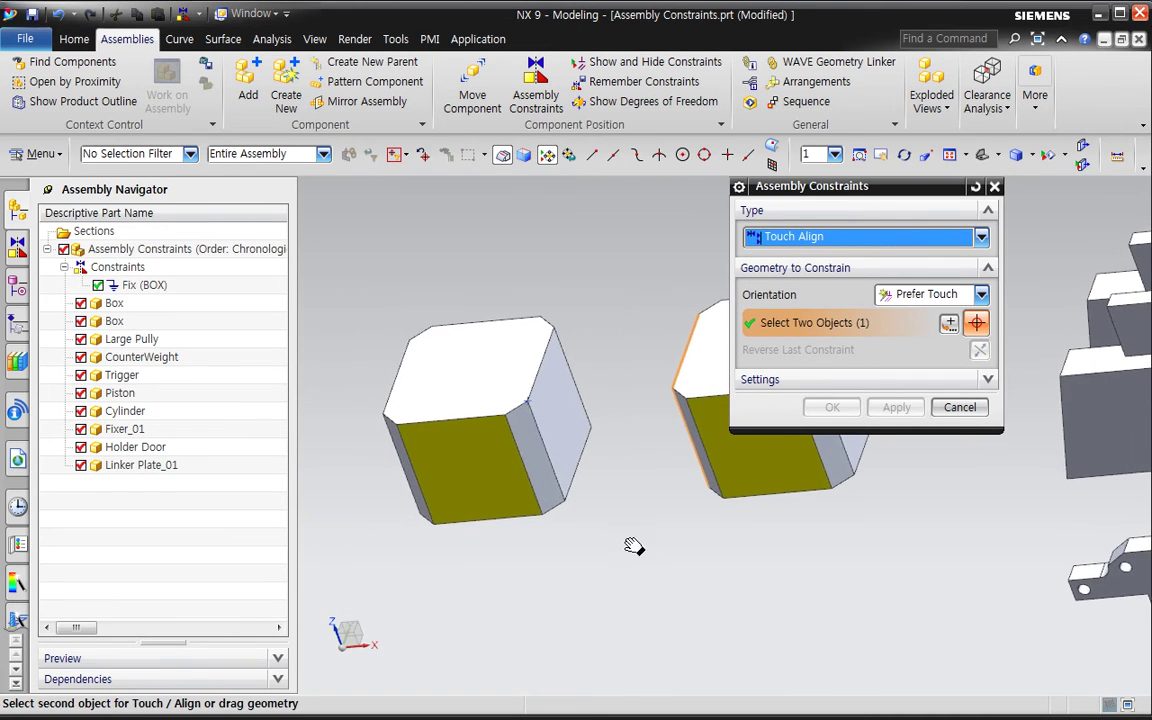
scroll(540, 412, "up", 3)
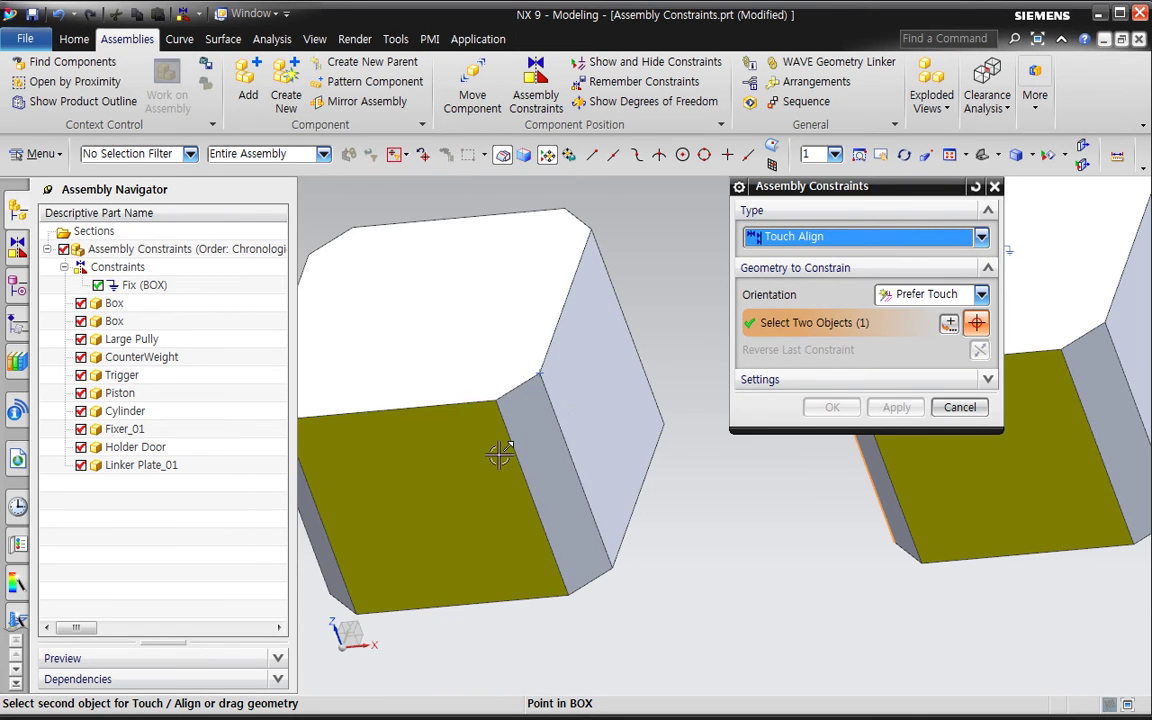
left_click(117, 153)
left_click(100, 258)
left_click(556, 386)
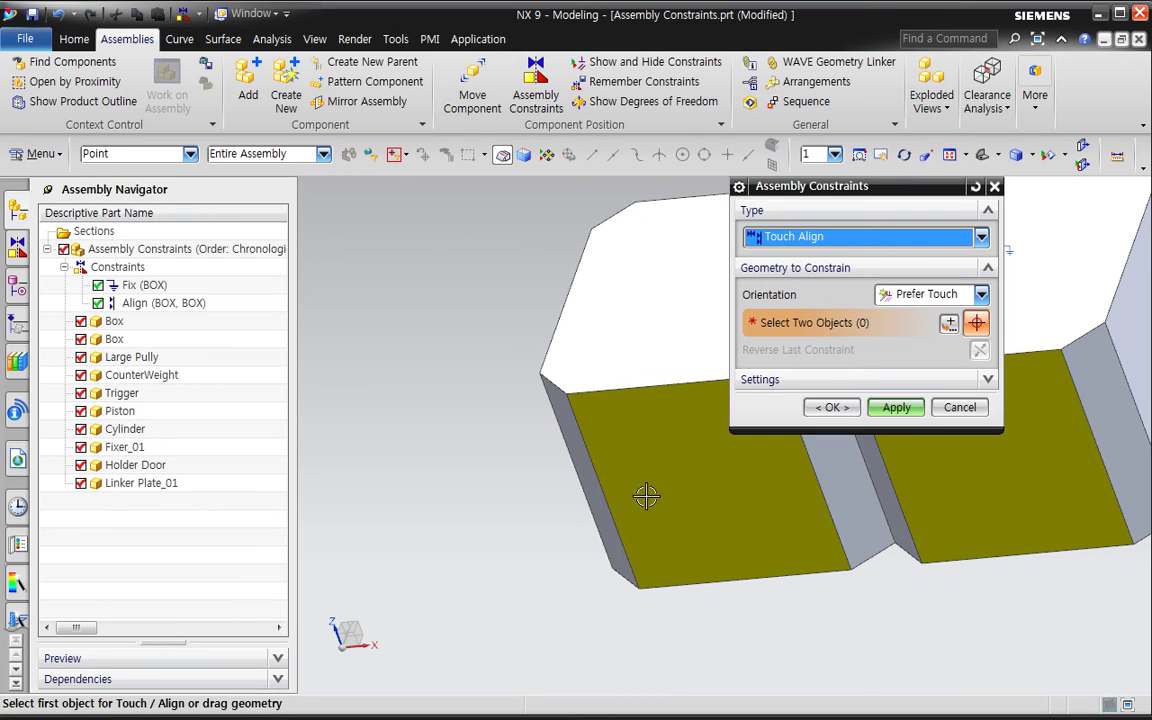
left_click(830, 413)
- Try moving and rotating the point-constrained box with dynamic motion to examine how it pivots on the fixed box's face plane
scroll(507, 507, "down", 3)
middle_click_drag(507, 507, 550, 481)
left_click(596, 461)
middle_click(483, 481)
middle_click_drag(483, 481, 540, 410)
left_click_drag(551, 396, 612, 421)
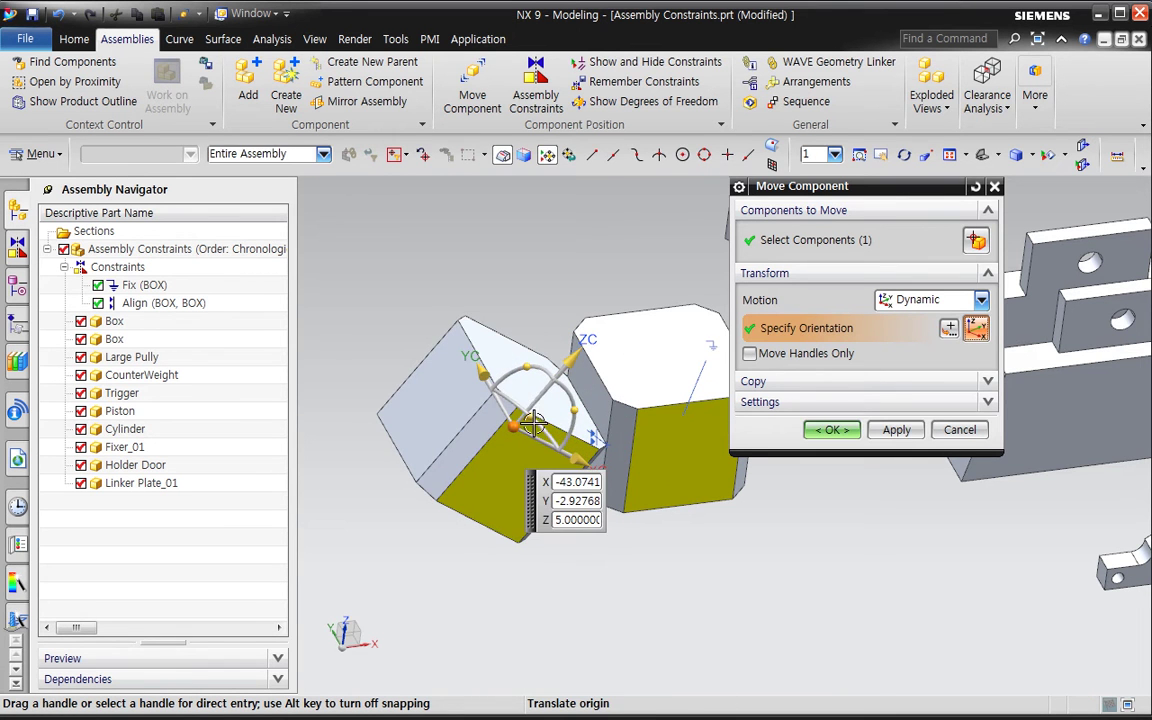
left_click_drag(495, 390, 429, 418)
- Try sliding the point-constrained box along the fixed box's face in the front and top views, and discard the unapplied movements
middle_click_drag(581, 513, 622, 557)
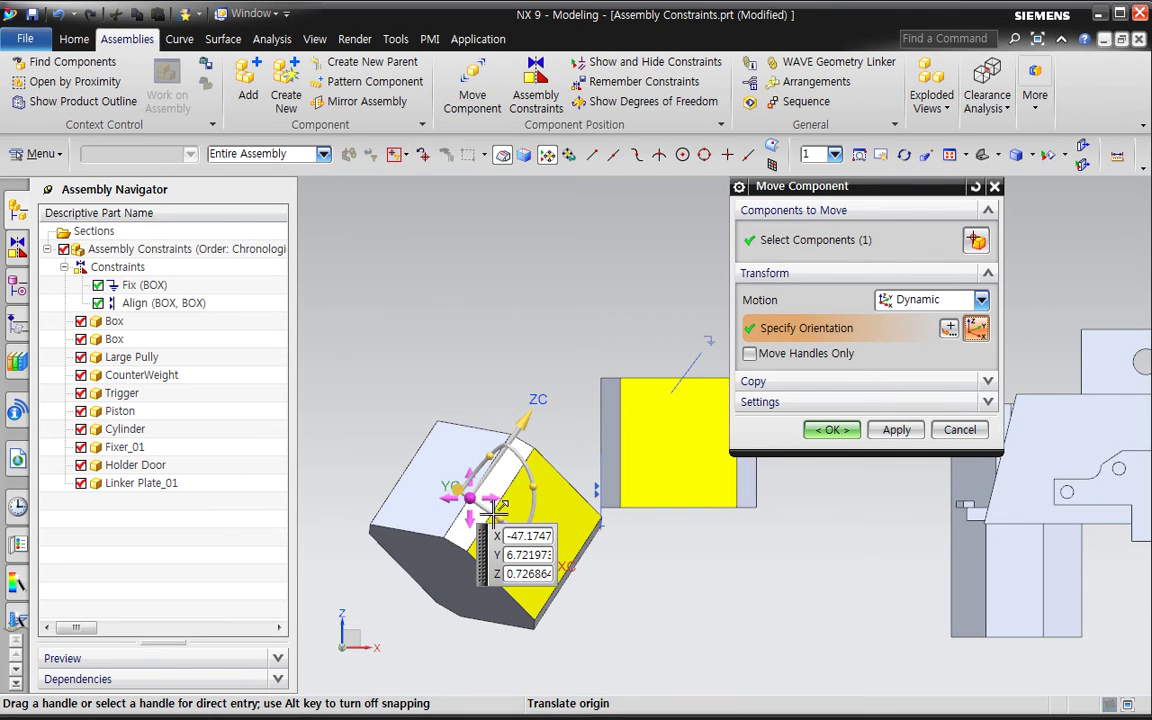
left_click_drag(484, 500, 484, 430)
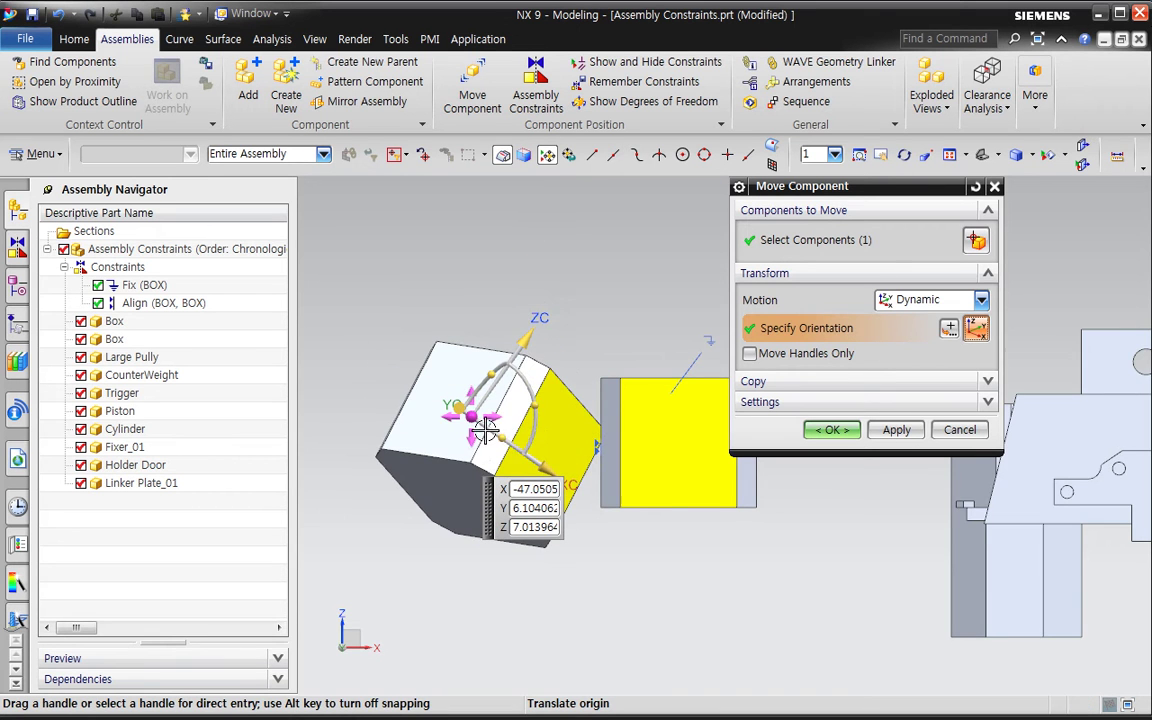
middle_click_drag(630, 537, 635, 630)
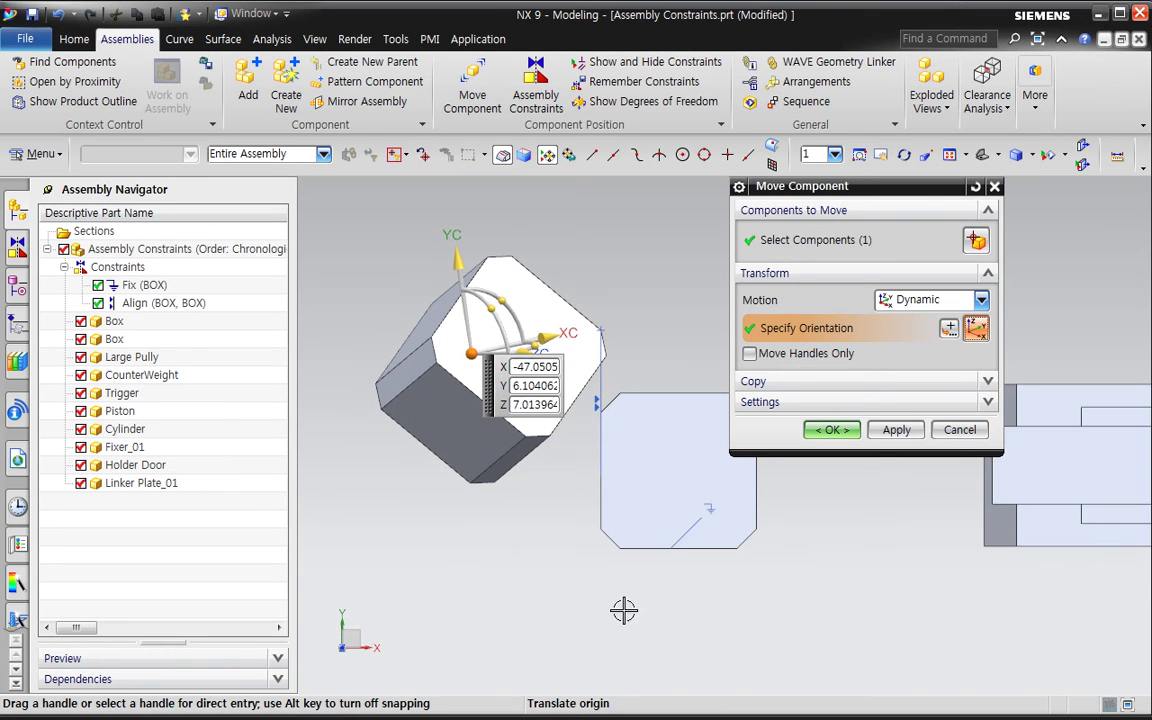
left_click_drag(481, 410, 462, 510)
left_click_drag(490, 428, 470, 406)
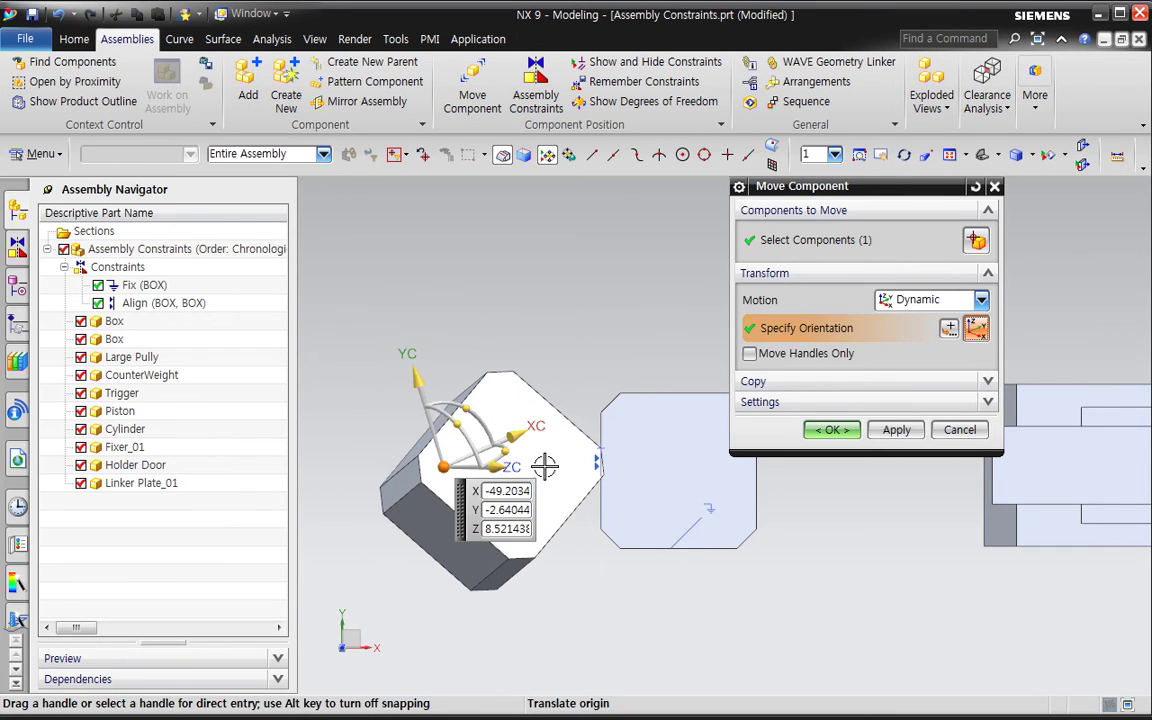
key("Escape")
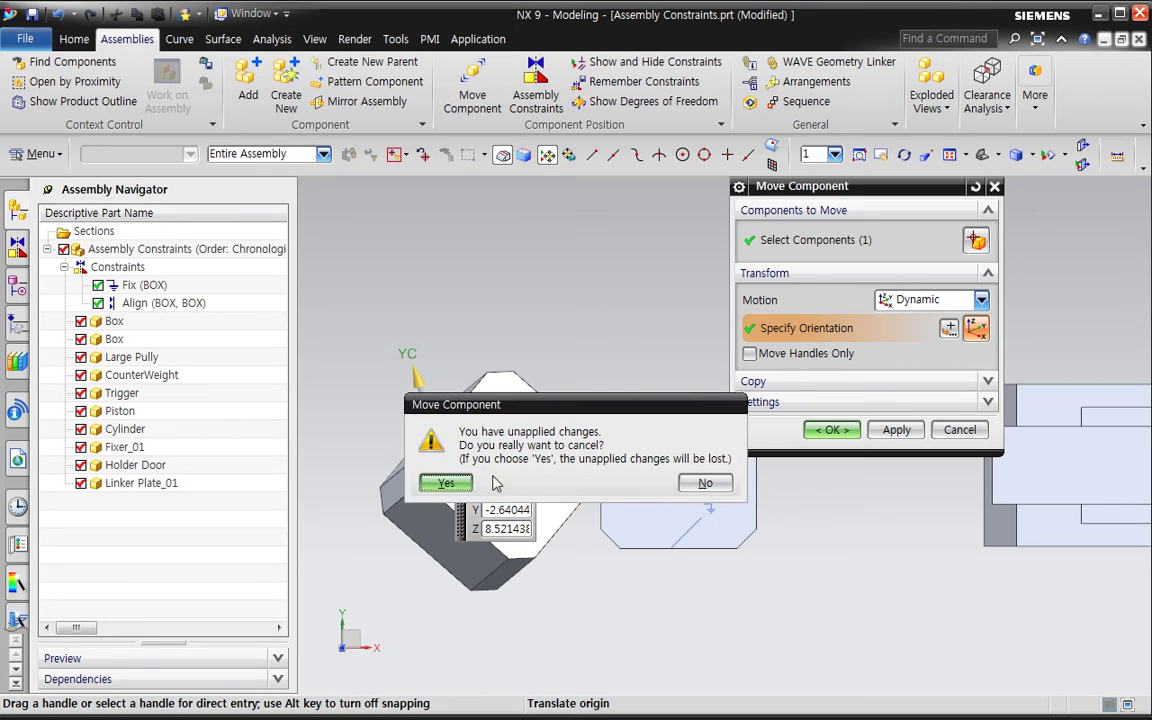
left_click(454, 486)
- Examine the Orientation options available for the Touch Align constraint
scroll(672, 511, "down", 3)
middle_click_drag(717, 574, 632, 508)
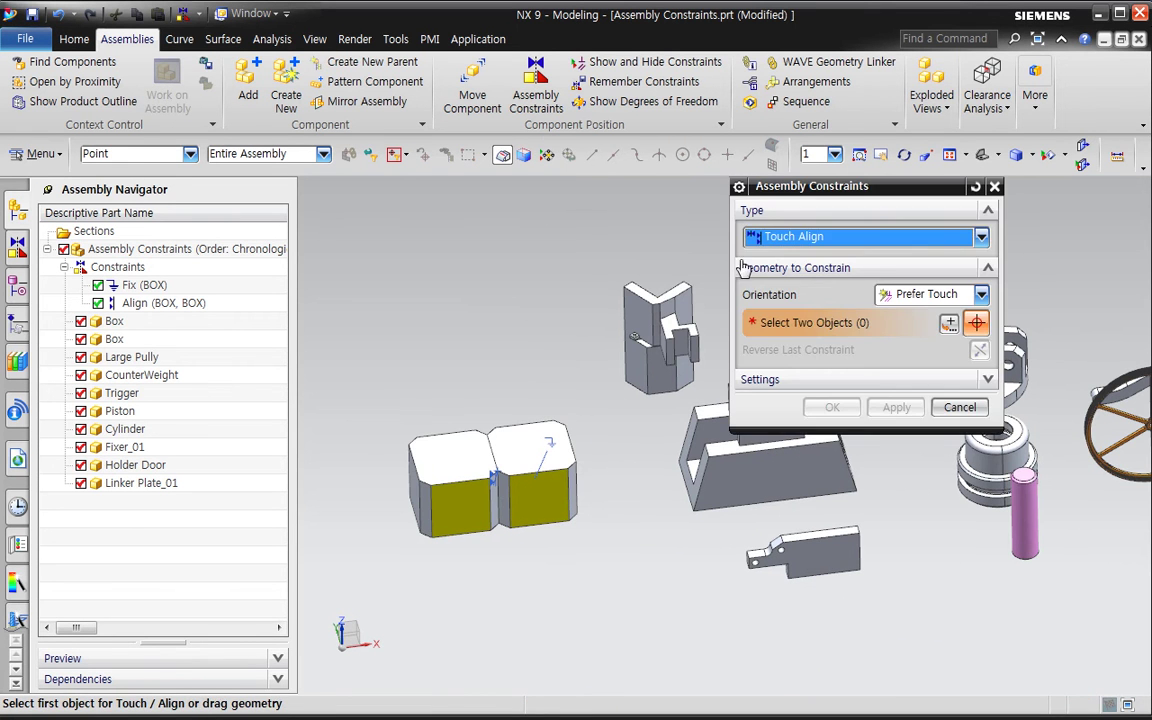
left_click(808, 237)
left_click(795, 259)
left_click(926, 294)
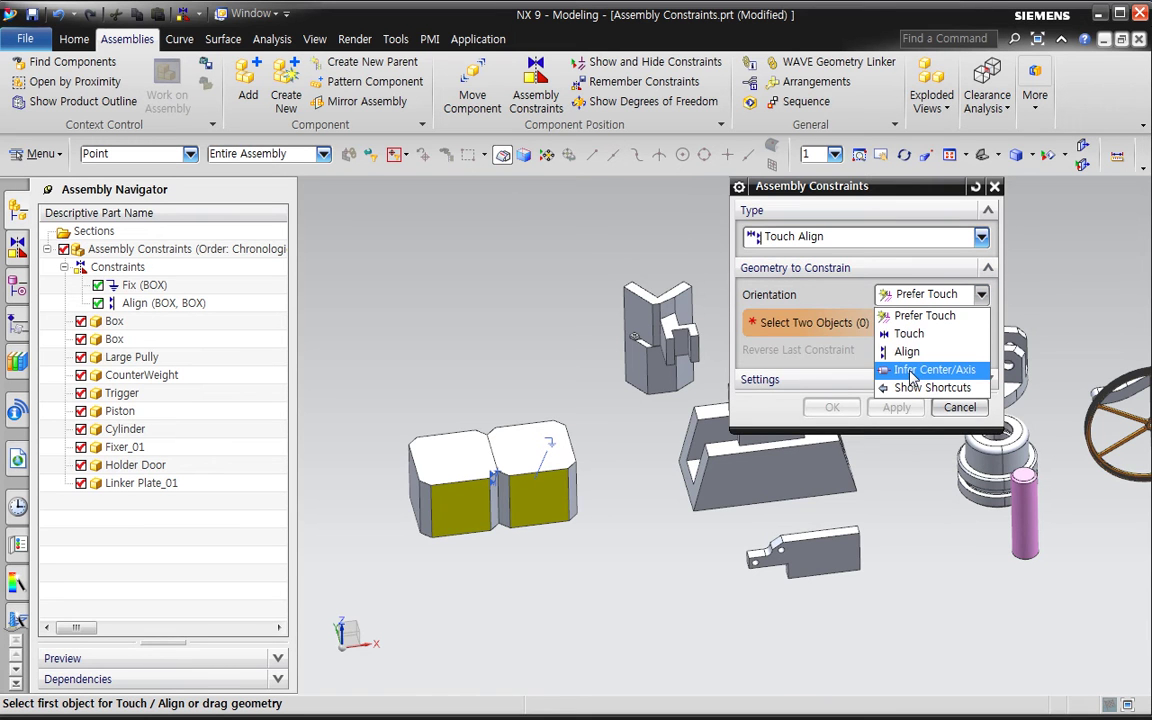
left_click(828, 333)
middle_click_drag(838, 502, 725, 500)
middle_click(699, 506)
- Apply a Fix constraint to the CounterWeight component with no selection filter
left_click(535, 95)
left_click(861, 237)
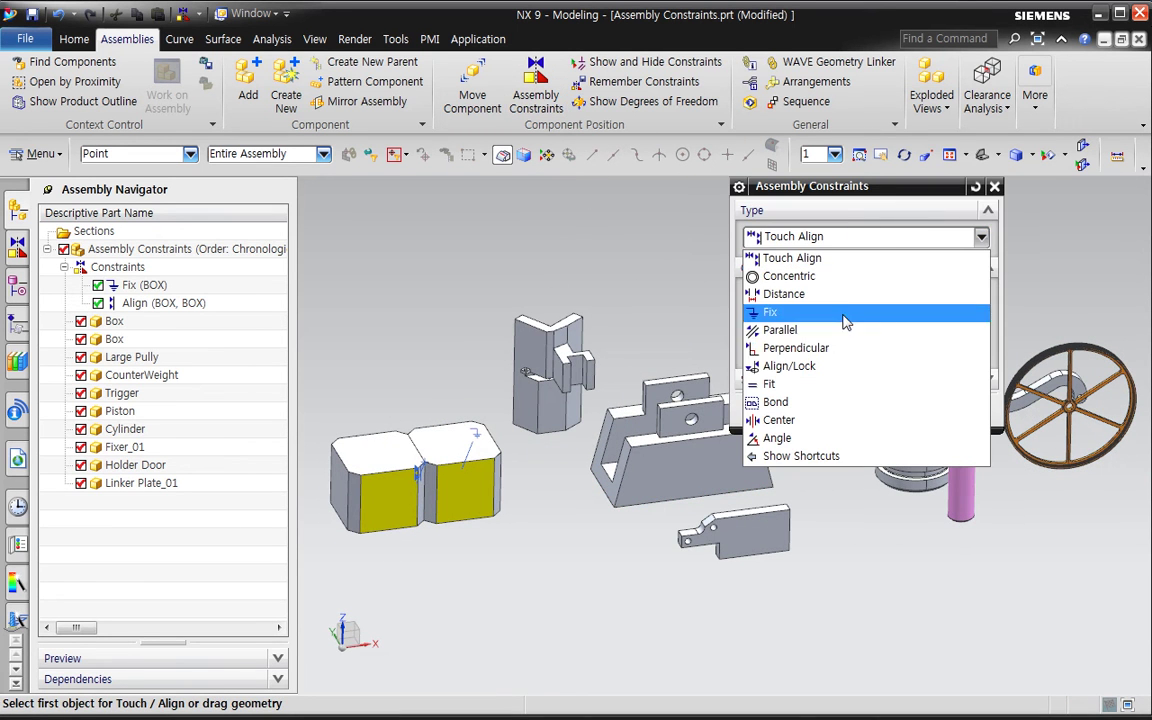
left_click(835, 313)
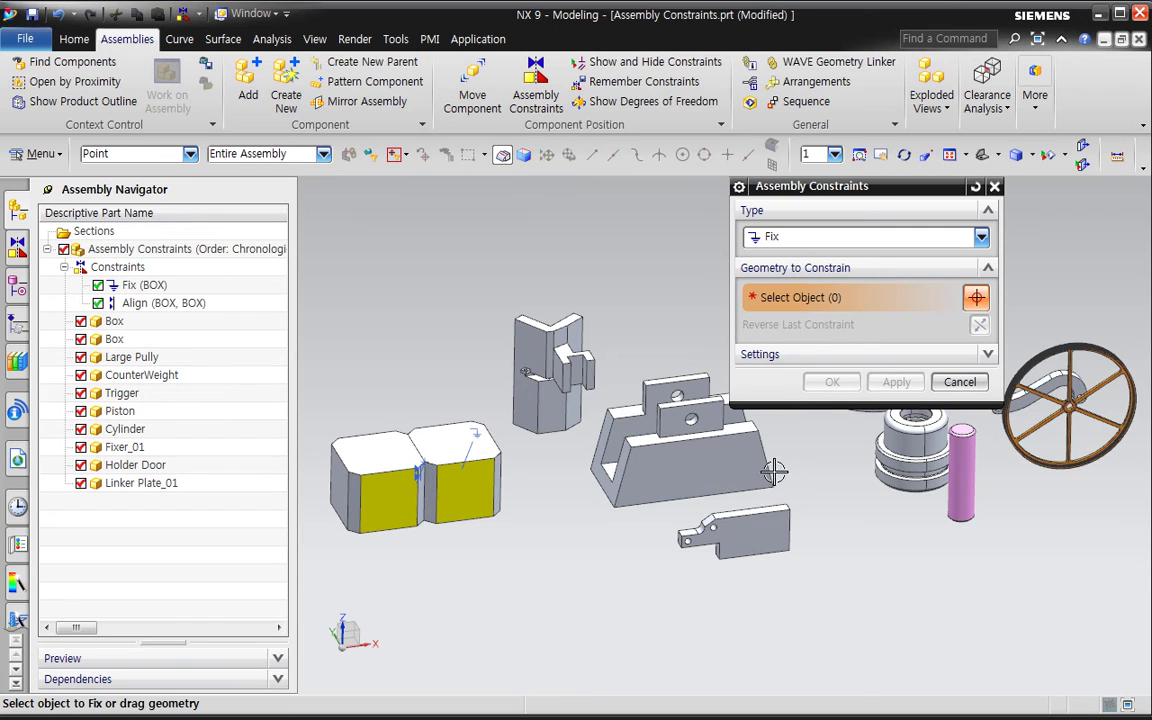
scroll(740, 470, "up", 2)
left_click(190, 153)
left_click(115, 172)
left_click(745, 505)
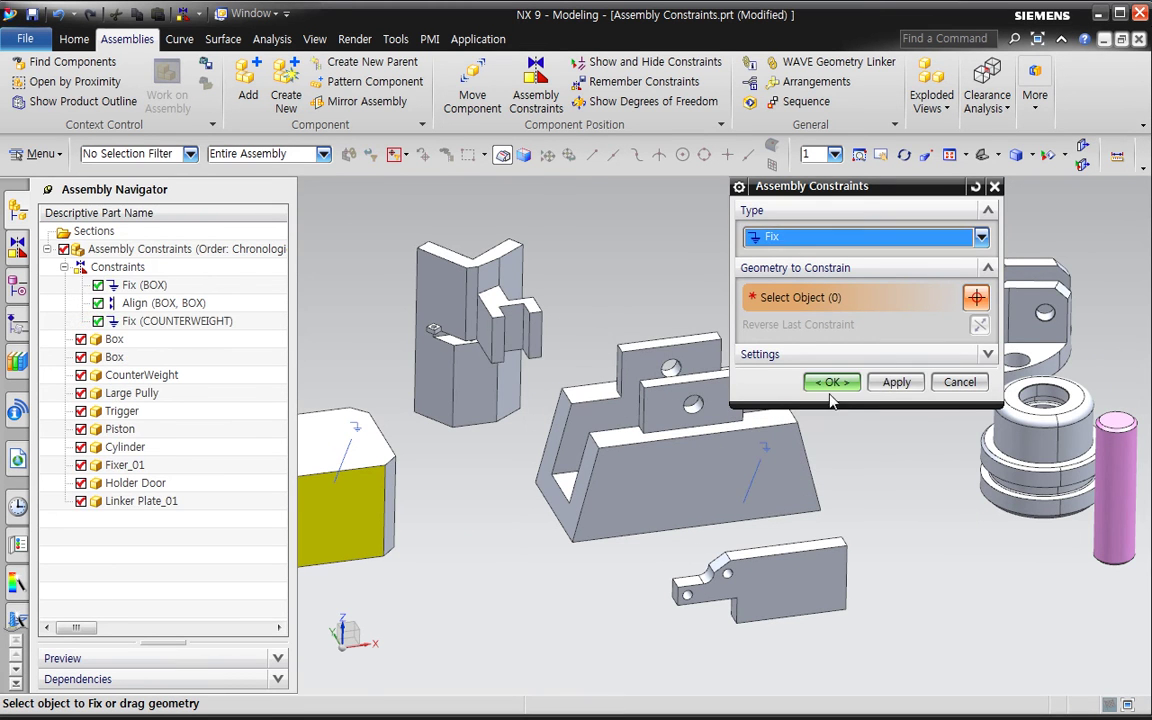
left_click(830, 384)
- Touch-align the hole centerline of the CounterWeight's front lug with the centerline of the Holder Door's end hole, using Prefer Touch
middle_click_drag(870, 458, 843, 414, "shift")
left_click(536, 95)
middle_click_drag(745, 254, 665, 254, "shift")
left_click(789, 237)
left_click(772, 254)
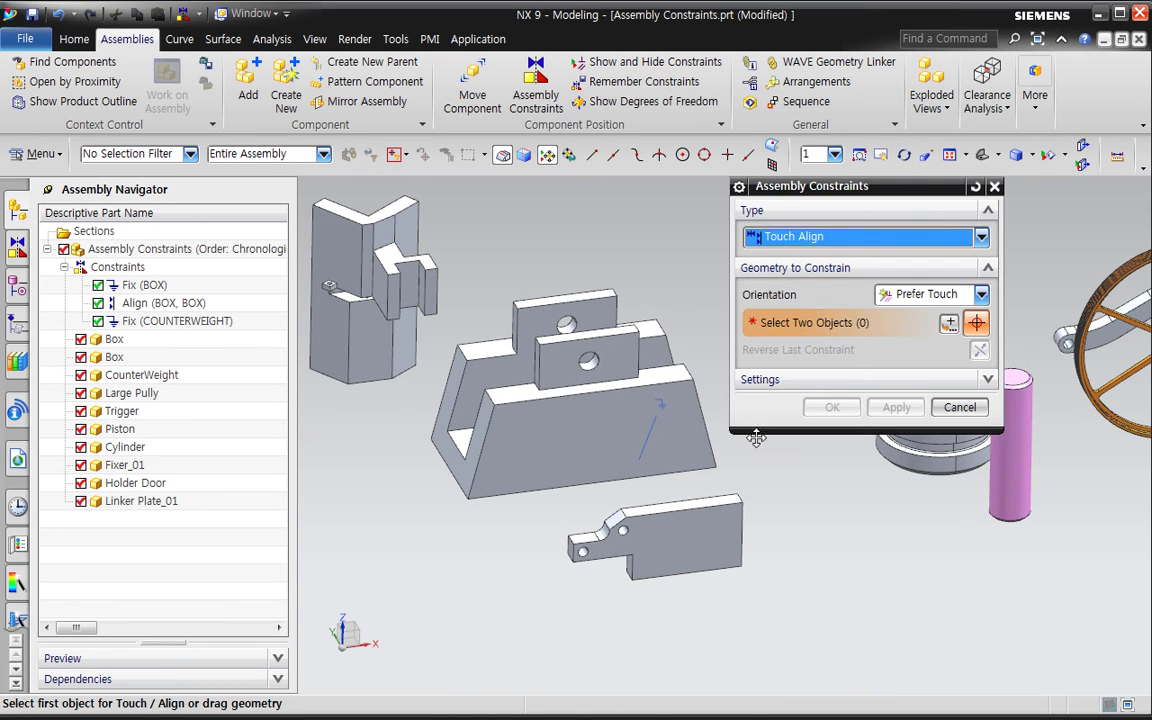
scroll(615, 428, "down", 8)
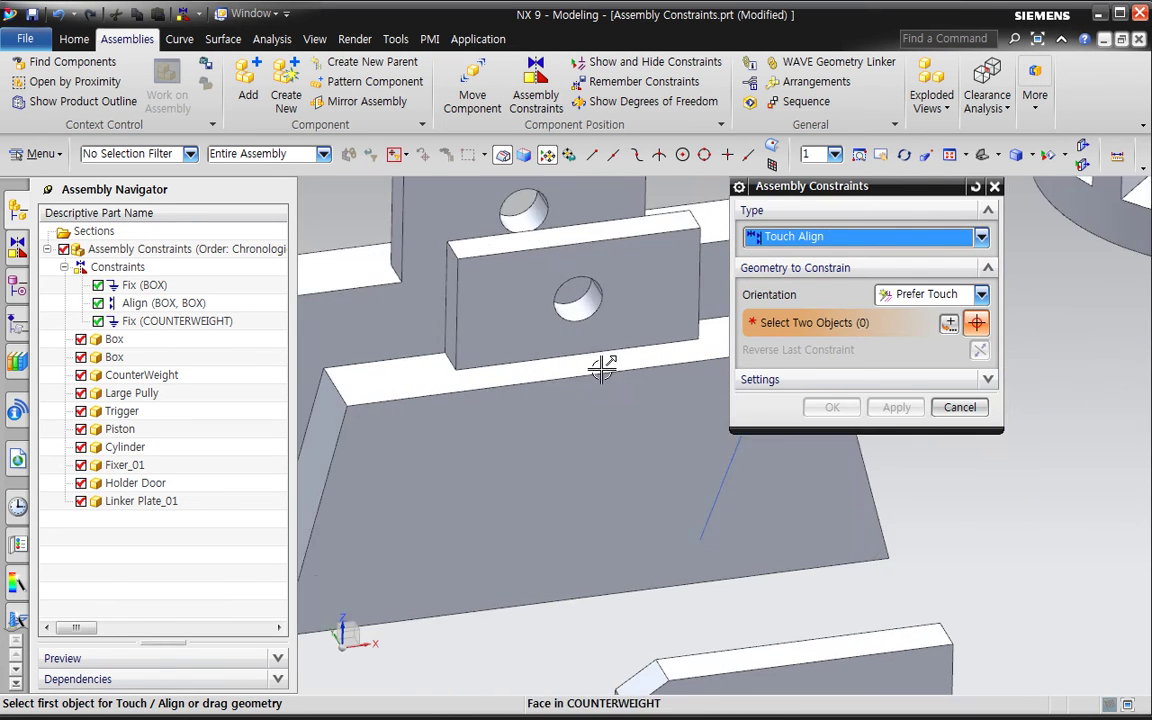
left_click(586, 288)
scroll(660, 460, "up", 5)
middle_click_drag(684, 530, 681, 489, "shift")
scroll(617, 496, "down", 6)
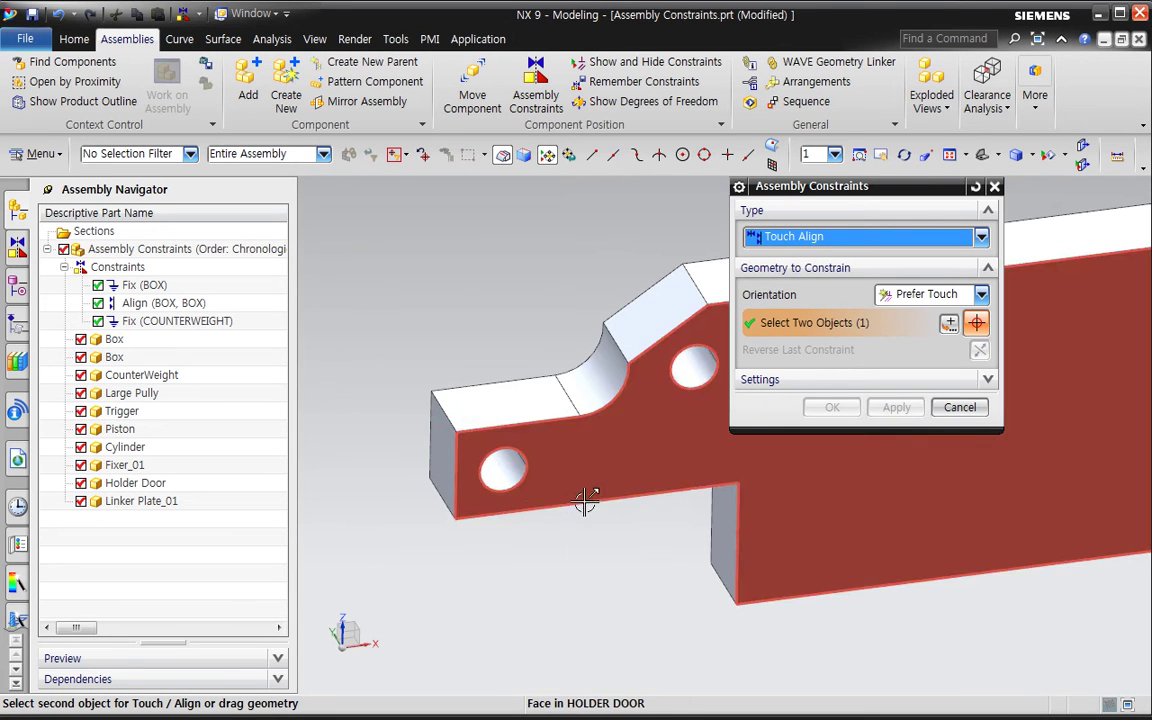
scroll(671, 542, "up", 5)
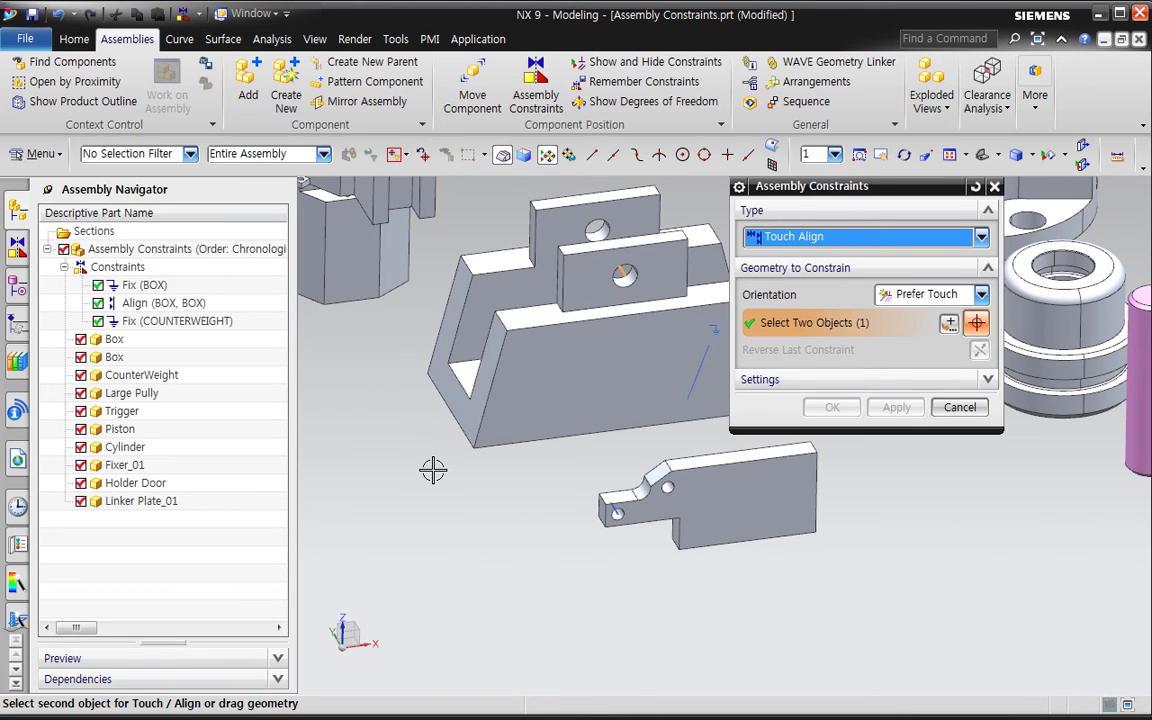
scroll(470, 505, "down", 5)
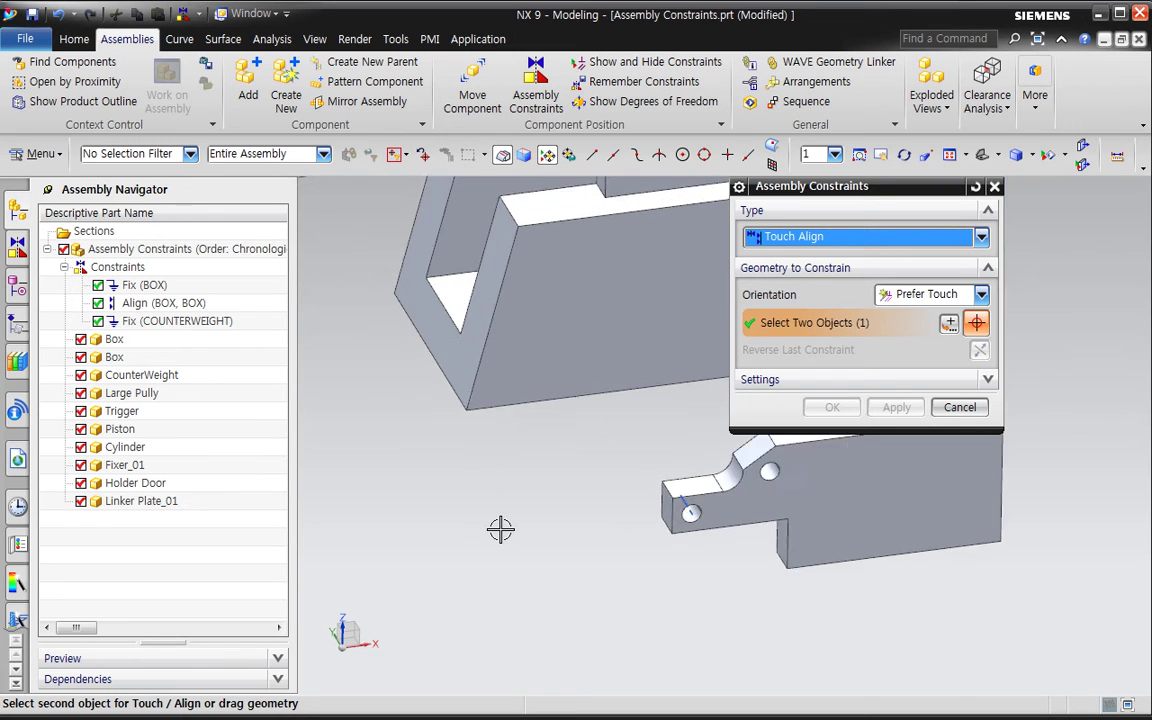
scroll(489, 527, "down", 1)
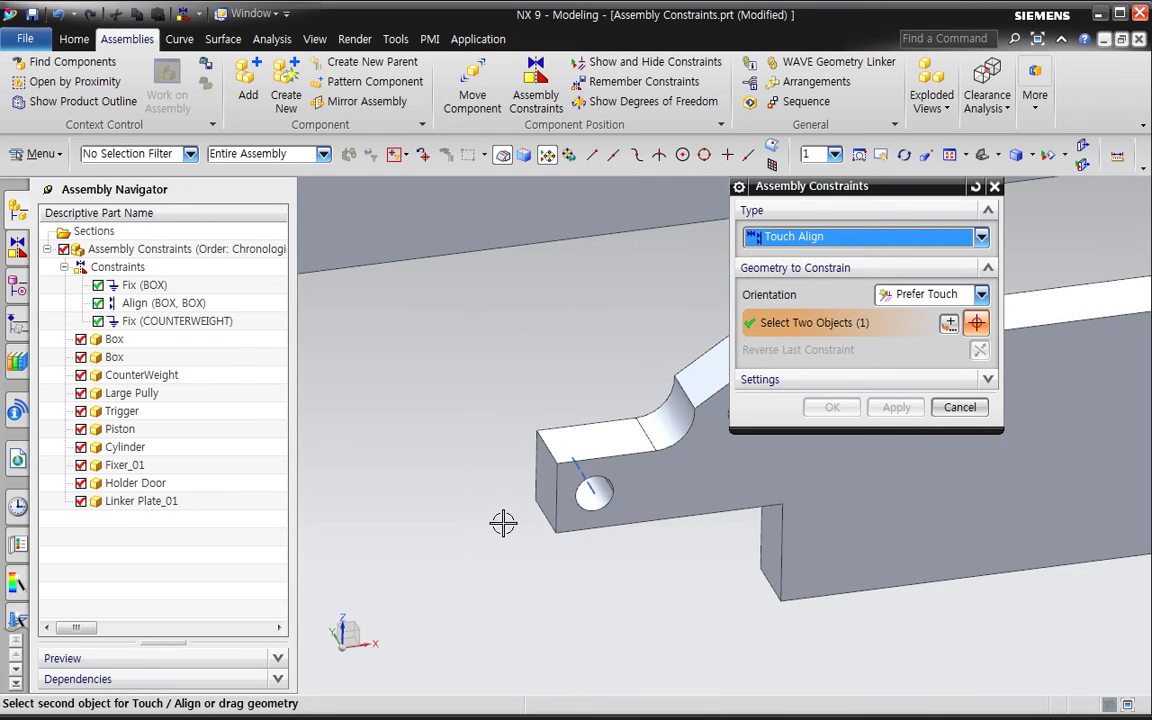
left_click(607, 496)
left_click(495, 589)
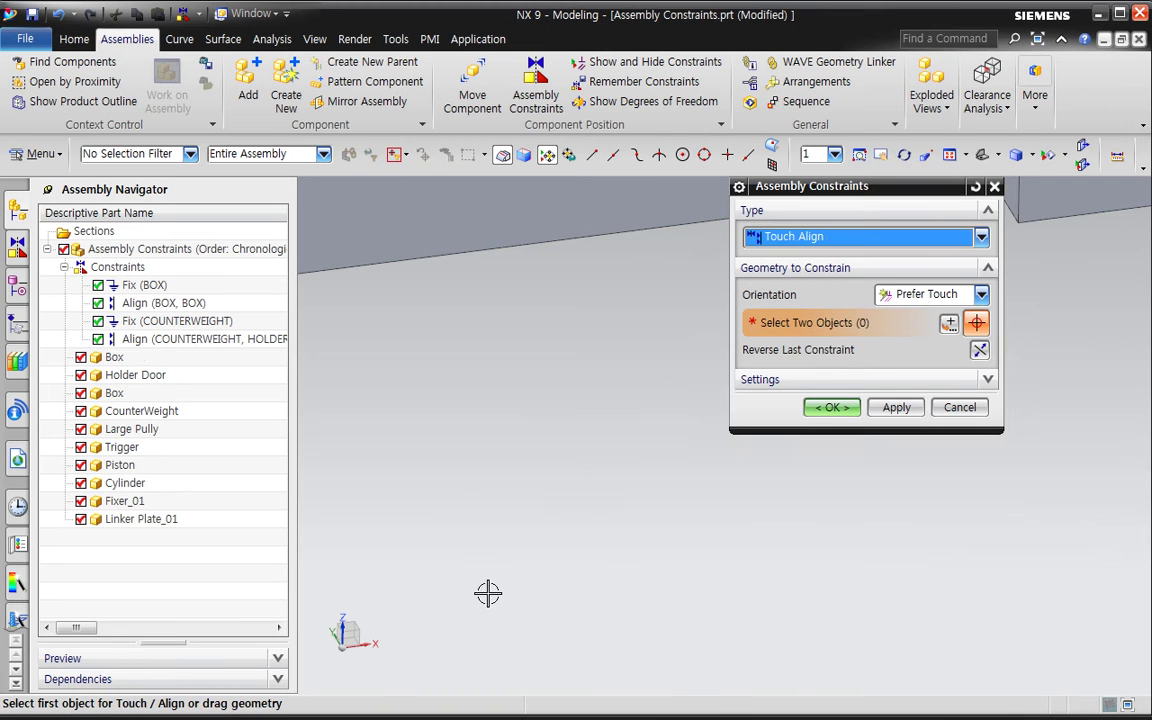
scroll(526, 577, "down", 5)
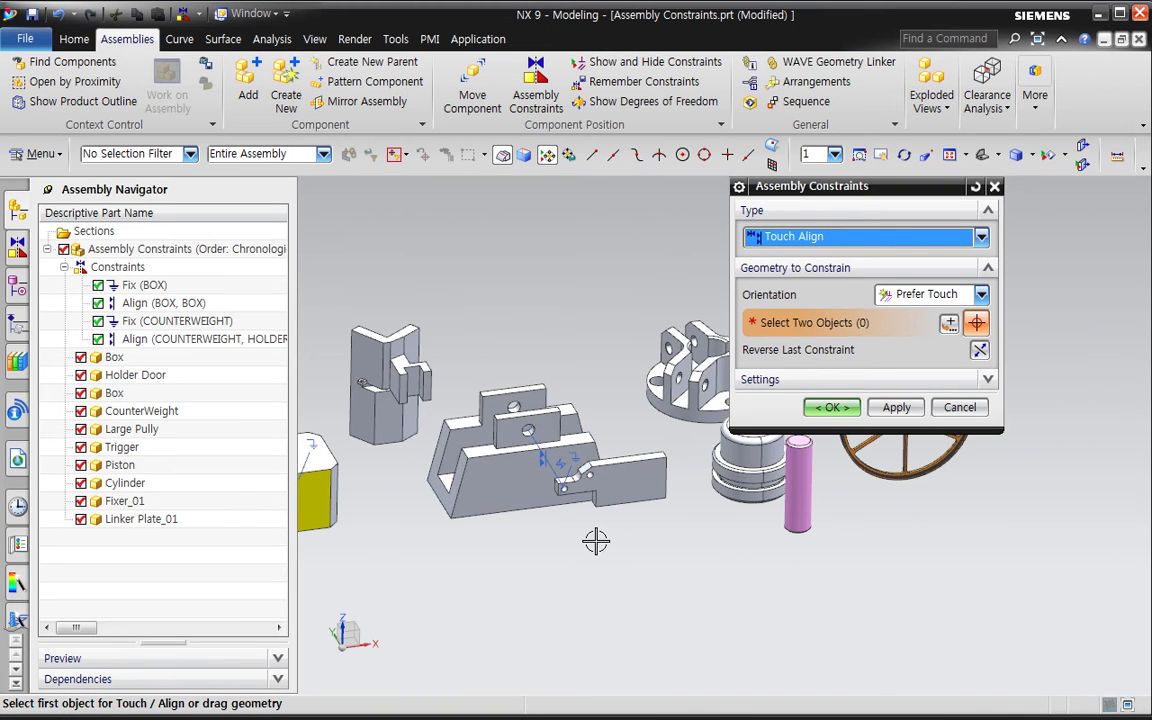
scroll(596, 536, "up", 3)
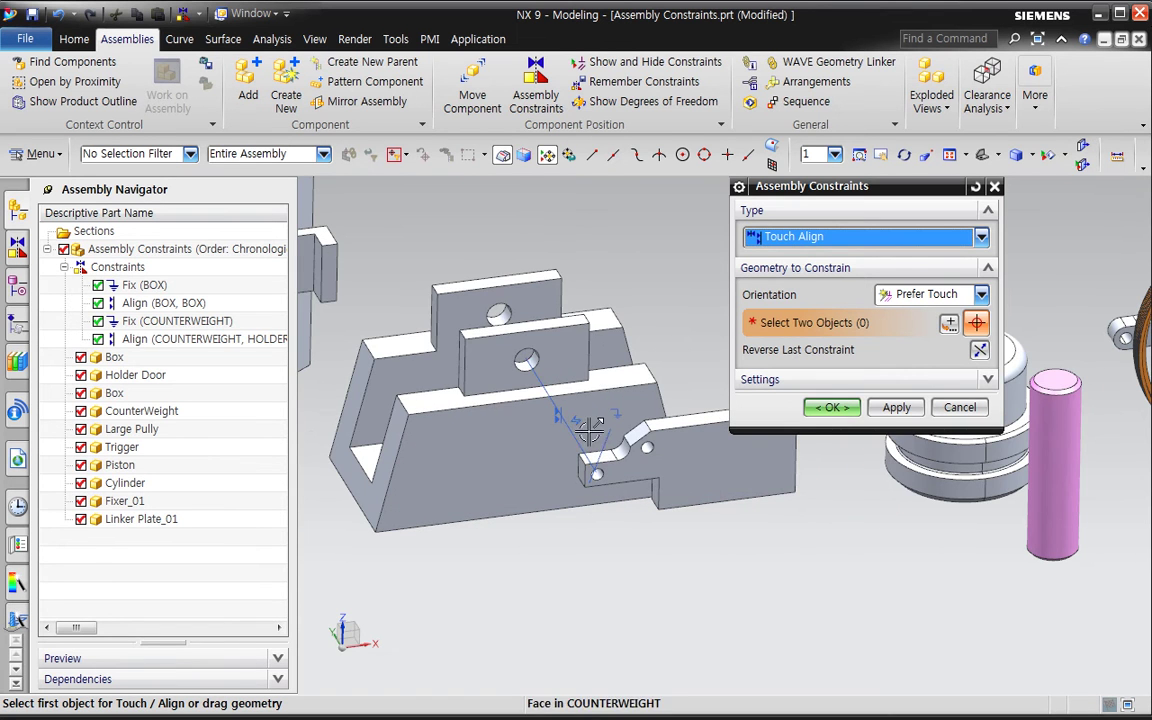
left_click(831, 407)
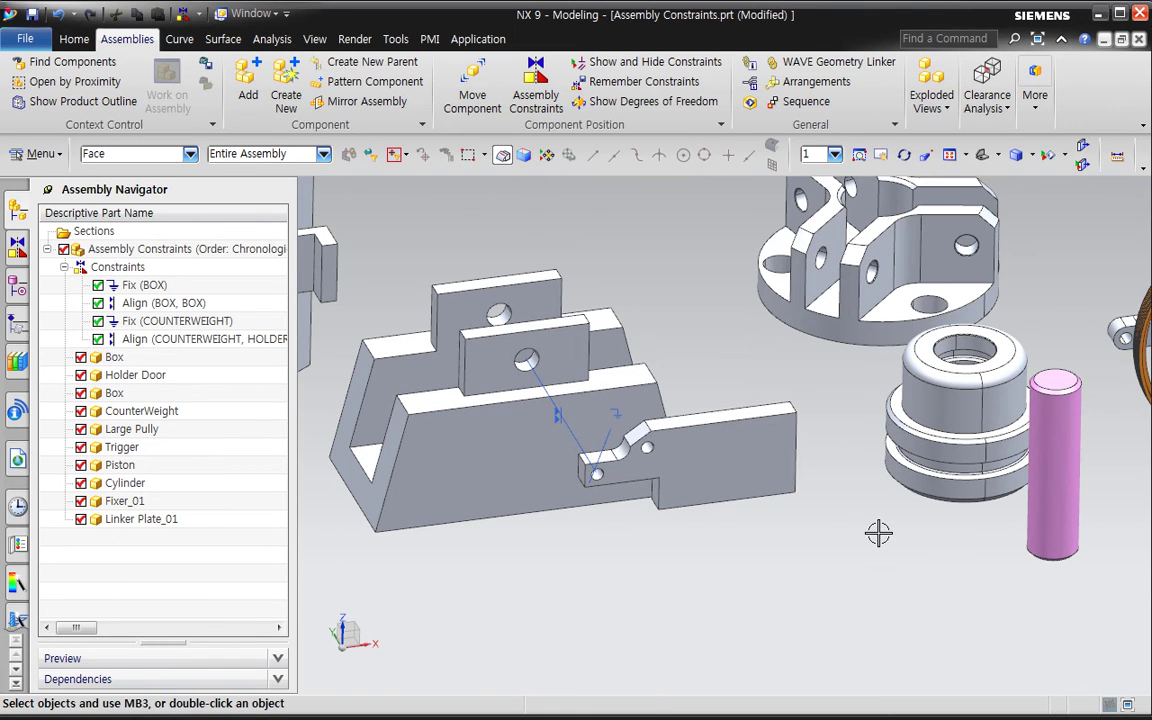
- Slide the Holder Door along the aligned hole axis with dynamic motion, away from the CounterWeight, to about Y -30.7
left_click(472, 90)
left_click(600, 478)
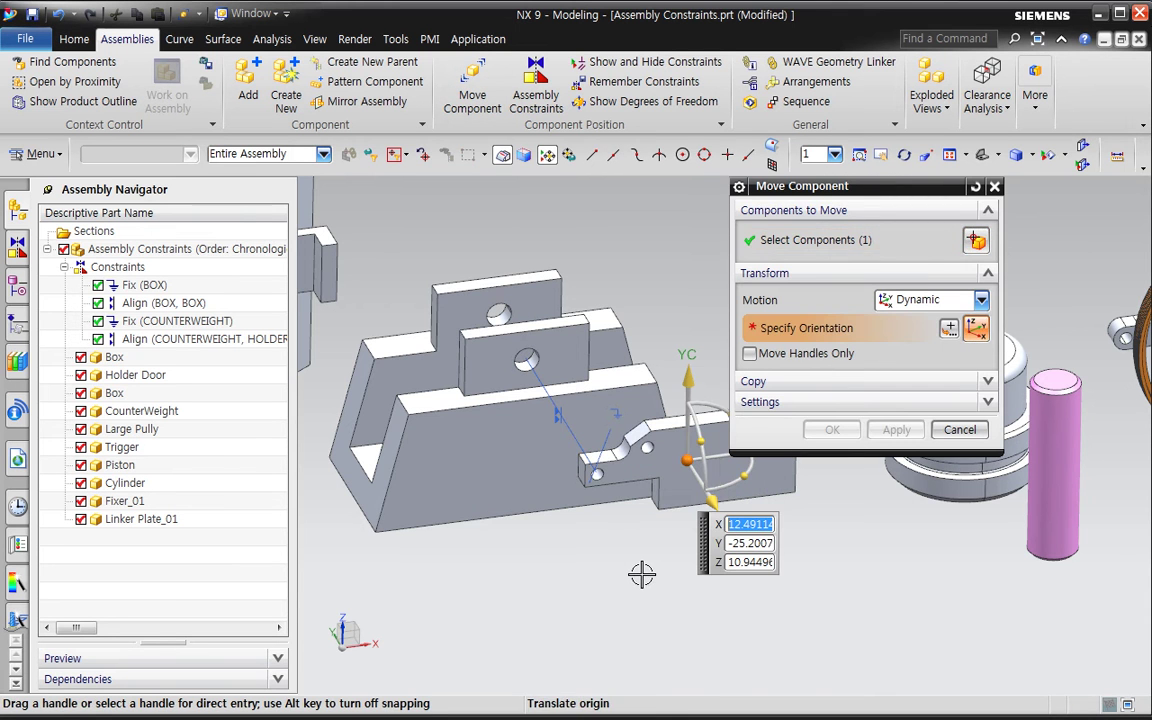
left_click_drag(851, 188, 978, 216)
mouse_move(743, 427)
left_mouse_down()
mouse_move(771, 360)
mouse_move(571, 463)
mouse_move(532, 571)
mouse_move(822, 430)
mouse_move(540, 411)
mouse_move(681, 540)
mouse_move(715, 458)
mouse_move(752, 410)
mouse_move(760, 440)
left_mouse_up()
left_click_drag(710, 500, 733, 533)
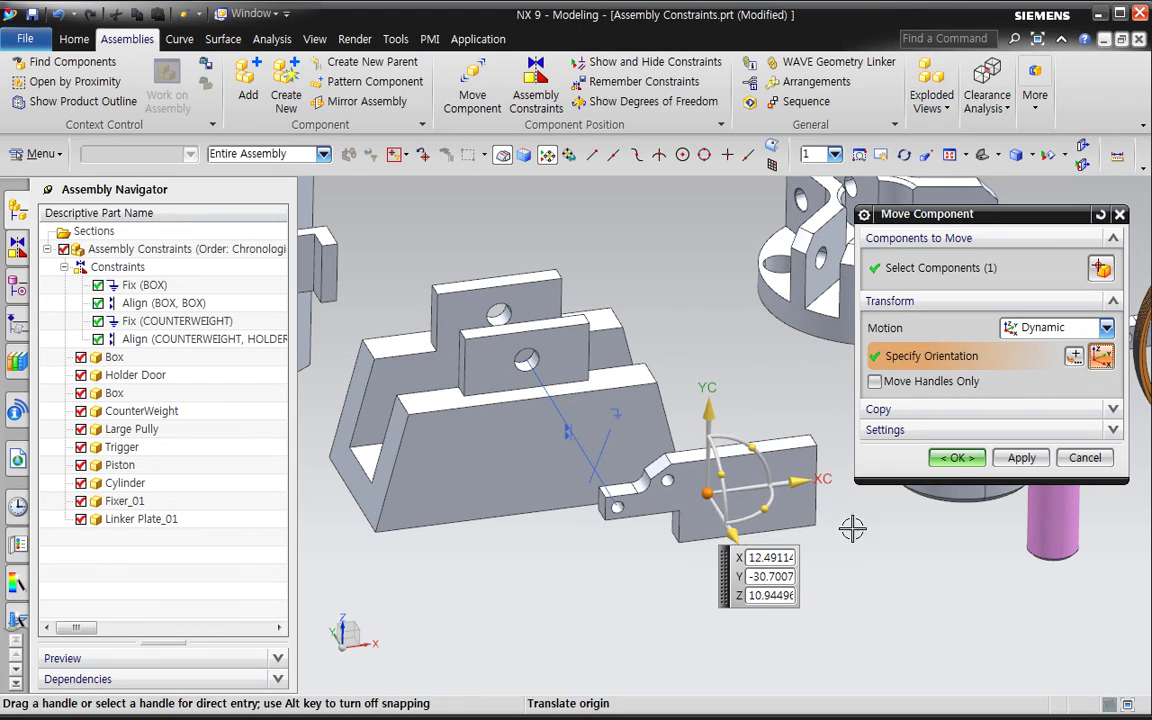
left_click(955, 460)
- Set the selection filter to Component and show the Holder Door's remaining degrees of freedom
right_click(755, 519)
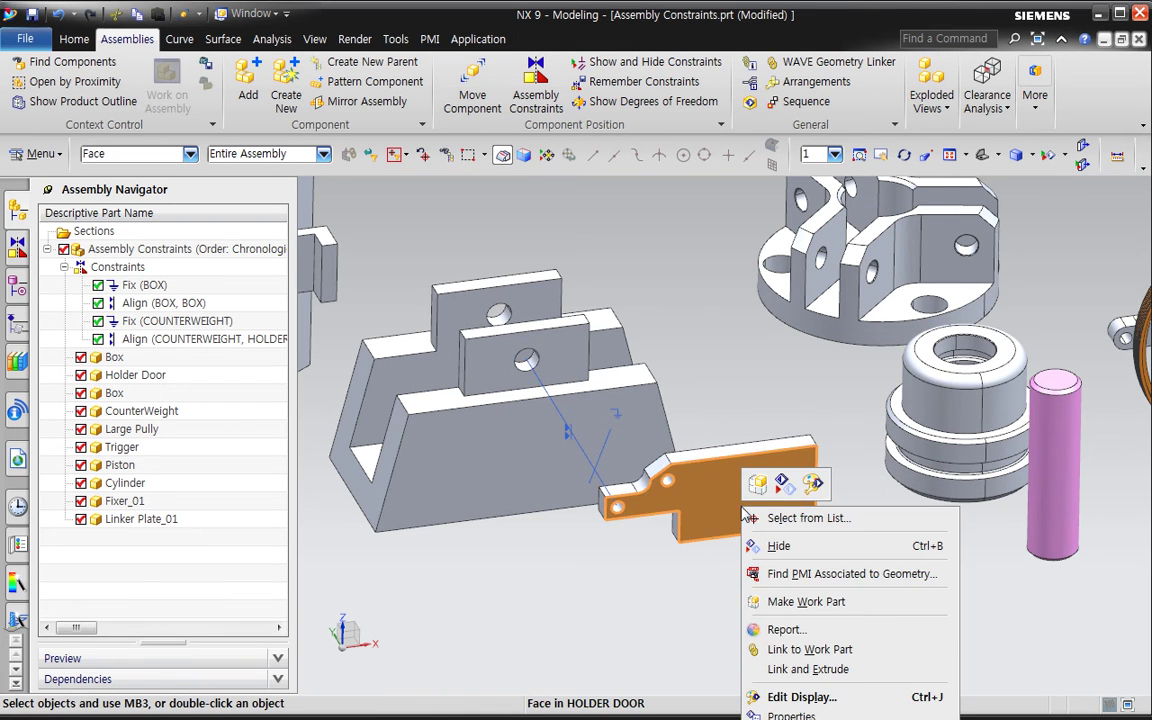
left_click(644, 598)
right_click(660, 502)
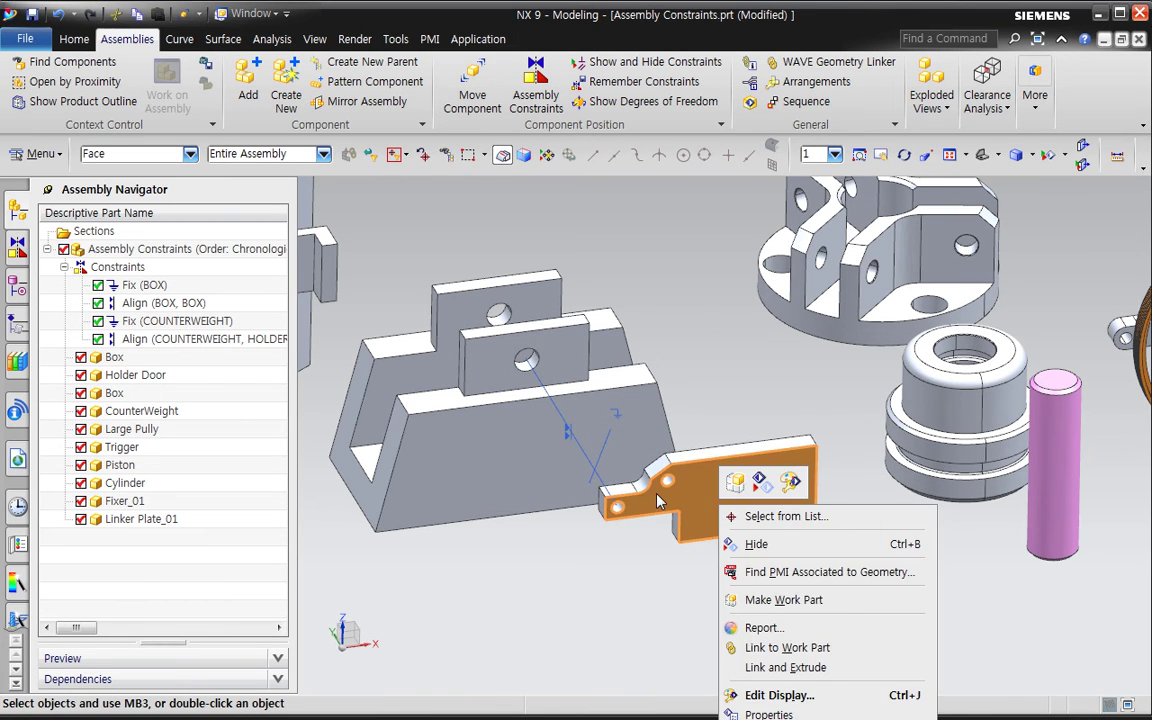
left_click(120, 152)
left_click(122, 174)
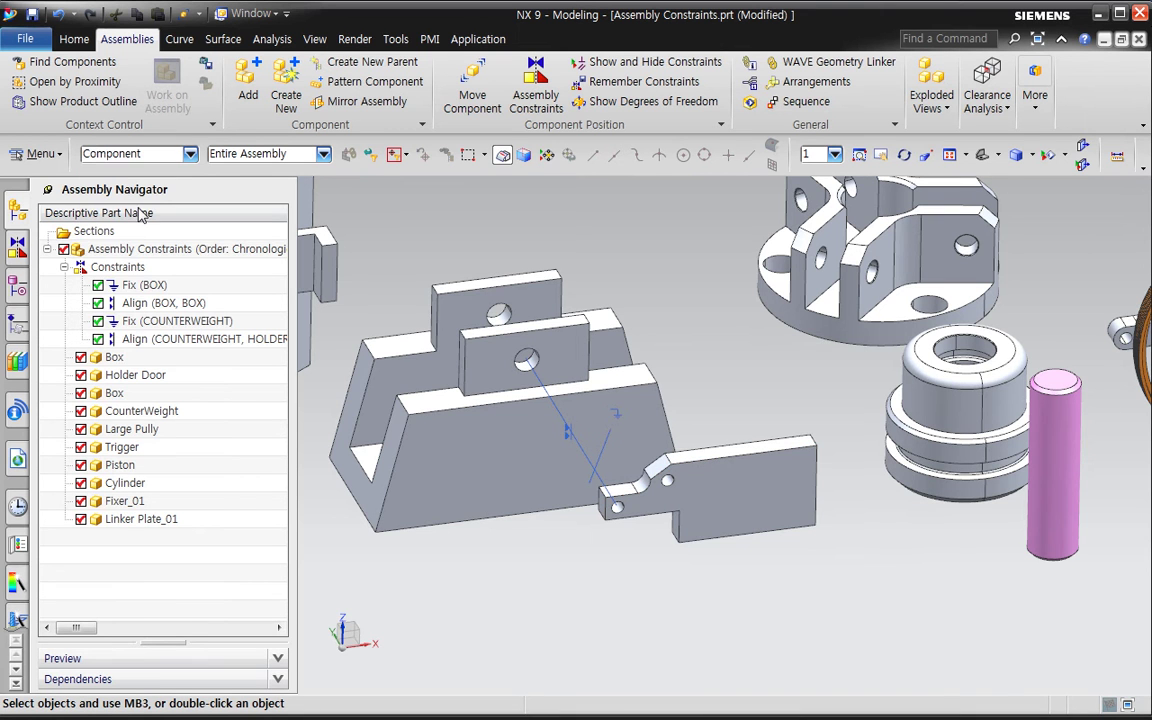
right_click(752, 505)
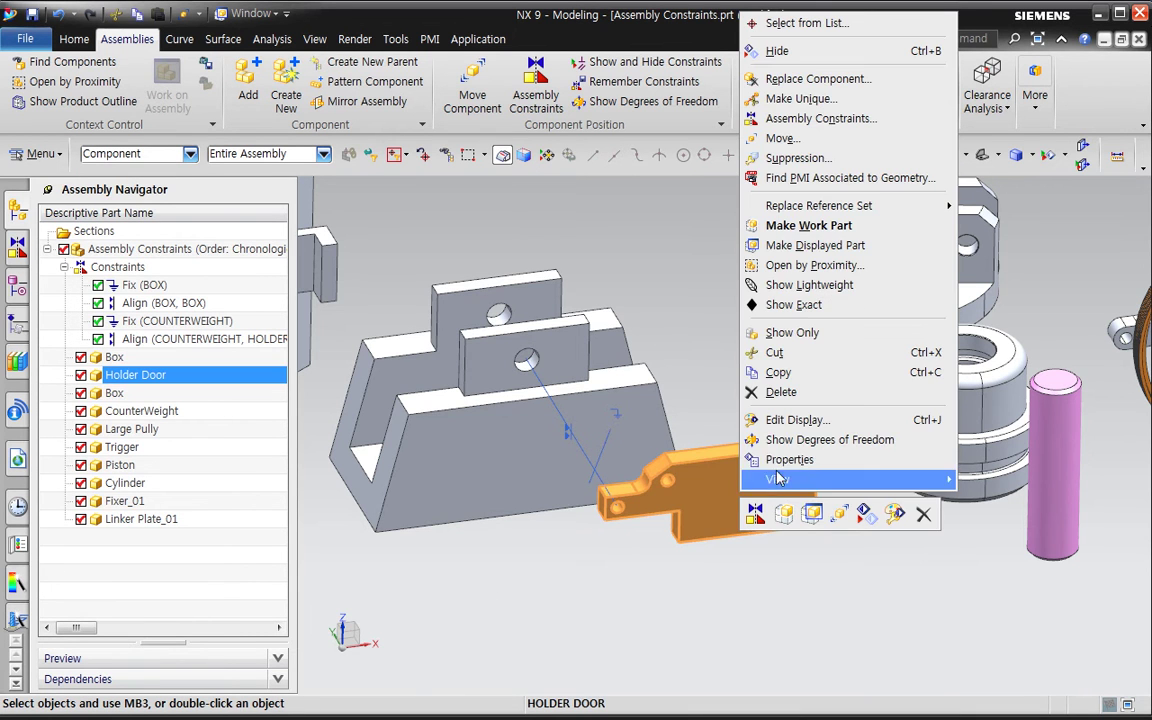
left_click(801, 440)
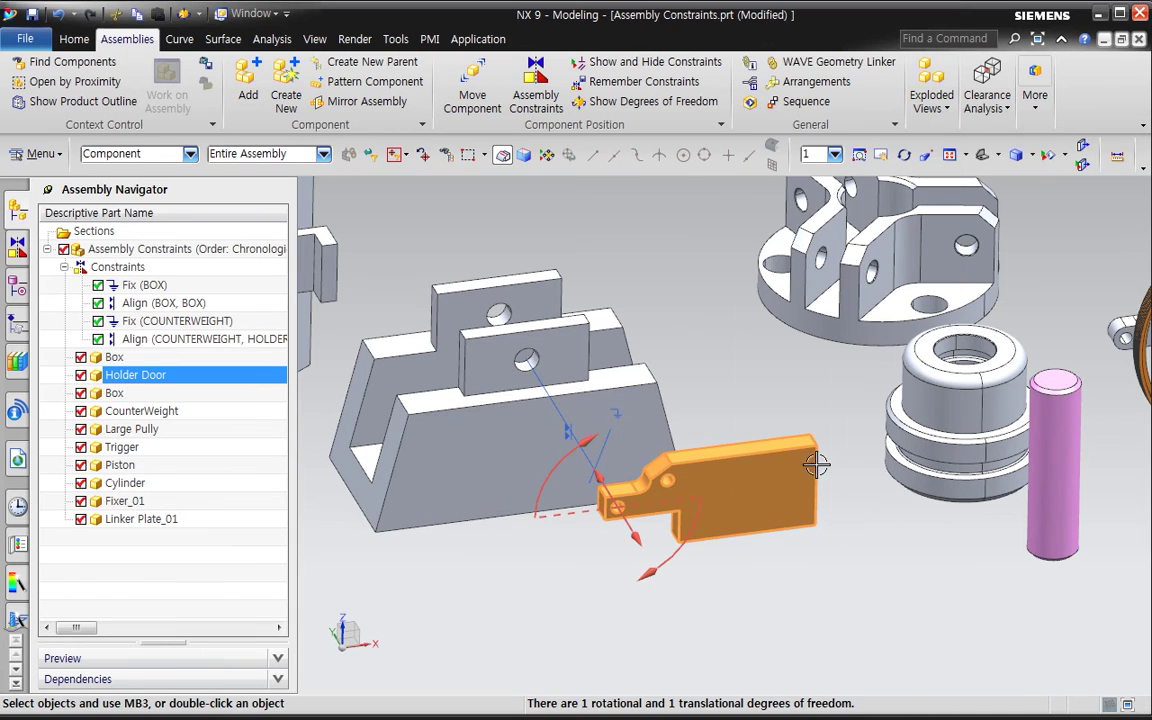
middle_click_drag(623, 627, 651, 627)
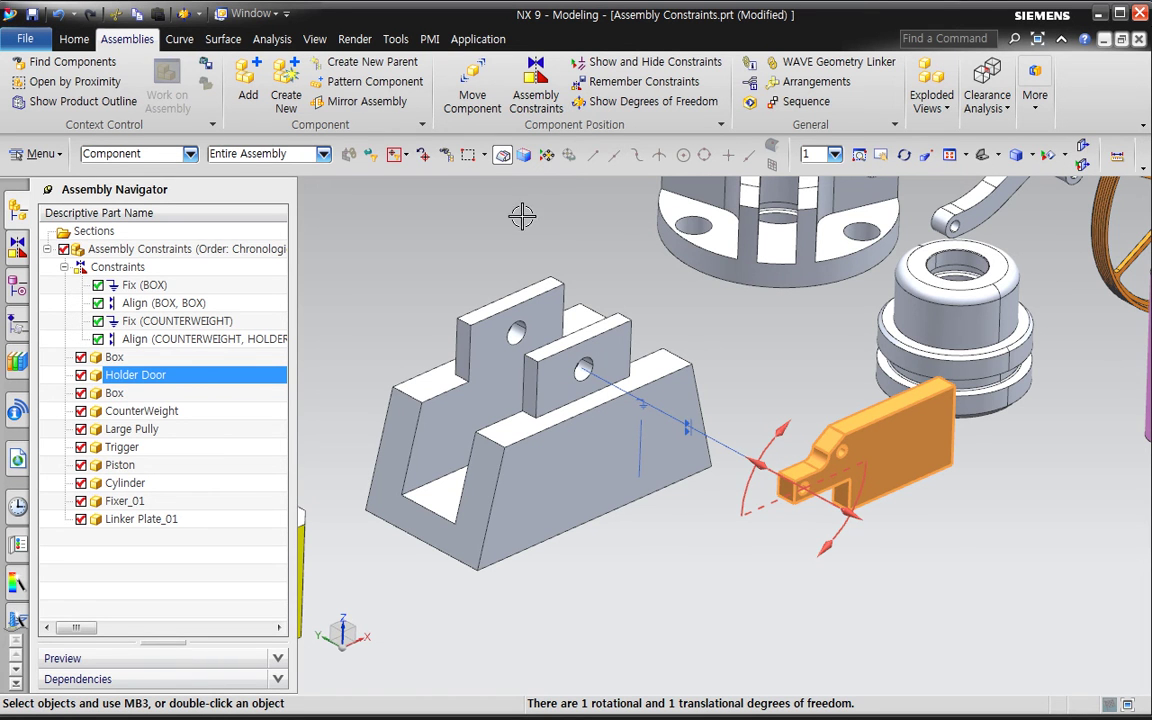
- Try sliding the Holder Door along the aligned hole axis and rotating it about that axis, and discard the unapplied movements
left_click(472, 85)
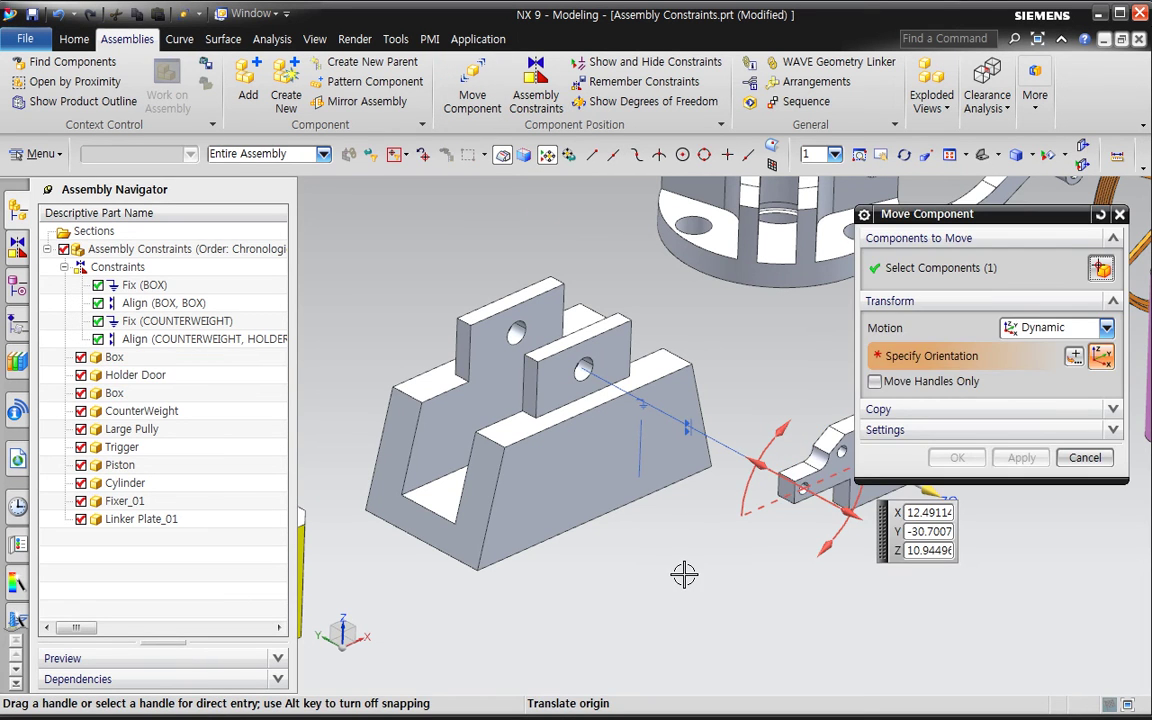
middle_click_drag(674, 577, 473, 514, "shift")
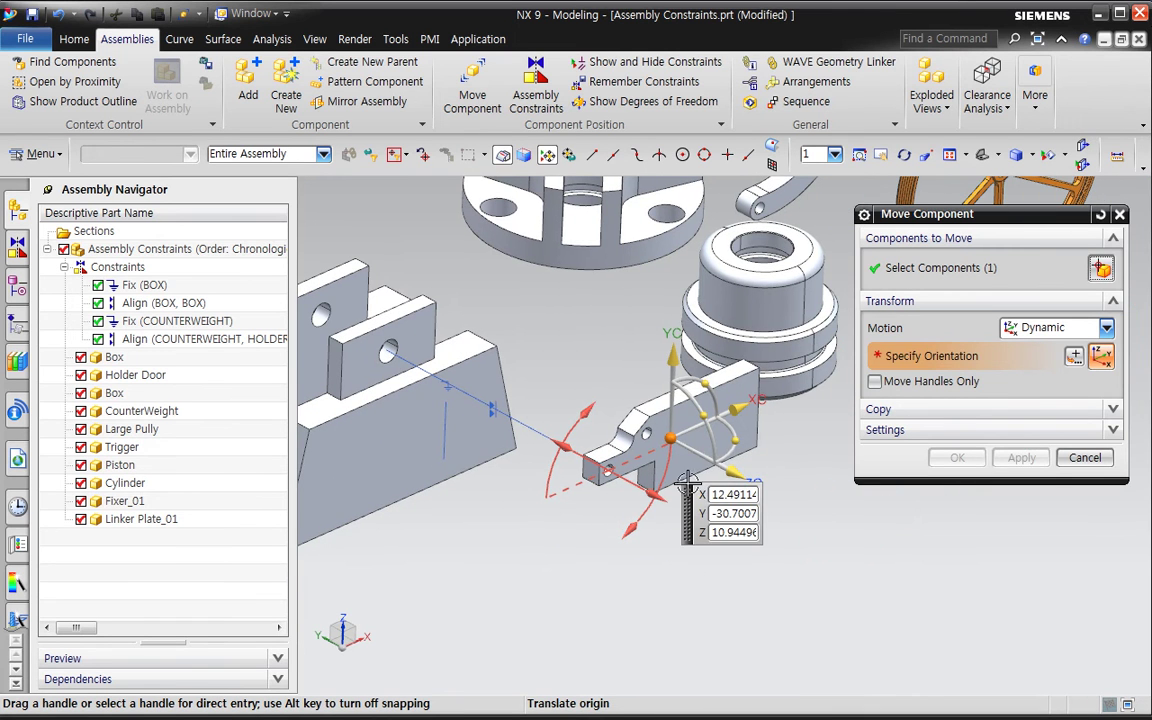
mouse_move(728, 466)
left_mouse_down()
mouse_move(800, 503)
mouse_move(720, 460)
left_mouse_up()
left_click_drag(706, 378, 594, 570)
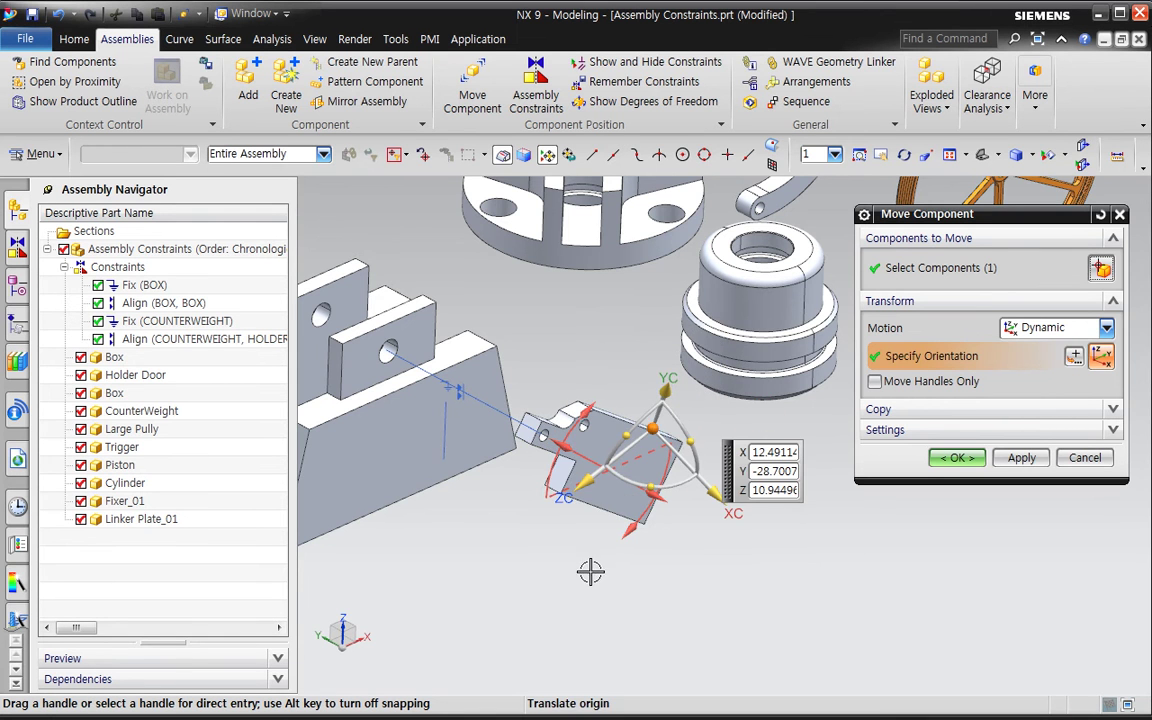
key("ctrl+alt+f")
middle_click_drag(591, 523, 596, 591)
scroll(720, 306, "down", 1)
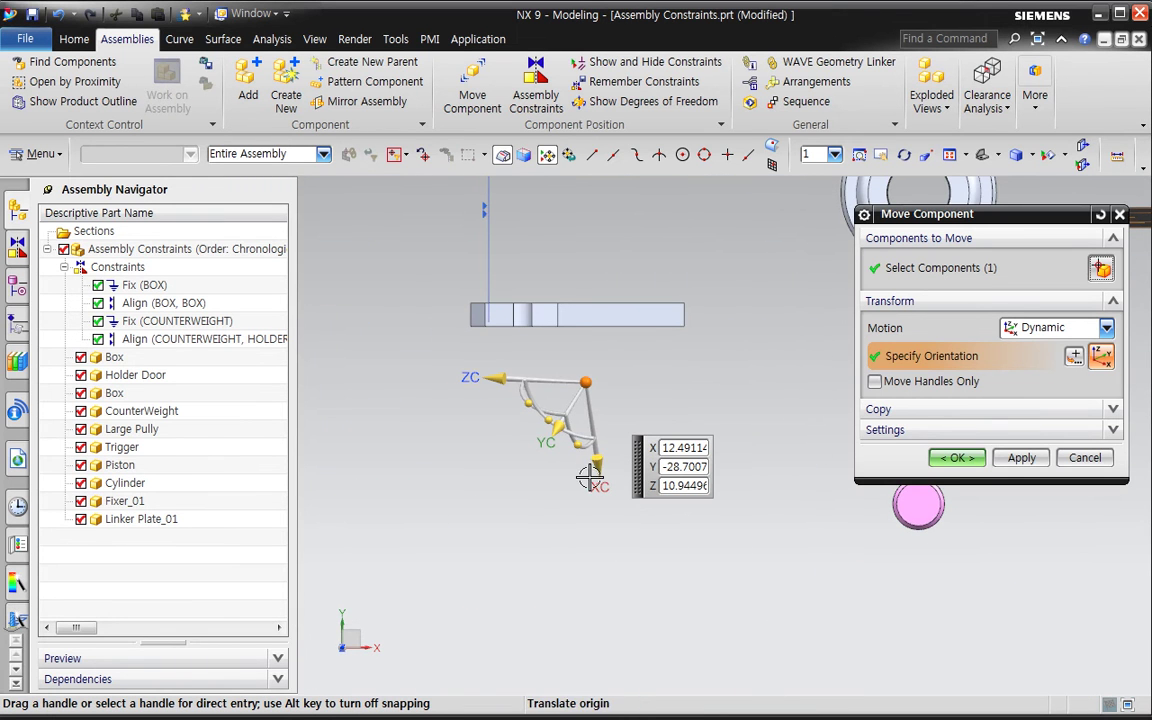
left_click_drag(577, 448, 603, 452)
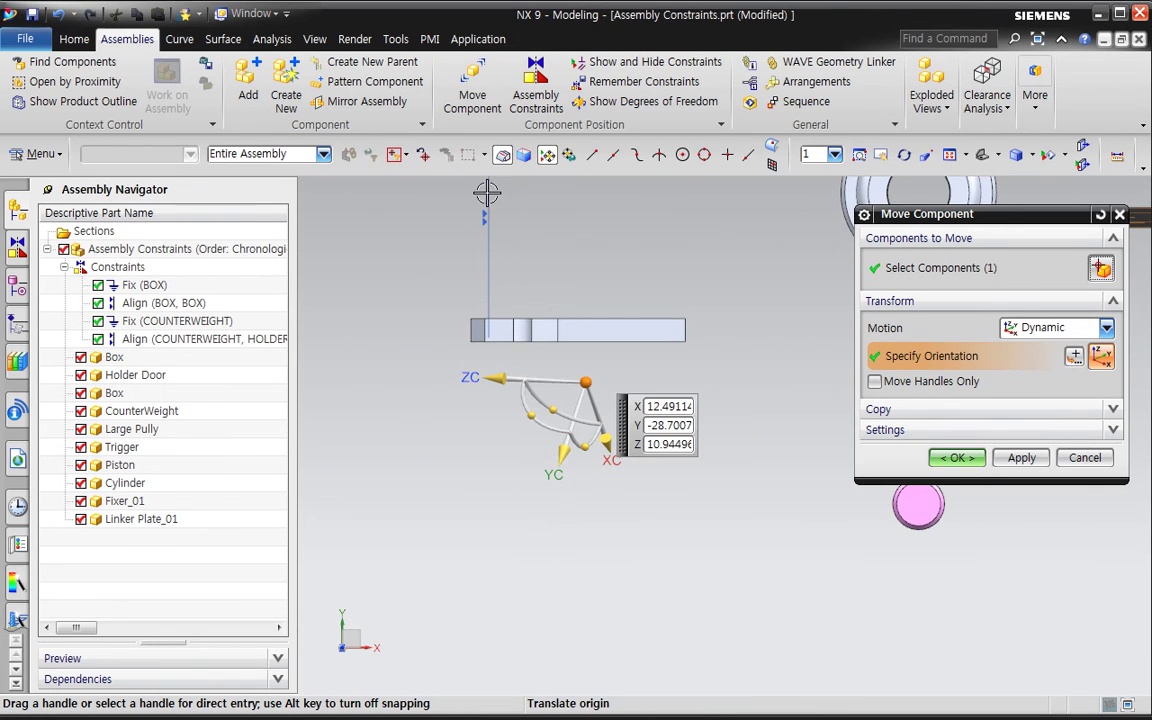
left_click(1062, 464)
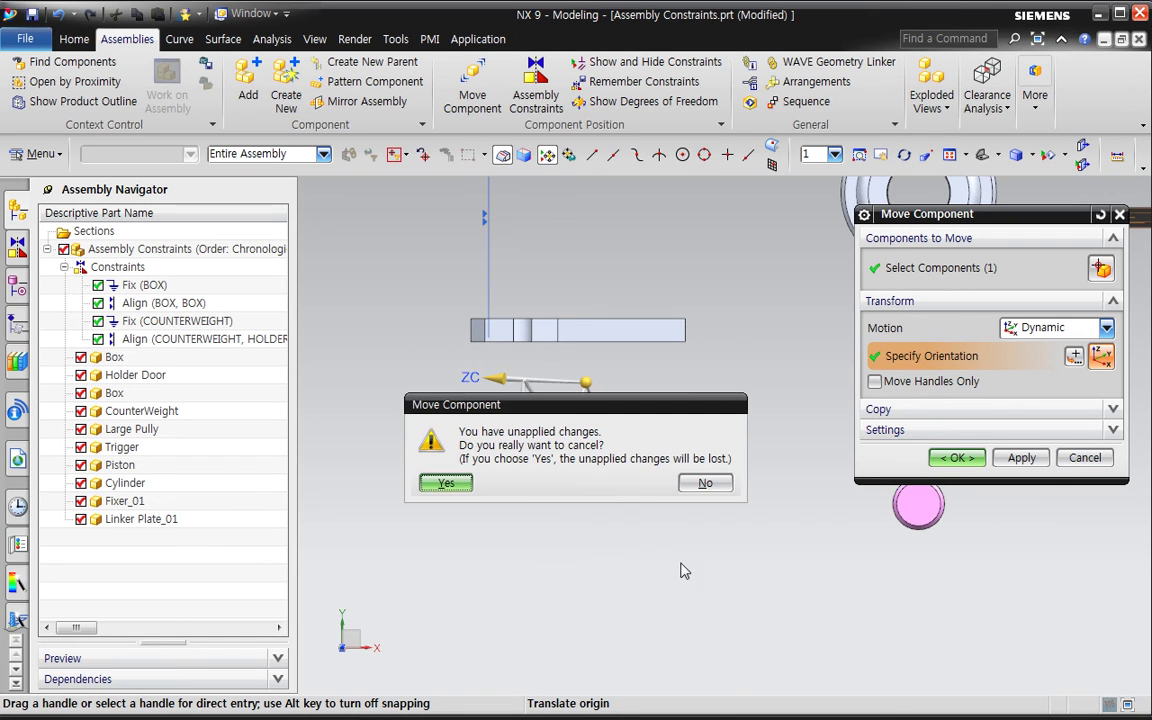
left_click(452, 484)
middle_click_drag(553, 527, 684, 532)
scroll(694, 514, "down", 3)
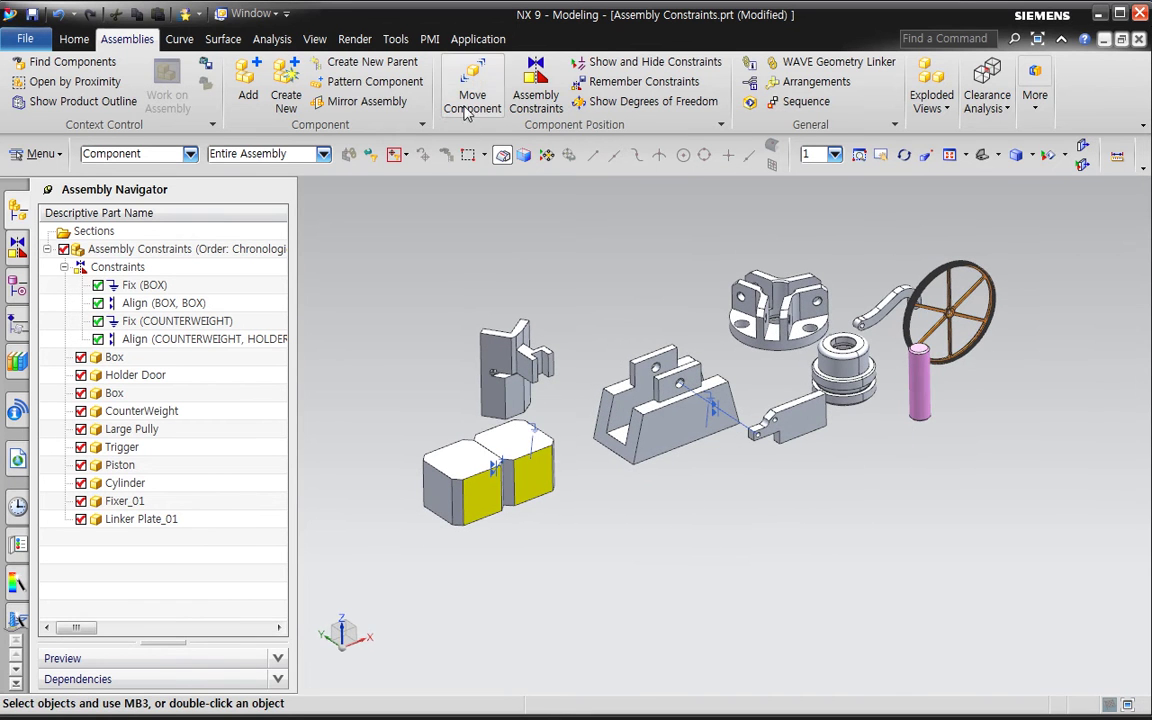
left_click(530, 96)
left_click(891, 268)
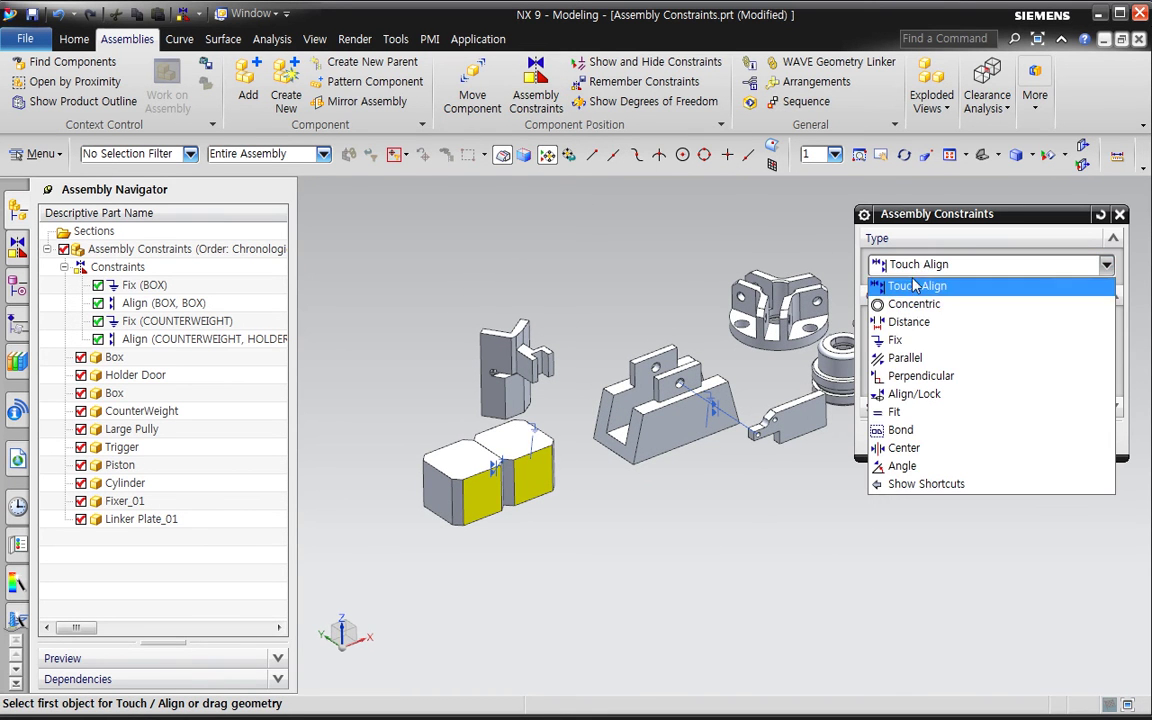
left_click(240, 407)
left_click(173, 344)
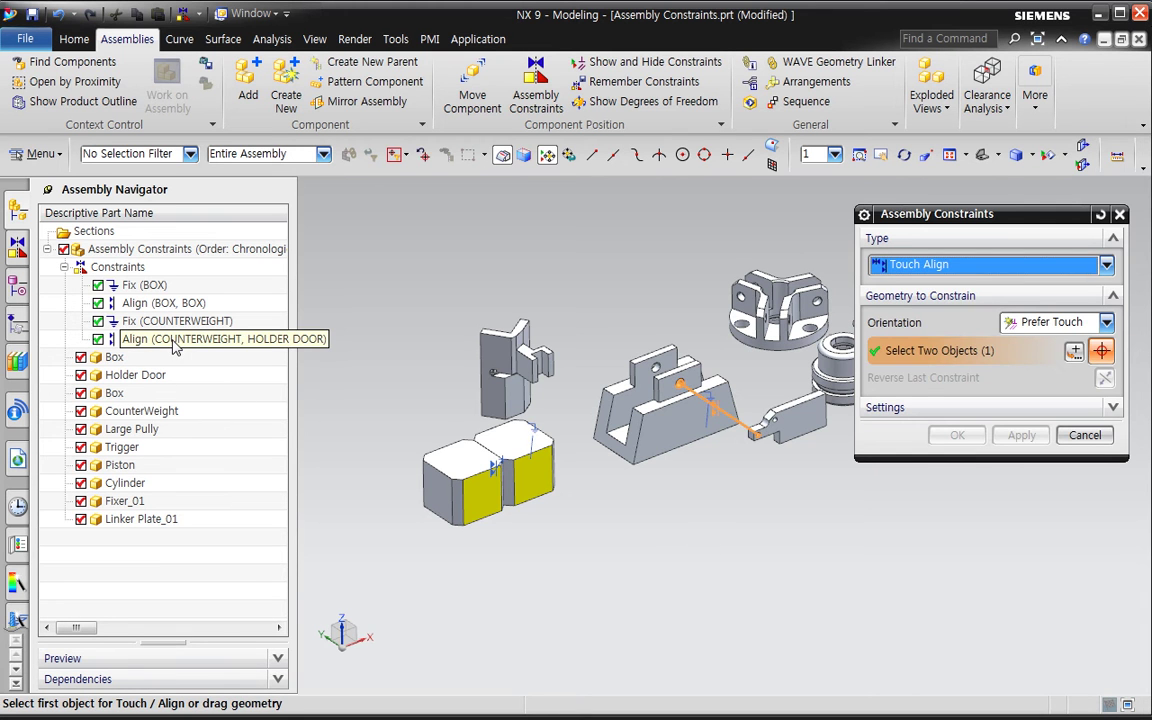
left_click(173, 344)
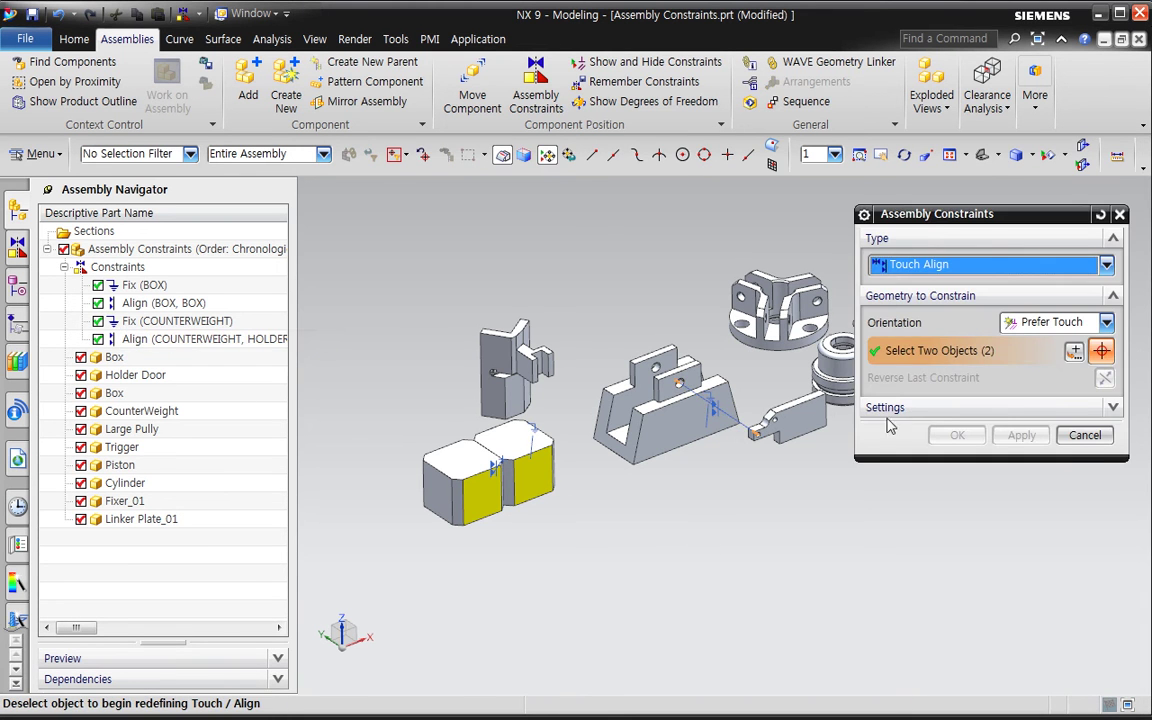
left_click(1085, 435)
- Delete the Align constraint between the CounterWeight and the Holder Door
left_click(198, 340)
key("Delete")
scroll(712, 519, "down", 4)
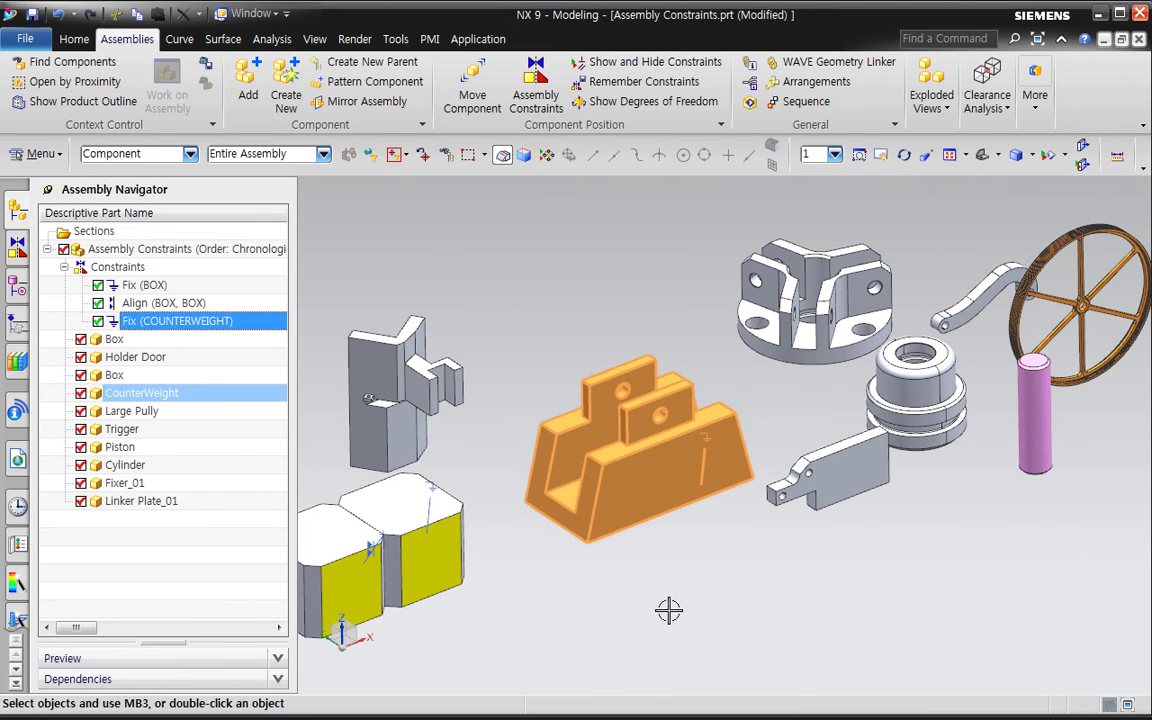
key("Escape")
- Add a Concentric constraint between the circular hole edge of the CounterWeight's front lug and the Holder Door's end-hole edge
left_click(536, 90)
left_click(930, 264)
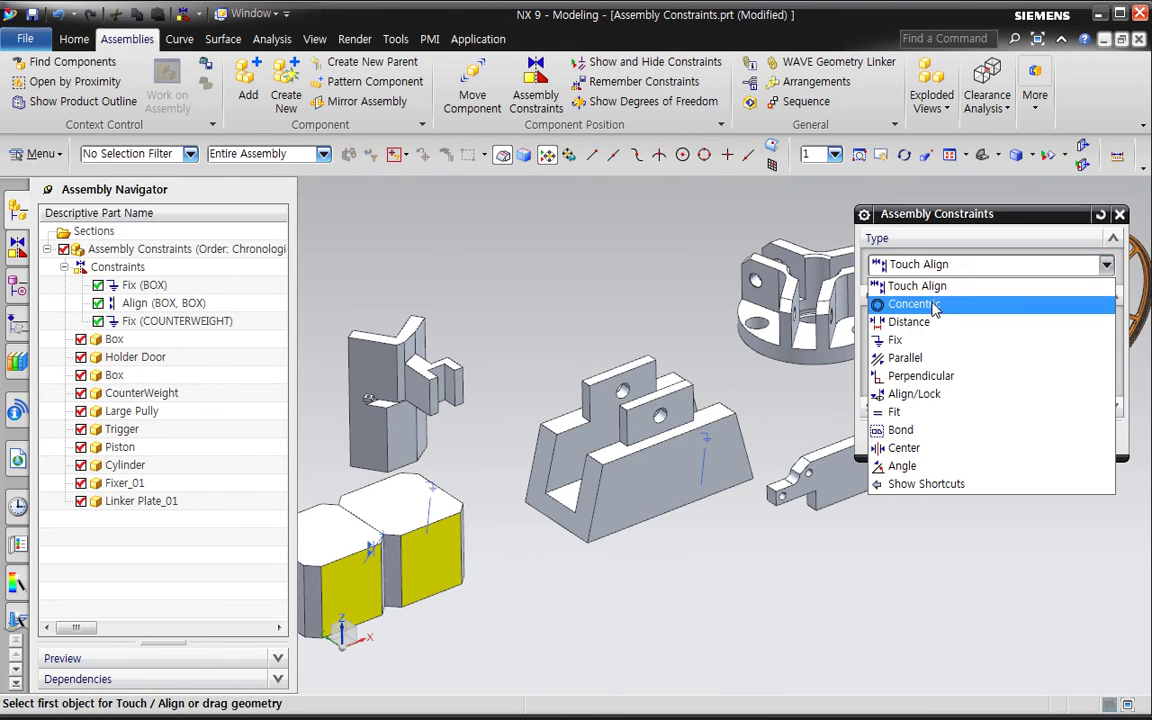
left_click(915, 304)
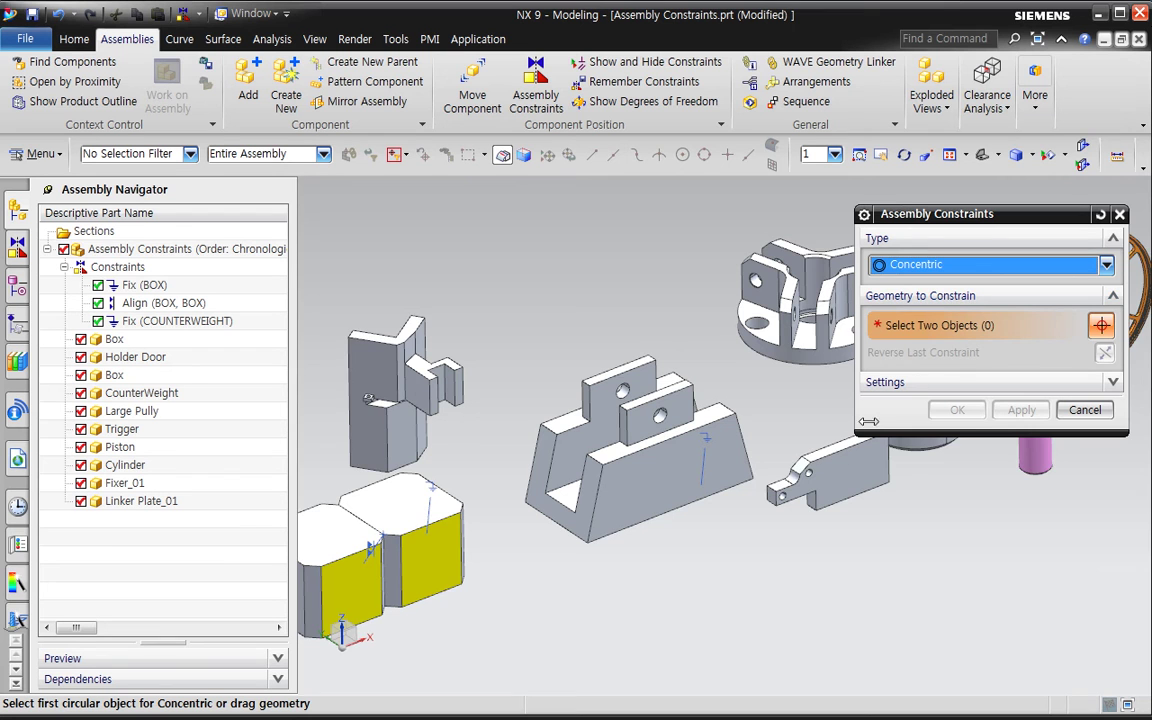
scroll(759, 471, "down", 2)
scroll(655, 440, "down", 2)
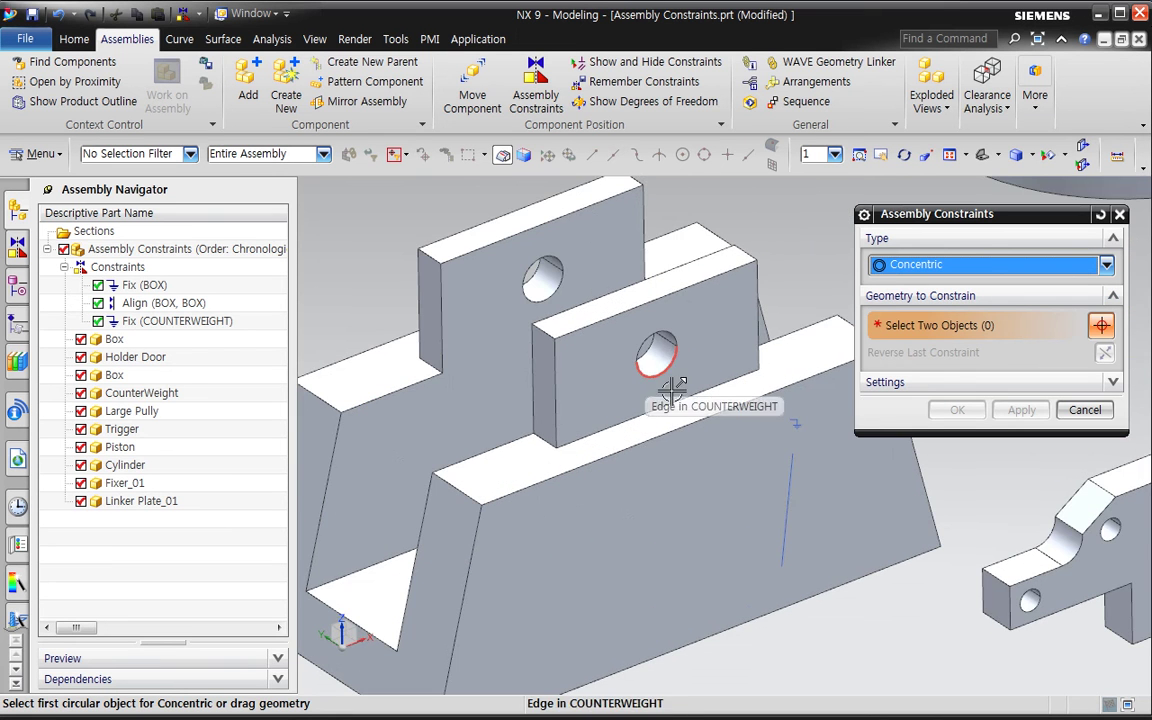
left_click(665, 395)
scroll(743, 504, "up", 3)
middle_click_drag(781, 555, 658, 521)
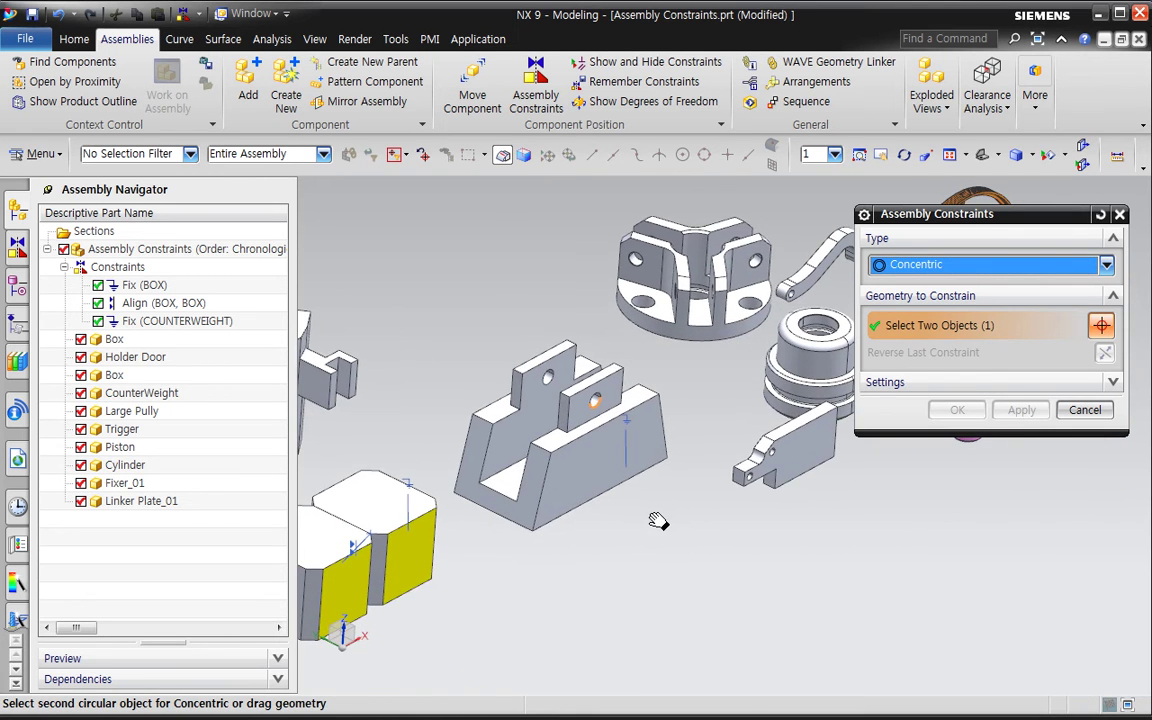
scroll(671, 517, "down", 4)
middle_click_drag(732, 545, 547, 615, "shift")
left_click(715, 530)
scroll(663, 555, "up", 4)
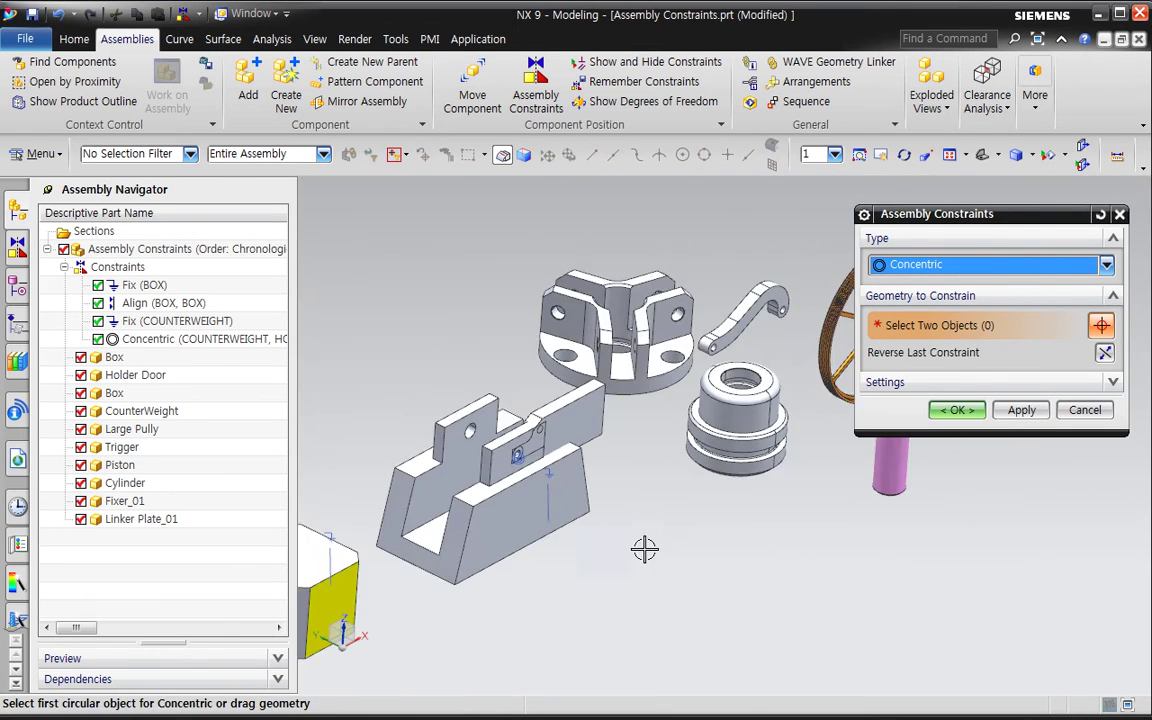
scroll(532, 540, "down", 3)
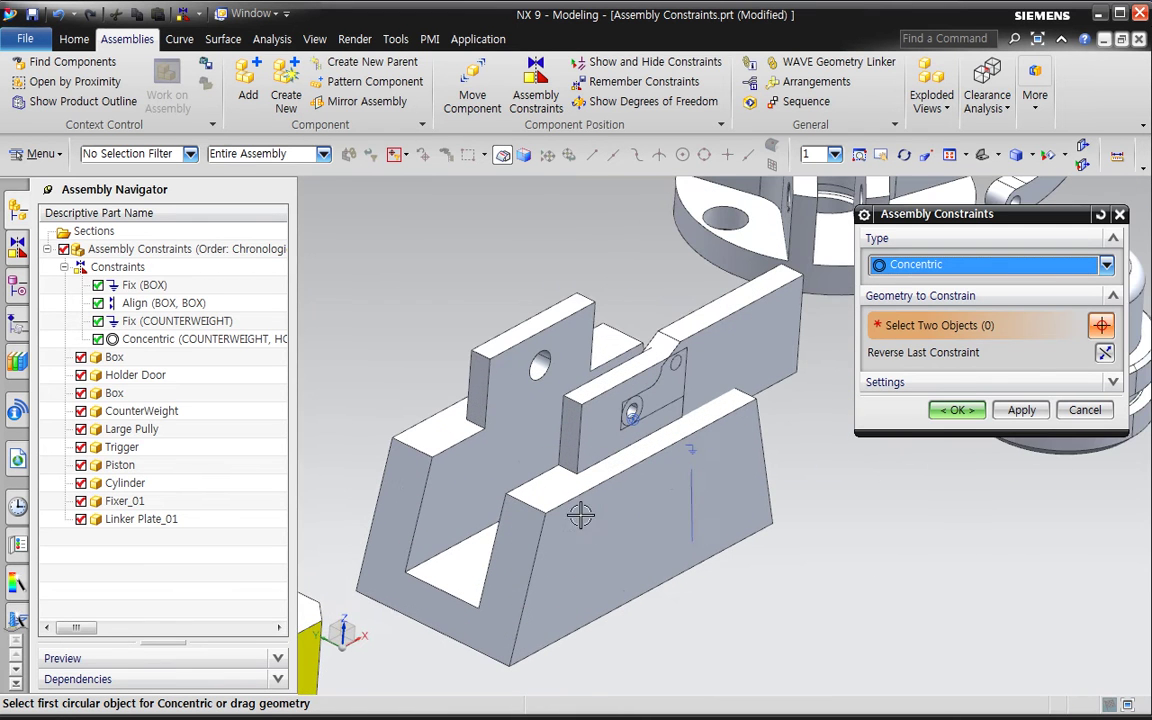
- Accept the Concentric constraint and show the Holder Door's remaining degrees of freedom
left_click(950, 414)
right_click(783, 363)
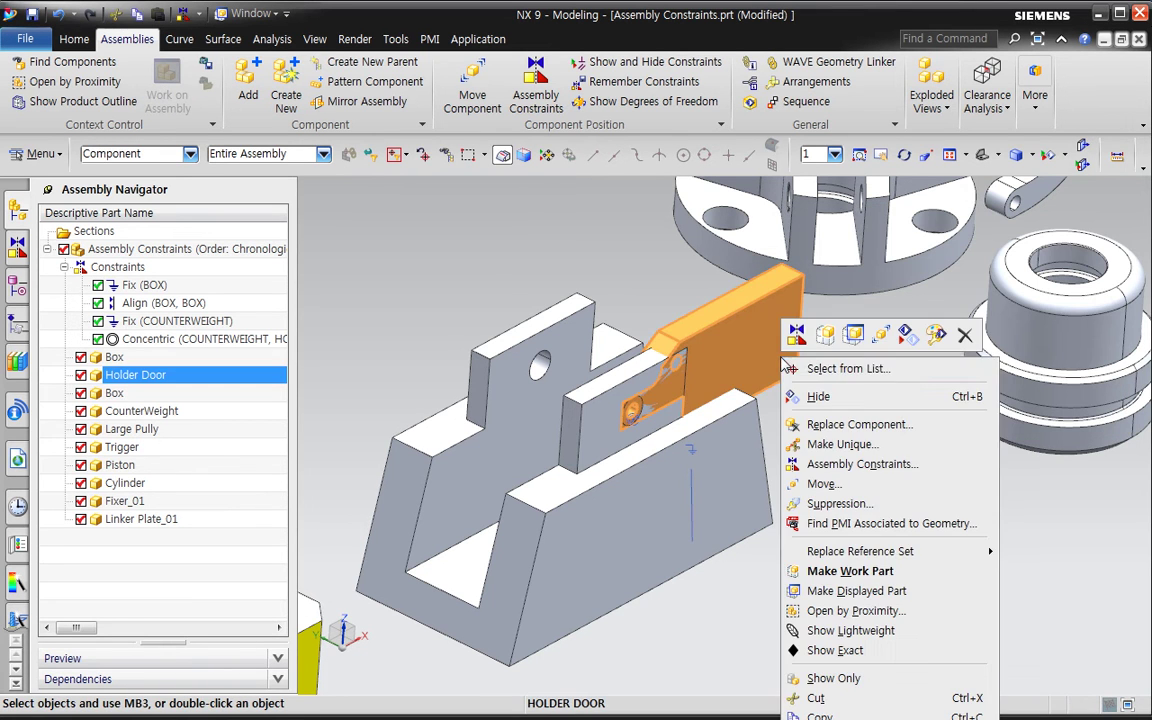
key("Escape")
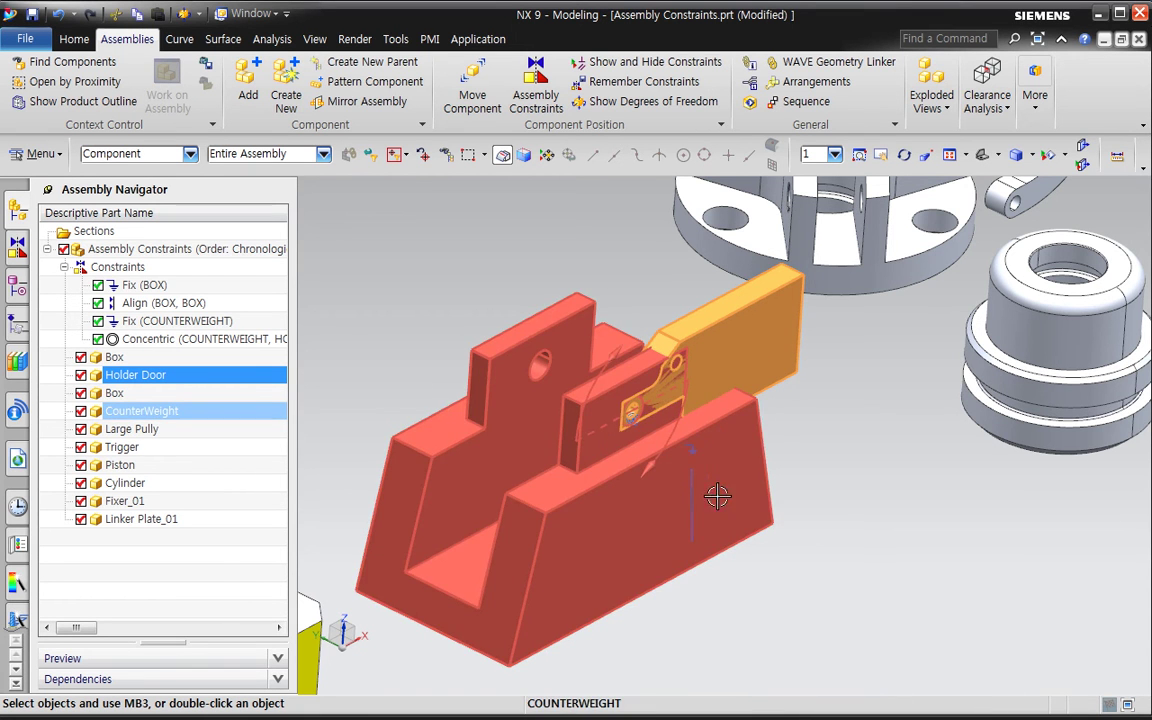
key("Escape")
middle_click_drag(801, 558, 796, 526, "shift")
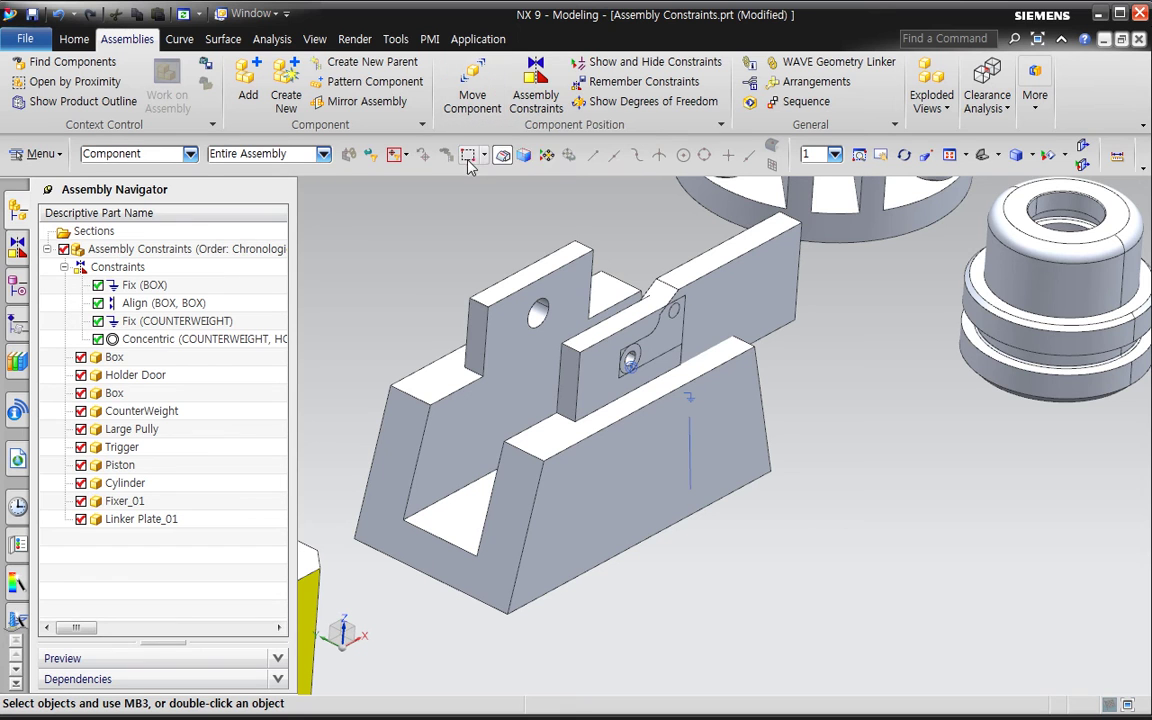
- Delete the Concentric constraint and move the Holder Door clear of the CounterWeight
left_click(172, 341)
key("Delete")
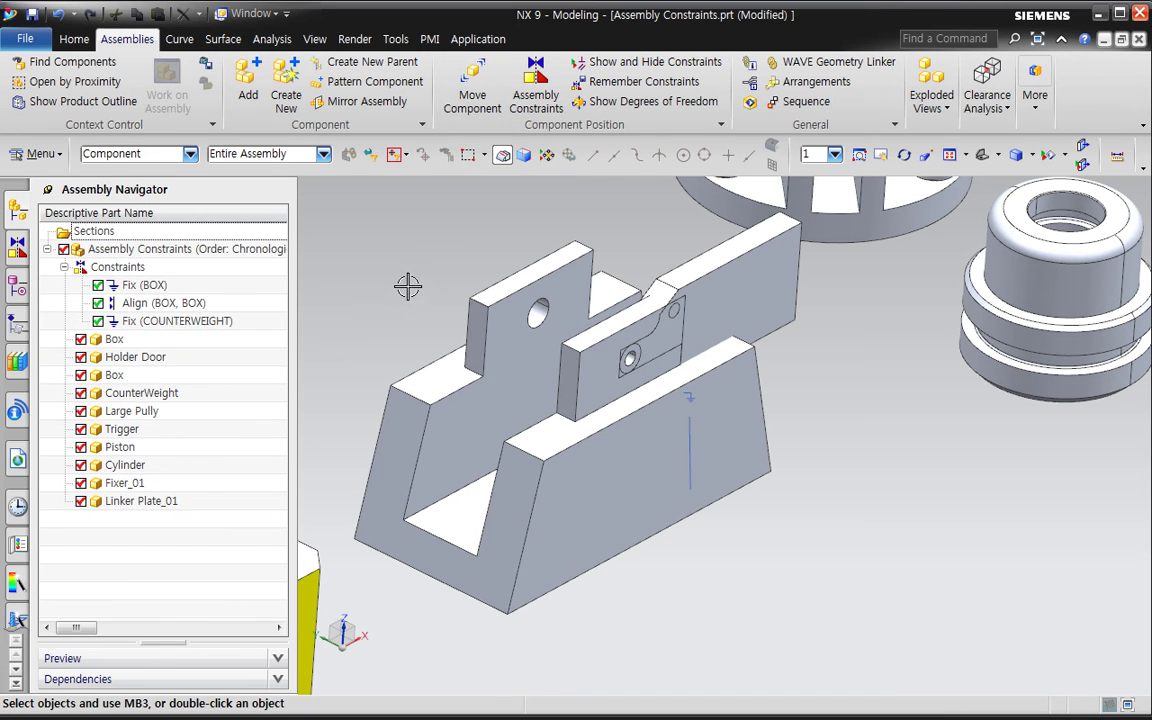
left_click(474, 100)
left_click(711, 333)
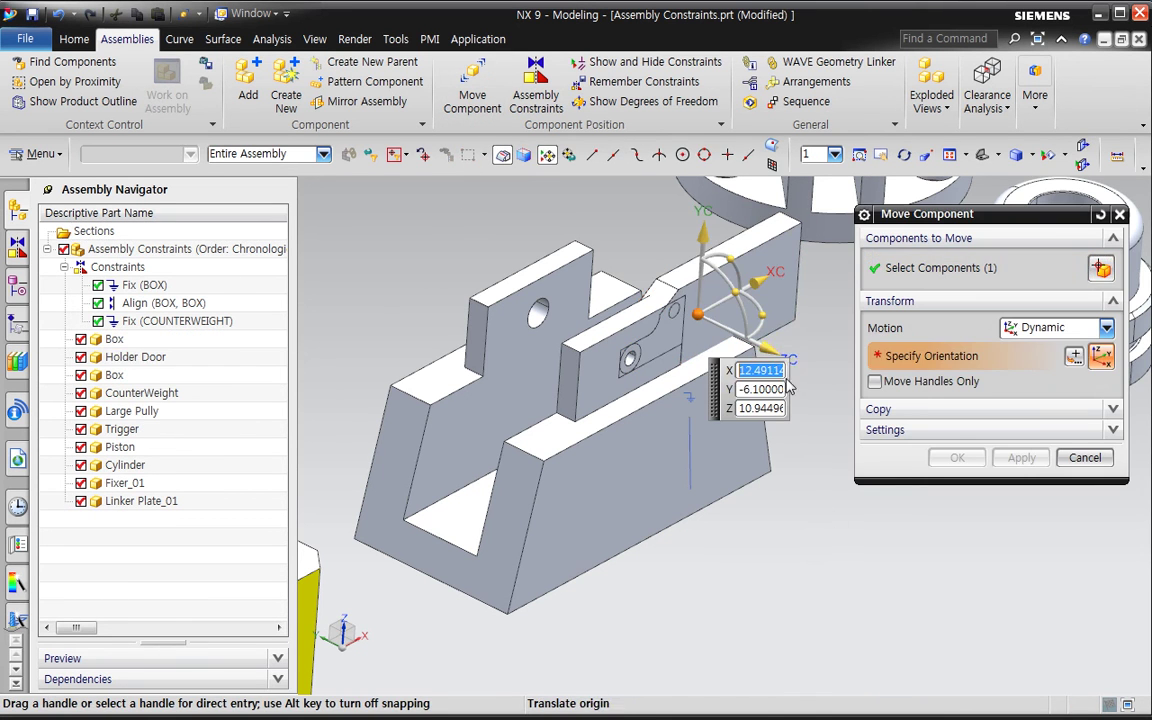
left_click(955, 457)
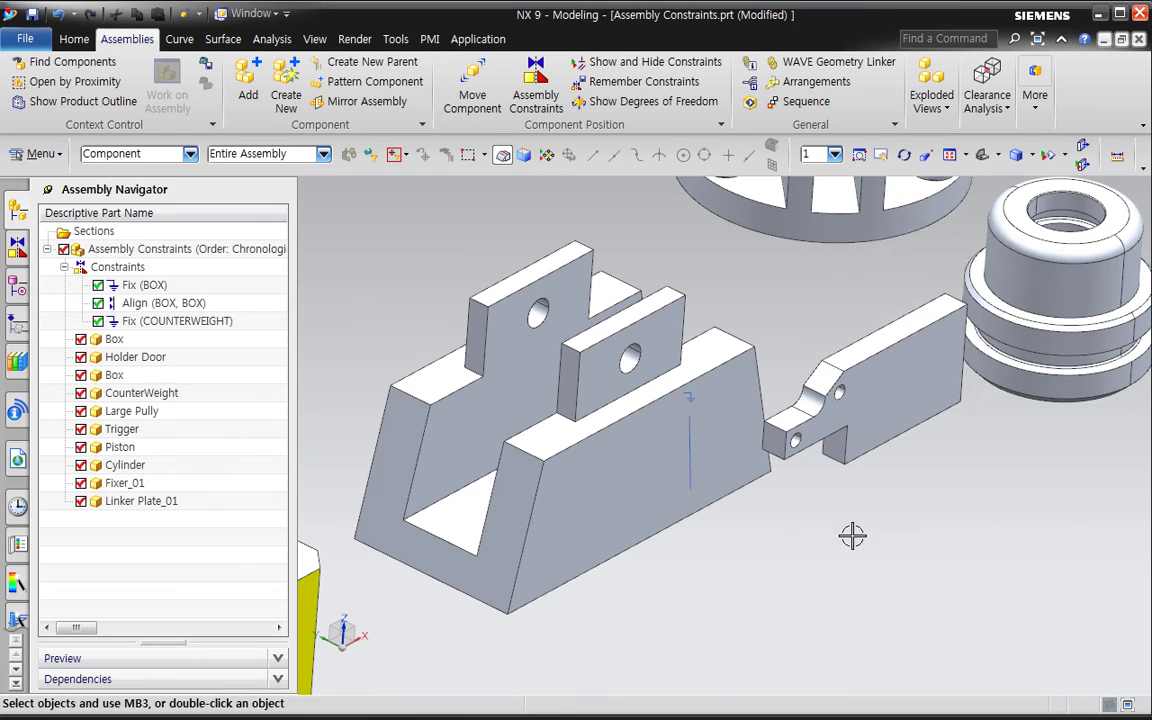
- Try selecting the Holder Door's large side face with the Face selection filter, and restore the Component filter
scroll(779, 581, "up", 4)
left_click(886, 443)
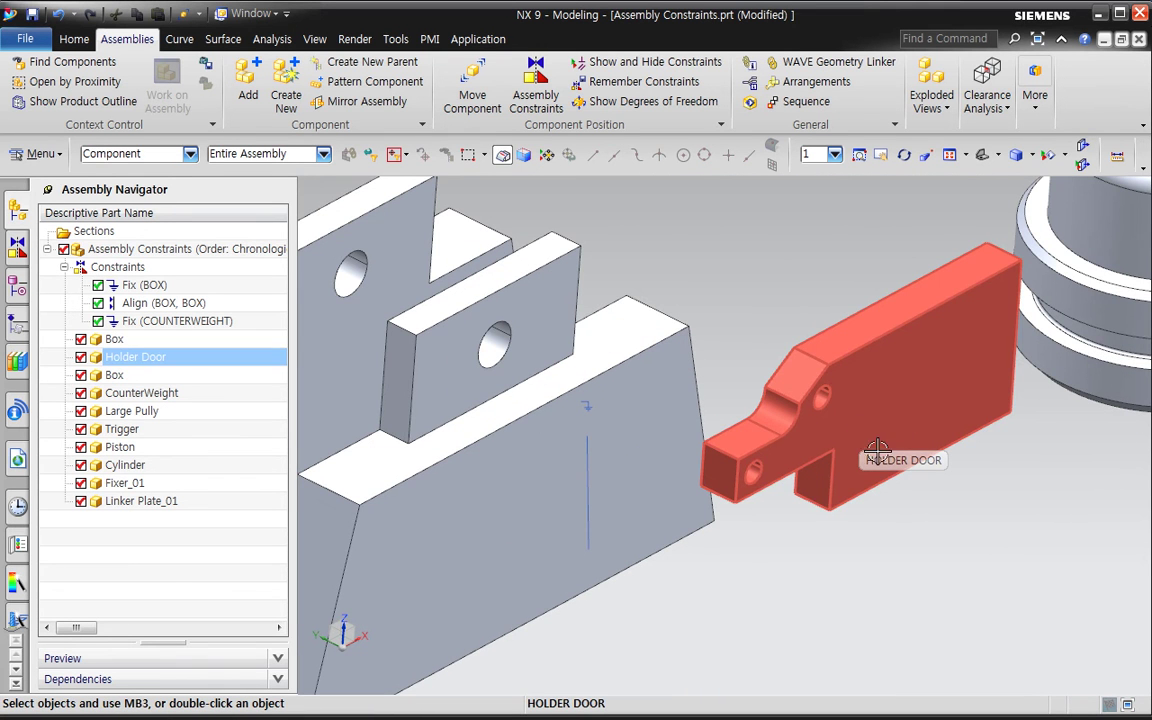
key("Escape")
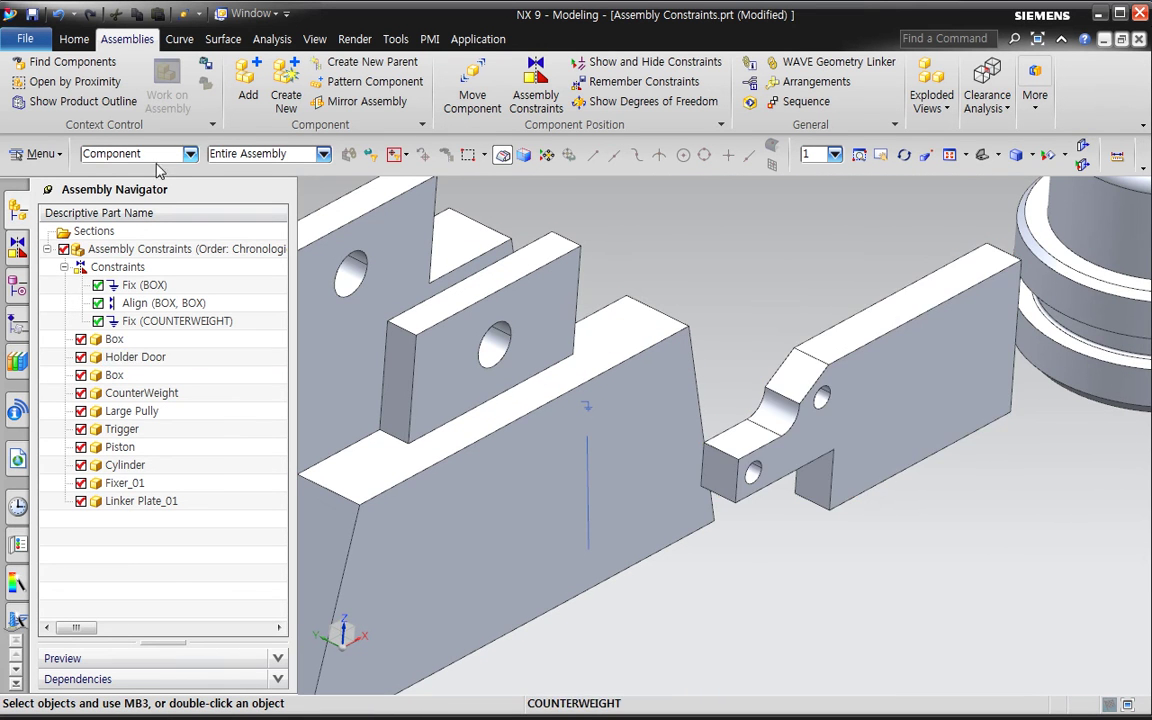
left_click(143, 159)
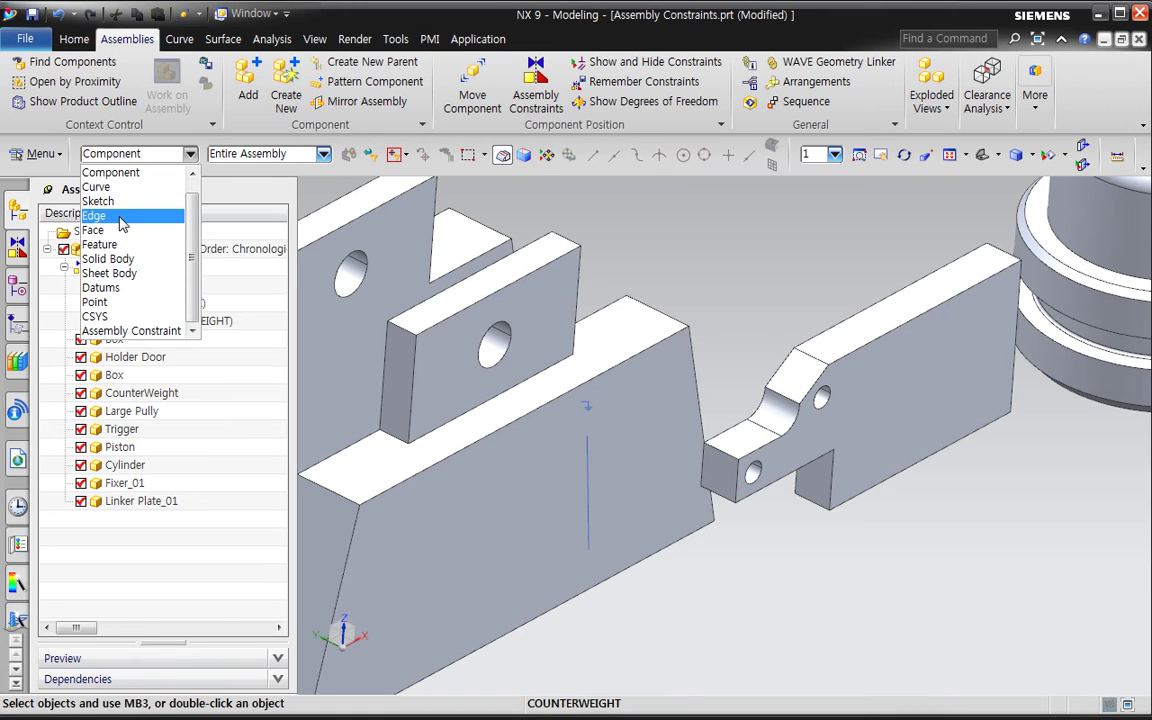
left_click(127, 232)
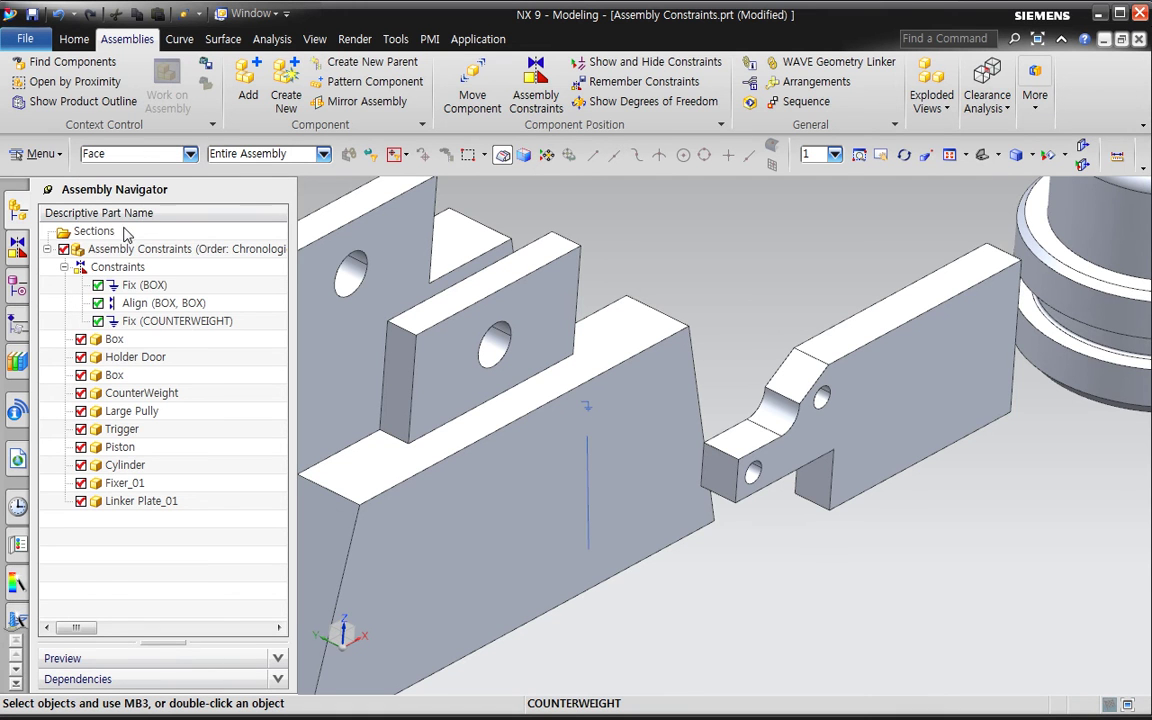
left_click(775, 495)
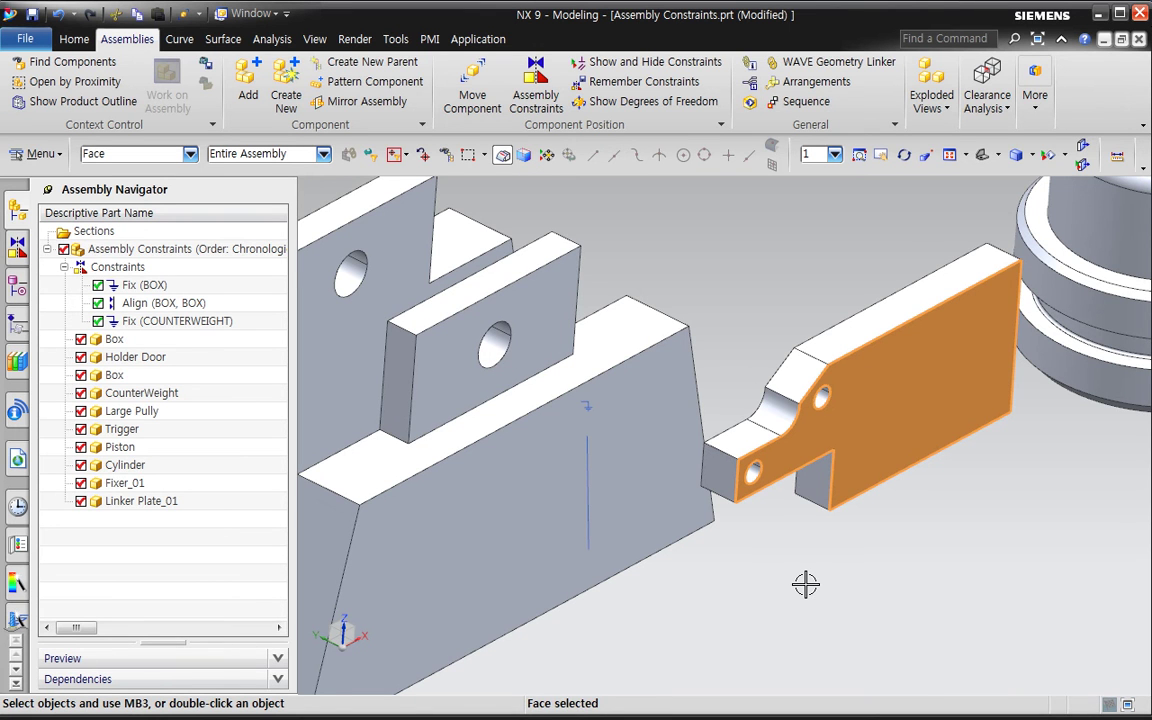
key("Escape")
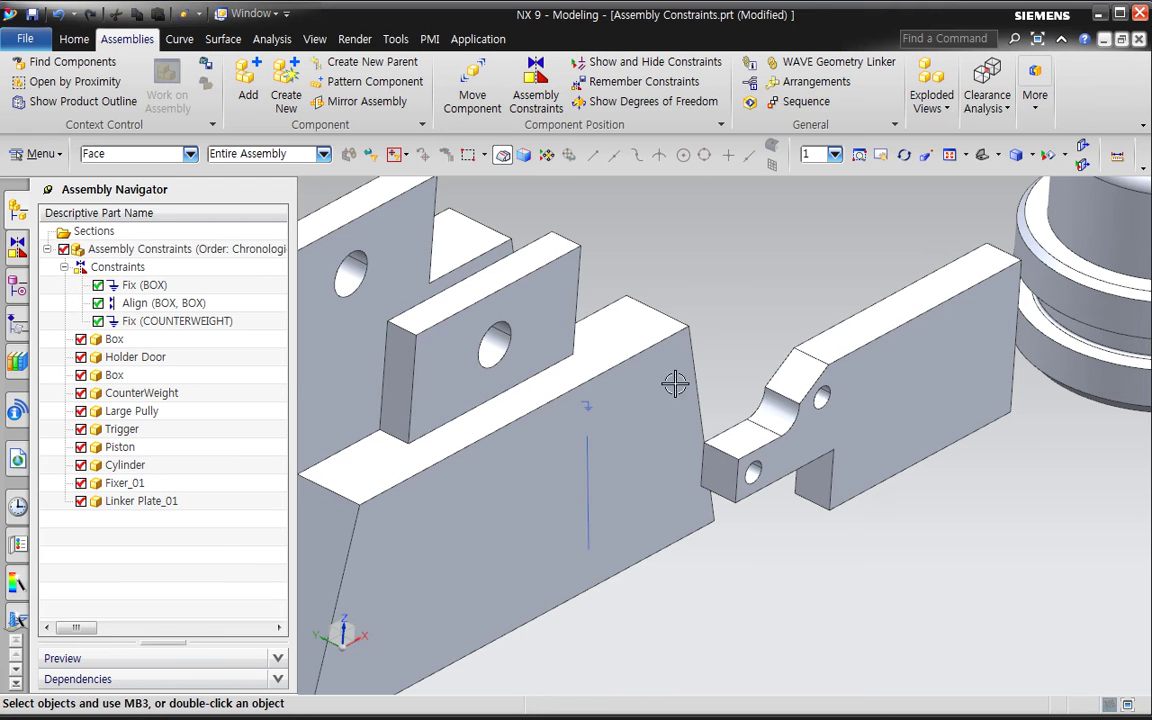
scroll(759, 360, "down", 1)
middle_click_drag(740, 341, 791, 356, "shift")
left_click(168, 155)
left_click(110, 172)
- Add a Concentric constraint from the Holder Door's end-hole edge to the hole edge in the CounterWeight's front lug
left_click(536, 95)
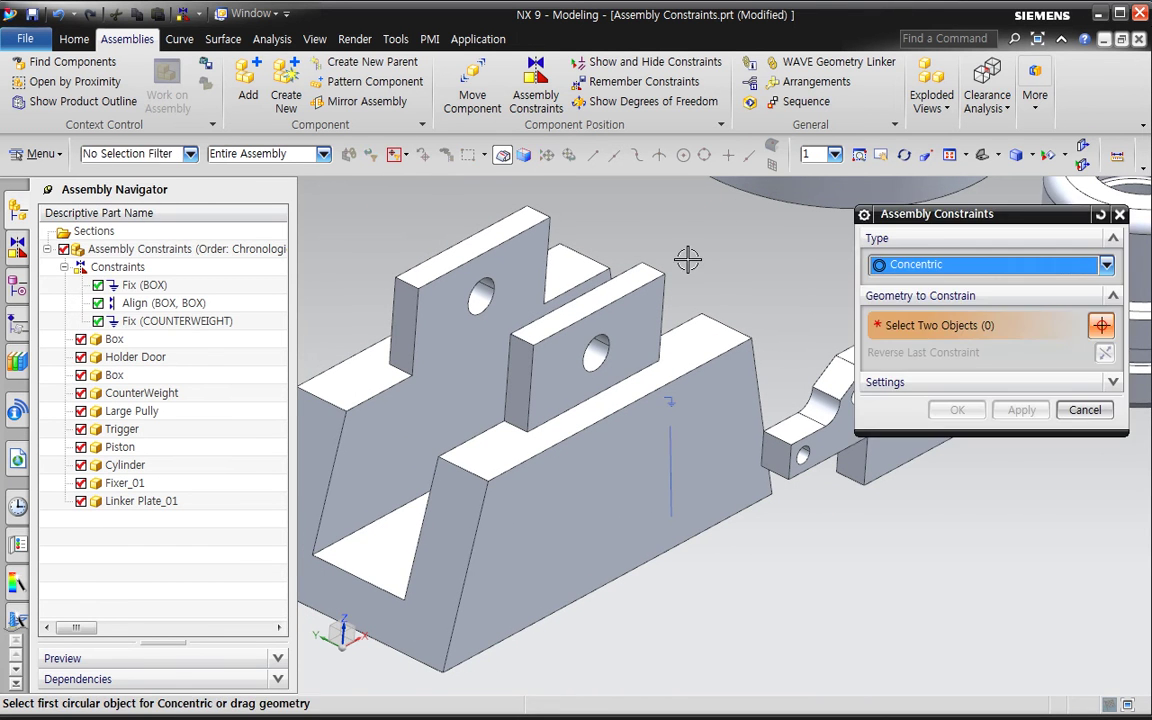
middle_click_drag(816, 306, 714, 320, "shift")
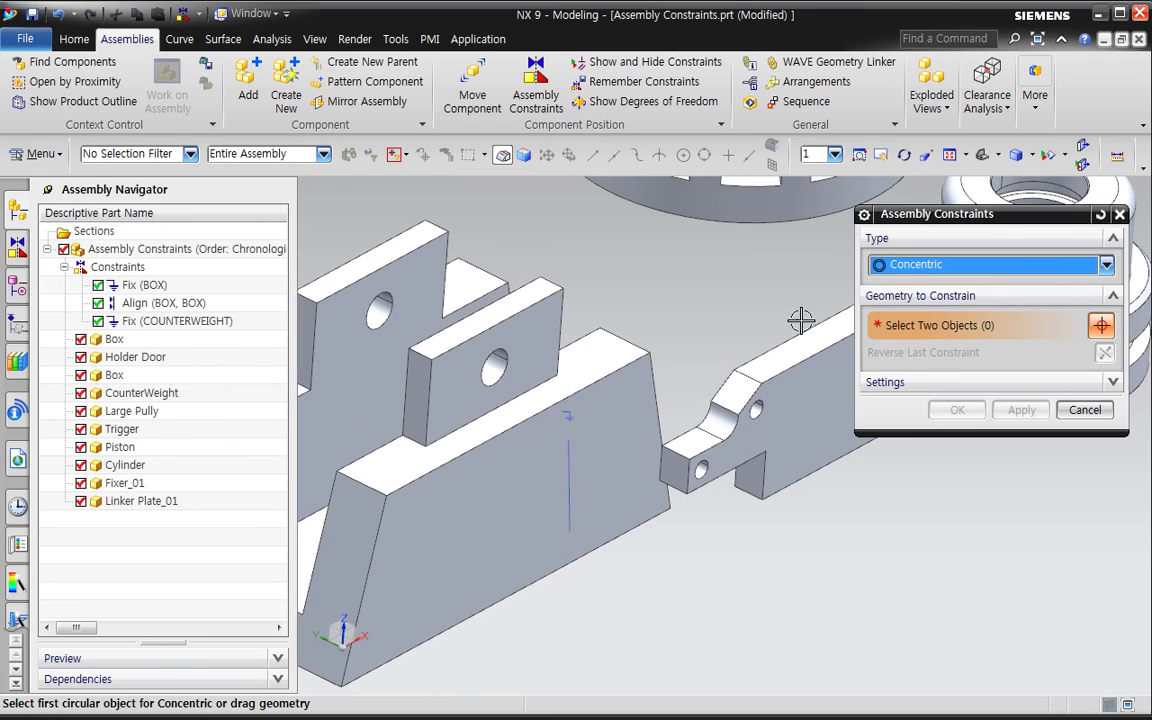
left_click(710, 478)
left_click(498, 384)
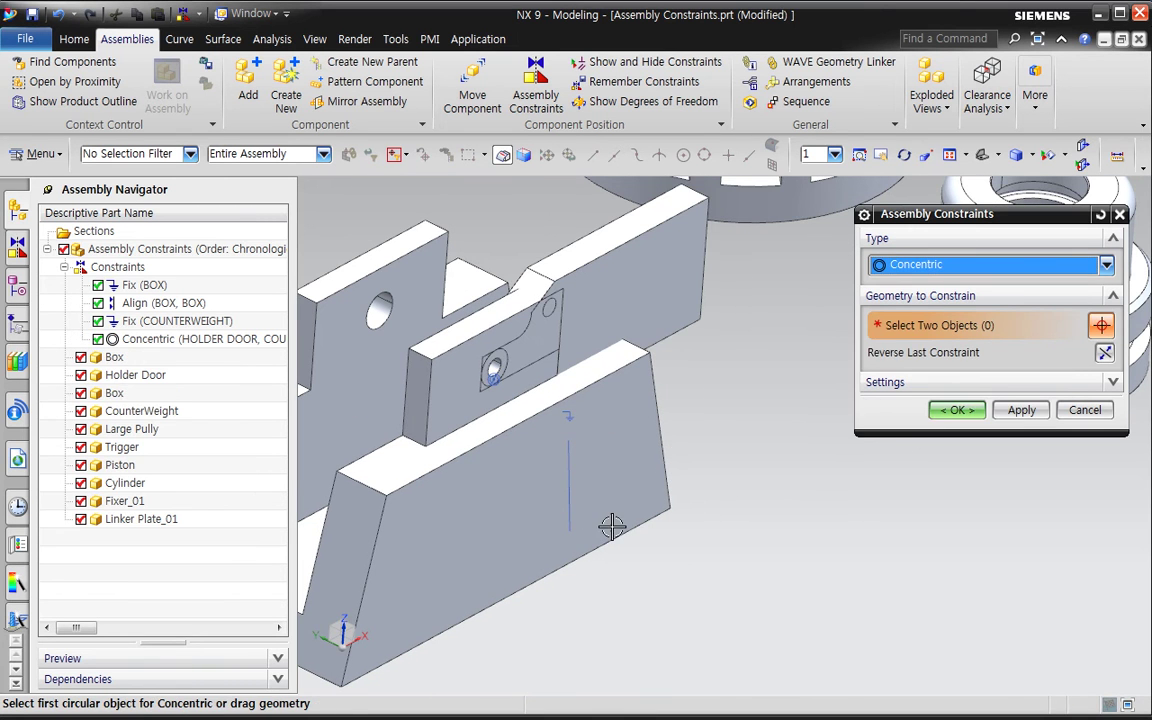
middle_click(904, 422)
- Try rotating the Holder Door about the concentric hole and sliding it along its axes, and discard the unapplied movements
middle_click_drag(818, 442, 928, 502, "shift")
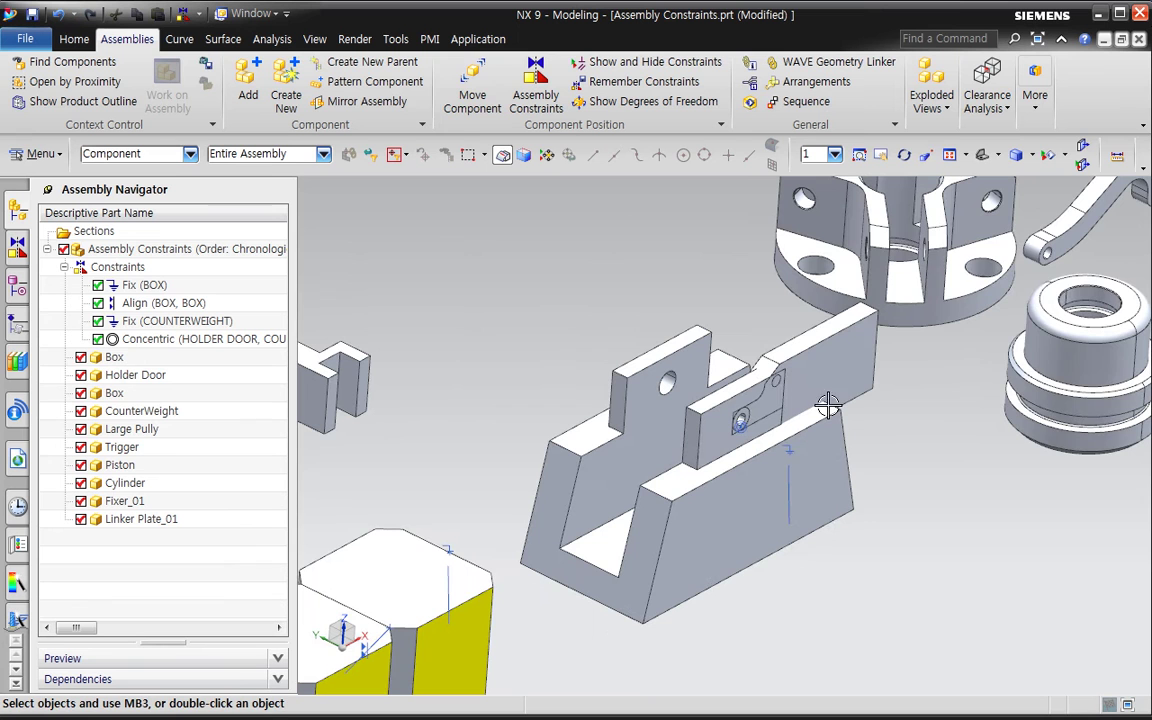
left_click(472, 85)
left_click(843, 378)
middle_click(885, 559)
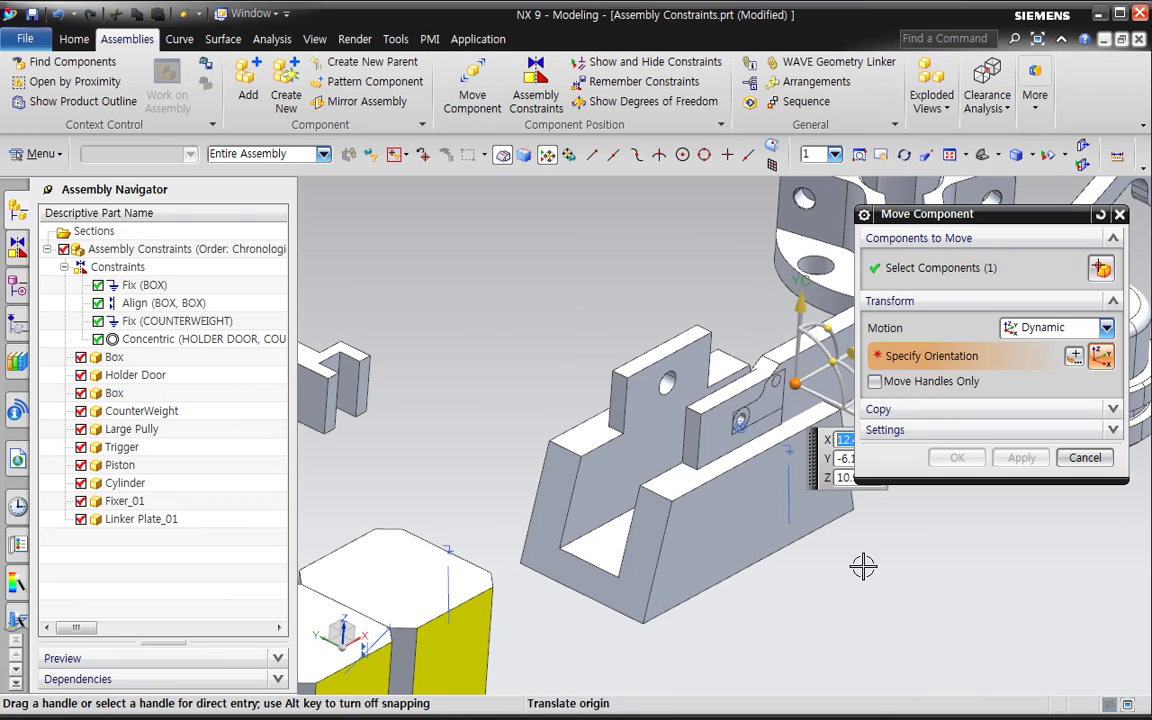
middle_click_drag(872, 566, 705, 558, "shift")
left_click_drag(685, 337, 745, 300)
left_click(740, 418)
left_click(628, 376)
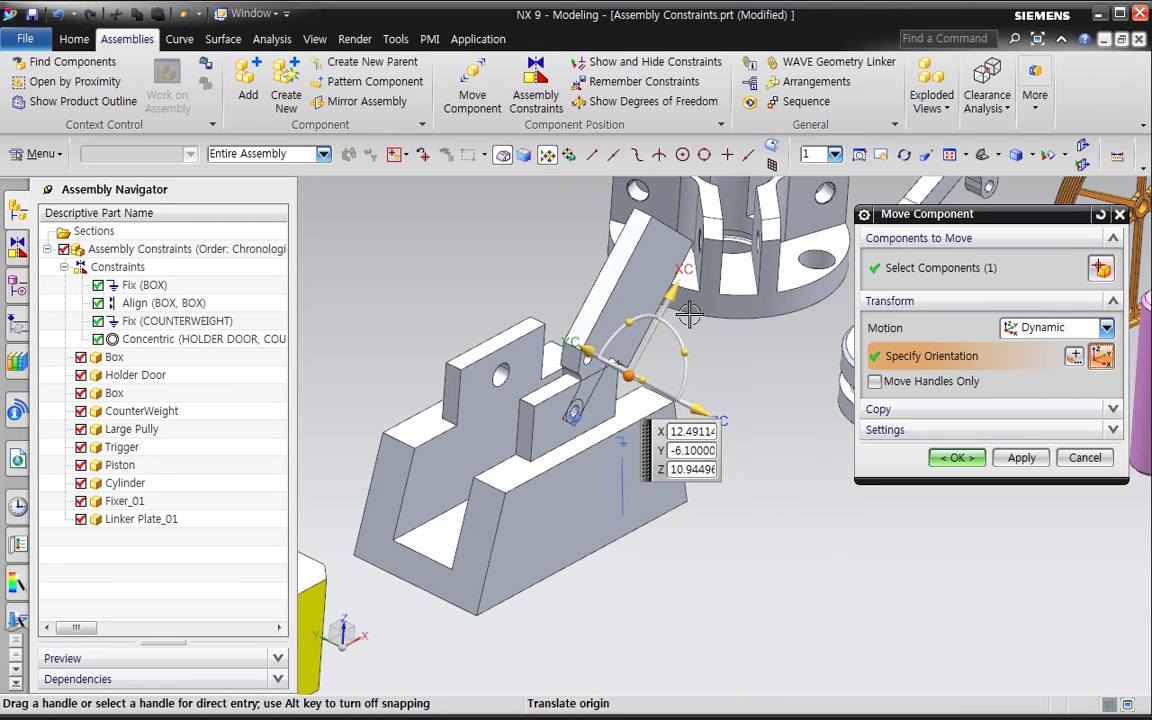
left_click(672, 289)
left_click(578, 347)
left_click_drag(496, 316, 610, 362)
left_click_drag(688, 355, 690, 410)
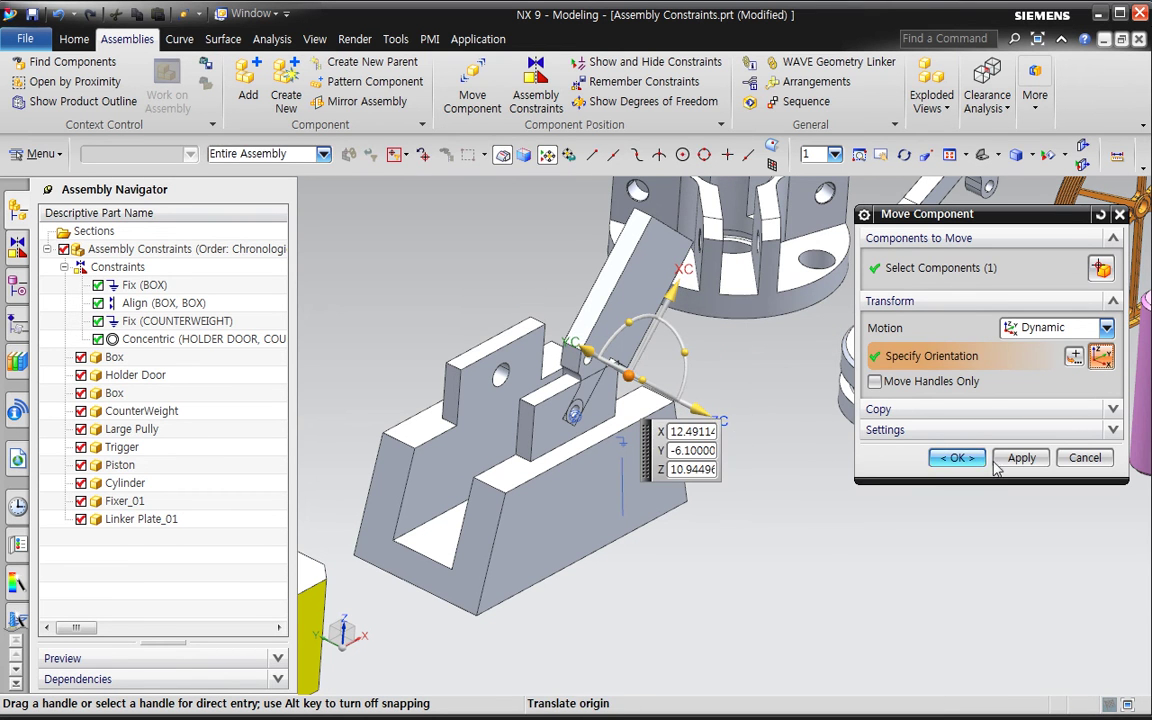
left_click(1085, 457)
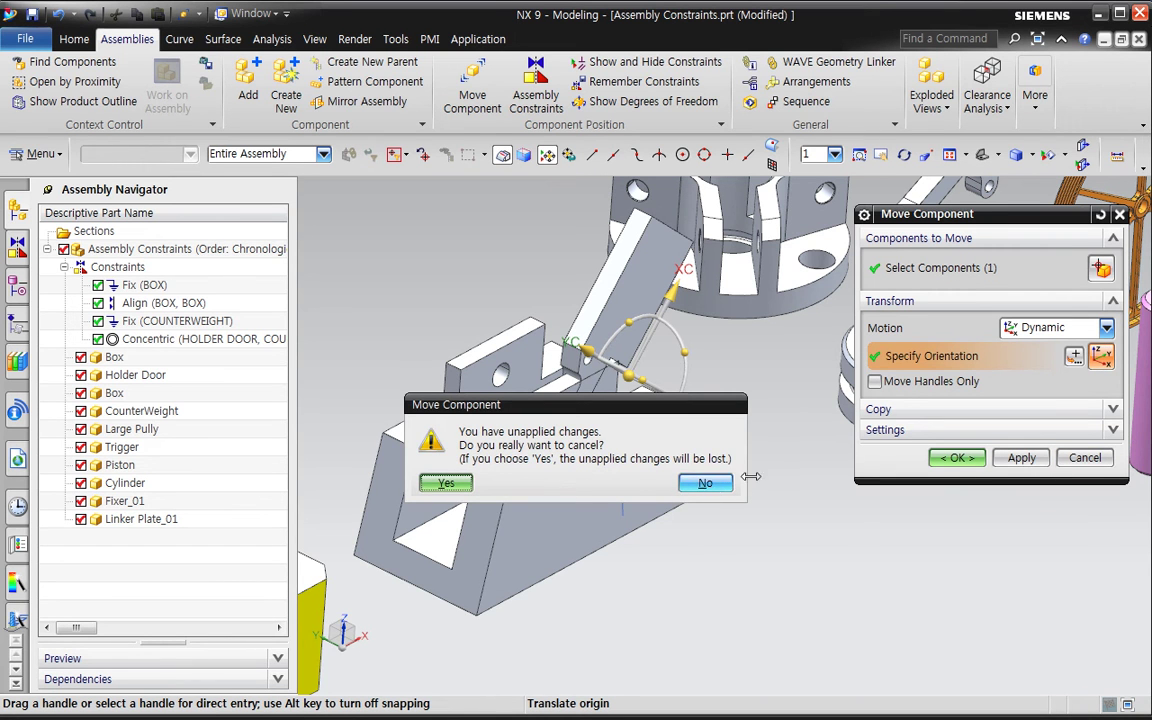
left_click(450, 485)
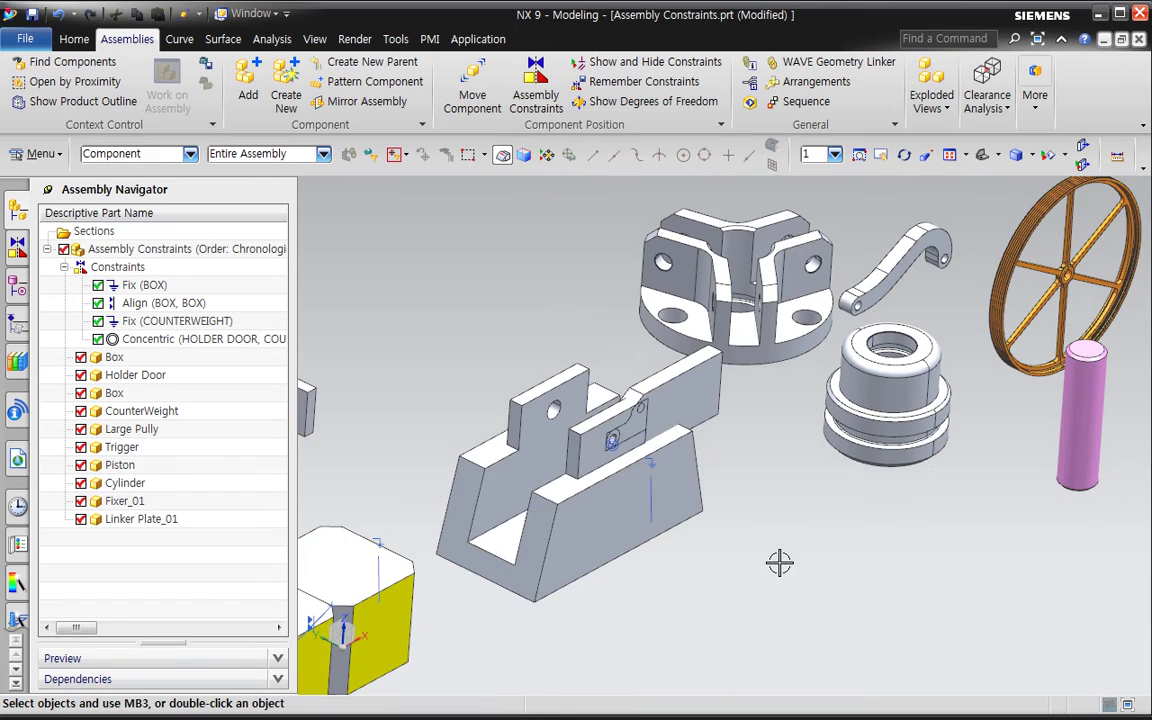
- Remove the Concentric constraint again and separate the Holder Door from the CounterWeight
left_click(200, 339)
key("Delete")
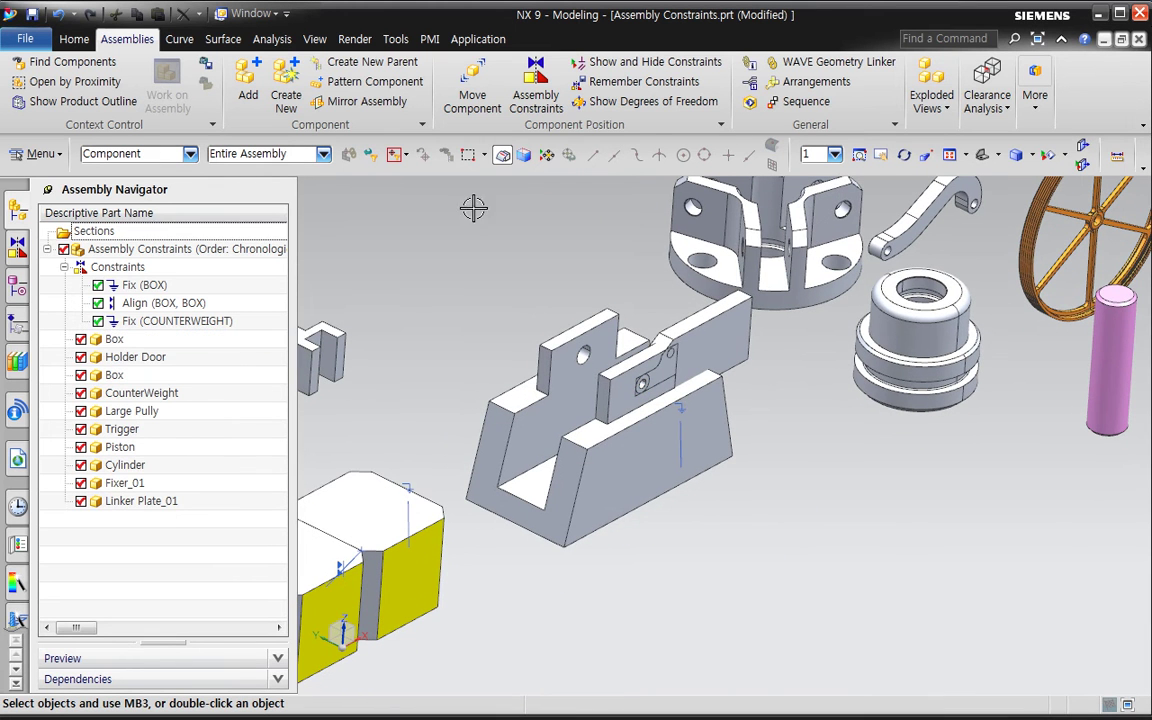
left_click(472, 92)
left_click(712, 341)
left_click_drag(690, 380, 850, 436)
left_click(957, 458)
- Add a Distance constraint between the CounterWeight's outer side face and the Holder Door's side face
middle_click_drag(756, 571, 729, 555)
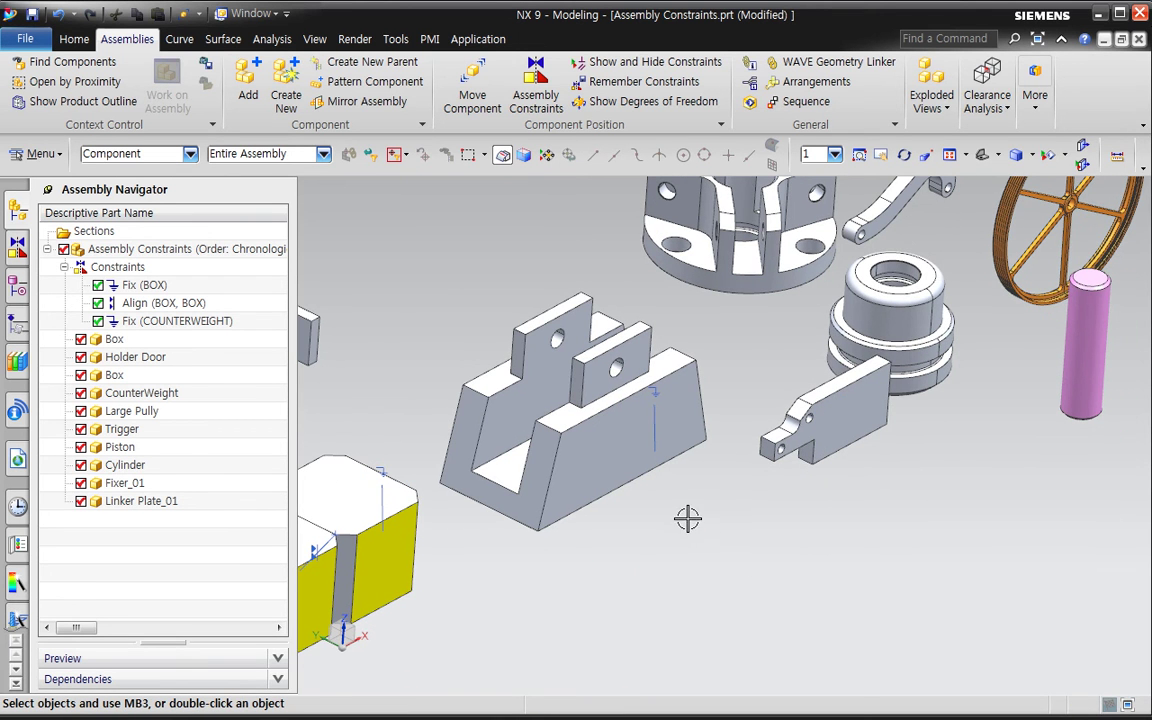
scroll(687, 519, "down", 2)
middle_click_drag(699, 545, 541, 380)
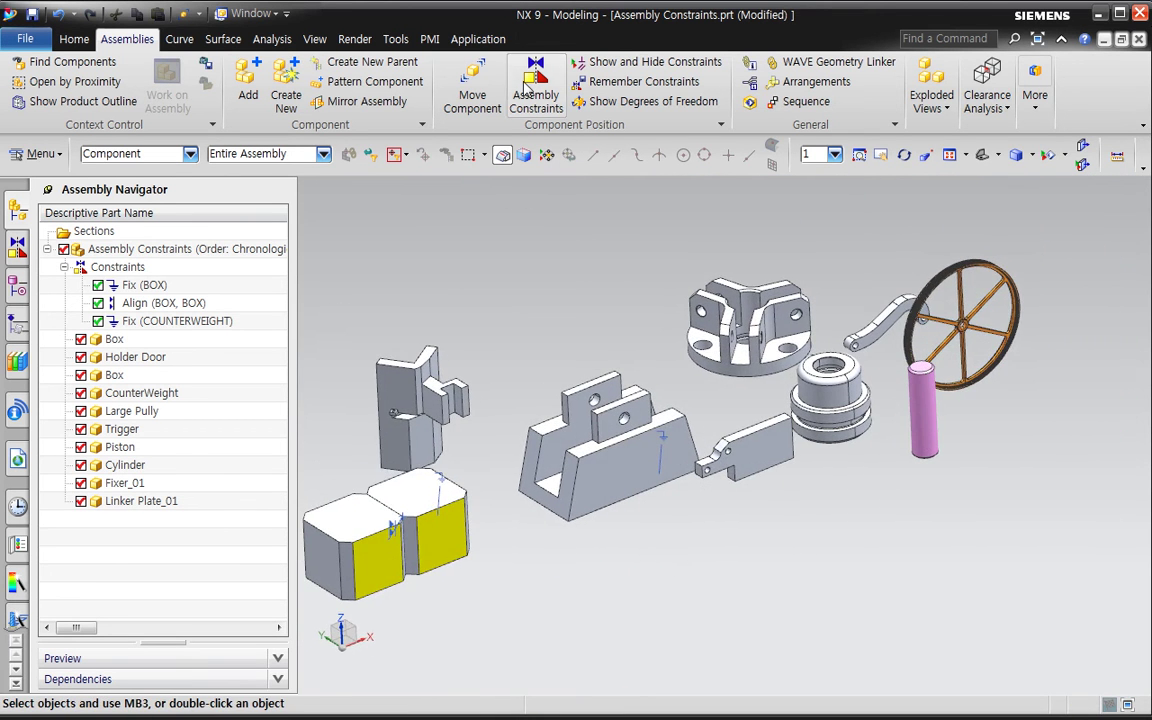
left_click(536, 85)
left_click(1106, 264)
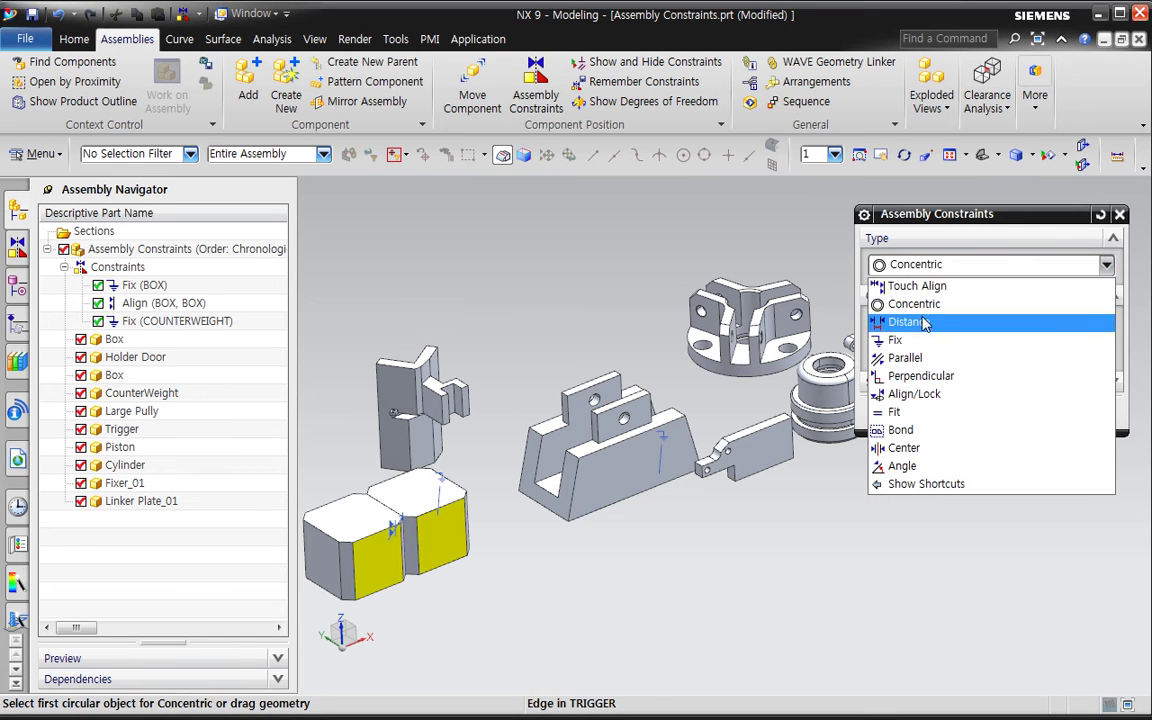
left_click(930, 321)
left_click(644, 475)
middle_click_drag(644, 475, 905, 463)
left_click(716, 340)
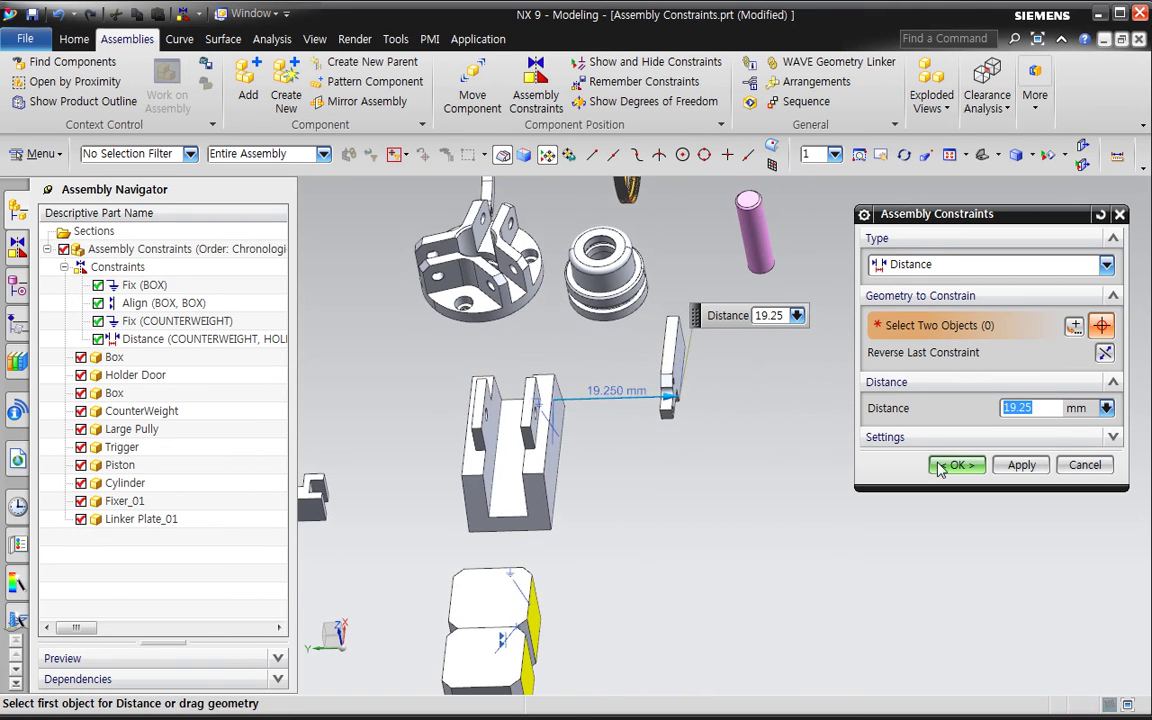
- Set the distance between the CounterWeight and the Holder Door to 19 mm and reverse the last constraint
key("F8")
type("20")
key("Return")
middle_click_drag(737, 491, 573, 480, "shift")
mouse_move(527, 363)
left_mouse_down()
mouse_move(694, 368)
mouse_move(527, 373)
left_mouse_up()
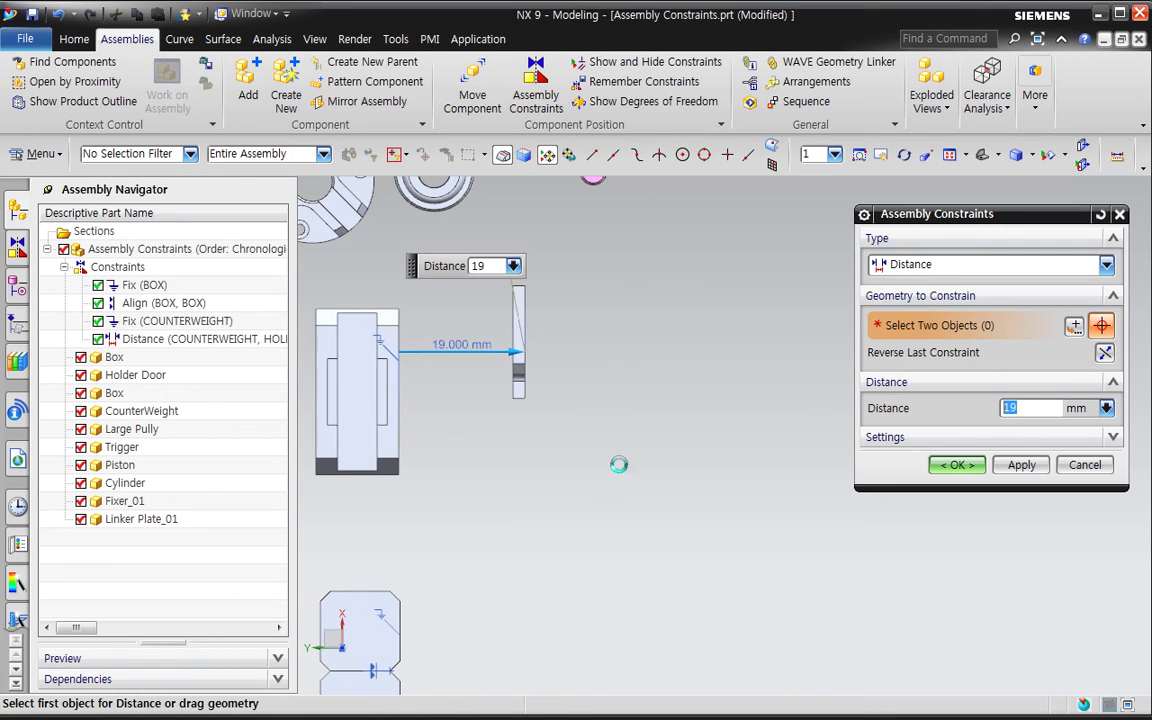
middle_click_drag(638, 458, 712, 470, "shift")
left_click_drag(914, 235, 767, 278)
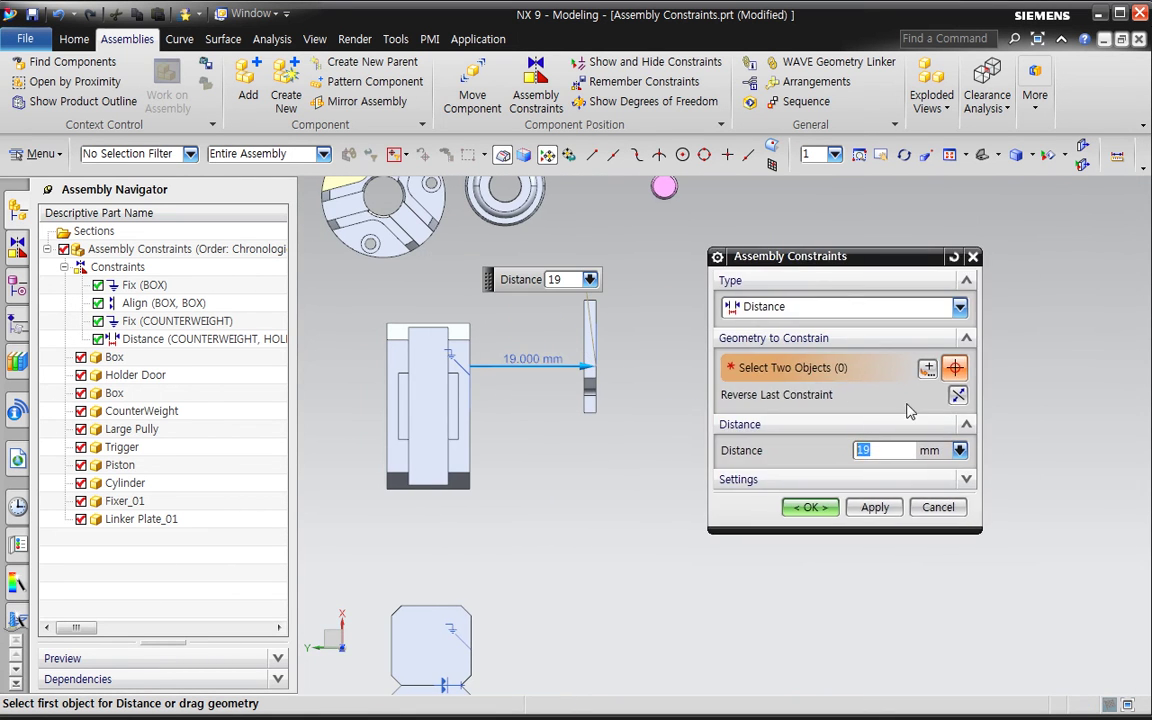
left_click(957, 394)
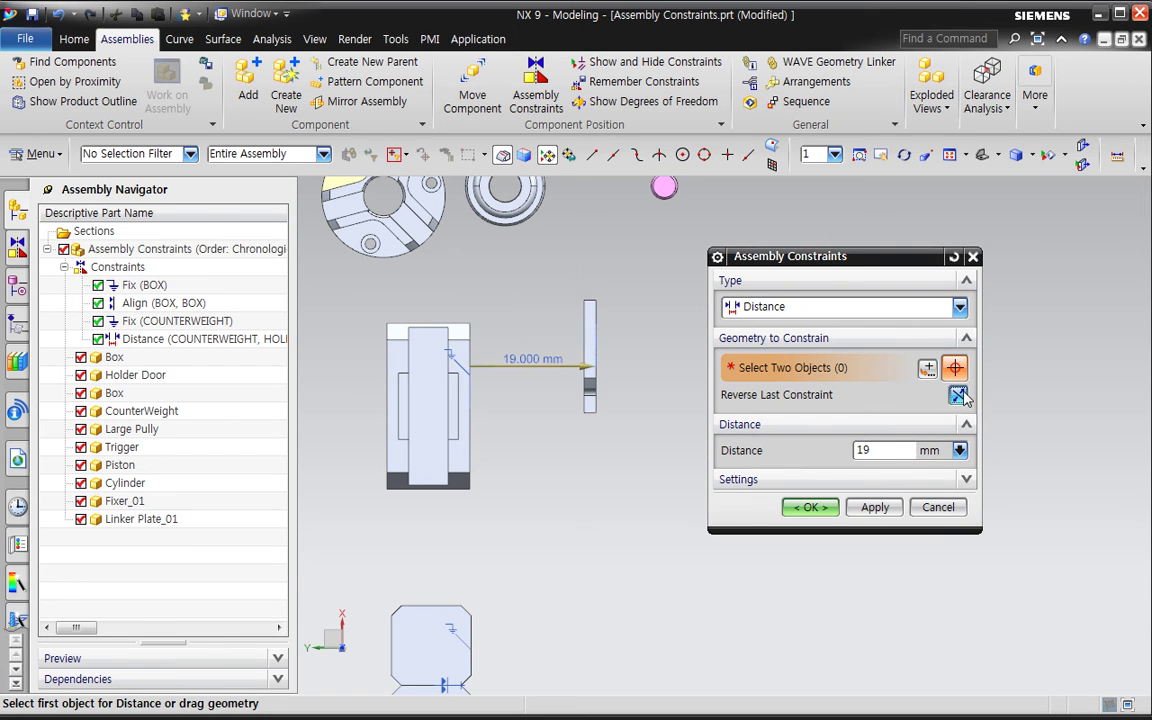
middle_click_drag(561, 526, 629, 591, "shift")
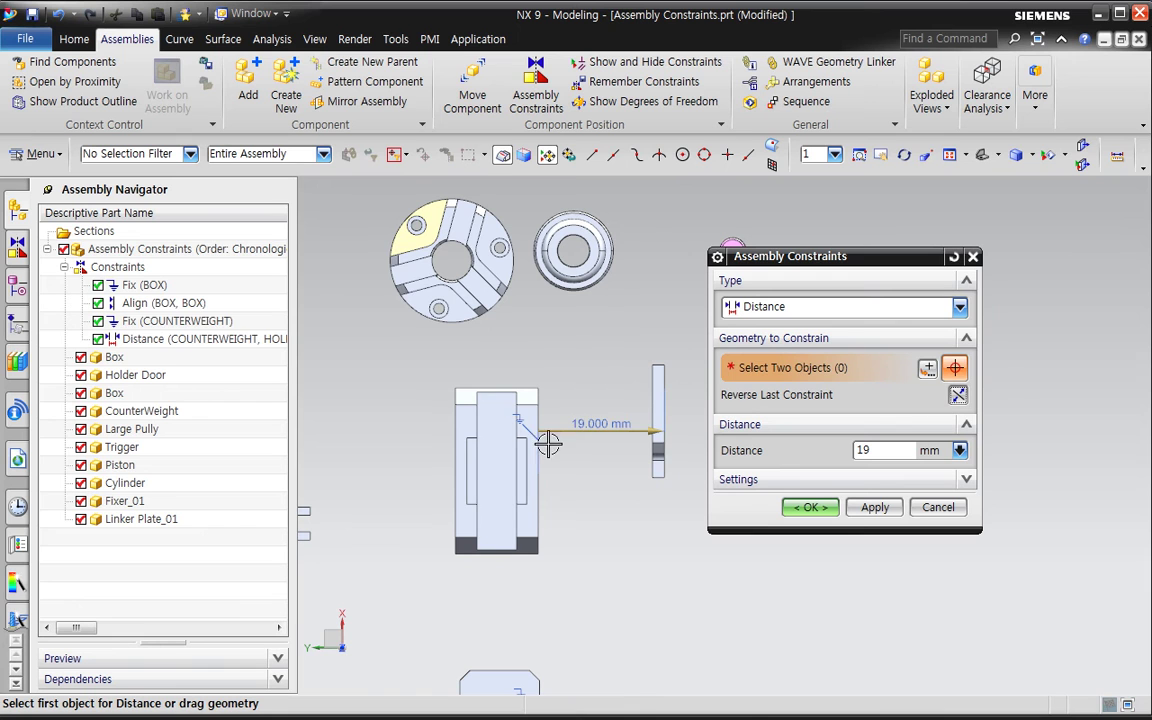
- Drive the CounterWeight-to-Holder Door distance by a measurement between the arc centres of the three-lug flange's central hole and the Piston's bore
left_click(958, 451)
left_click(972, 471)
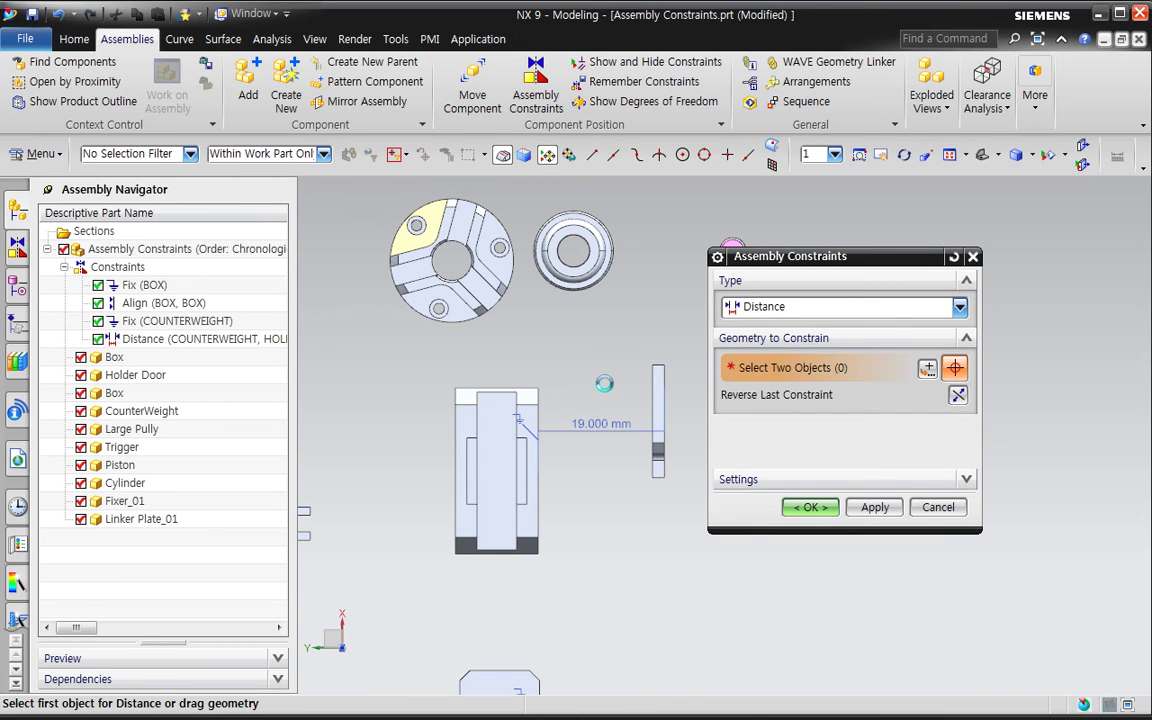
middle_click_drag(596, 375, 698, 352, "shift")
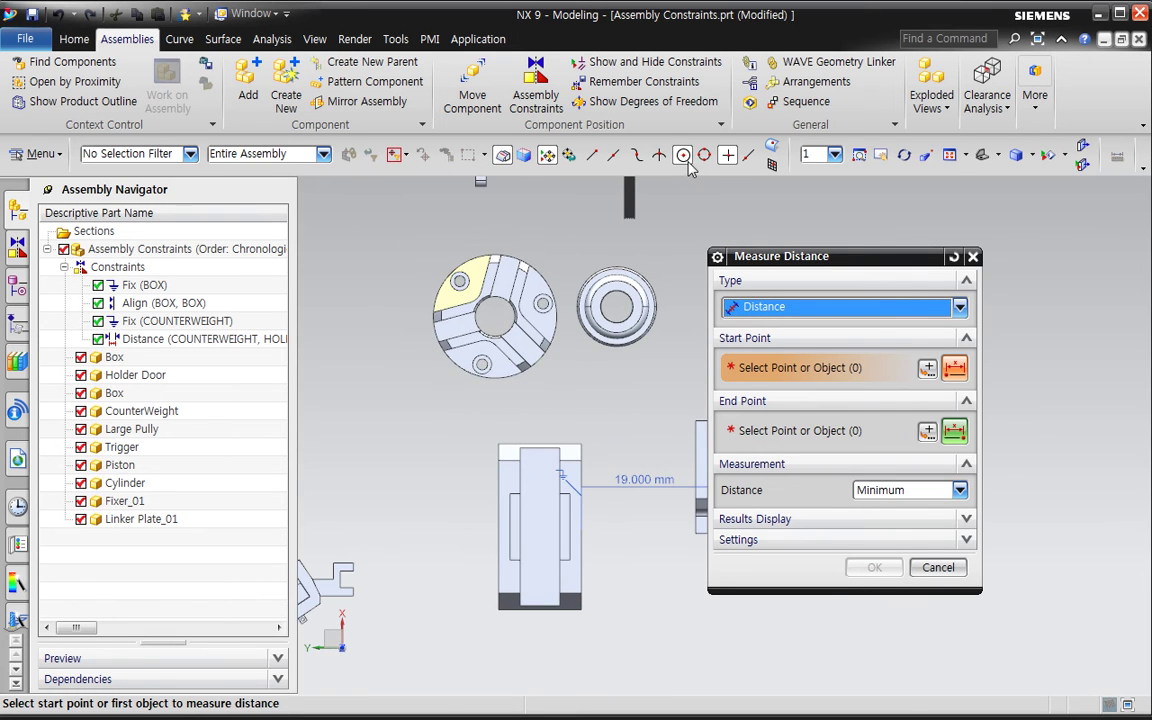
scroll(417, 363, "up", 5)
left_click(663, 298)
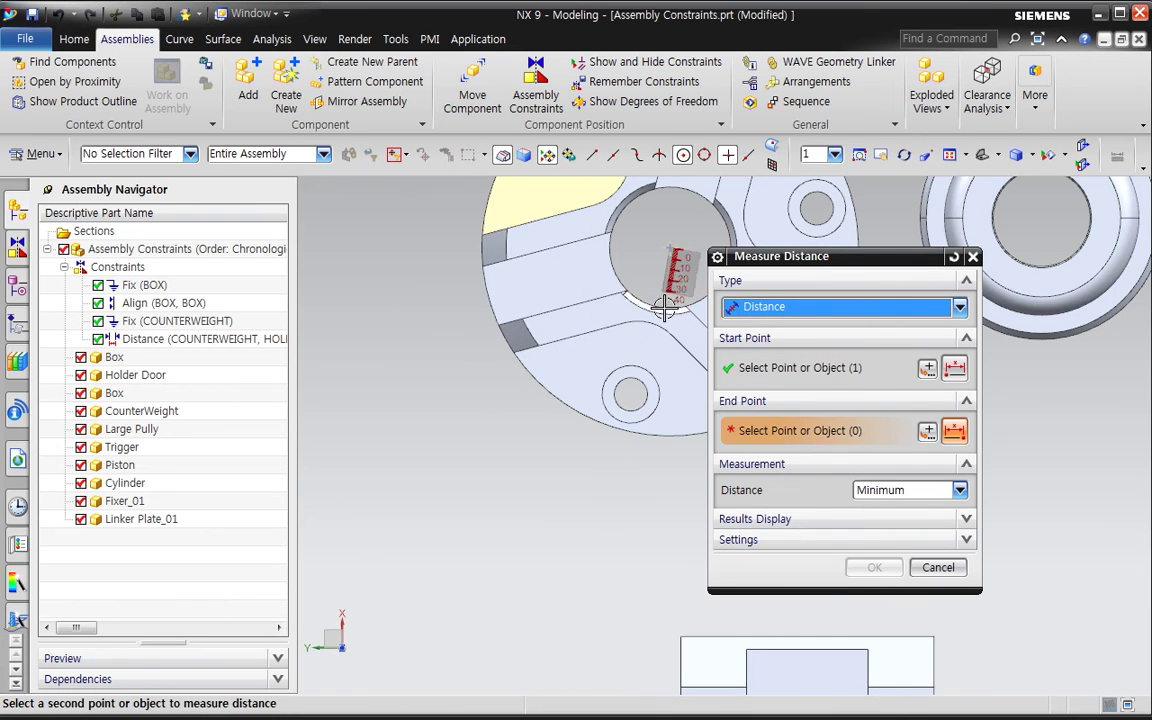
middle_click_drag(663, 298, 330, 365, "shift")
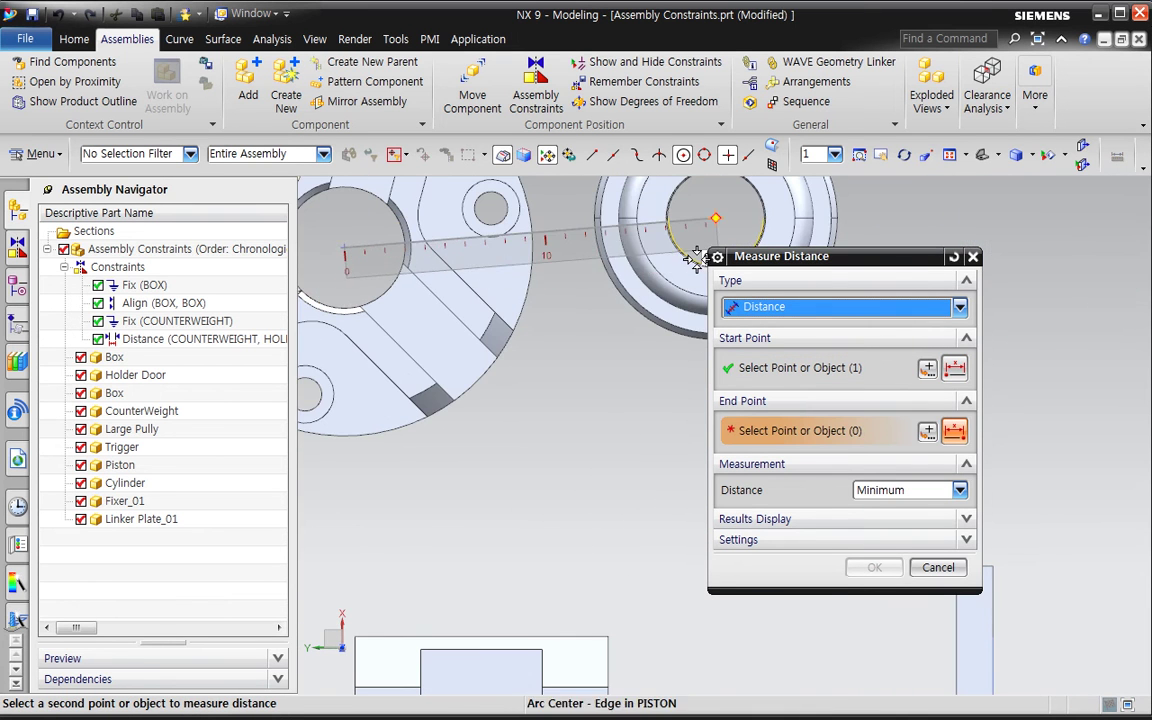
left_click(650, 341)
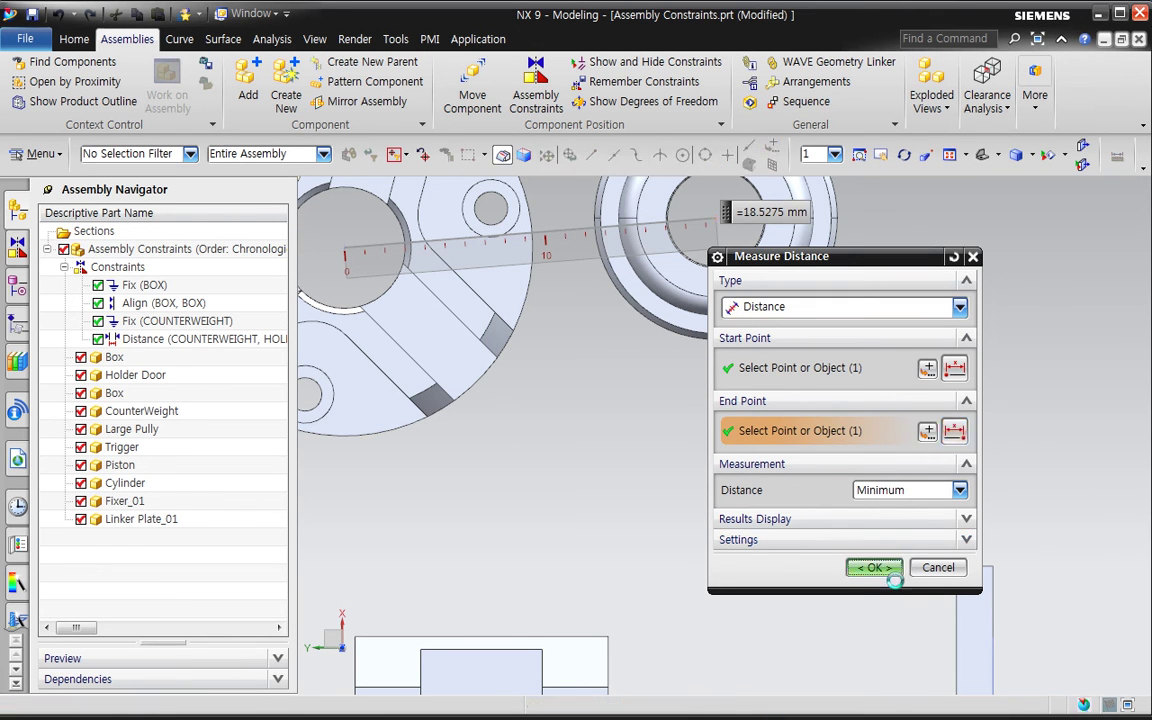
left_click(878, 567)
middle_click_drag(840, 520, 636, 397)
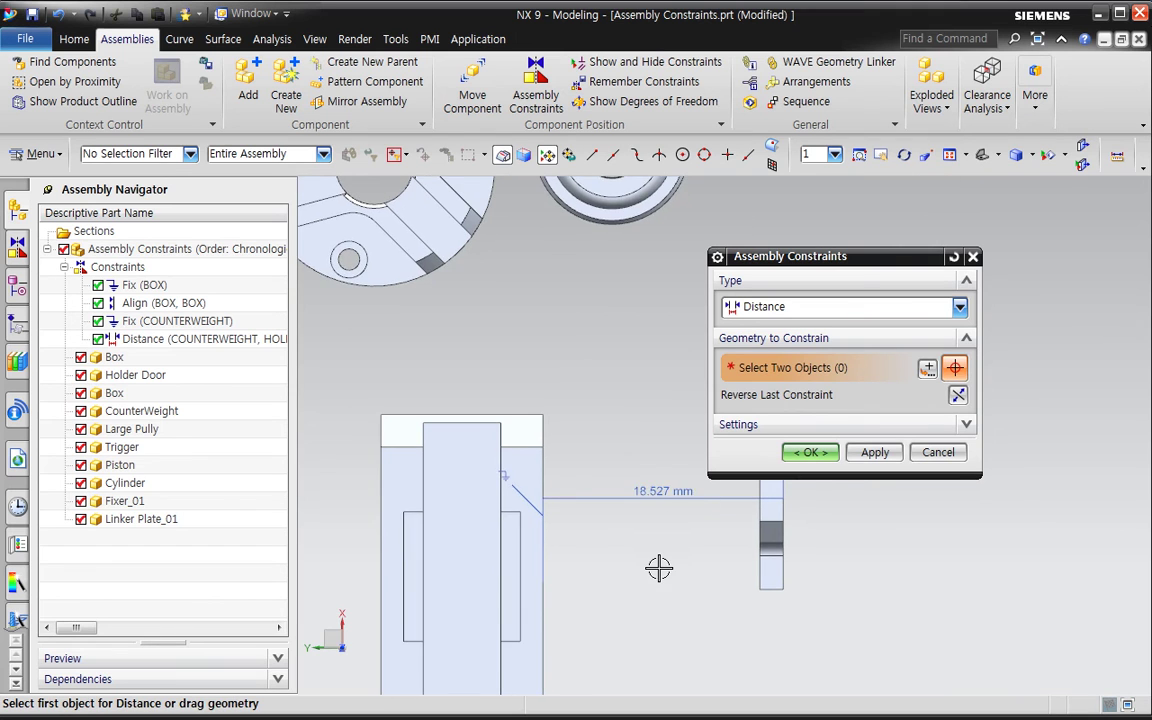
scroll(660, 566, "up", 3)
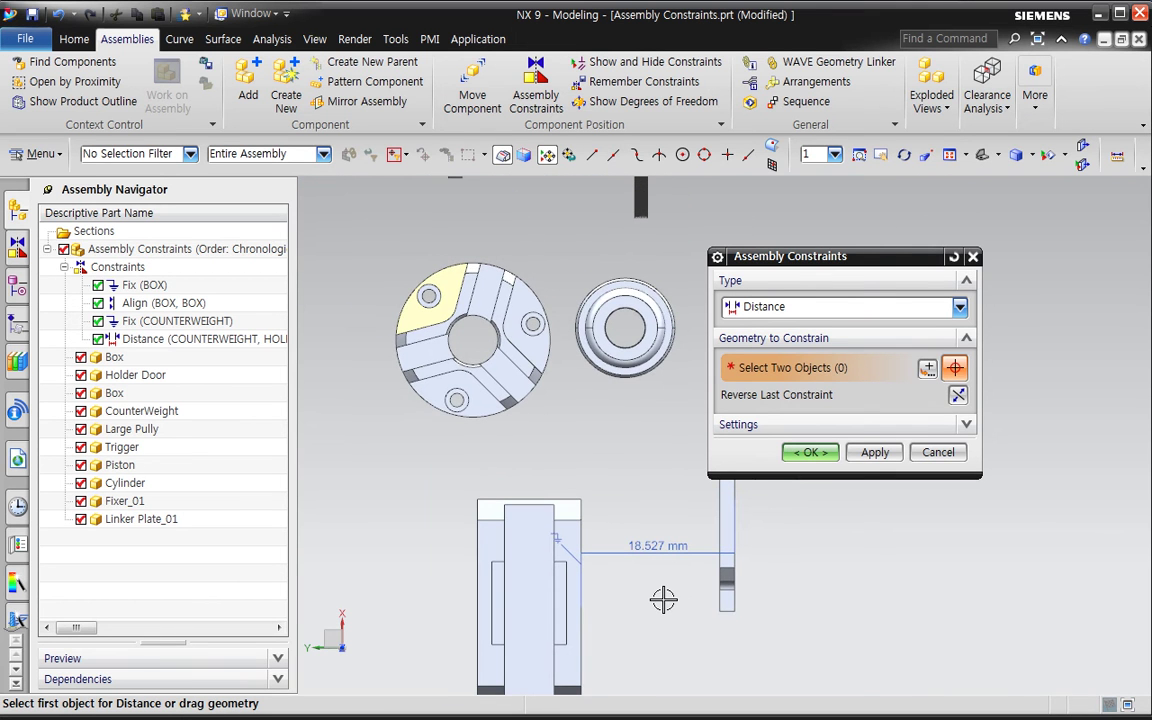
- Show the constraint settings and accept the Distance constraint between the CounterWeight and the Holder Door
left_click(966, 425)
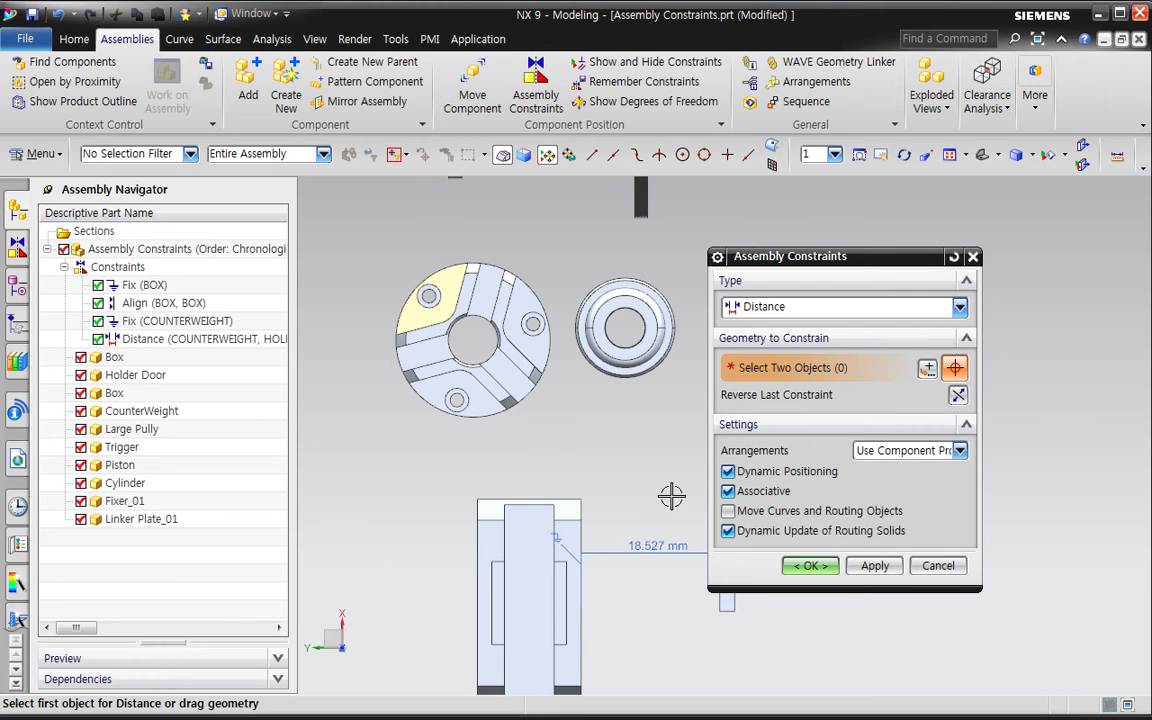
middle_click_drag(615, 479, 790, 570)
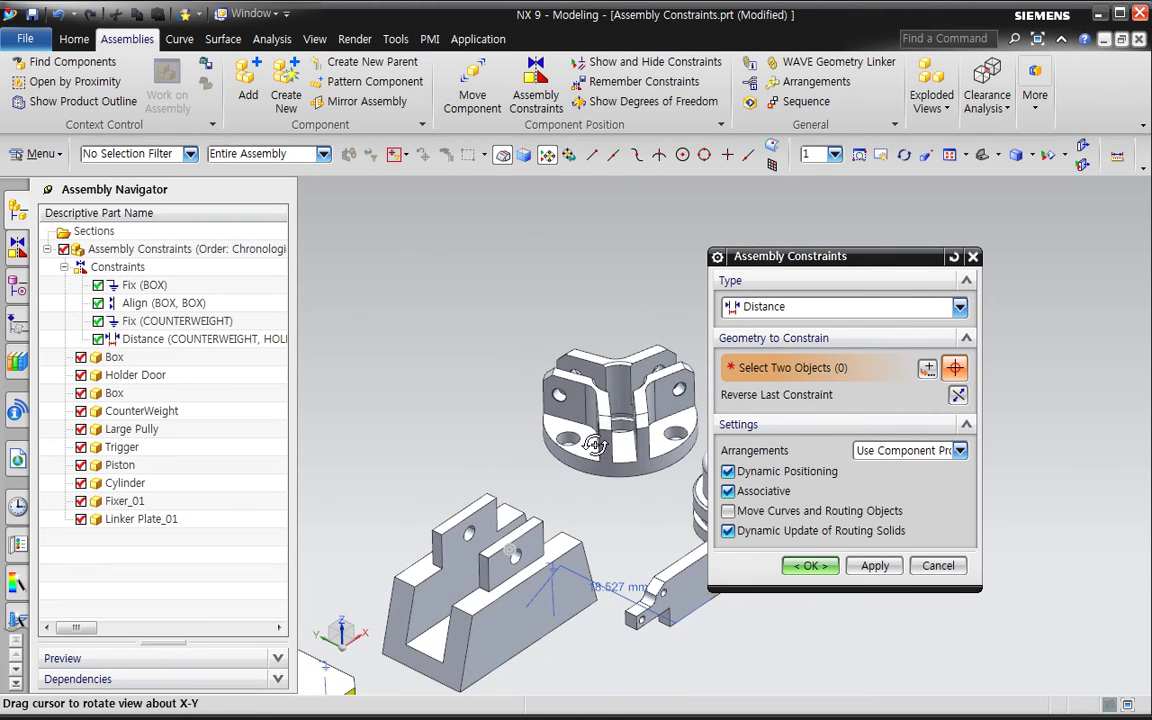
left_click(812, 566)
middle_click_drag(707, 578, 710, 606, "shift")
key("F8")
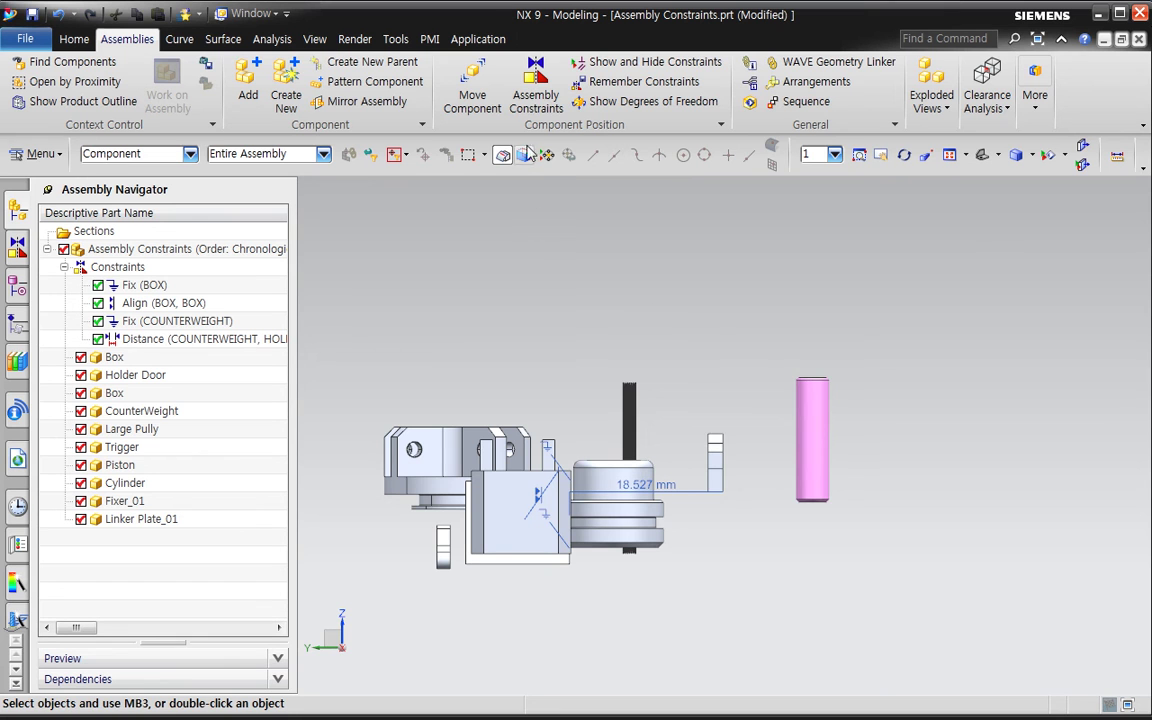
- Add a Distance constraint between the Piston and the Holder Door
left_click(530, 95)
middle_click_drag(557, 290, 514, 368)
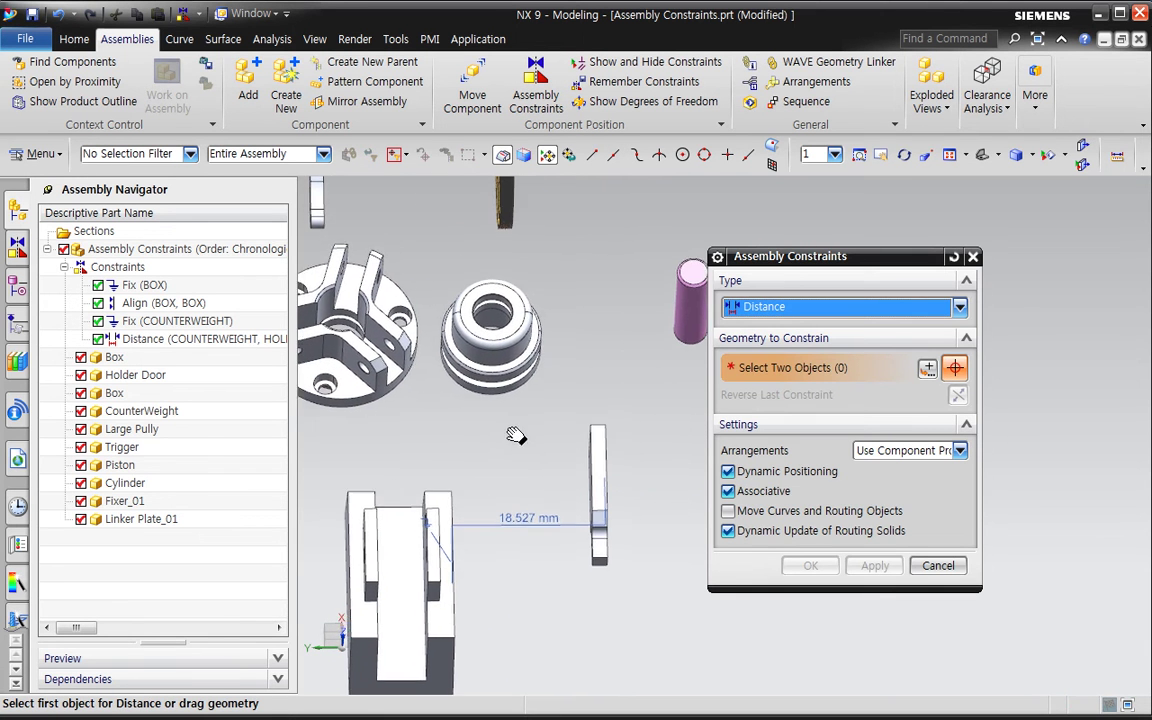
left_click(524, 372)
middle_click_drag(524, 372, 585, 465)
left_click(586, 470)
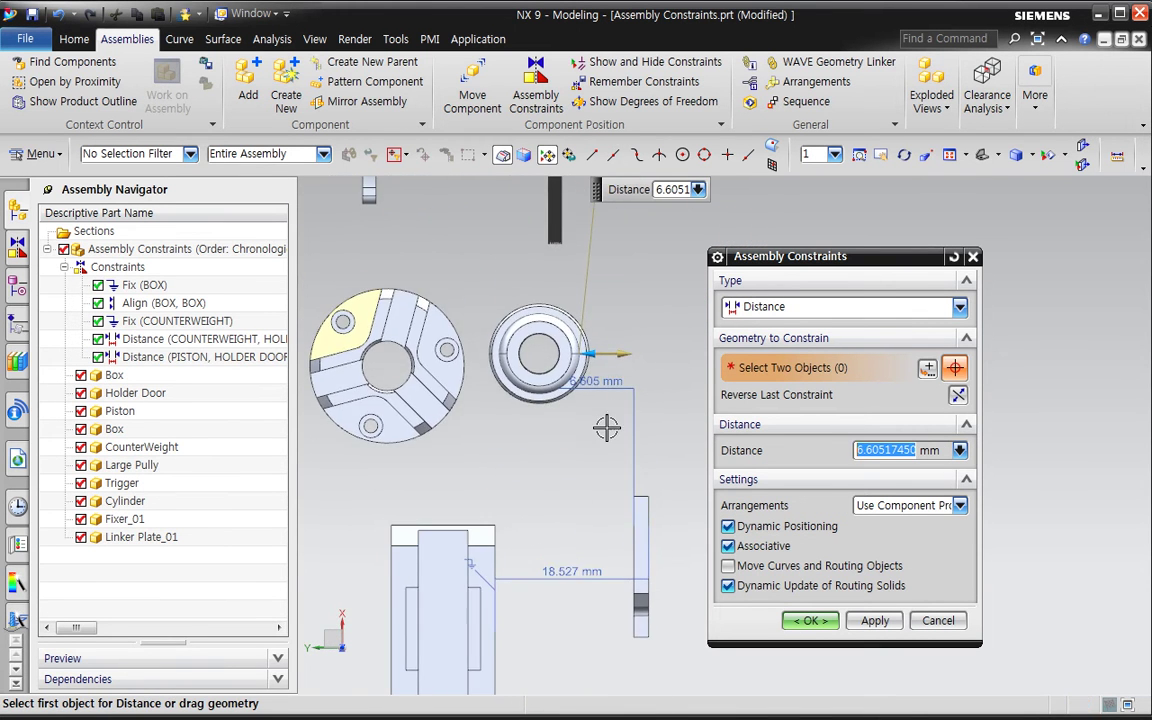
- Set the distance between the Piston and the Holder Door to 10 mm and accept the constraint
scroll(615, 417, "up", 2)
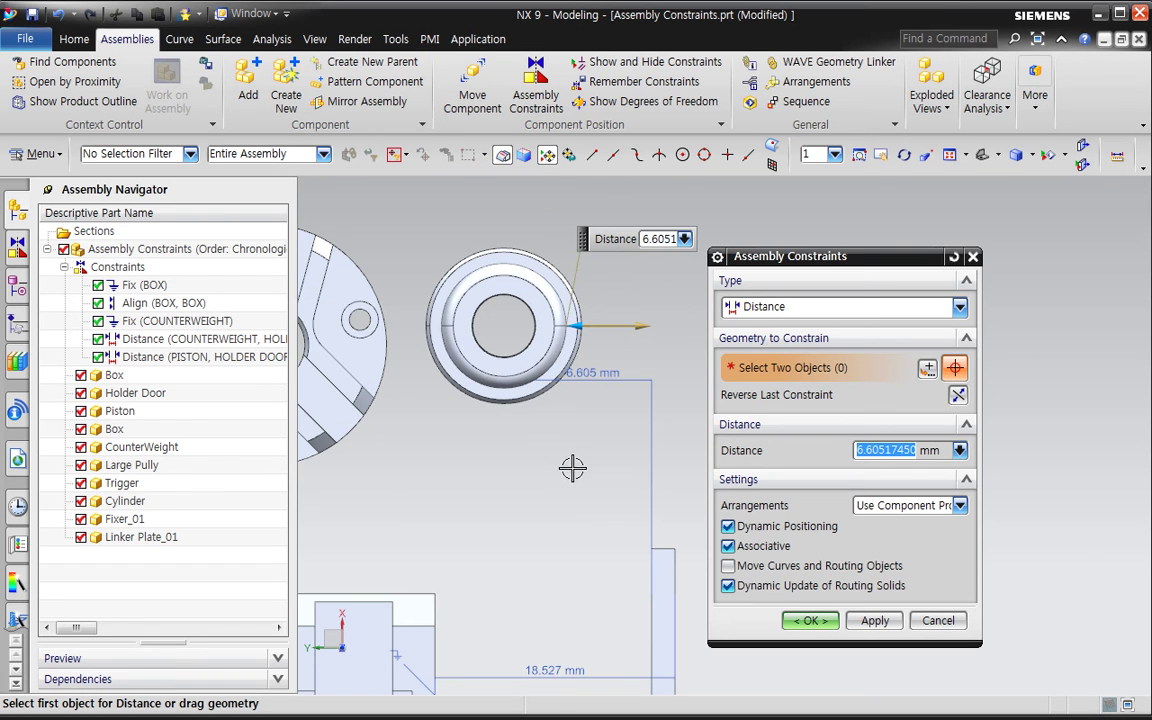
mouse_move(658, 328)
left_mouse_down()
mouse_move(689, 337)
mouse_move(654, 337)
left_mouse_up()
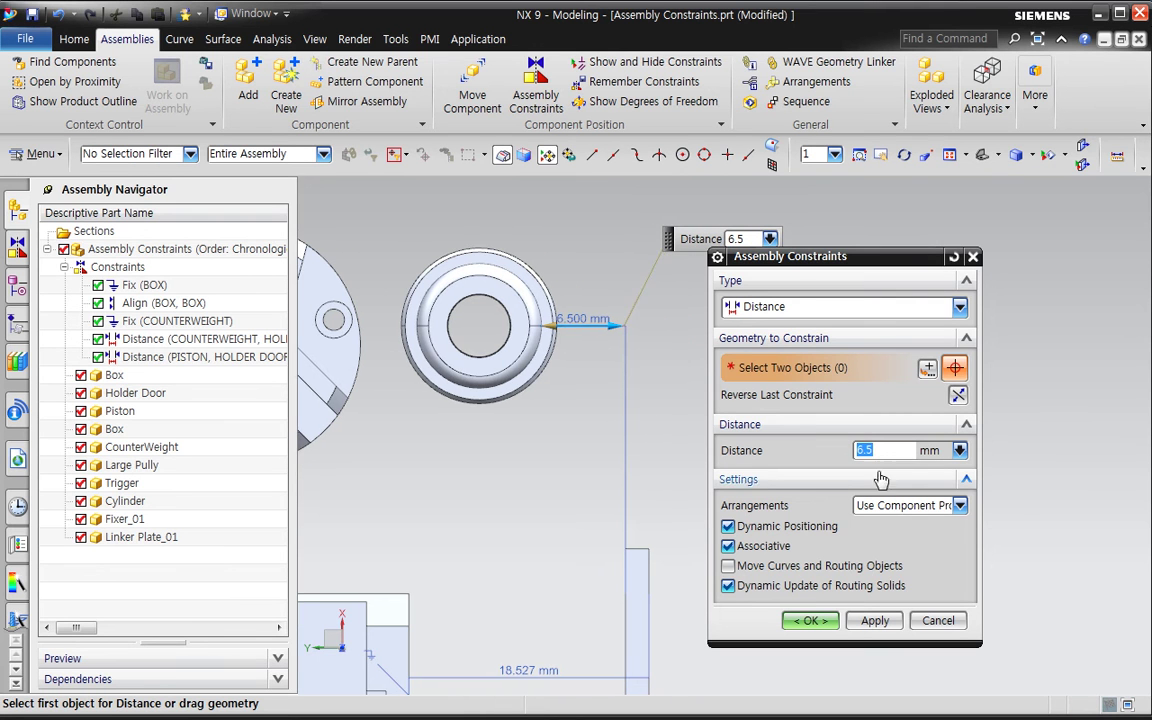
type("10")
key("Tab")
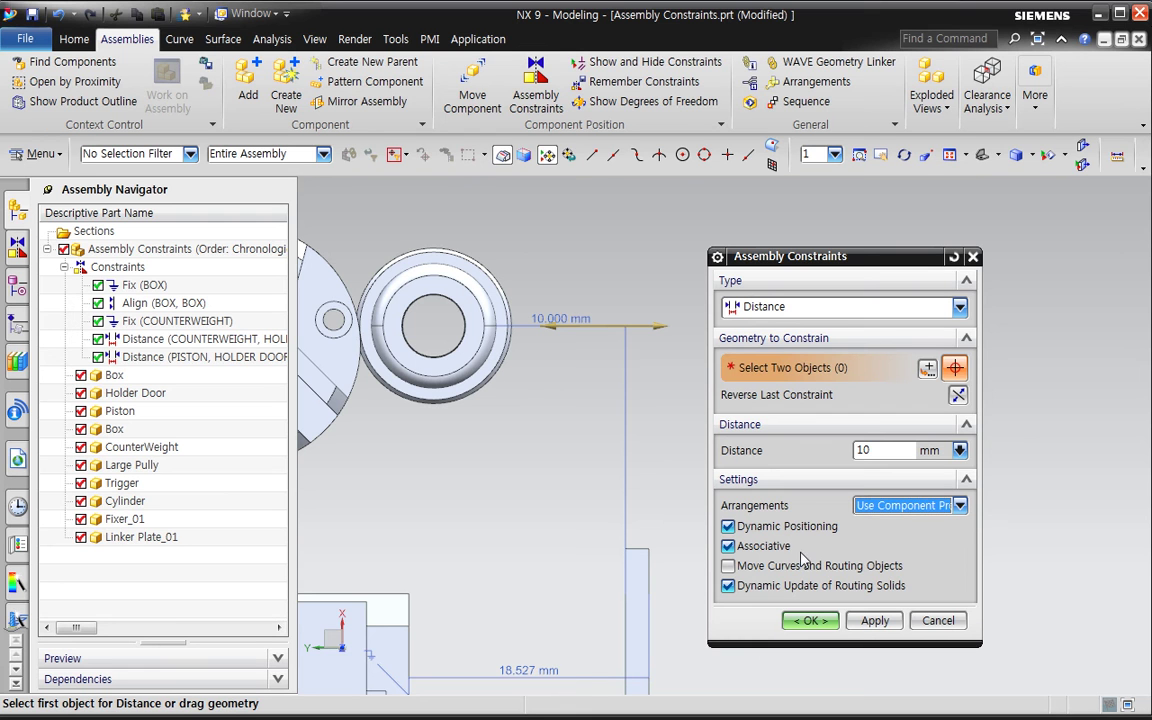
left_click(810, 620)
- Undo the Distance constraint between the Piston and the Holder Door
scroll(630, 558, "down", 3)
middle_click_drag(604, 553, 567, 521)
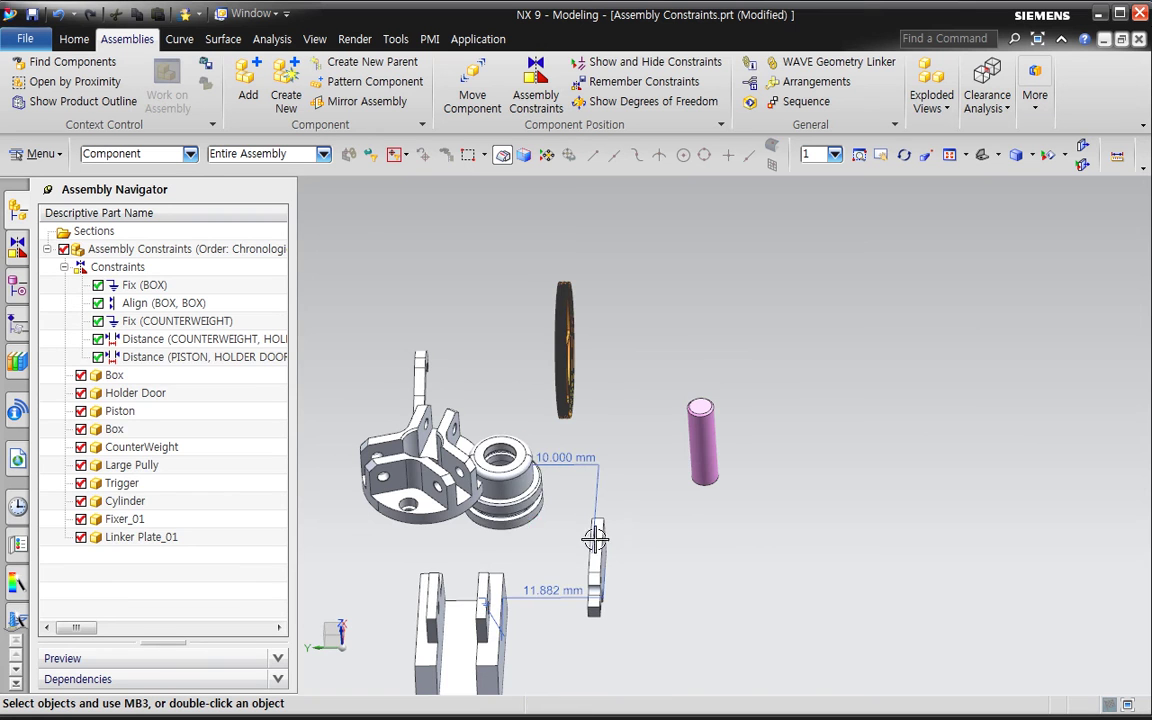
key("ctrl+z")
middle_click_drag(708, 576, 735, 485)
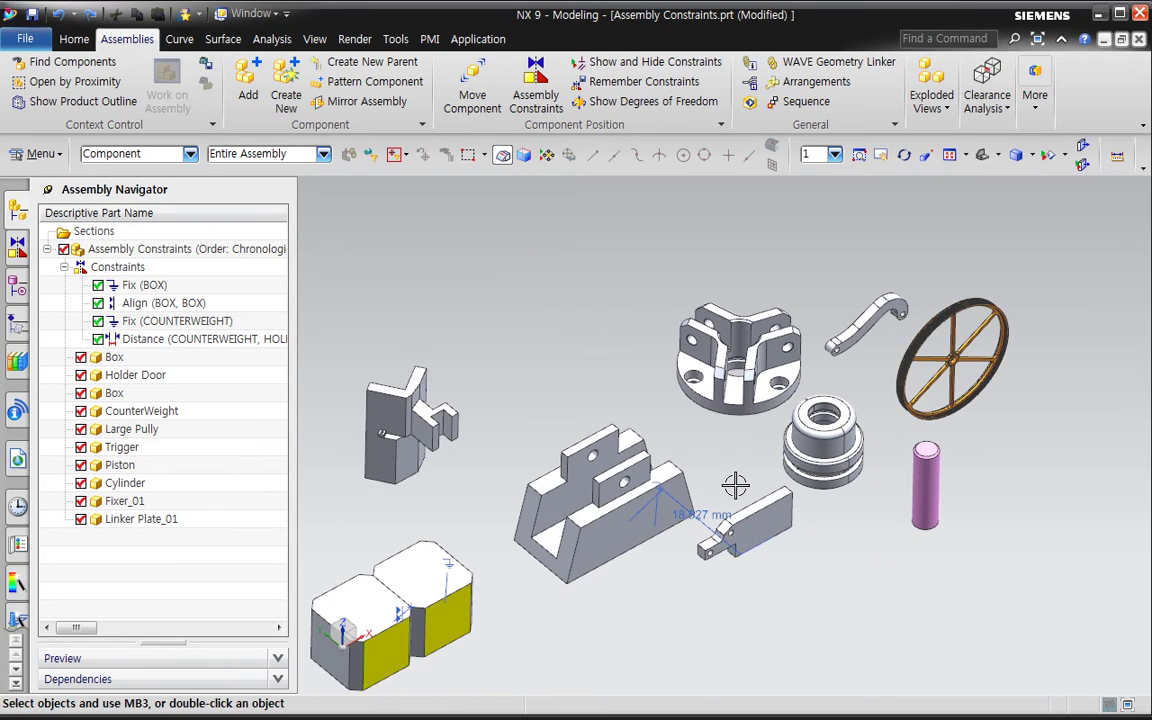
- Try a Distance constraint between the upper edges of the CounterWeight's front lug and the Holder Door, and discard the unapplied changes
left_click(536, 88)
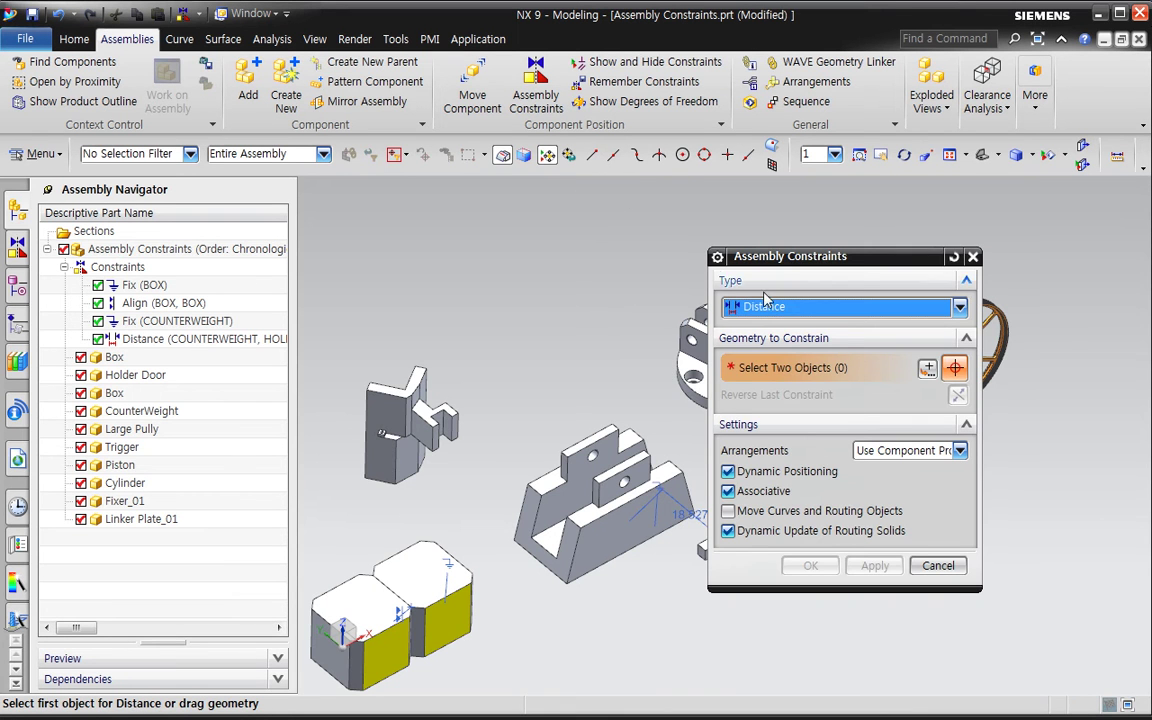
middle_click_drag(672, 403, 542, 289, "shift")
left_click_drag(725, 256, 893, 278)
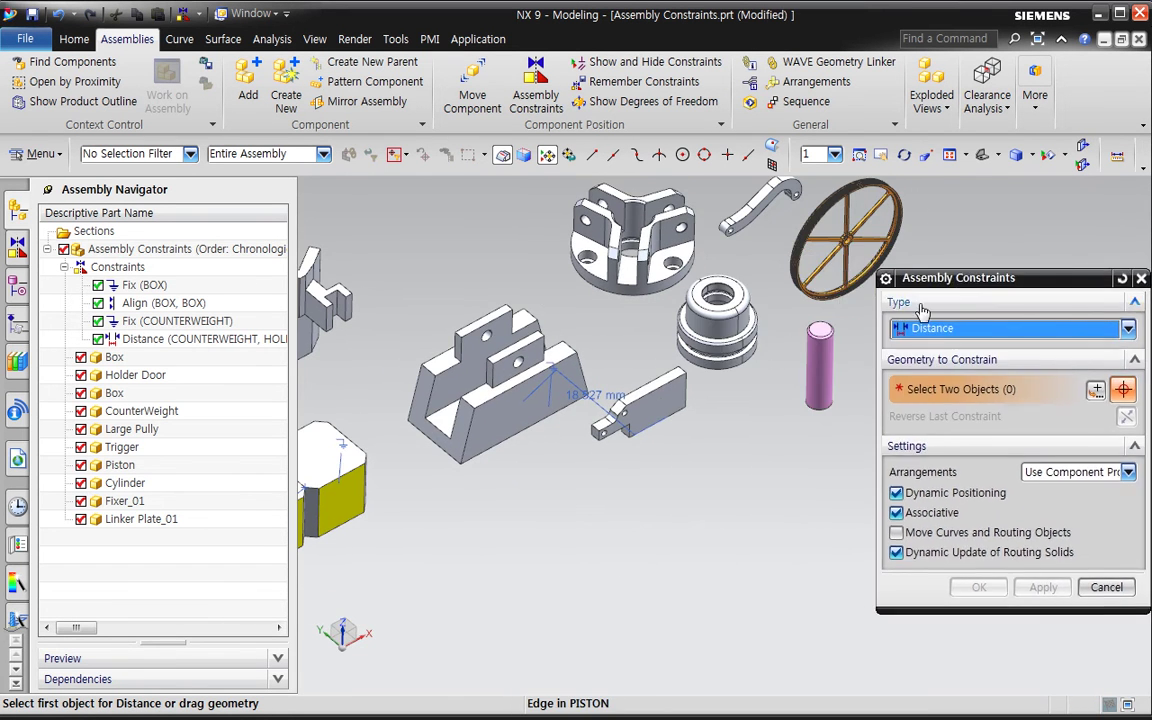
scroll(617, 294, "up", 3)
middle_click_drag(607, 382, 648, 329, "shift")
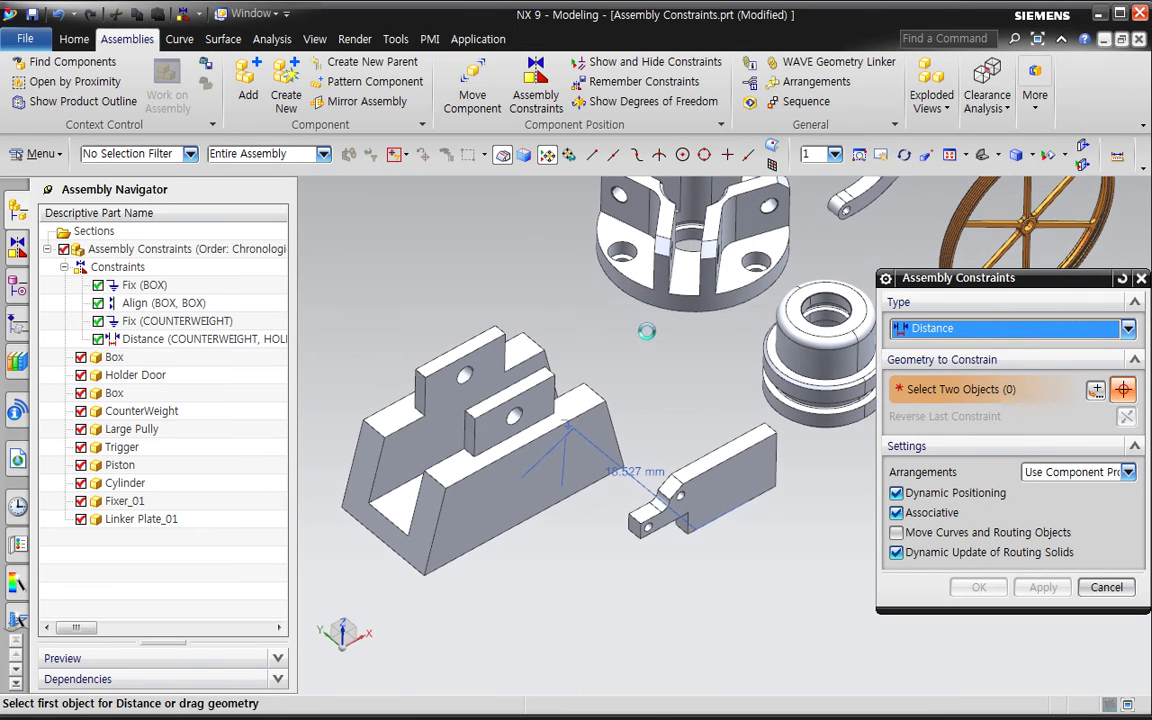
left_click(549, 400)
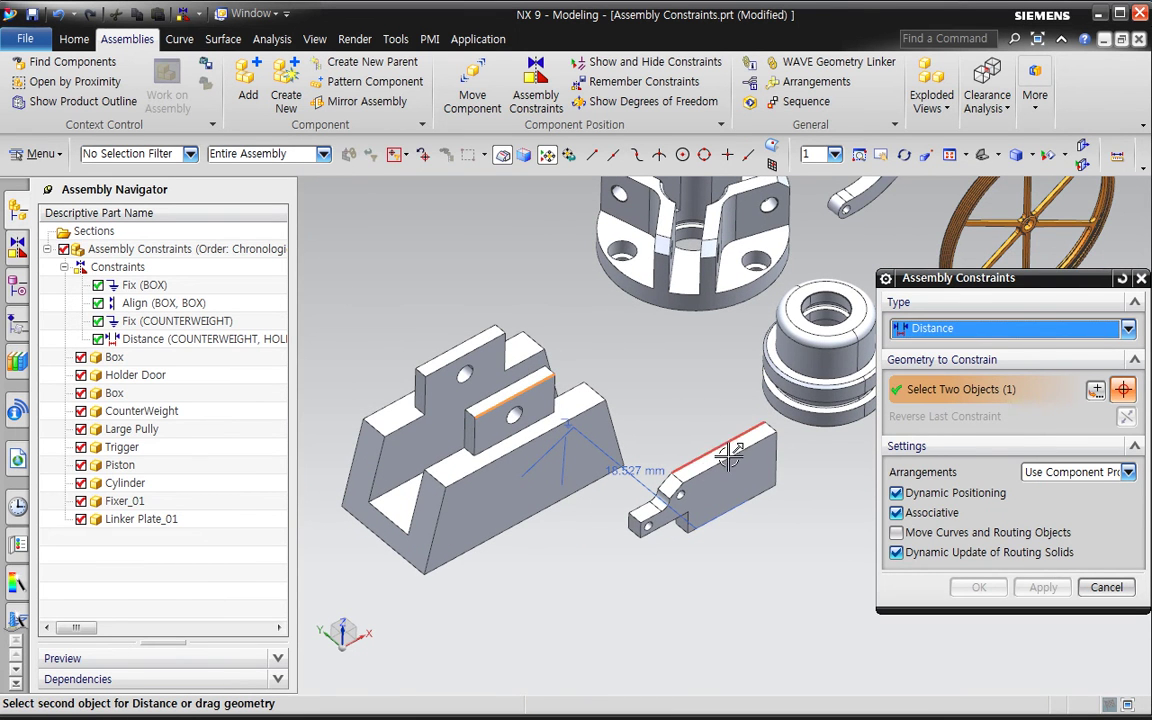
left_click(660, 430)
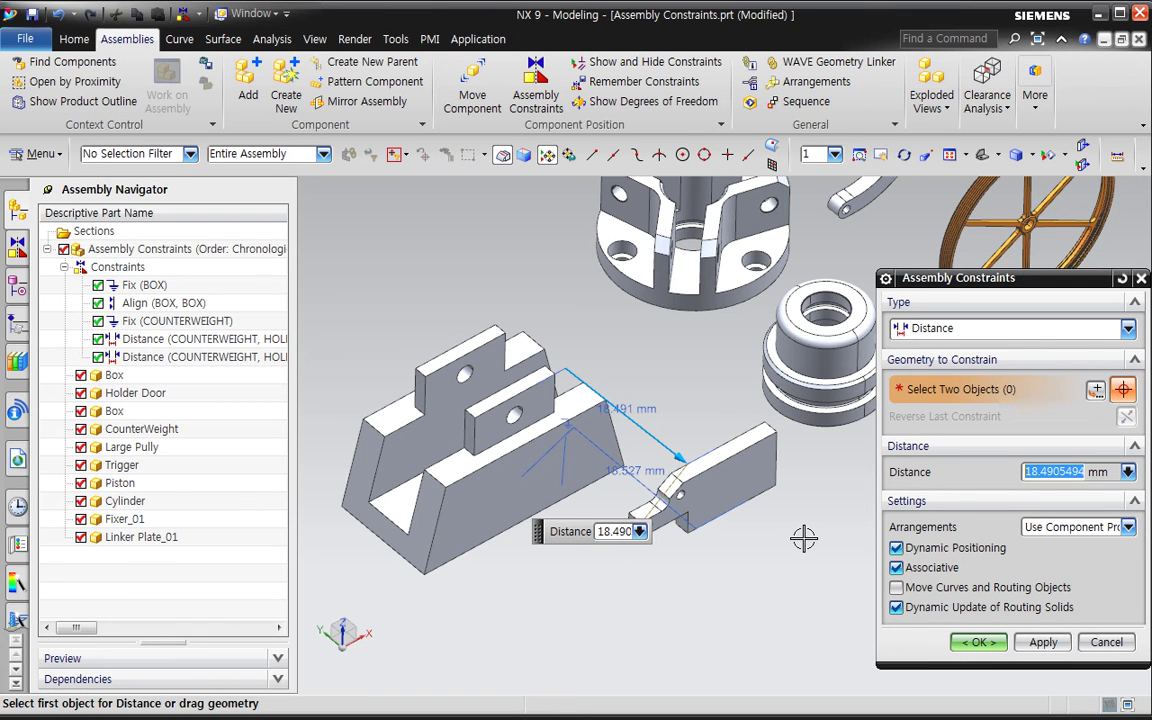
left_click(1107, 643)
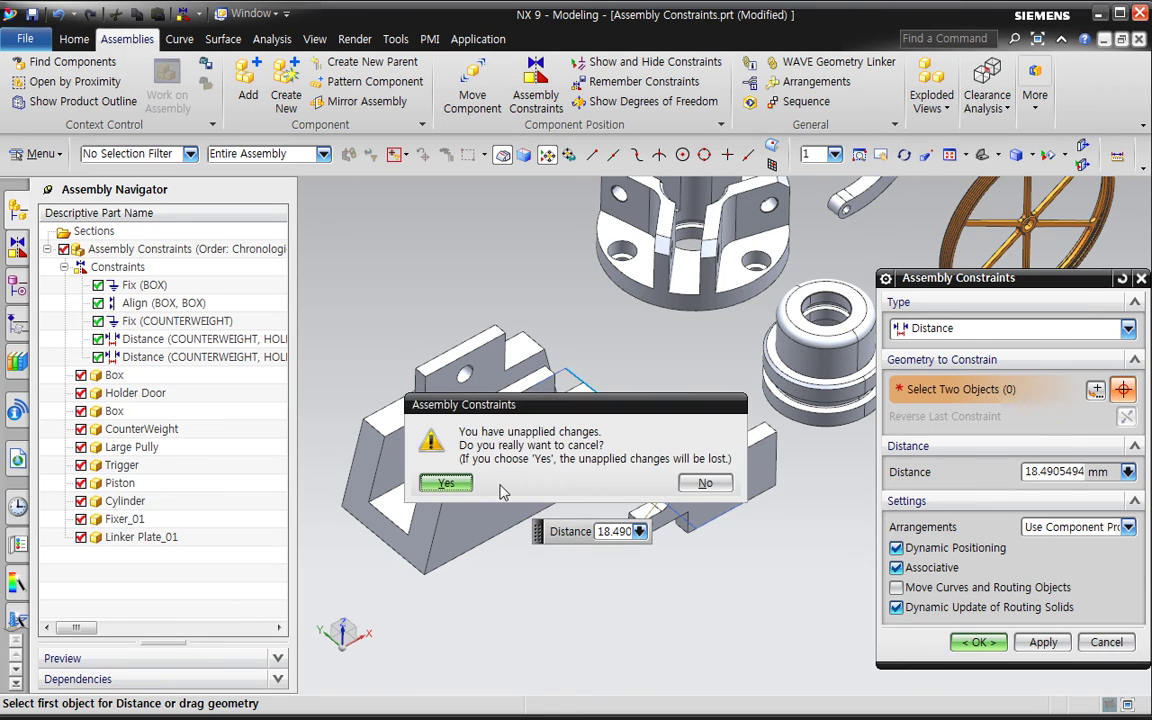
left_click(466, 486)
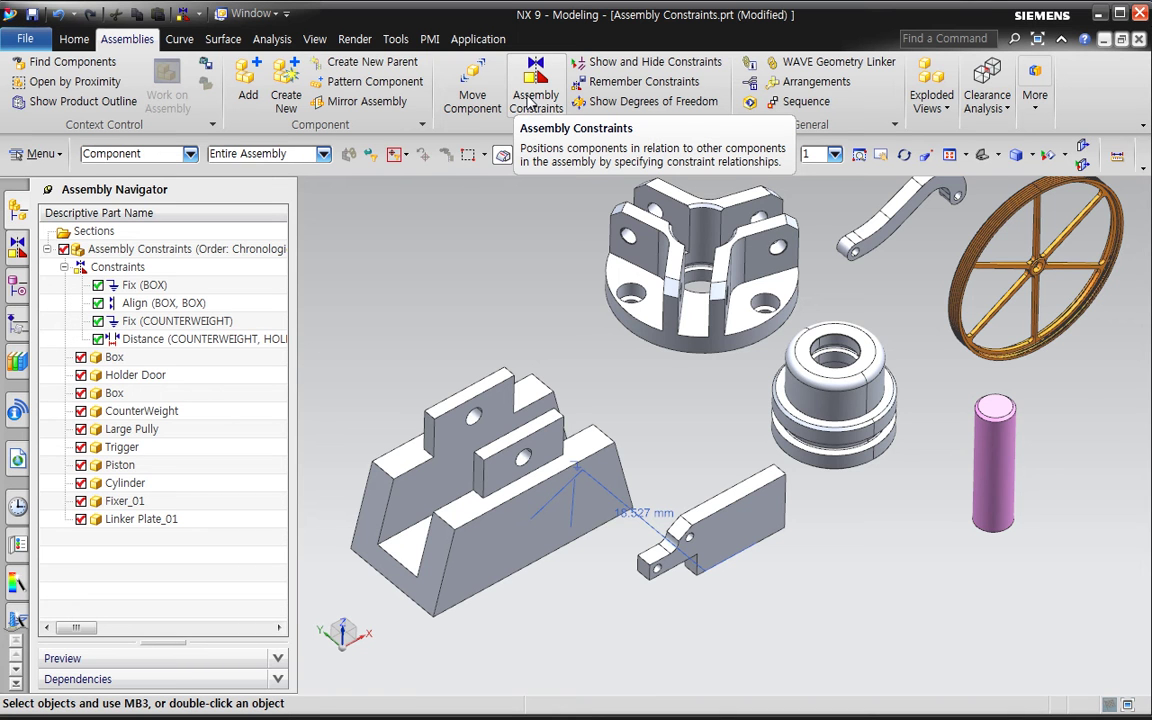
left_click(530, 104)
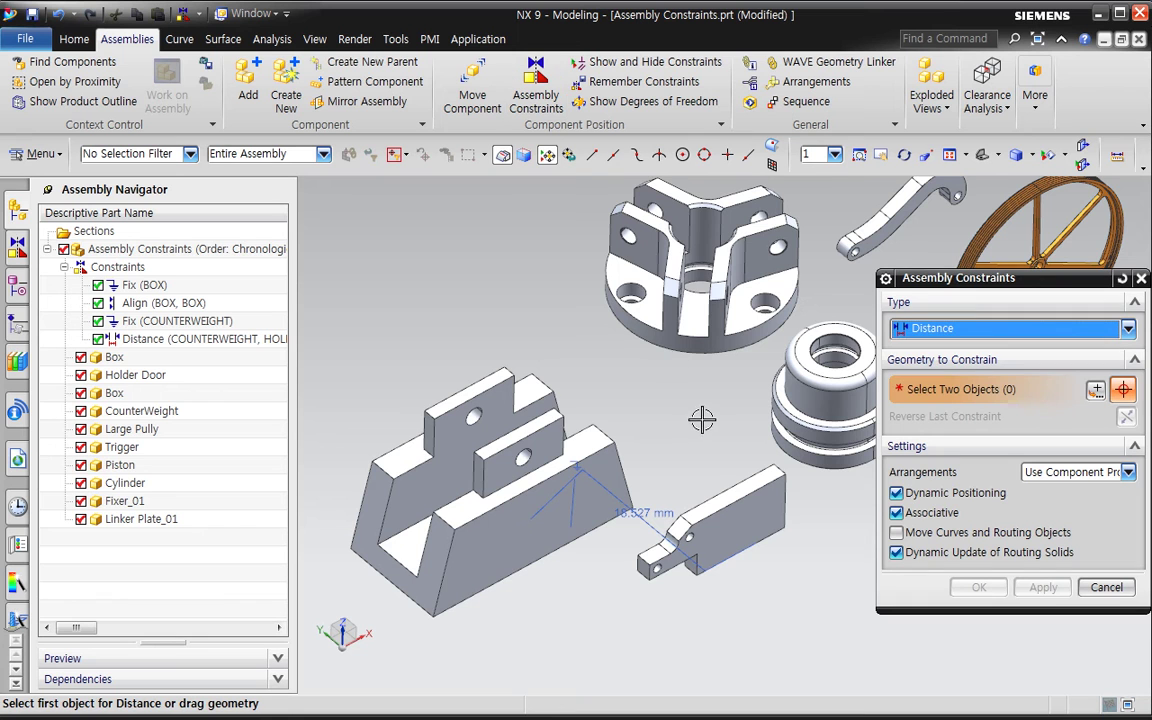
scroll(698, 485, "down", 4)
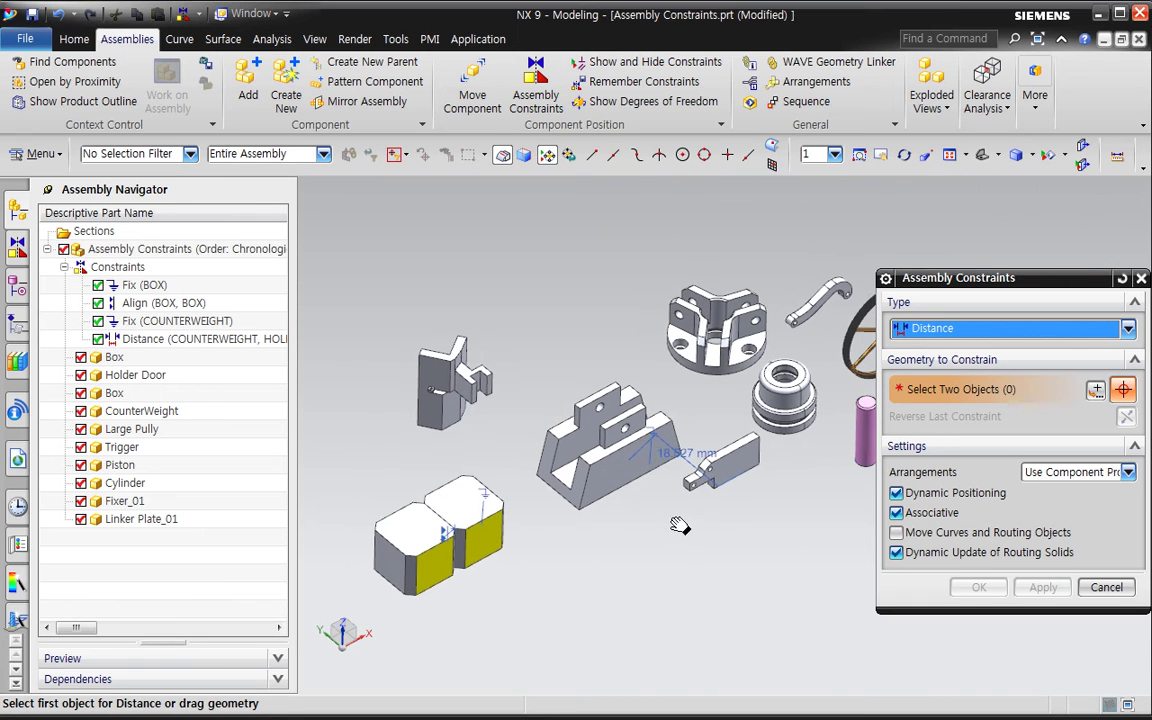
left_click(1106, 587)
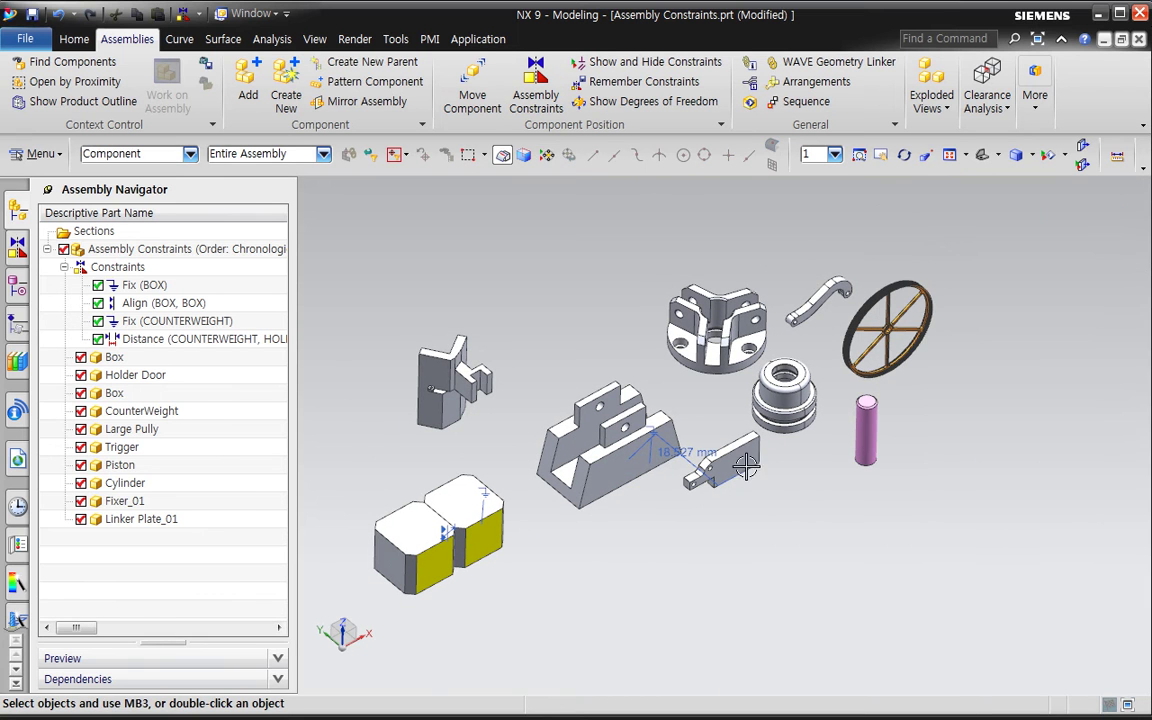
- Try to constrain a Linker Plate_01 face parallel to the CounterWeight's outer side face
left_click(252, 338)
middle_click_drag(540, 446, 733, 573)
scroll(634, 385, "up", 3)
mouse_move(634, 385)
middle_mouse_down("shift")
mouse_move(661, 507)
mouse_move(641, 397)
middle_mouse_up("shift")
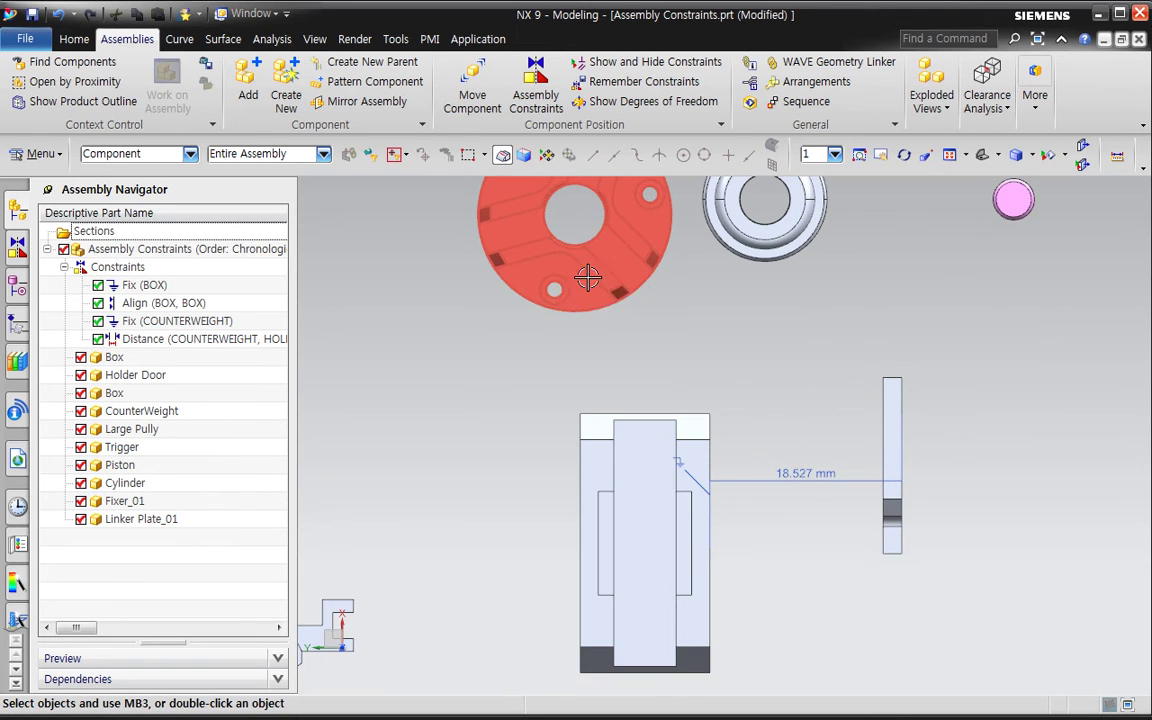
middle_click_drag(578, 509, 500, 428)
left_click(536, 92)
left_click(930, 330)
left_click(922, 419)
left_click_drag(969, 281, 912, 222)
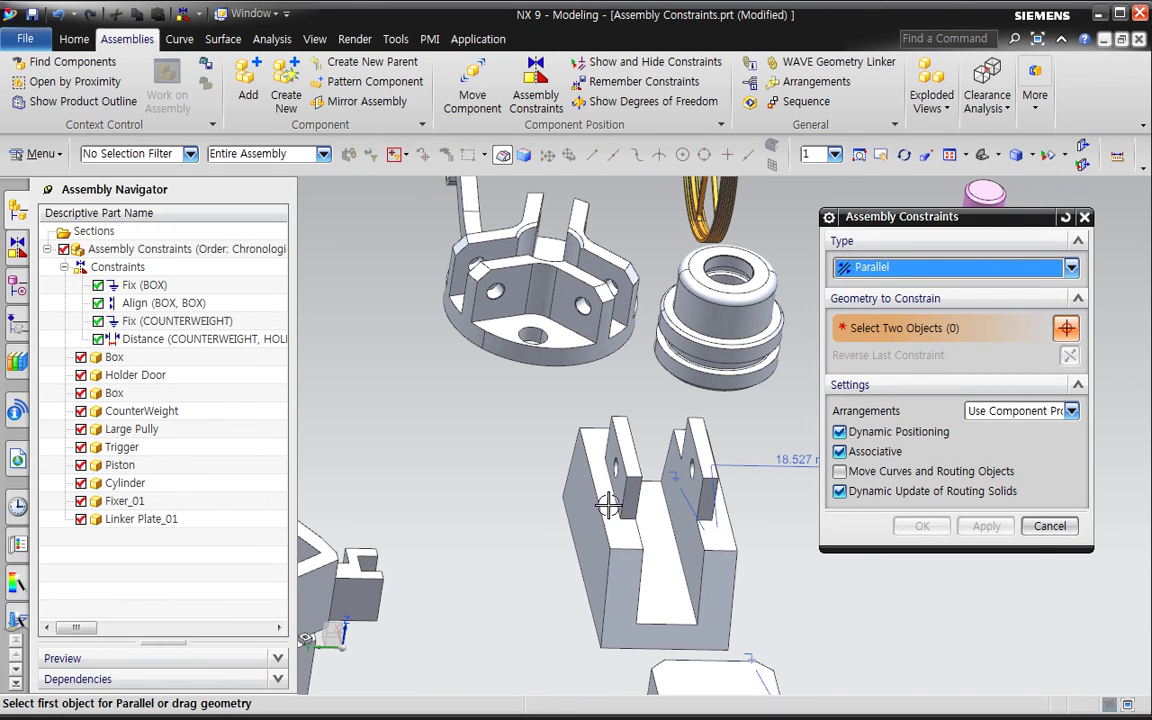
left_click(600, 432)
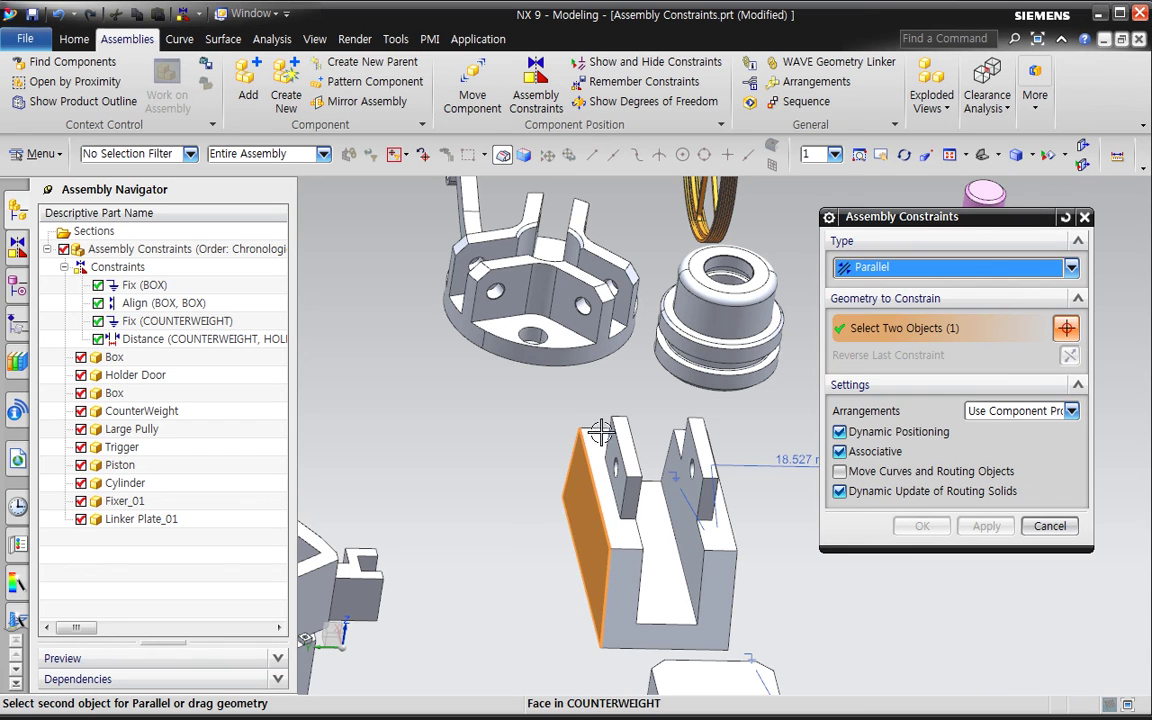
scroll(583, 307, "up", 3)
left_click(608, 290)
scroll(650, 370, "down", 3)
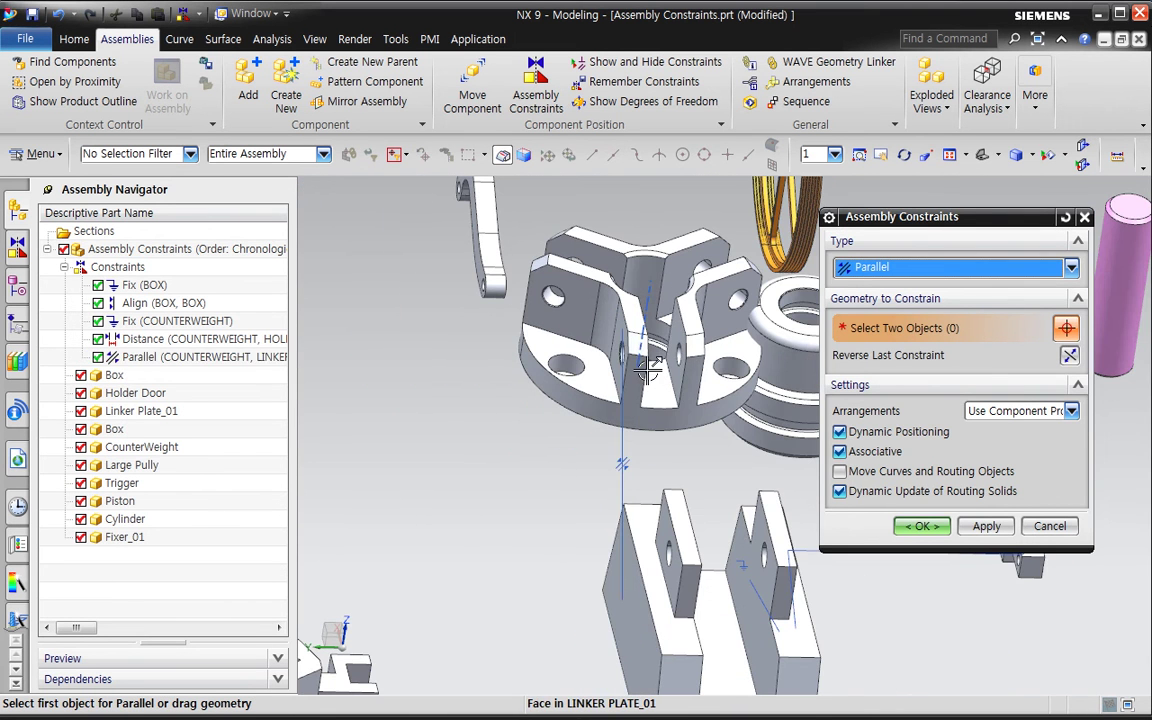
middle_click_drag(623, 485, 645, 405)
key("F8")
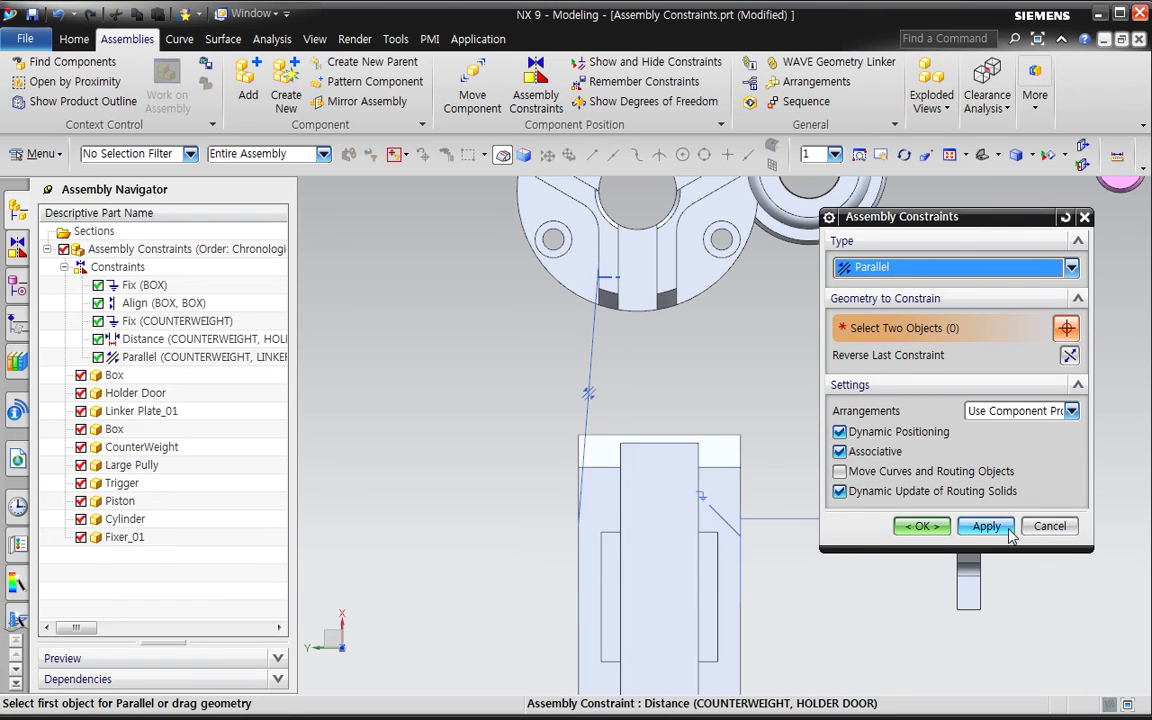
key("Escape")
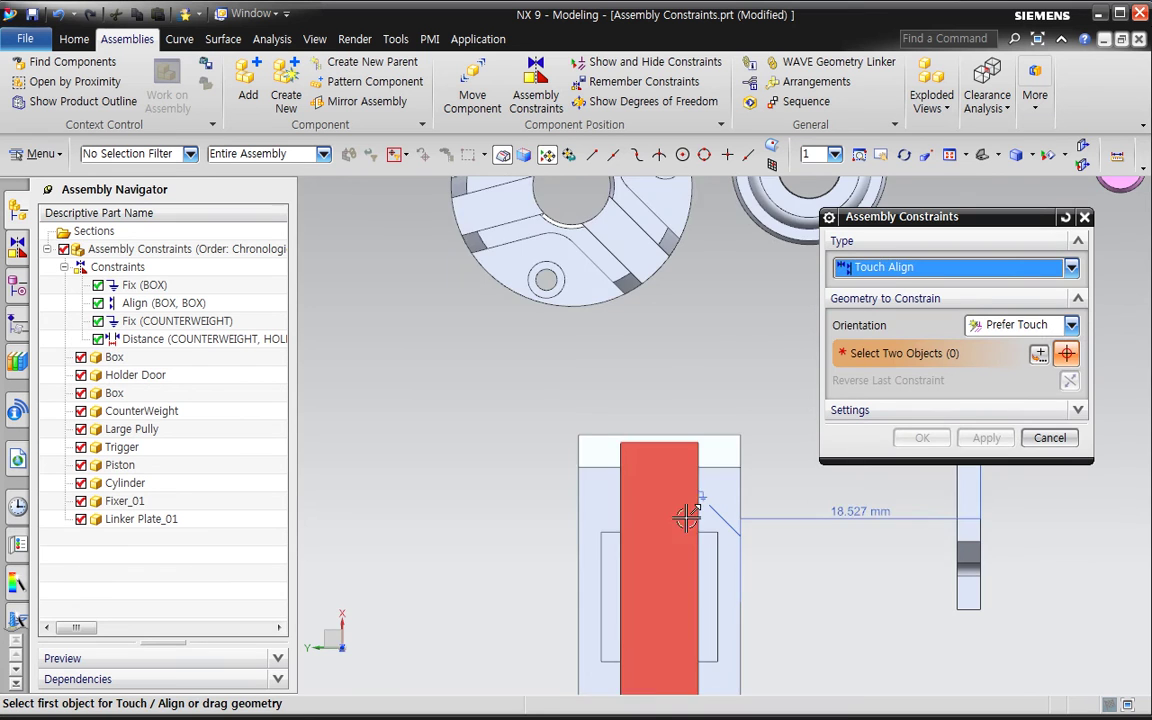
- Add a perpendicular constraint between the CounterWeight and an upright bracket face of Linker Plate_01
scroll(687, 517, "down", 2)
middle_click_drag(688, 531, 716, 472)
left_click(903, 268)
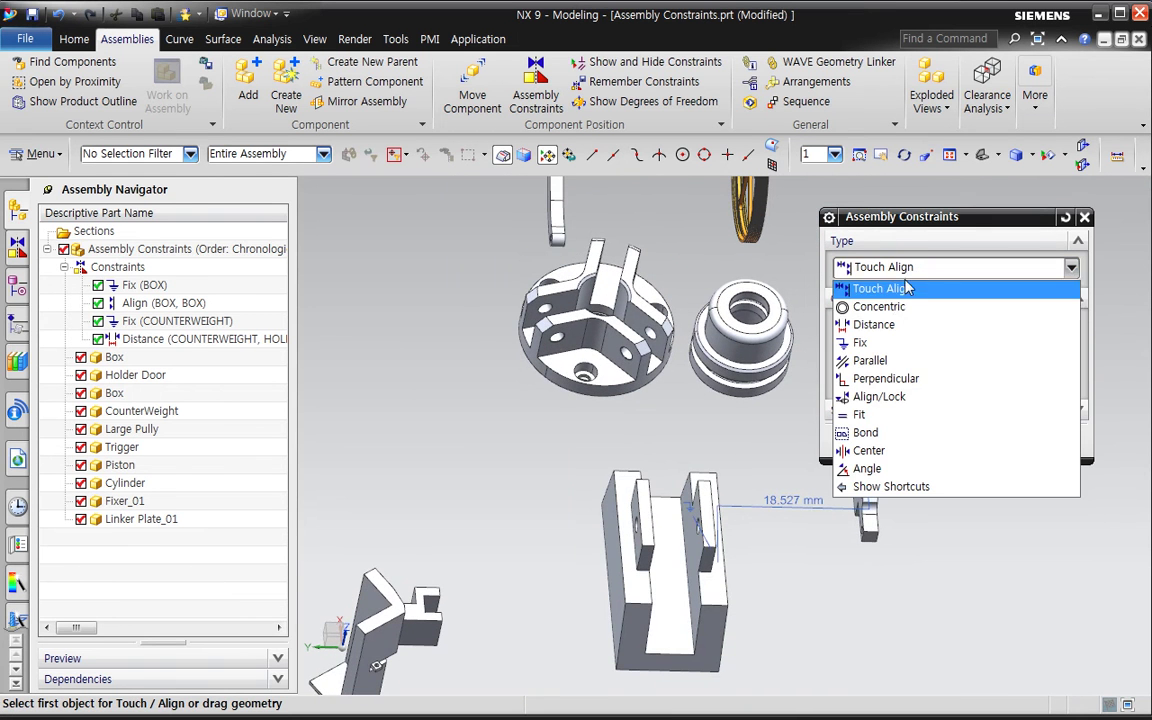
left_click(880, 378)
middle_click_drag(801, 552, 803, 437, "shift")
middle_click_drag(802, 486, 656, 442)
left_click(656, 447)
middle_click_drag(617, 406, 597, 463, "shift")
scroll(622, 395, "up", 2)
scroll(650, 348, "up", 3)
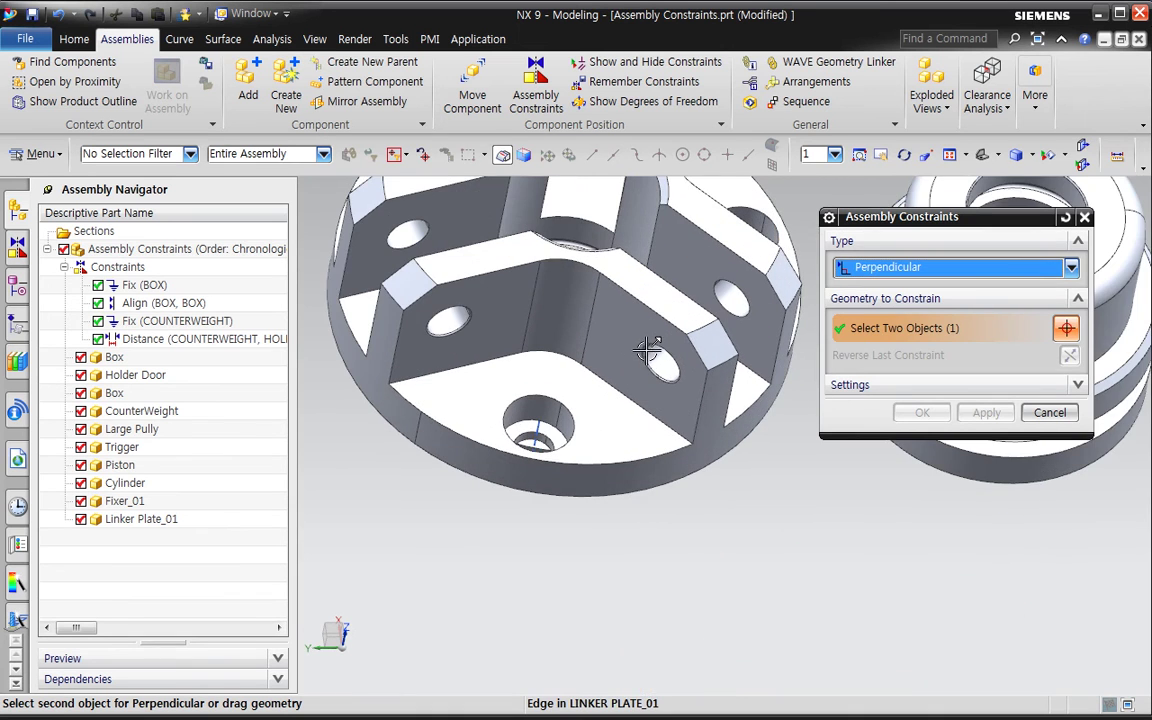
scroll(655, 335, "down", 3)
middle_click_drag(638, 380, 658, 342)
scroll(658, 342, "up", 4)
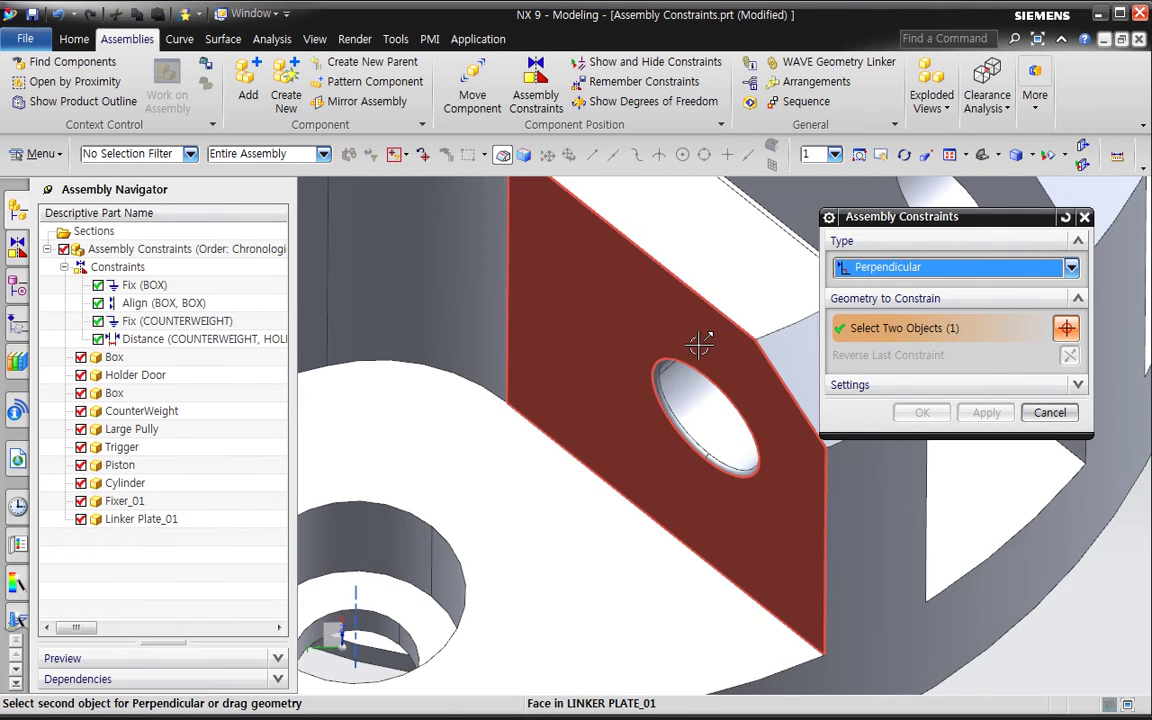
left_click(698, 342)
scroll(650, 398, "down", 5)
middle_click_drag(636, 412, 633, 505)
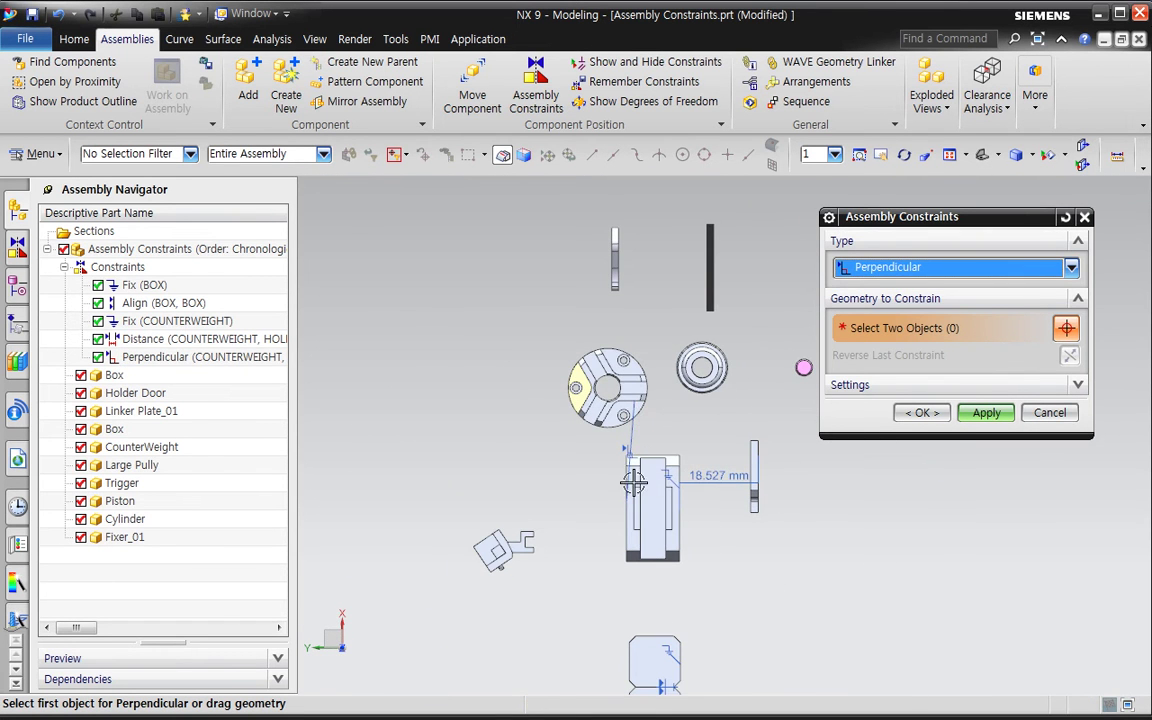
scroll(636, 418, "up", 4)
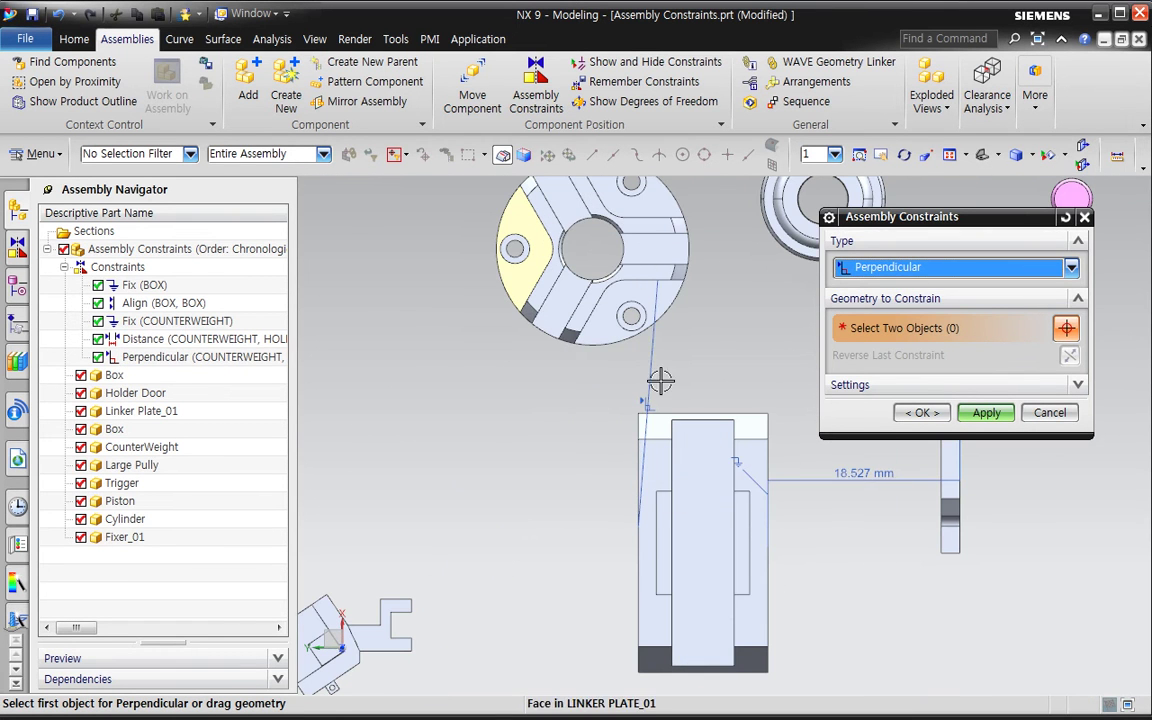
scroll(663, 470, "down", 3)
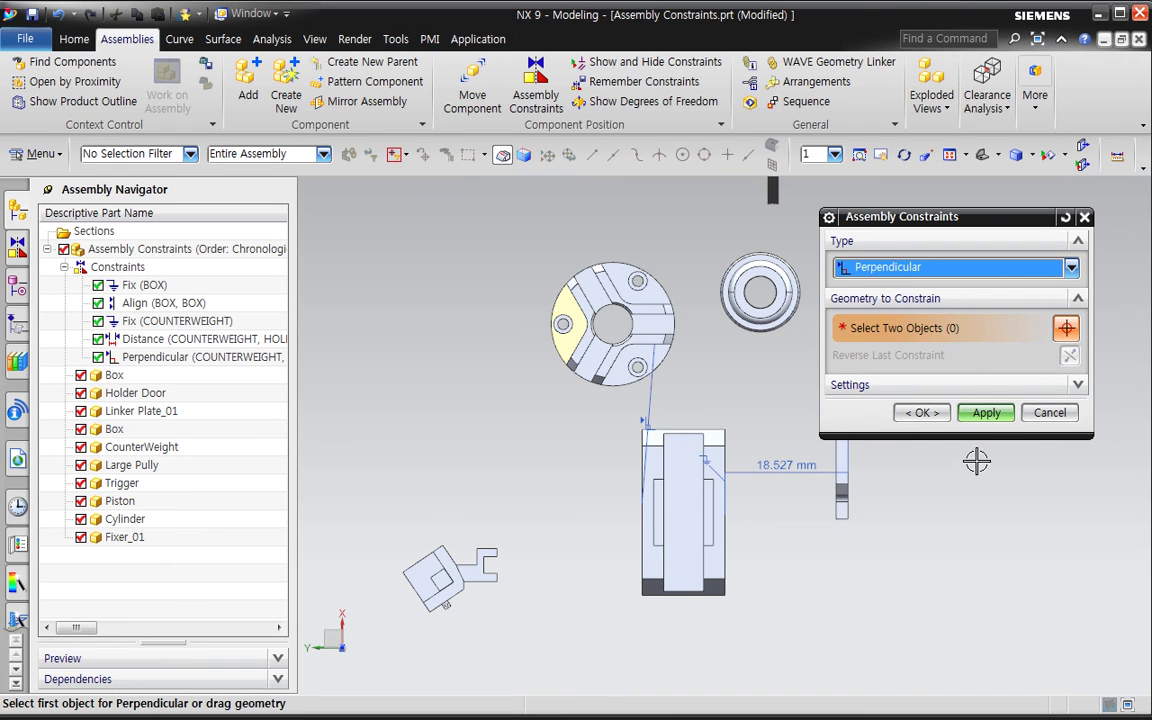
left_click(986, 413)
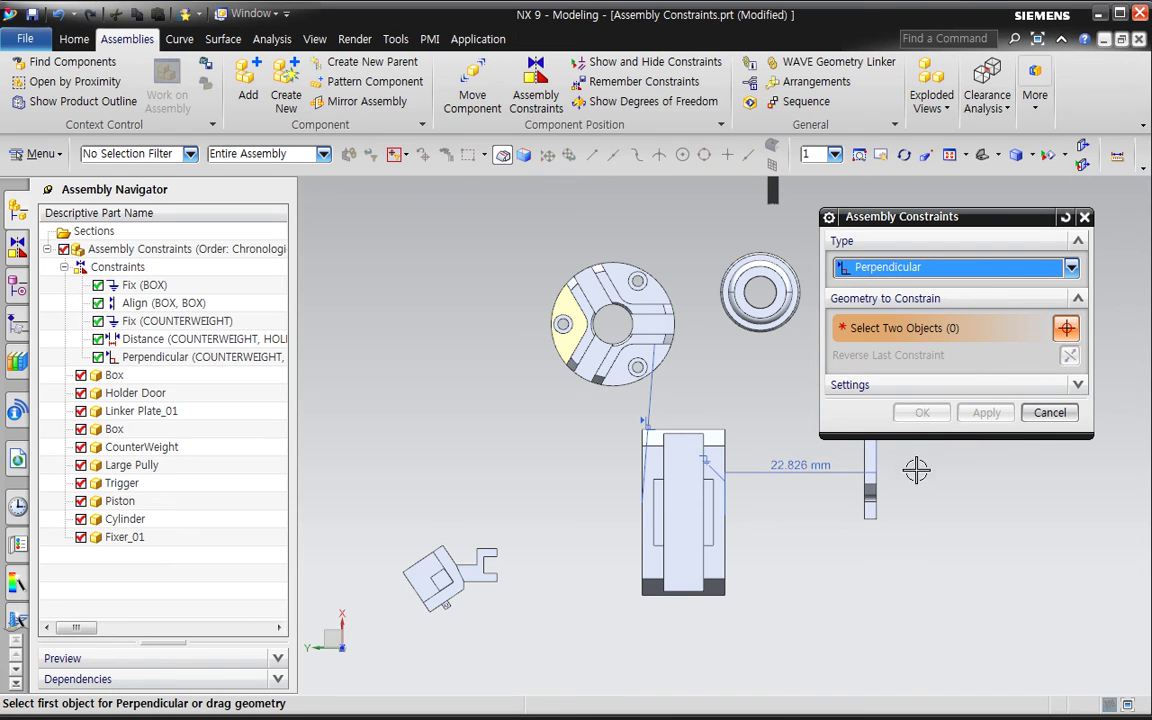
- Delete the CounterWeight–Linker Plate_01 perpendicular constraint and the CounterWeight–Holder Door distance constraint
middle_click_drag(817, 570, 822, 534)
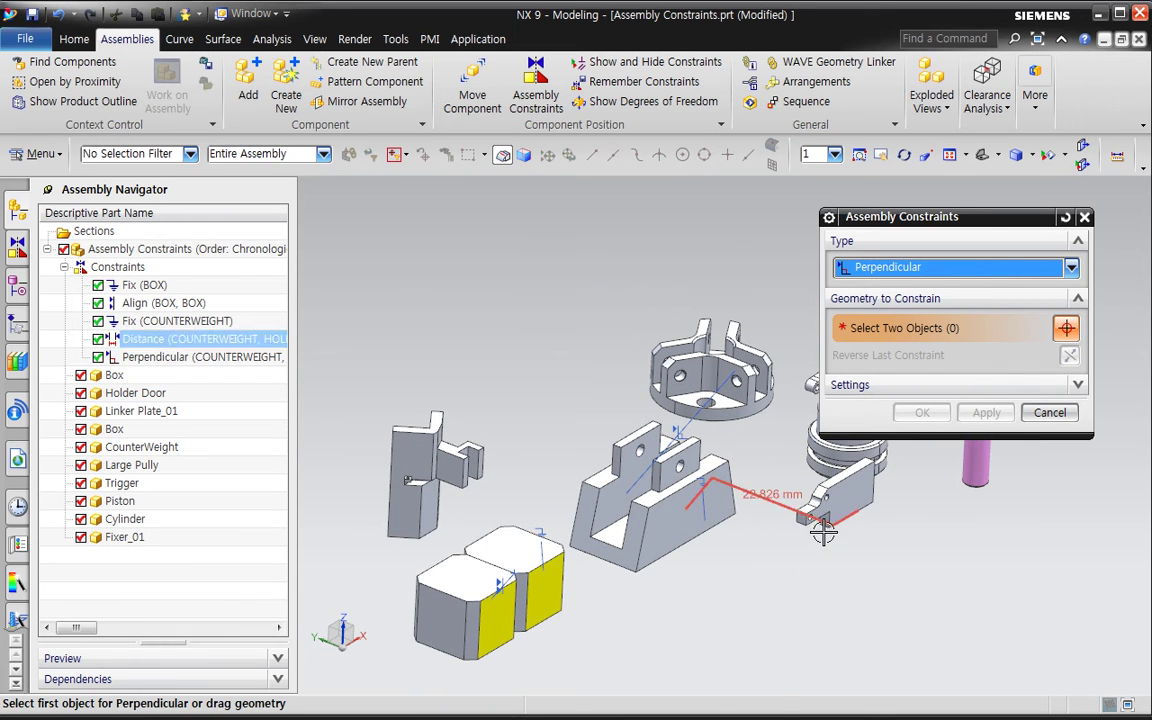
left_click(1050, 412)
left_click(213, 357)
key("Delete")
left_click(200, 339)
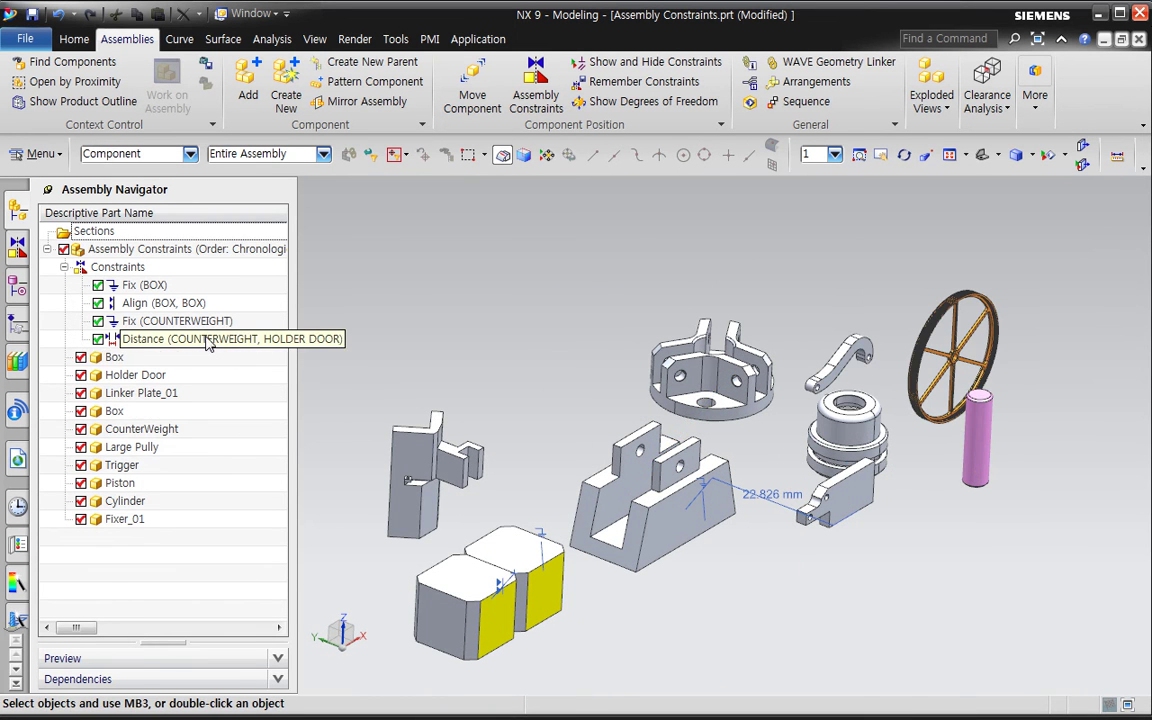
key("Delete")
- Apply a perpendicular constraint between the CounterWeight's lug face and a face of the Holder Door
scroll(776, 580, "up", 2)
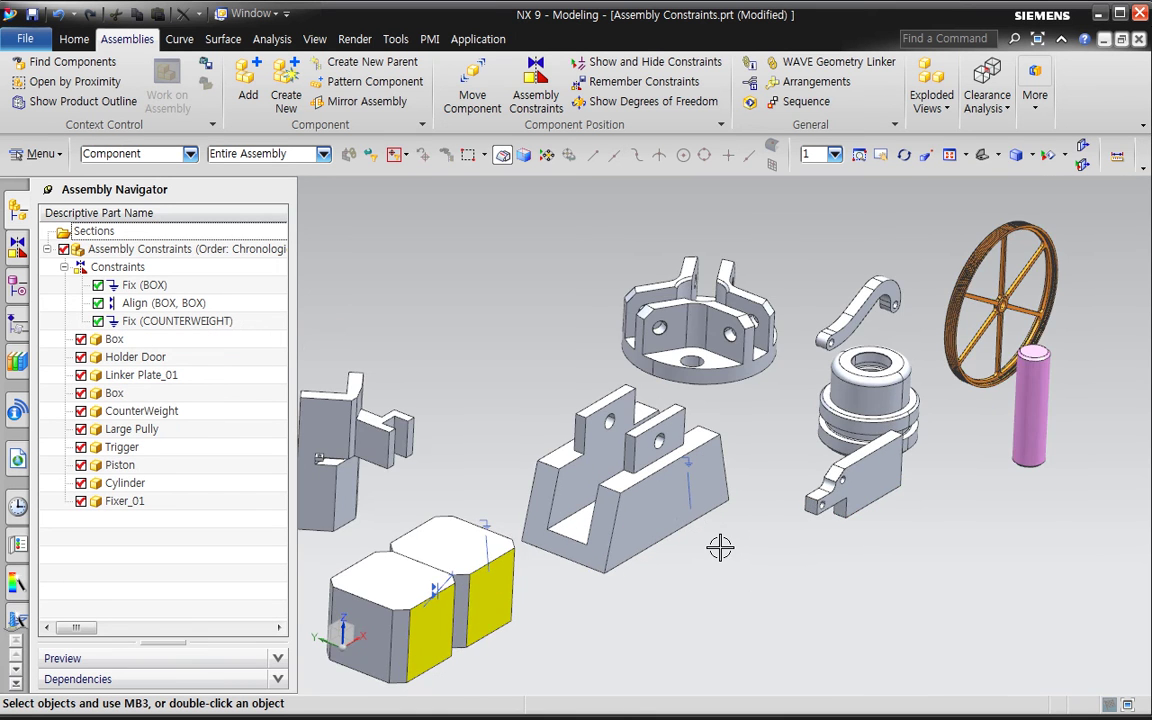
scroll(720, 546, "up", 2)
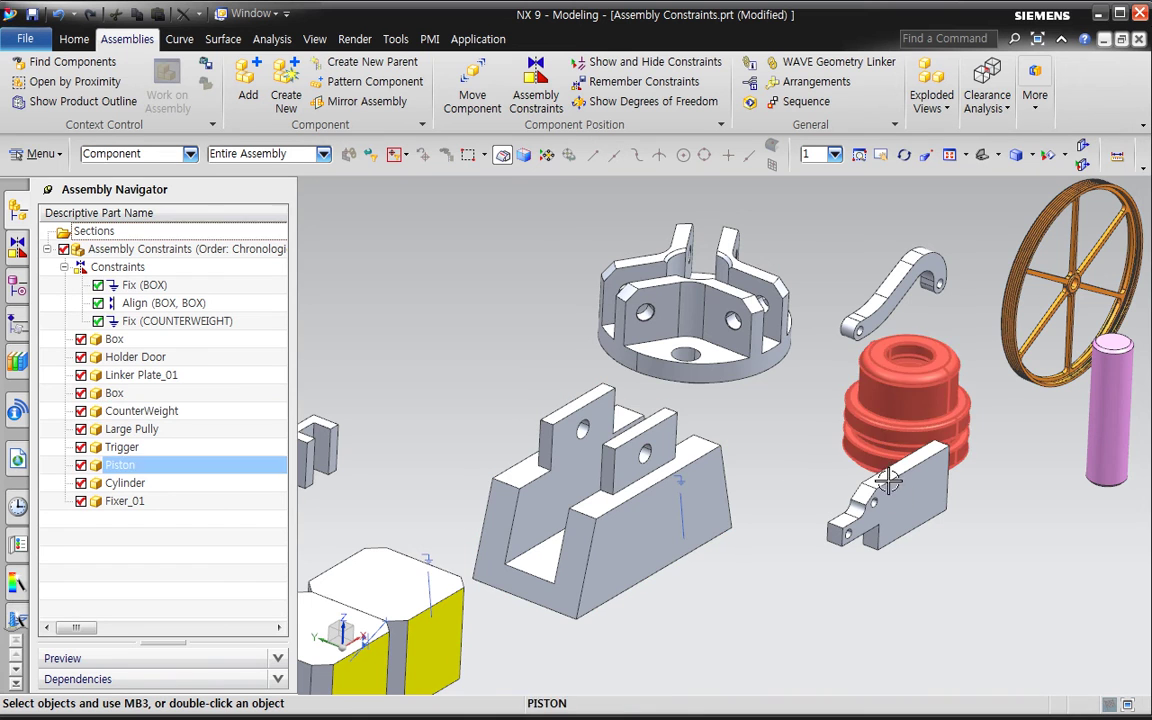
left_click(536, 95)
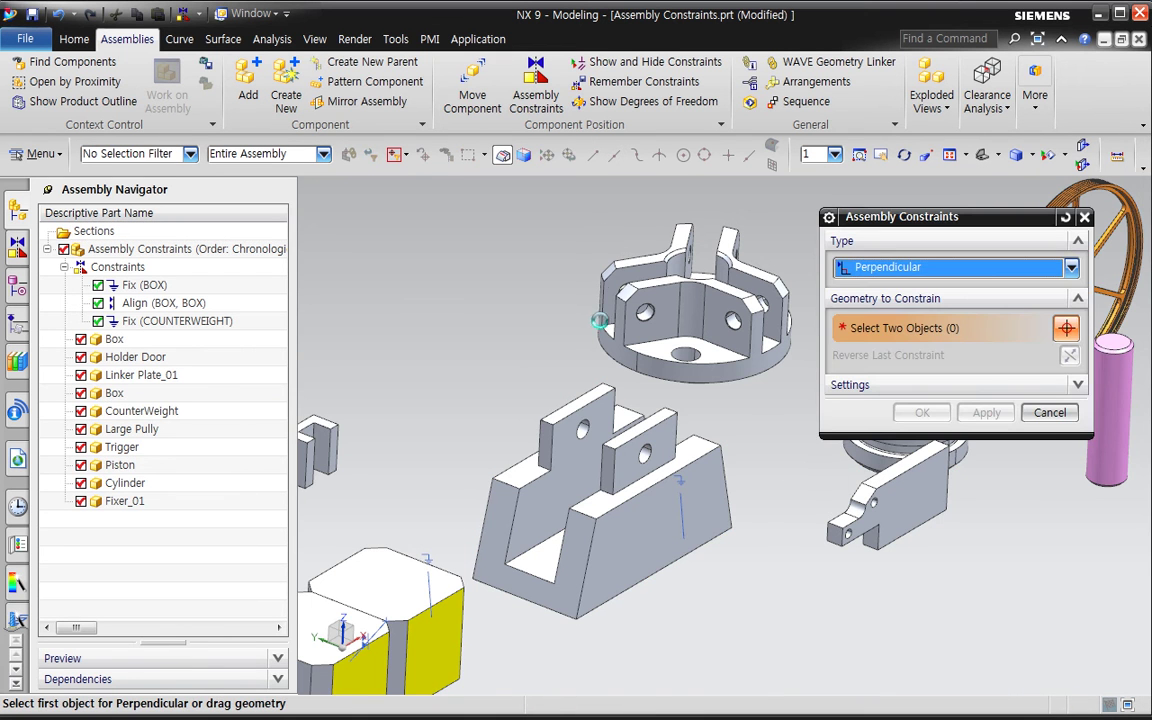
middle_click_drag(833, 352, 733, 352, "shift")
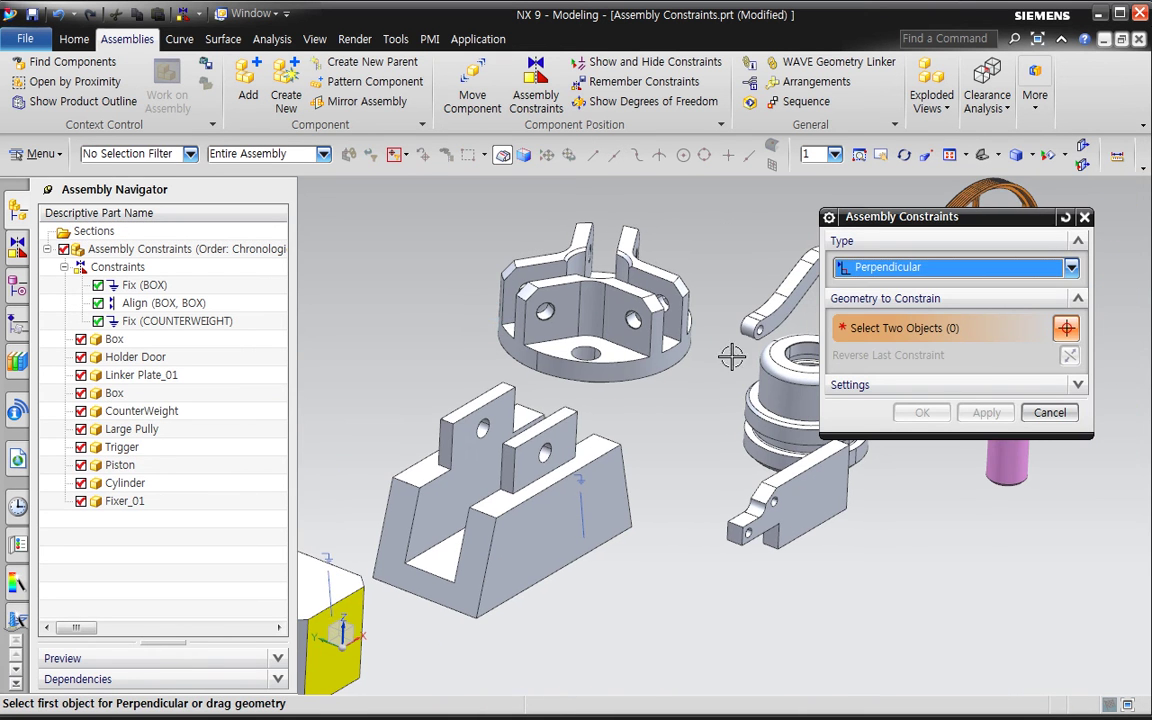
left_click(548, 428)
scroll(635, 452, "up", 3)
scroll(640, 520, "down", 3)
left_click(695, 512)
scroll(615, 530, "down", 2)
middle_click_drag(625, 555, 654, 563)
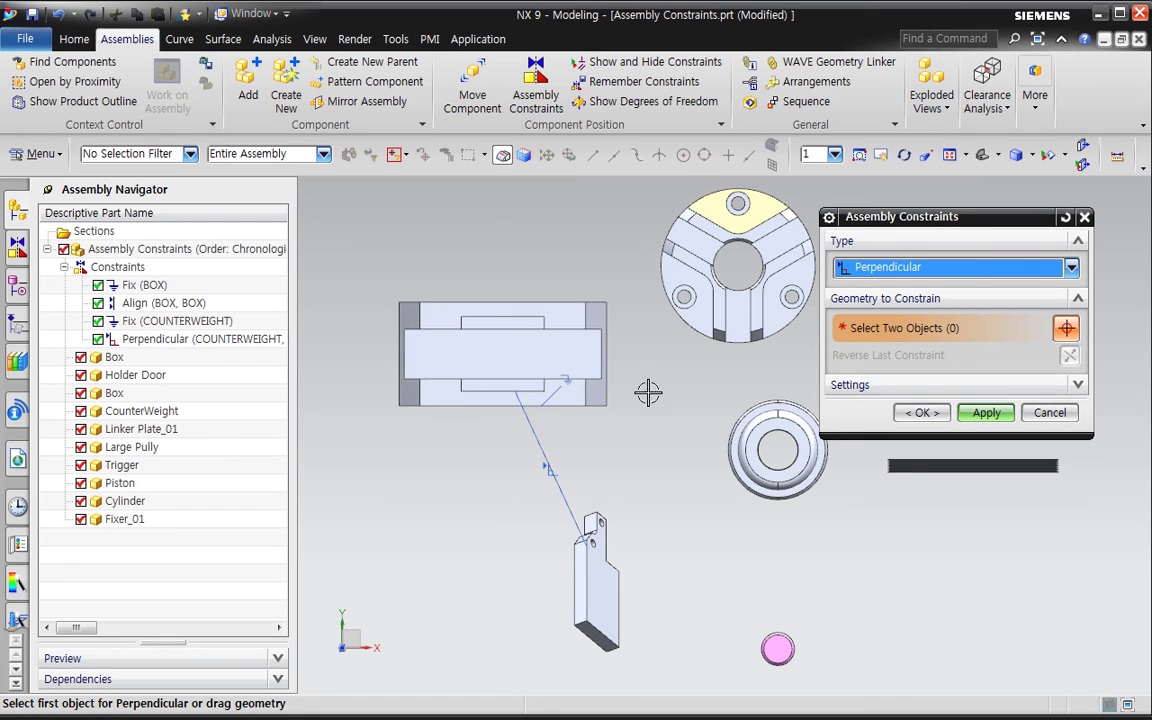
middle_click_drag(720, 574, 774, 521)
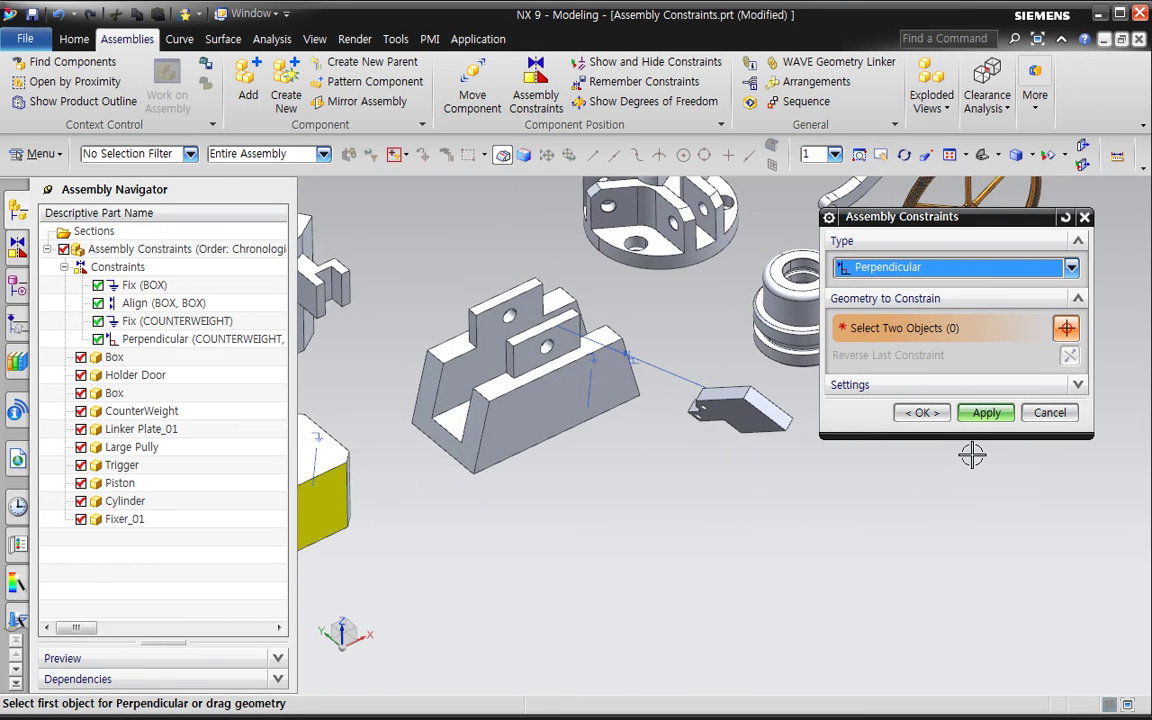
left_click(985, 412)
- Add a parallel constraint between the CounterWeight's lug face and a face of the Holder Door
left_click(948, 268)
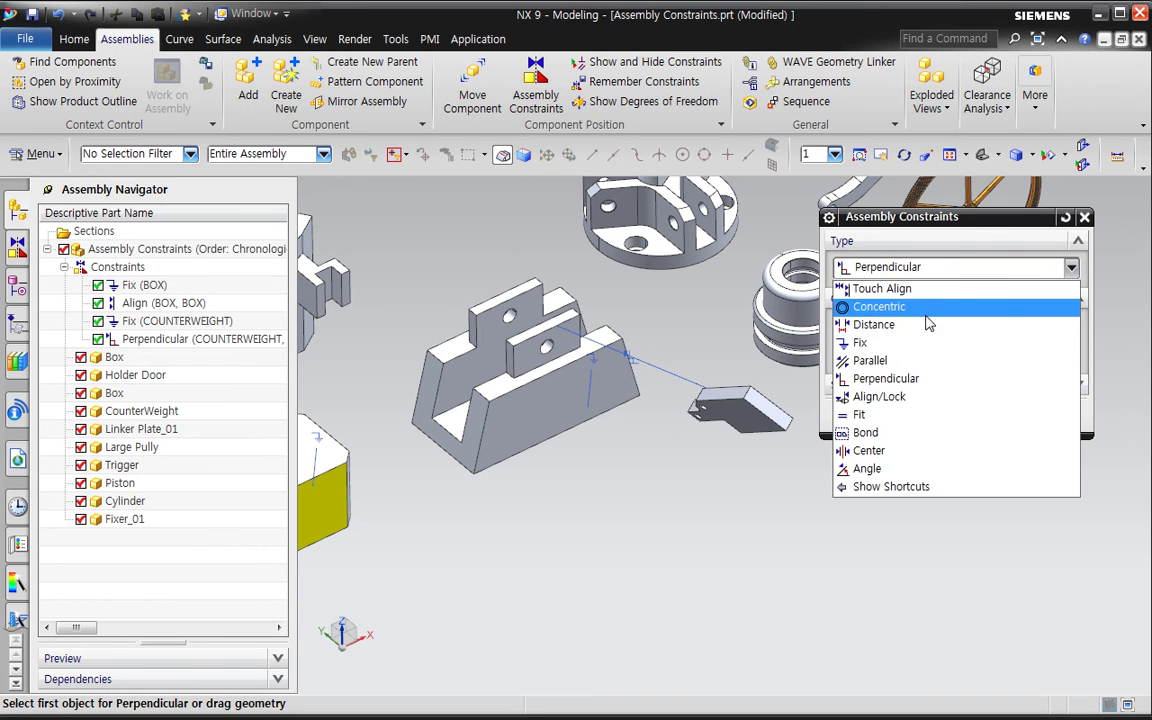
left_click(905, 362)
middle_click_drag(663, 424, 586, 355)
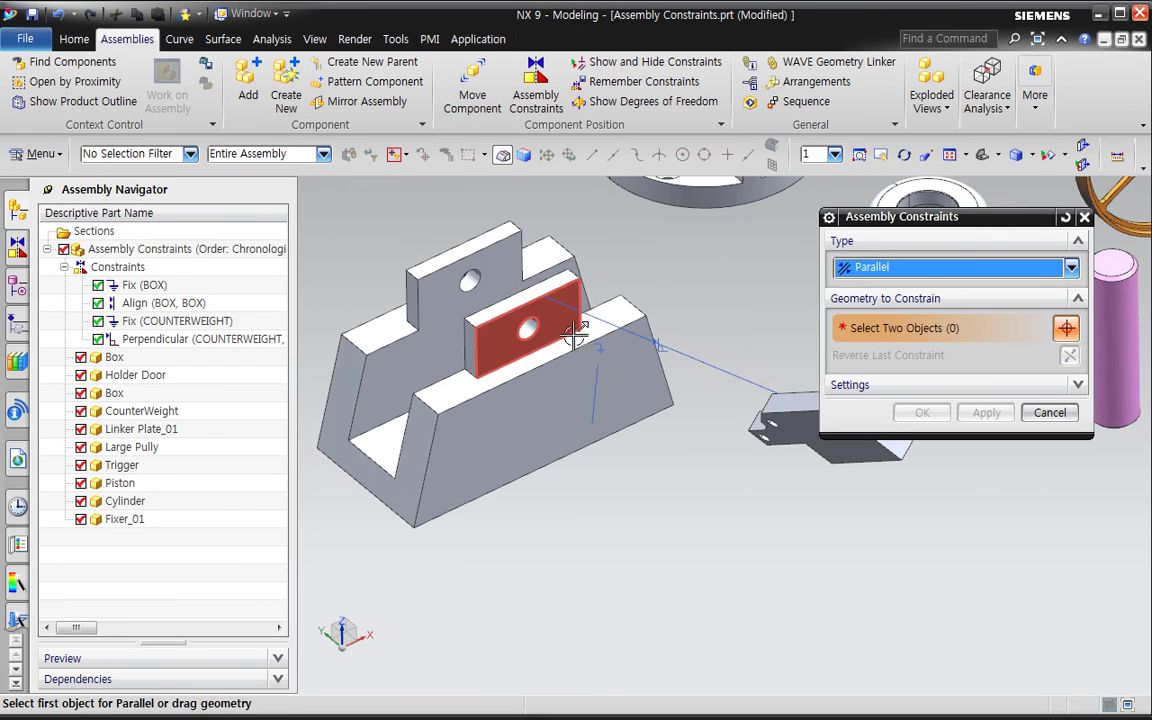
left_click(572, 330)
scroll(670, 462, "down", 3)
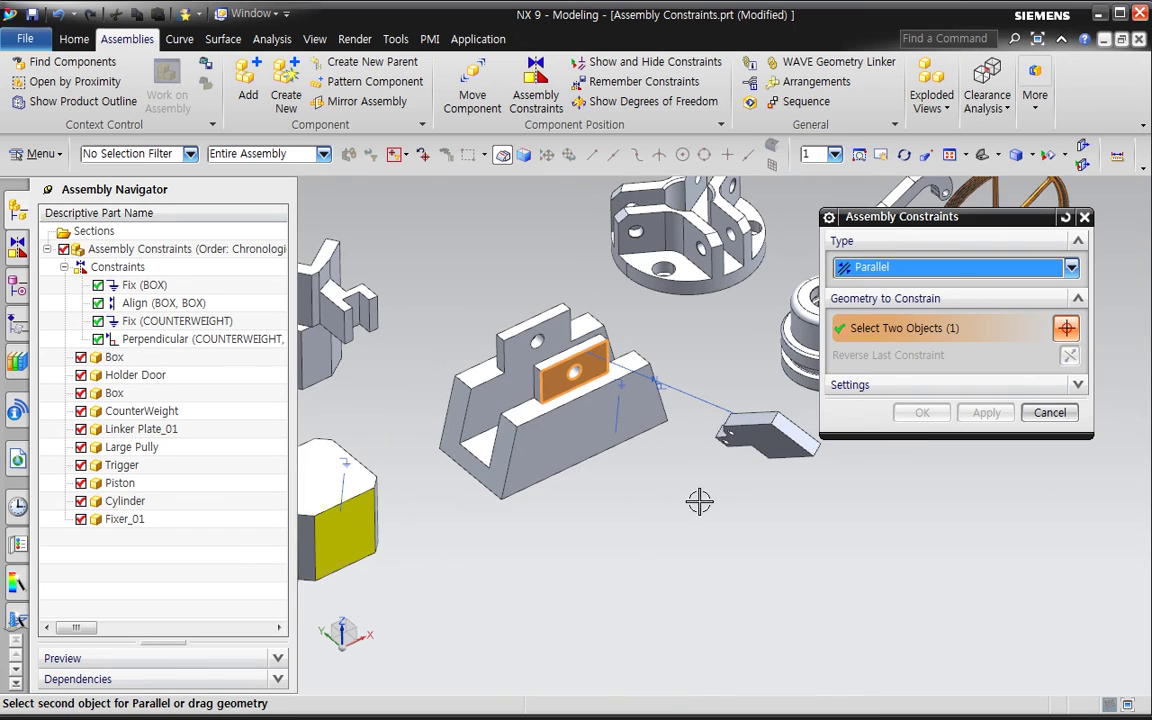
left_click(773, 434)
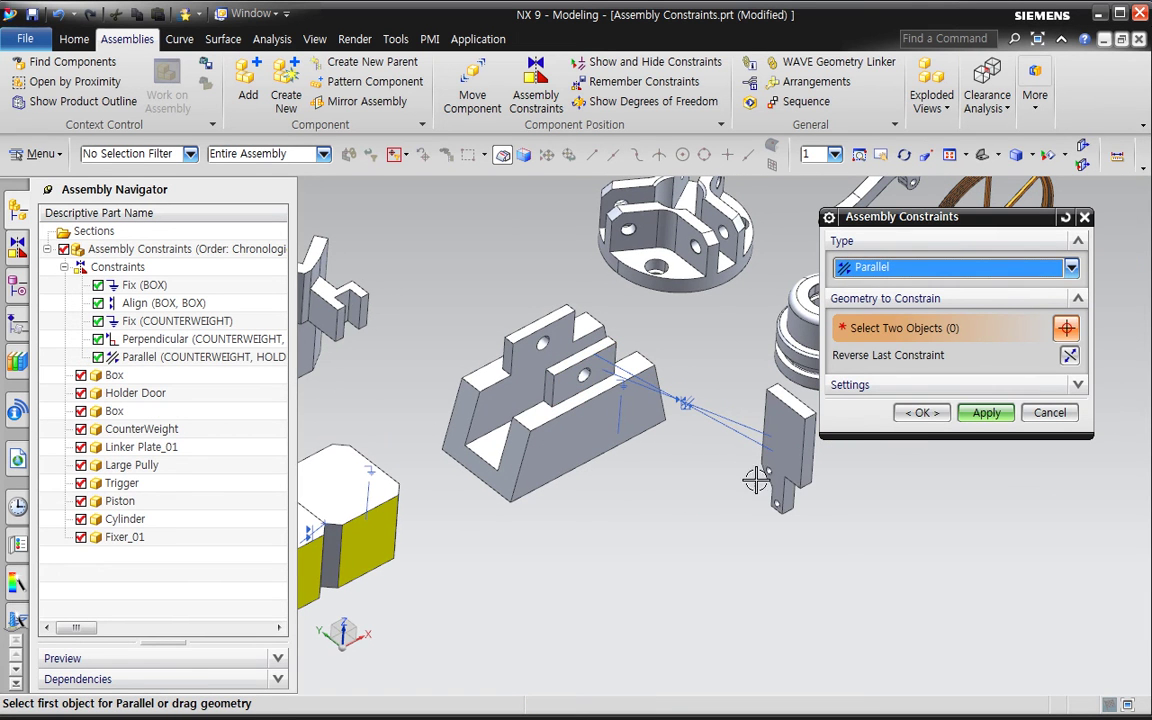
left_click(922, 414)
- Check the constrained Holder Door's orientation and show its remaining degrees of freedom
middle_click_drag(905, 445, 722, 552)
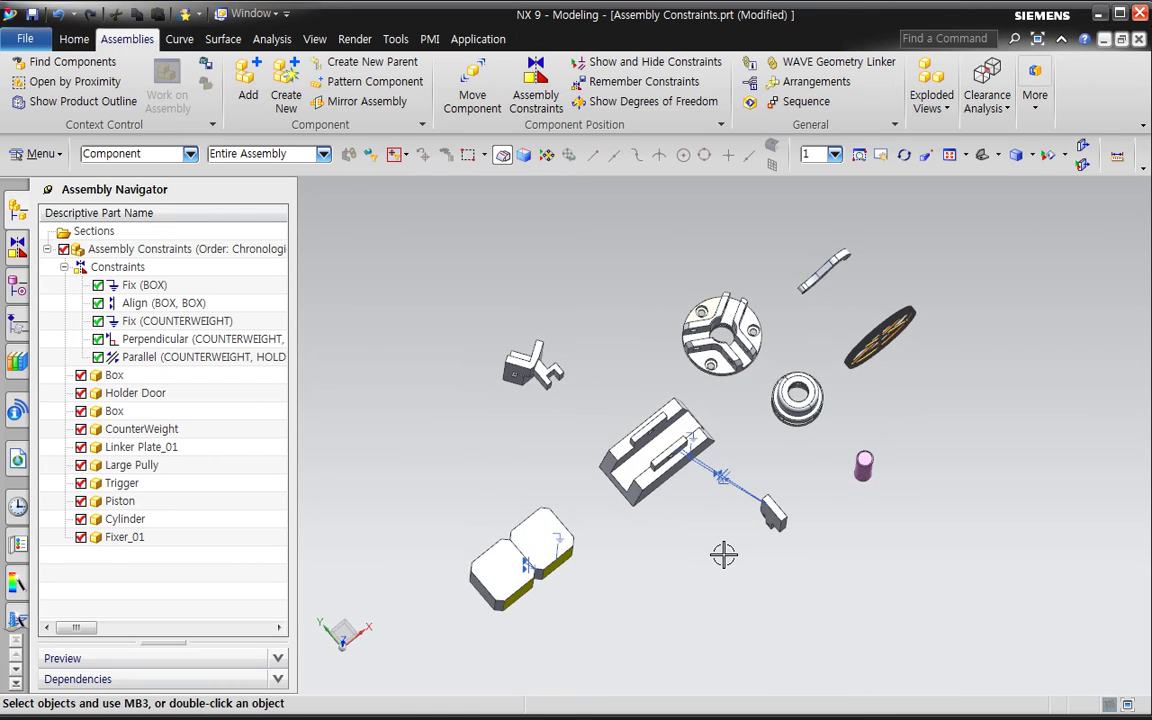
key("F8")
middle_click_drag(734, 605, 800, 535)
key("F8")
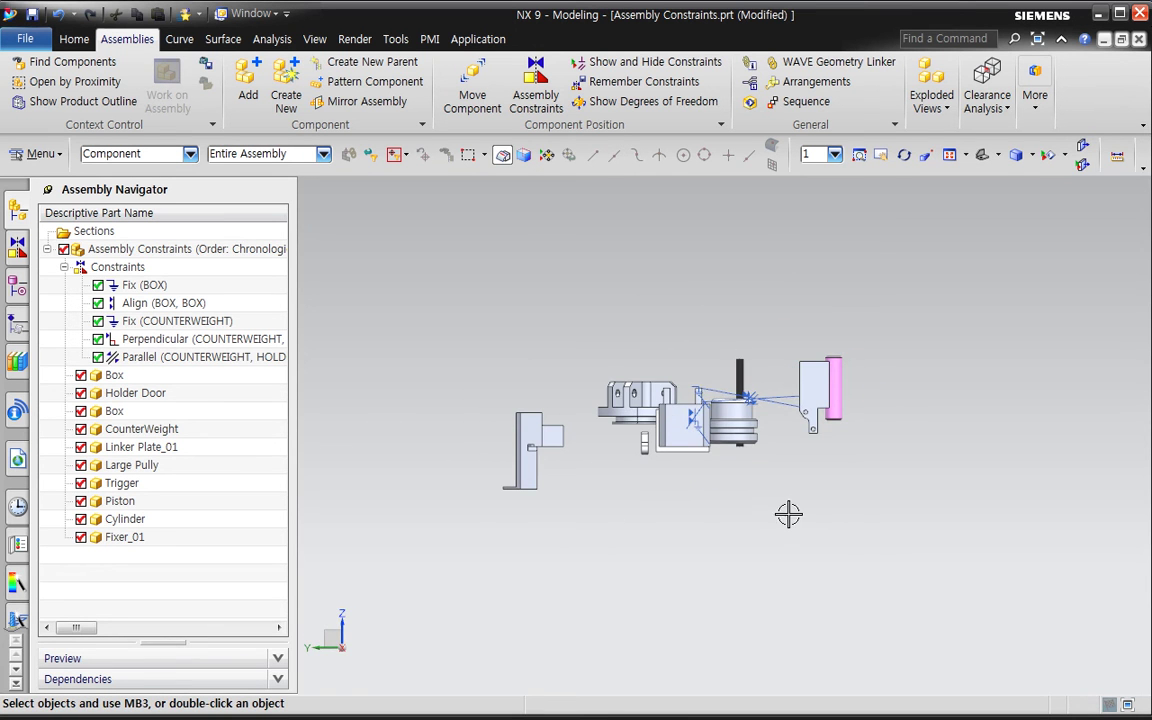
middle_click_drag(789, 514, 766, 579)
scroll(789, 455, "up", 3)
right_click(850, 425)
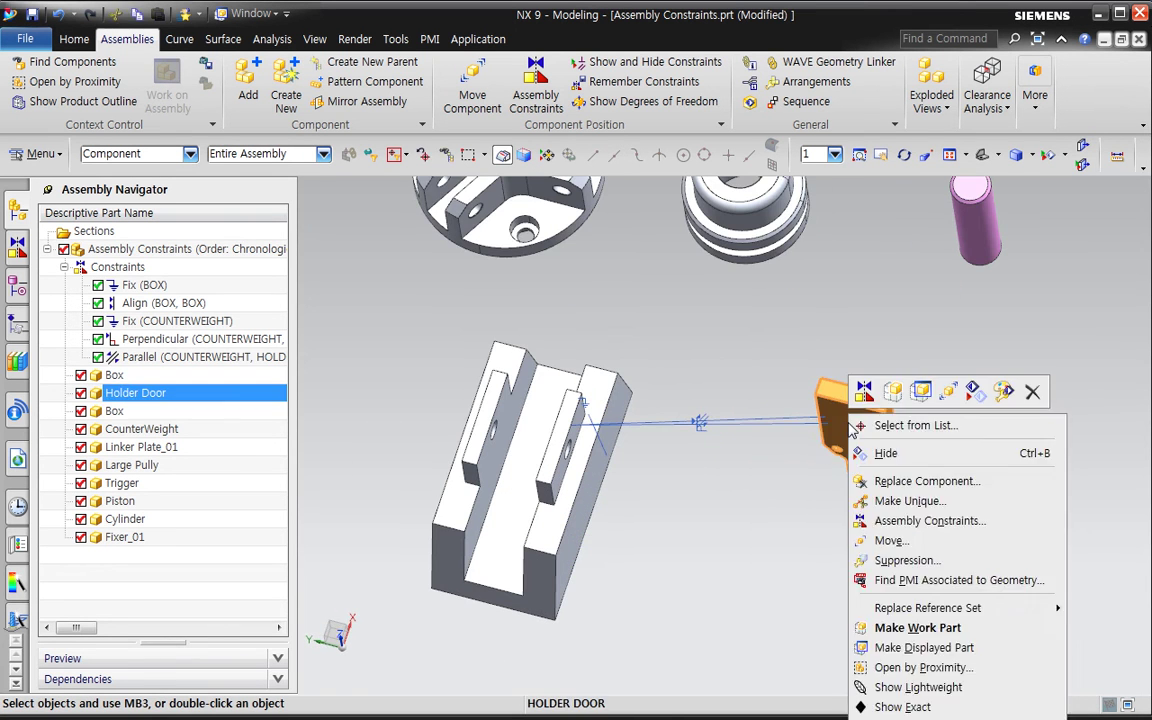
left_click(905, 716)
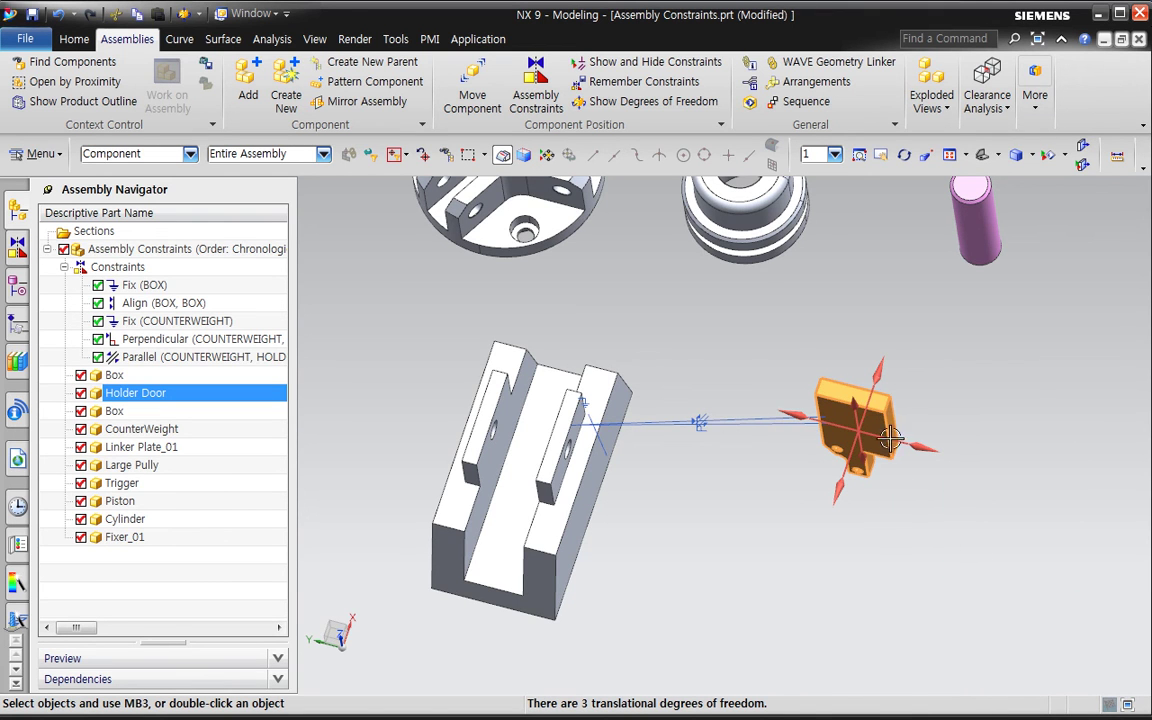
left_click(790, 645)
scroll(771, 548, "down", 3)
middle_click_drag(771, 548, 832, 581)
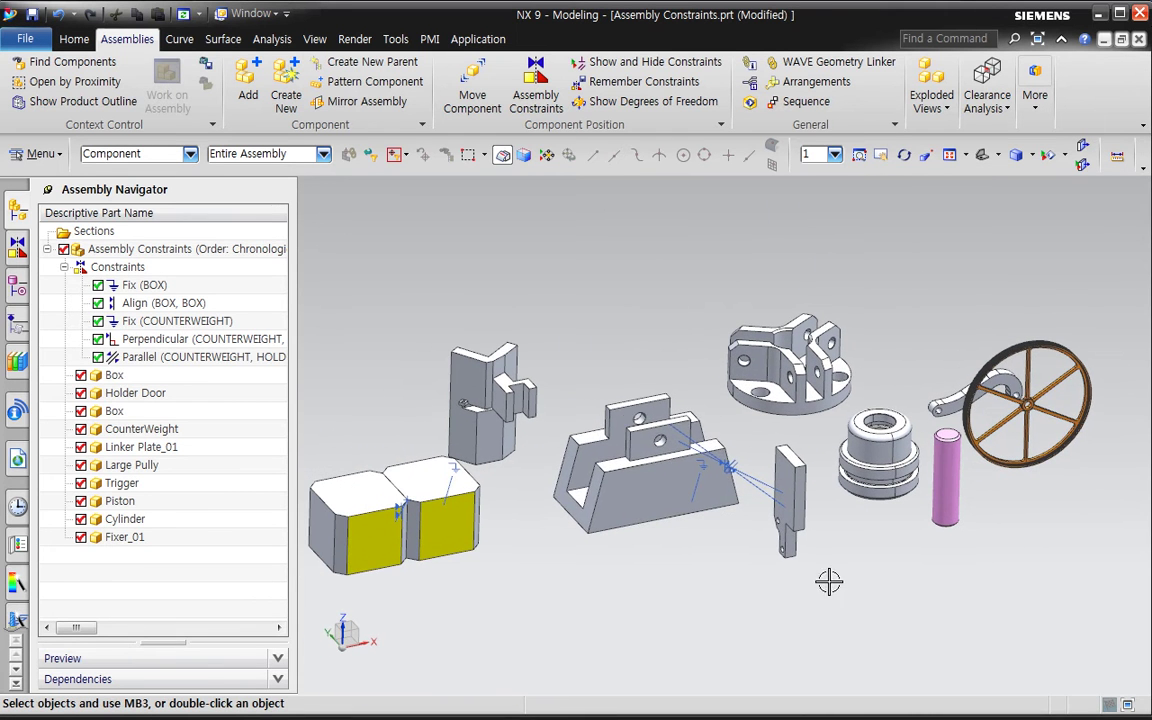
- Apply a Fix constraint to the Piston
left_click(536, 95)
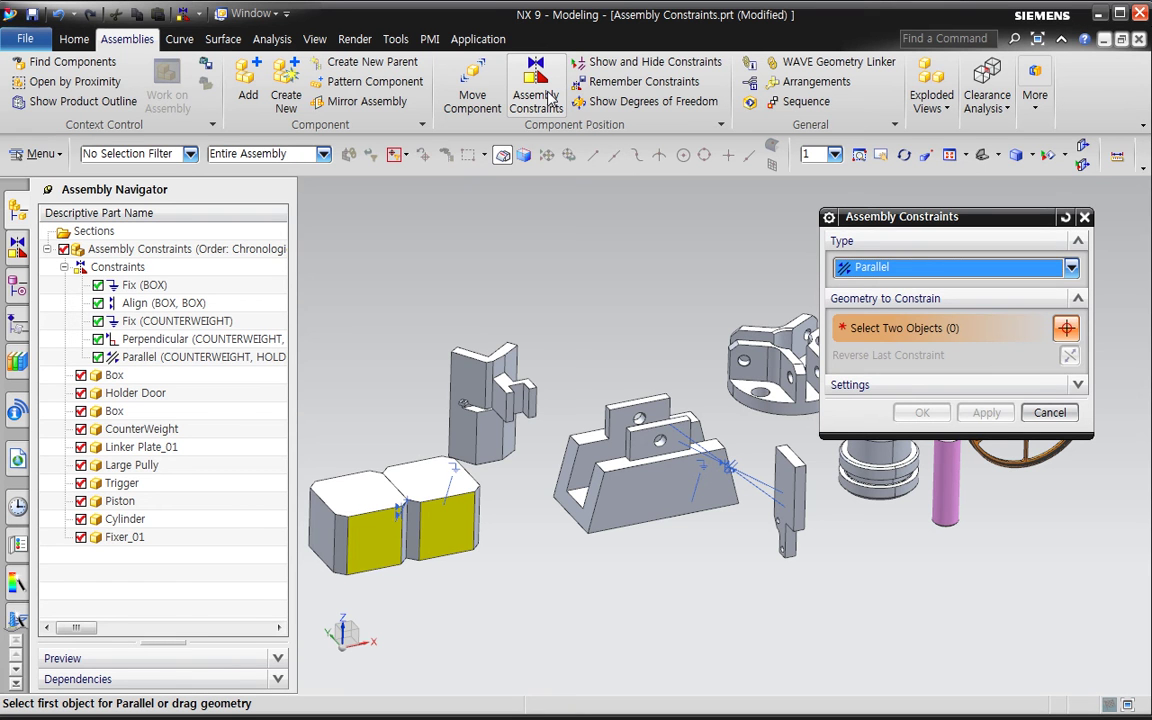
left_click(549, 97)
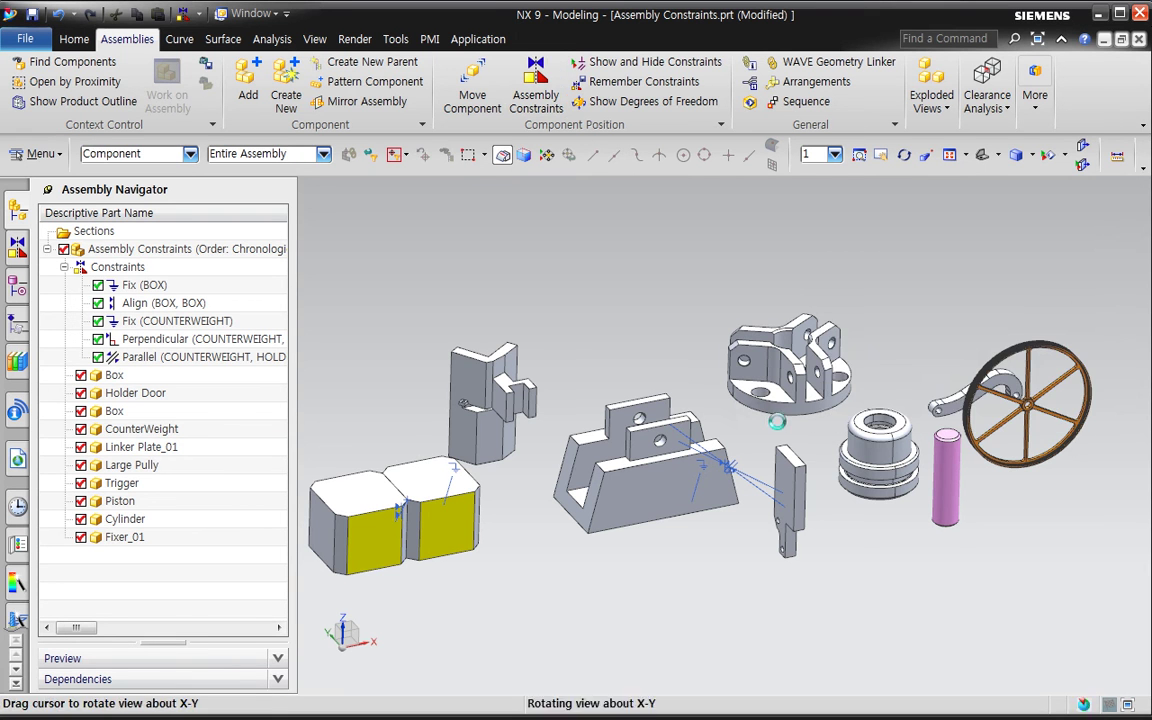
middle_click_drag(669, 362, 817, 428)
scroll(817, 428, "up", 5)
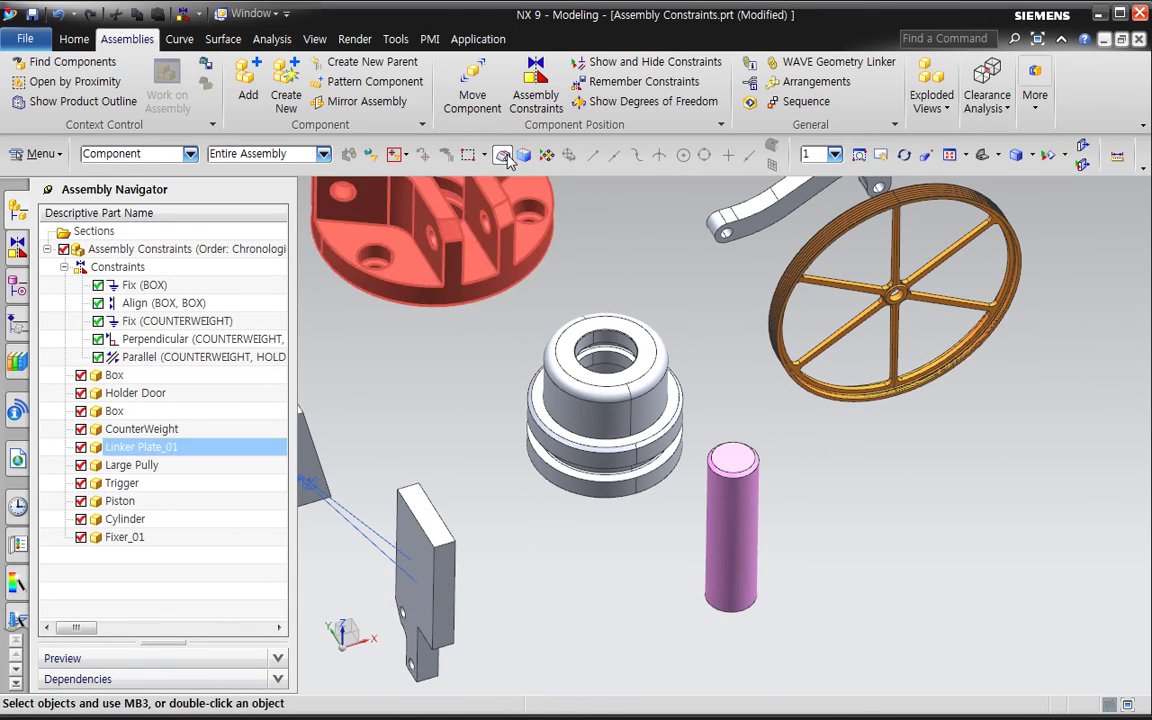
left_click(536, 92)
left_click(1070, 267)
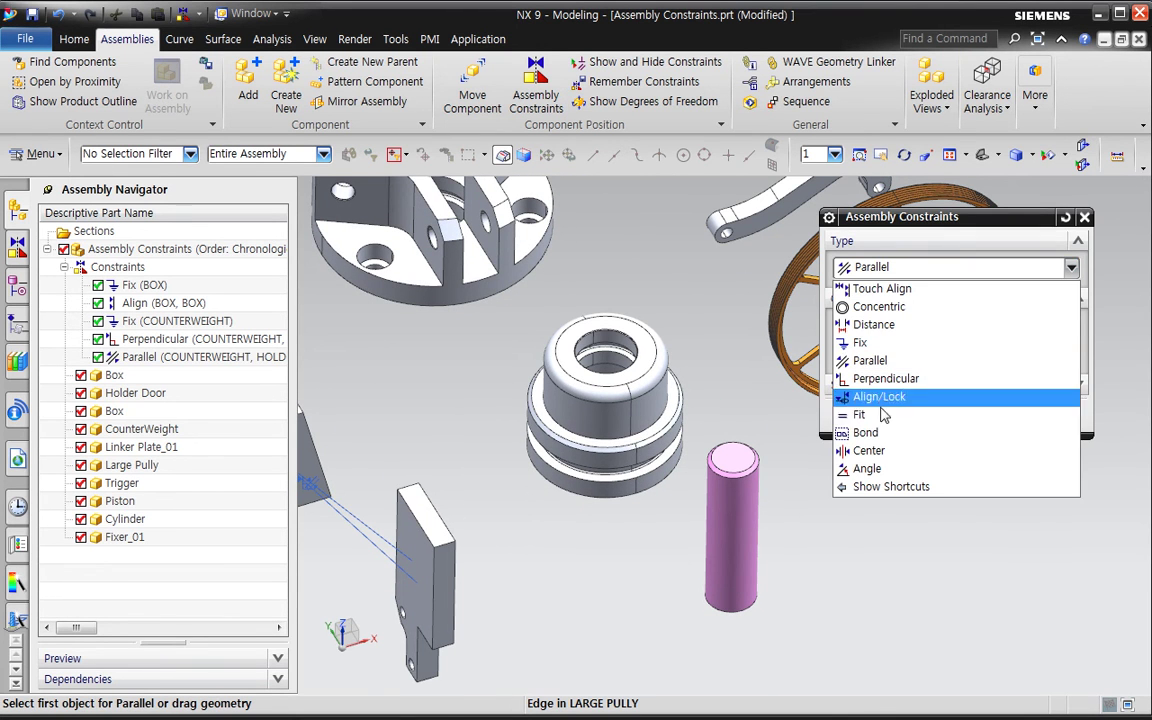
left_click(860, 342)
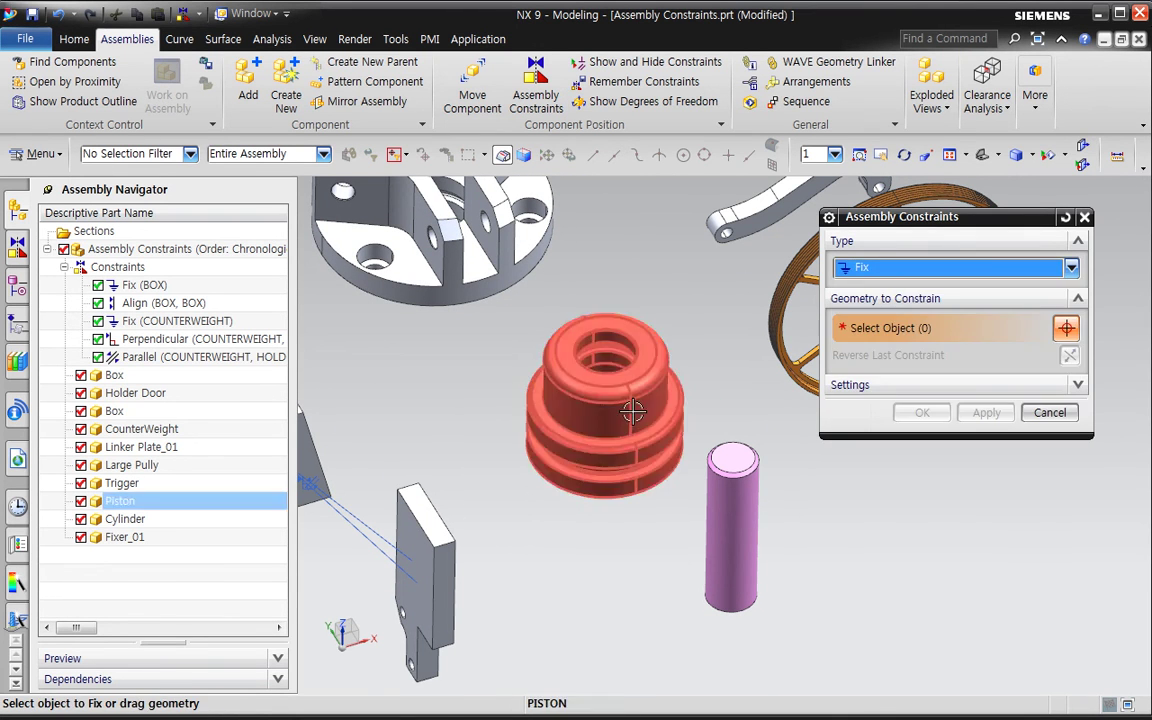
left_click(922, 413)
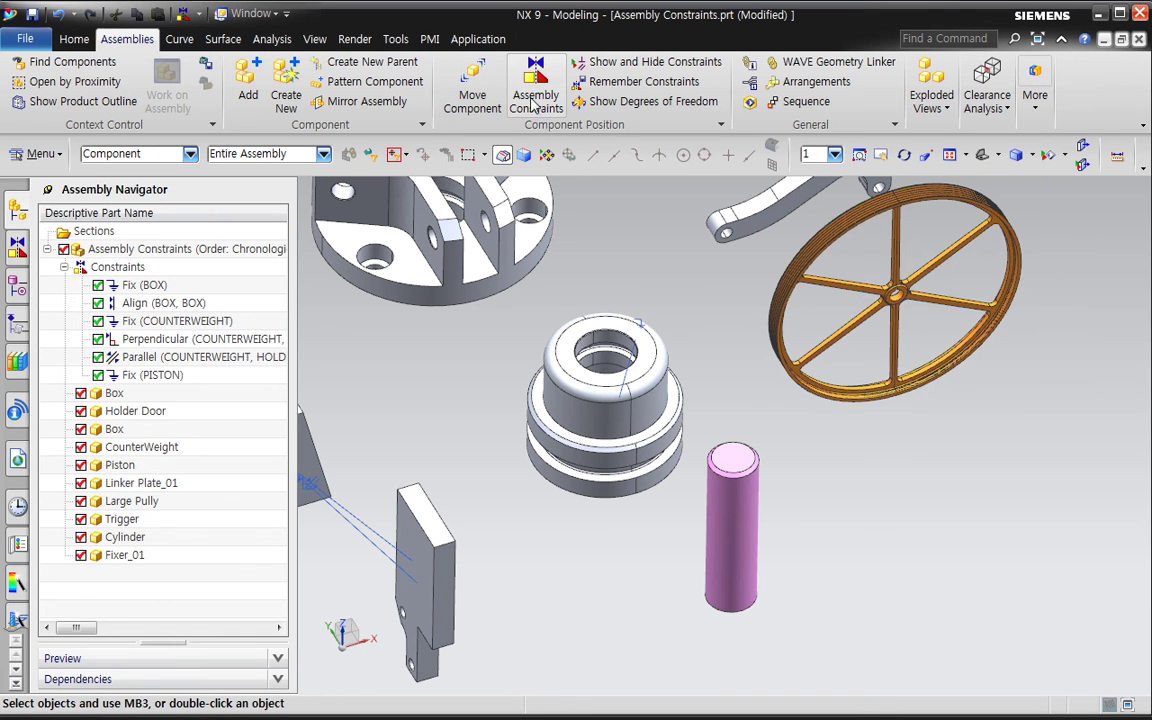
- Apply an Align/Lock constraint between the Cylinder's centerline and the Piston's bore
left_click(536, 95)
left_click(846, 268)
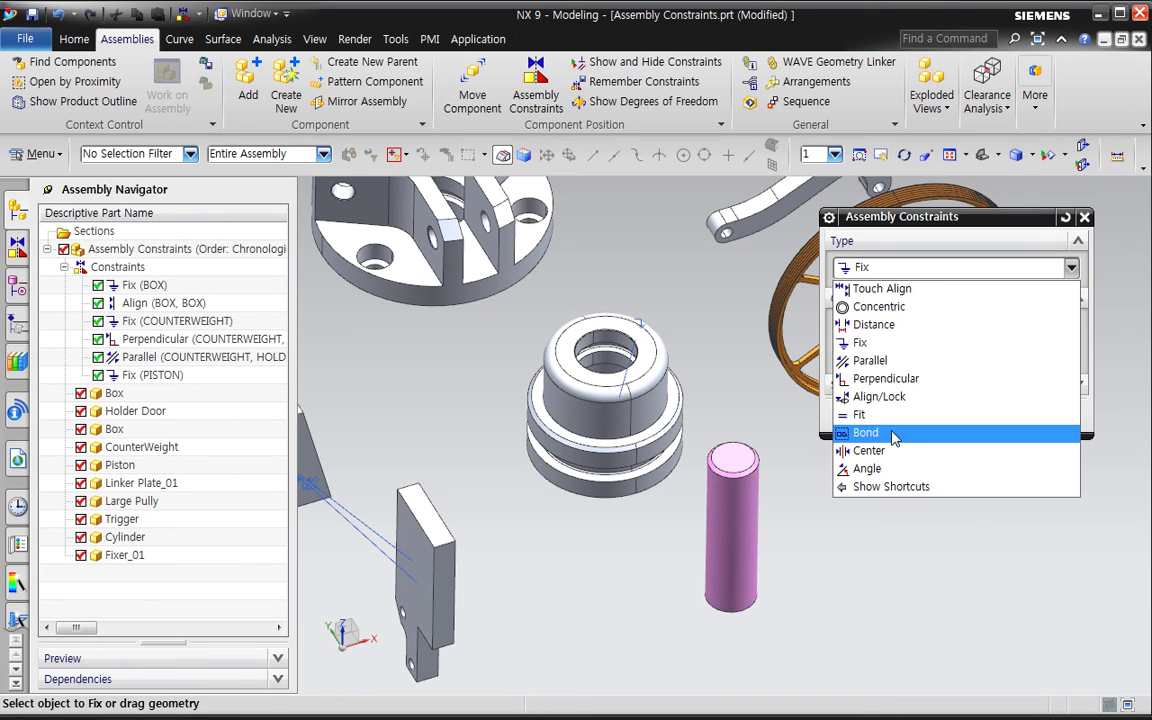
left_click(880, 396)
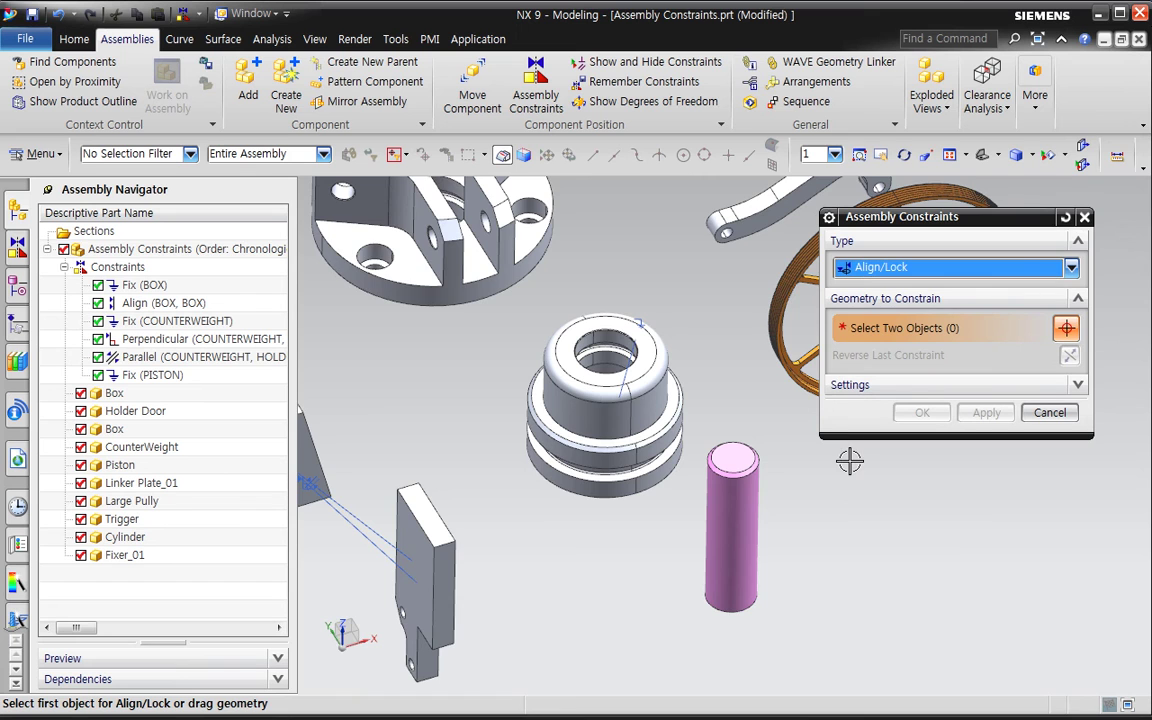
scroll(838, 463, "up", 2)
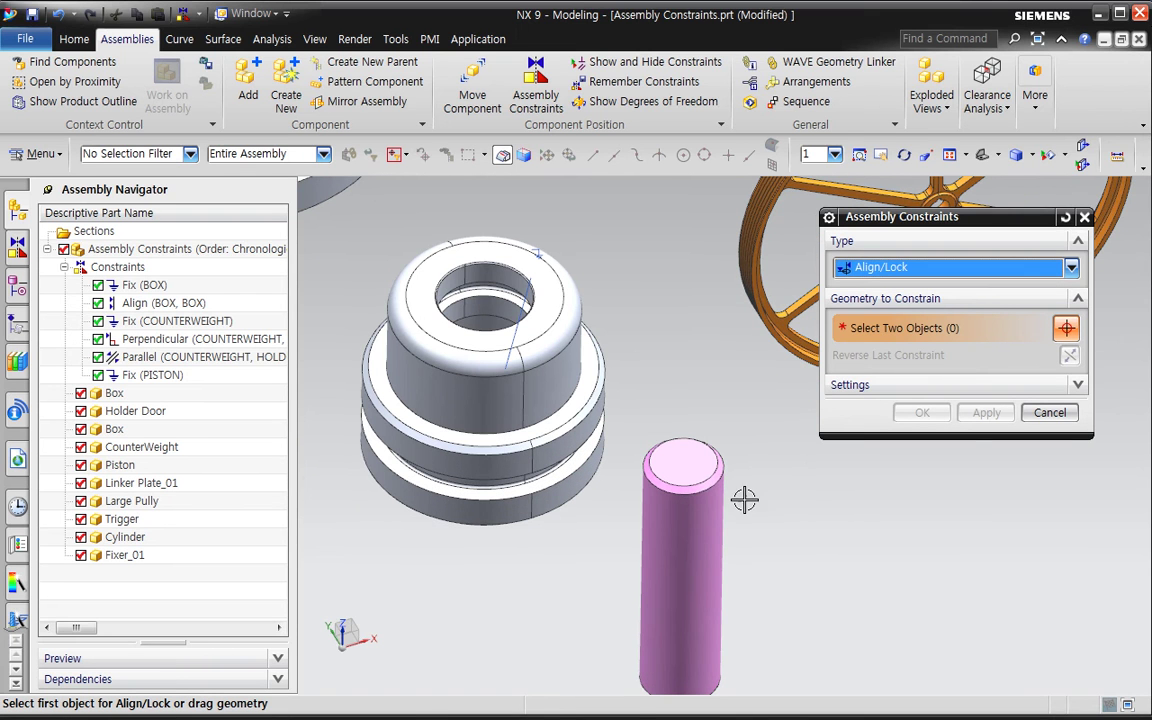
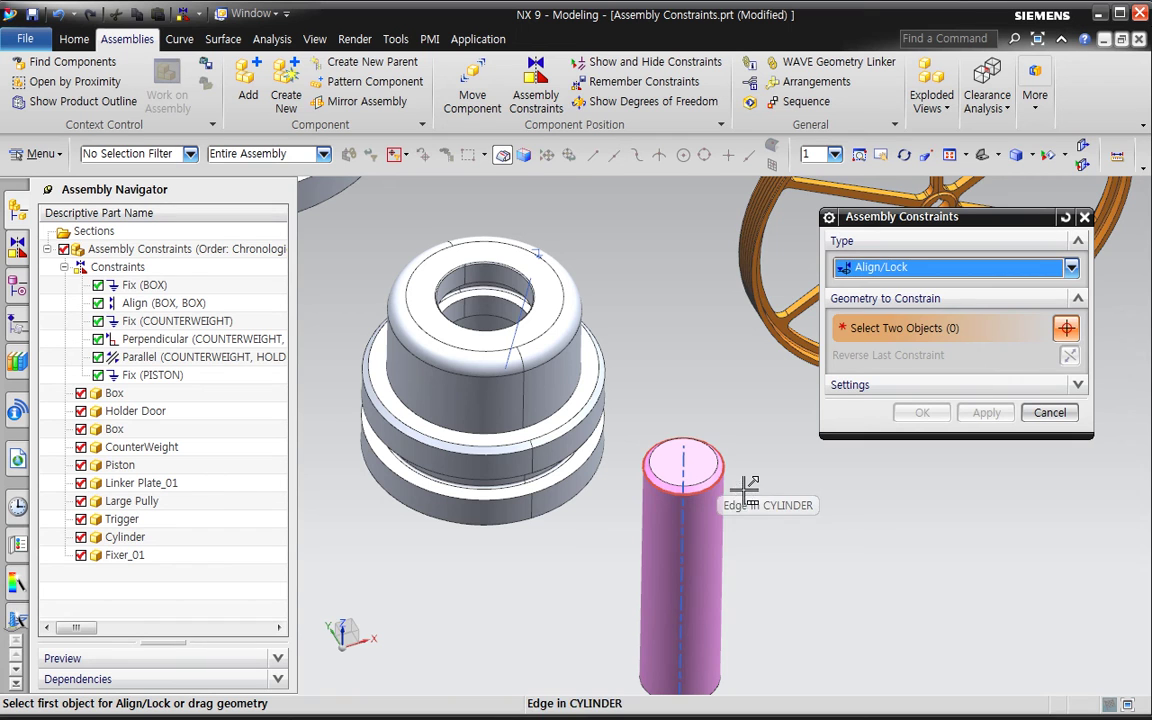
left_click(694, 575)
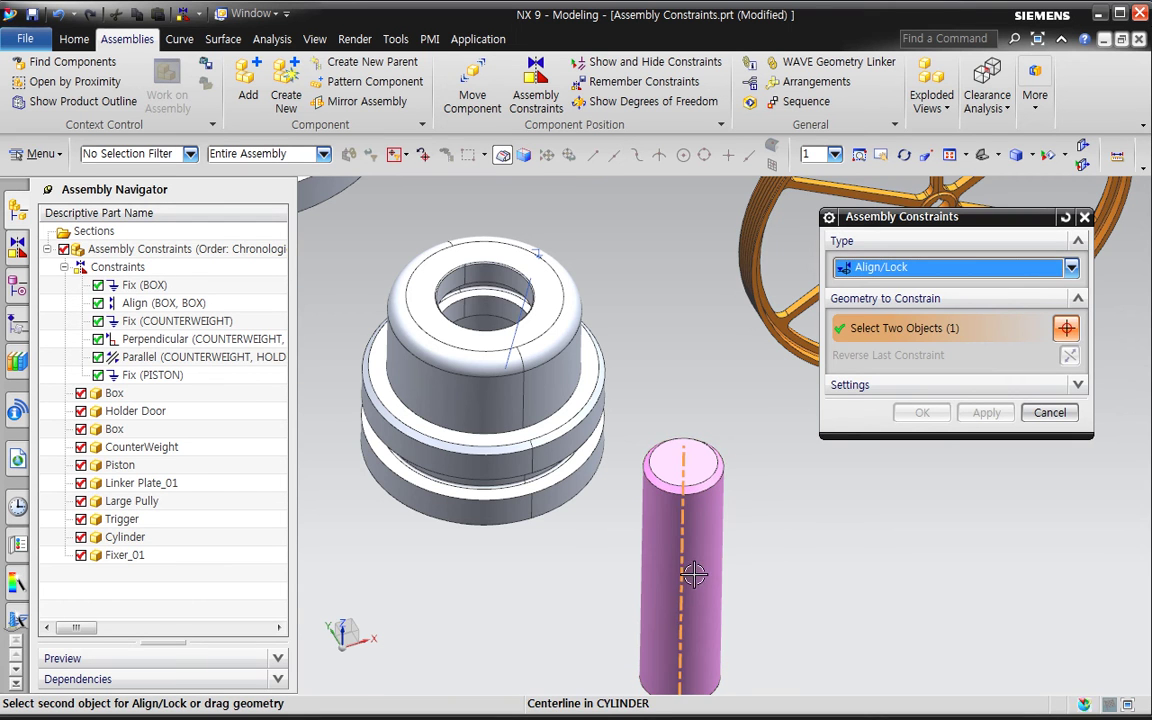
left_click(486, 330)
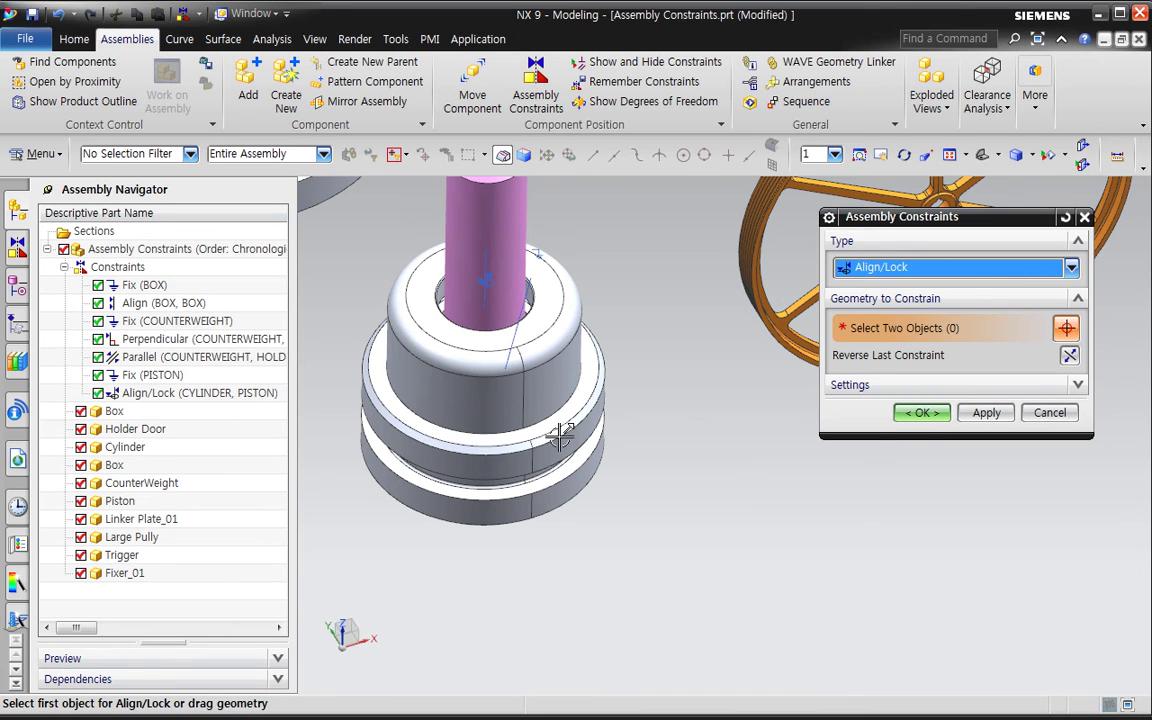
left_click(915, 416)
- Show the remaining degrees of freedom of the Cylinder aligned with the Piston's bore
scroll(600, 410, "down", 3)
scroll(650, 386, "up", 3)
right_click(640, 373)
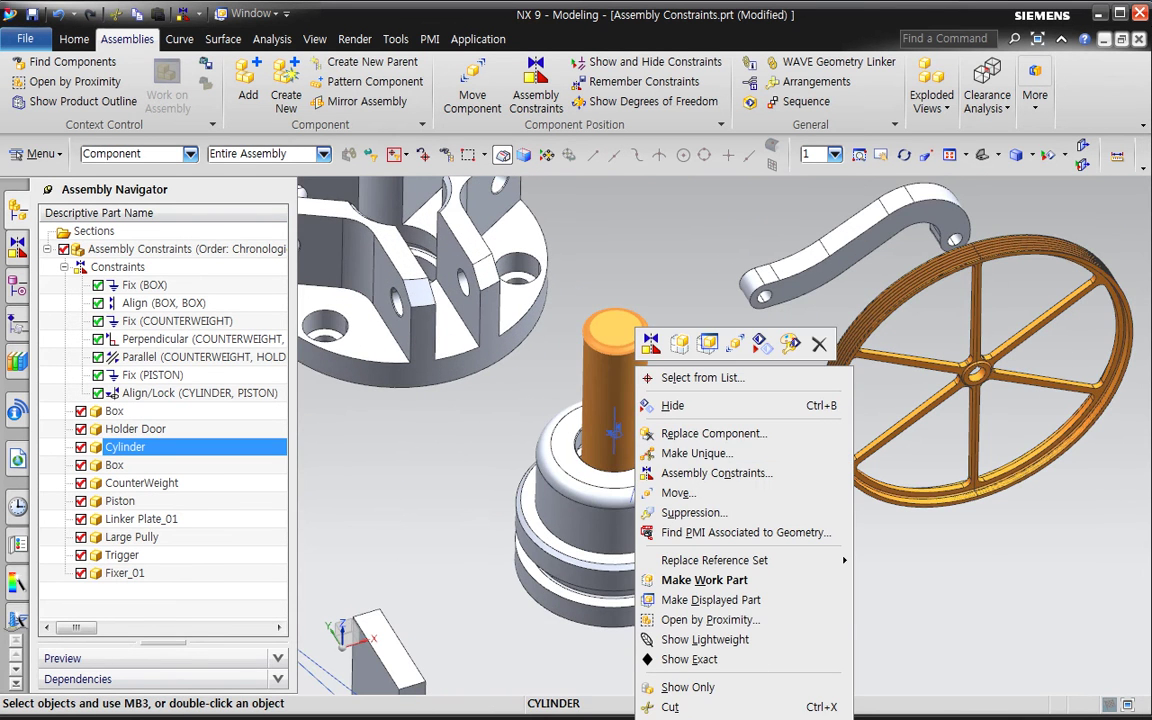
left_click(700, 717)
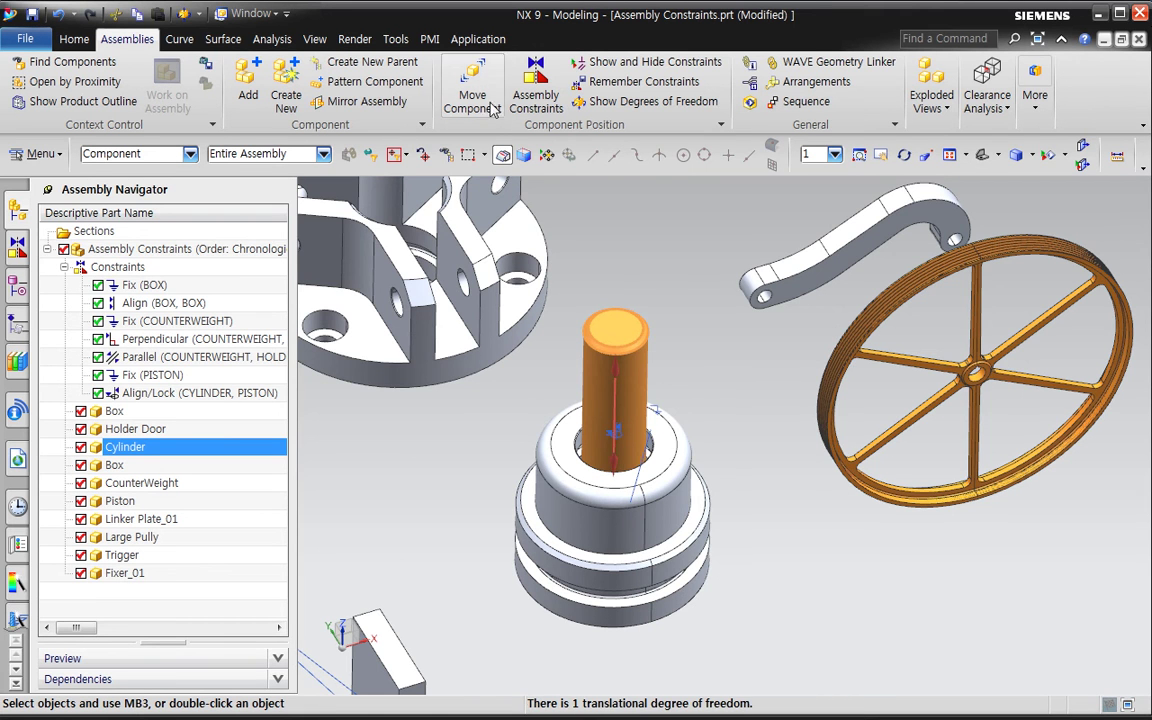
- Test moving the Cylinder along the bore axis, discard the move and undo the Align/Lock constraint
left_click(450, 95)
left_click_drag(627, 357, 703, 386)
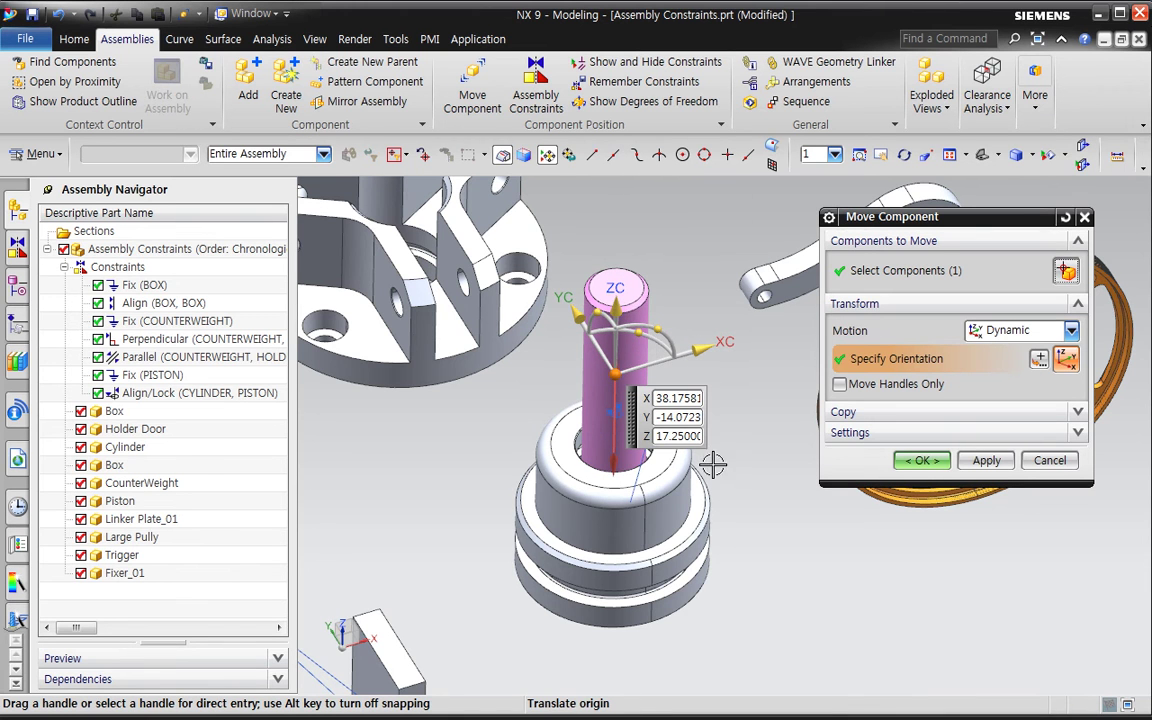
left_click(1050, 461)
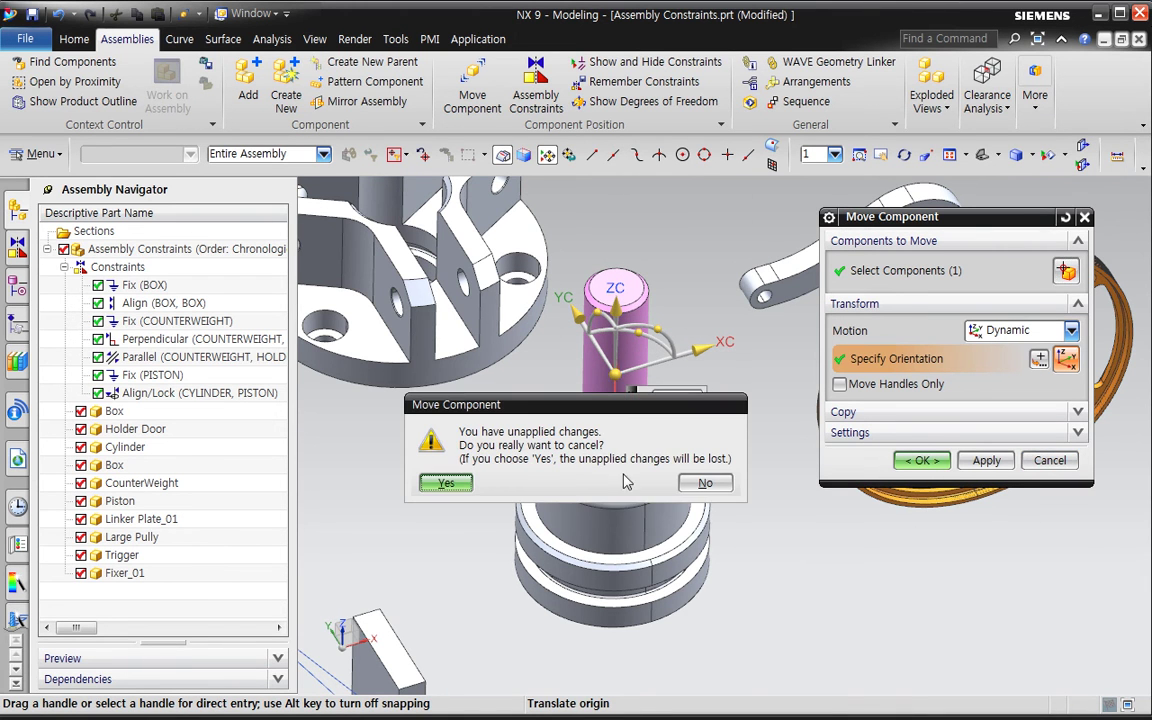
left_click(446, 484)
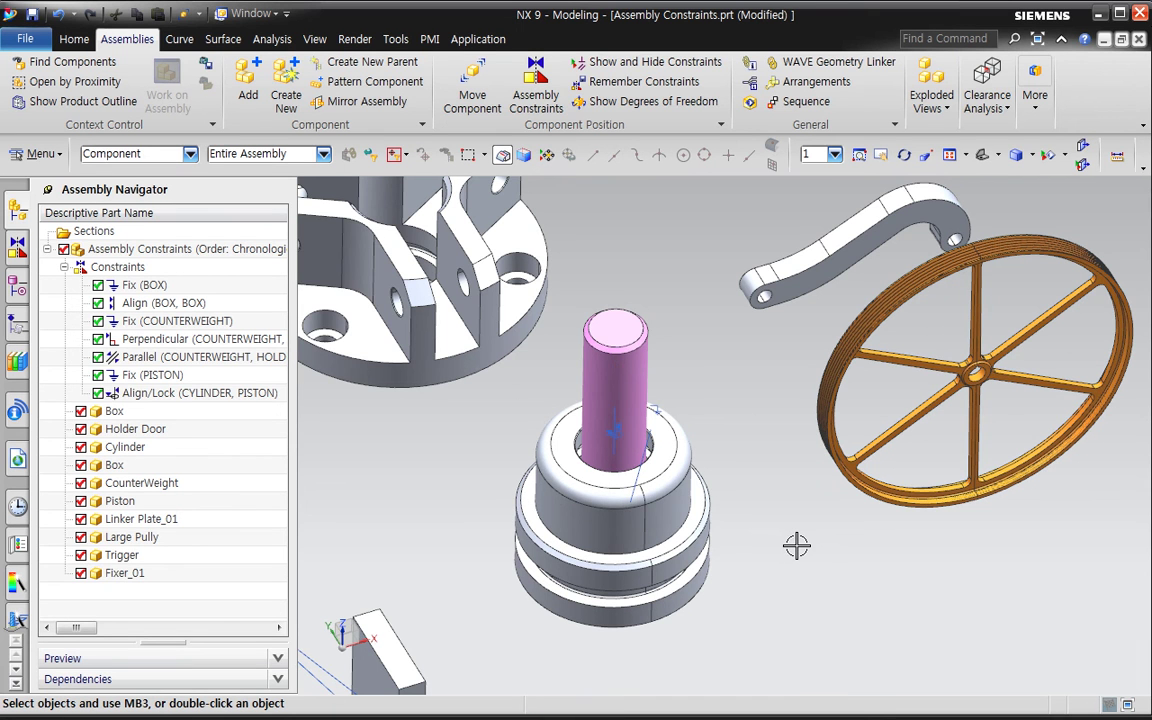
key("ctrl+z")
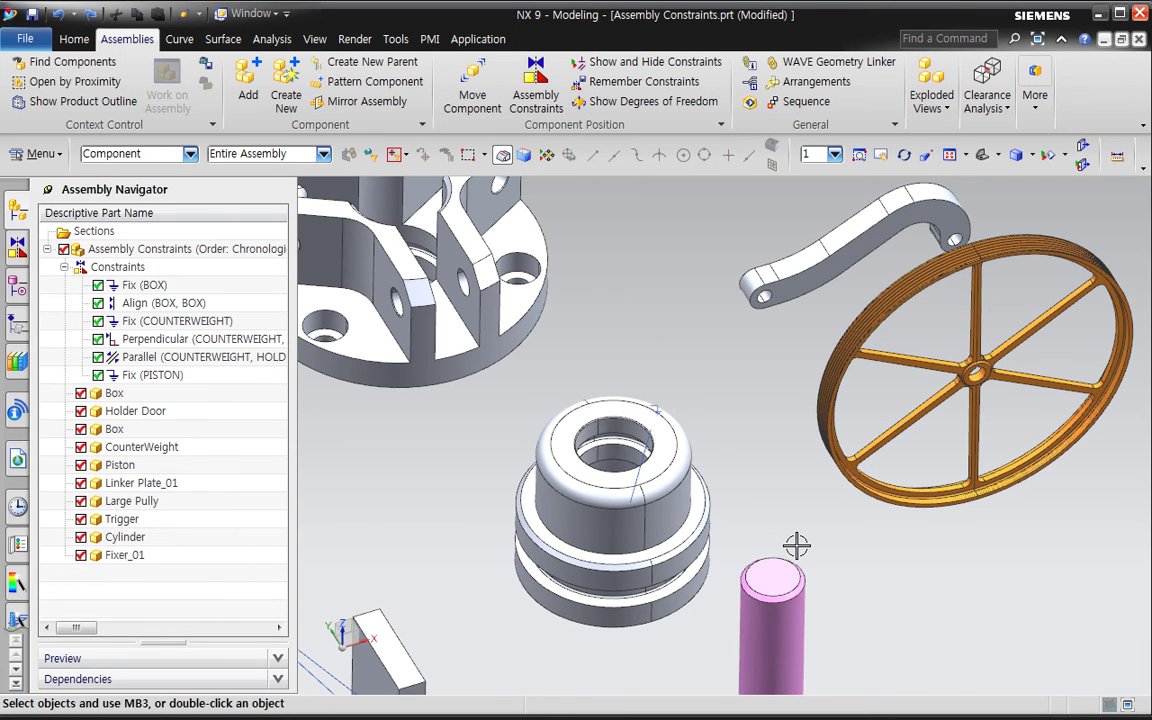
- Apply an Align/Lock constraint between the Cylinder's top circular edge and the Piston's bore edge, checking the fit from the front
scroll(796, 545, "down", 3)
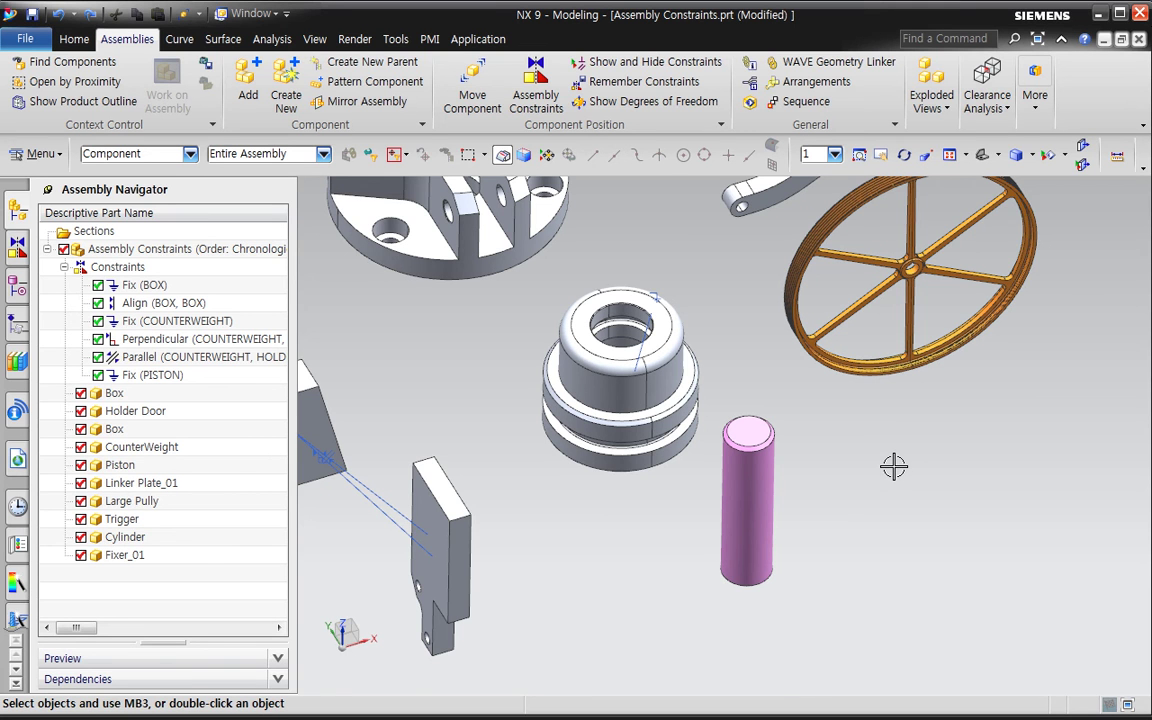
left_click(537, 98)
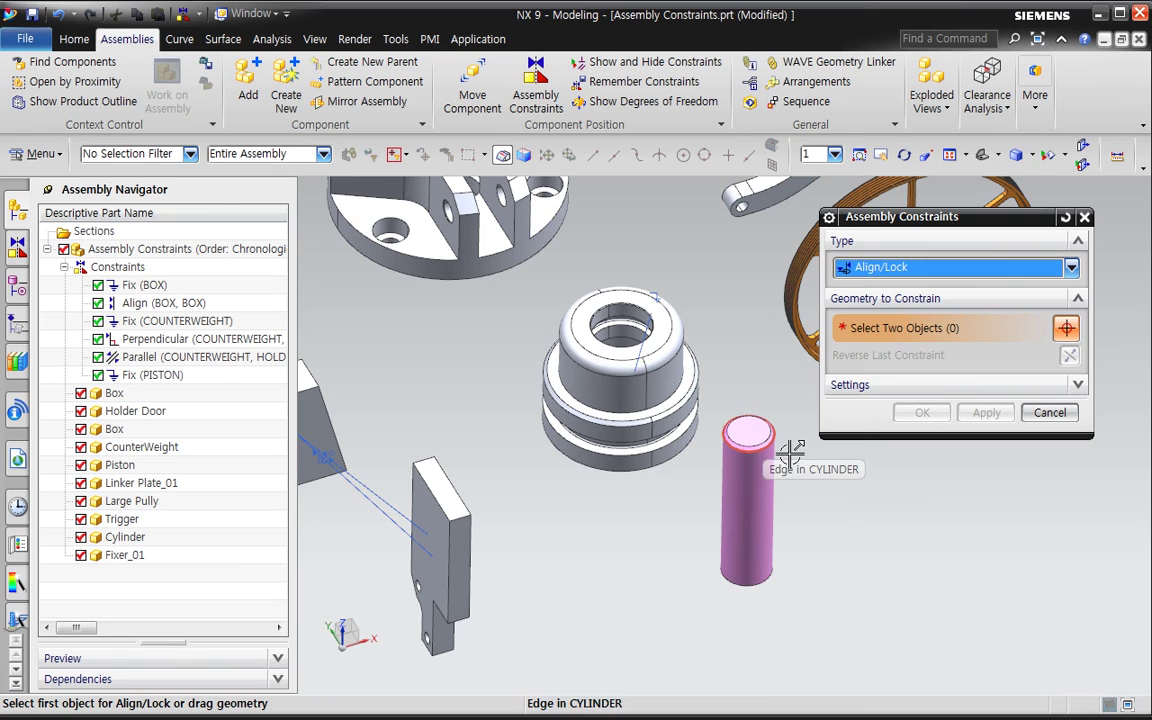
scroll(772, 443, "up", 4)
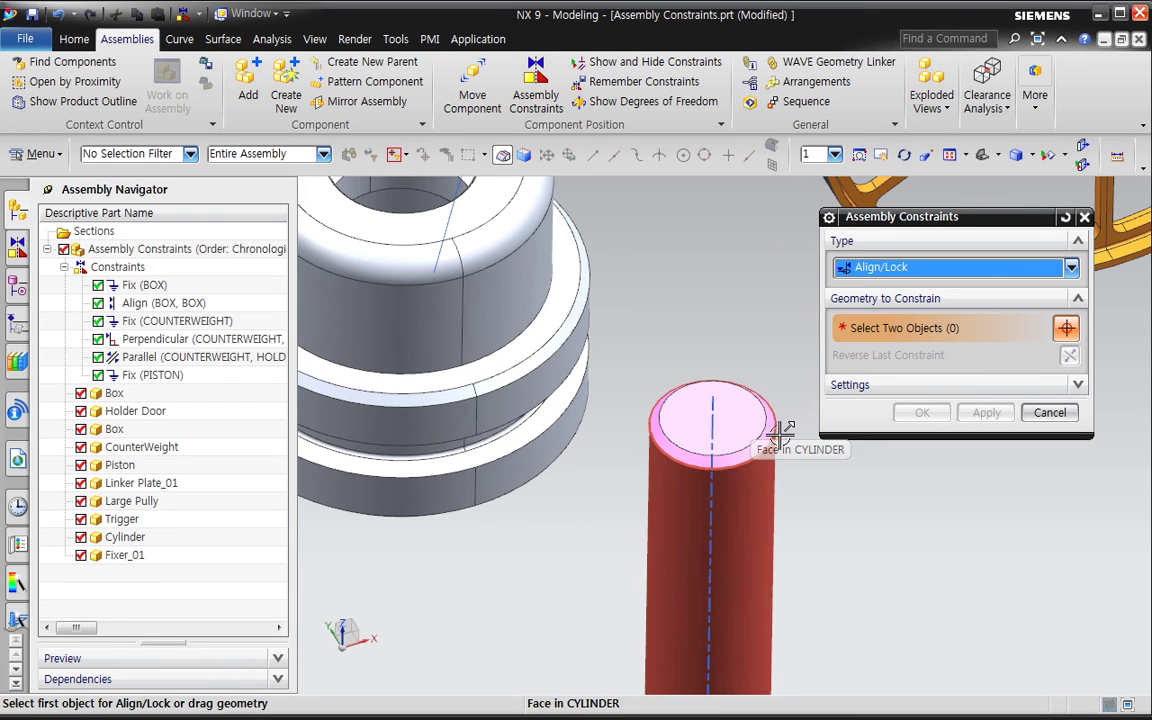
left_click(781, 436)
scroll(781, 436, "down", 5)
scroll(660, 438, "up", 4)
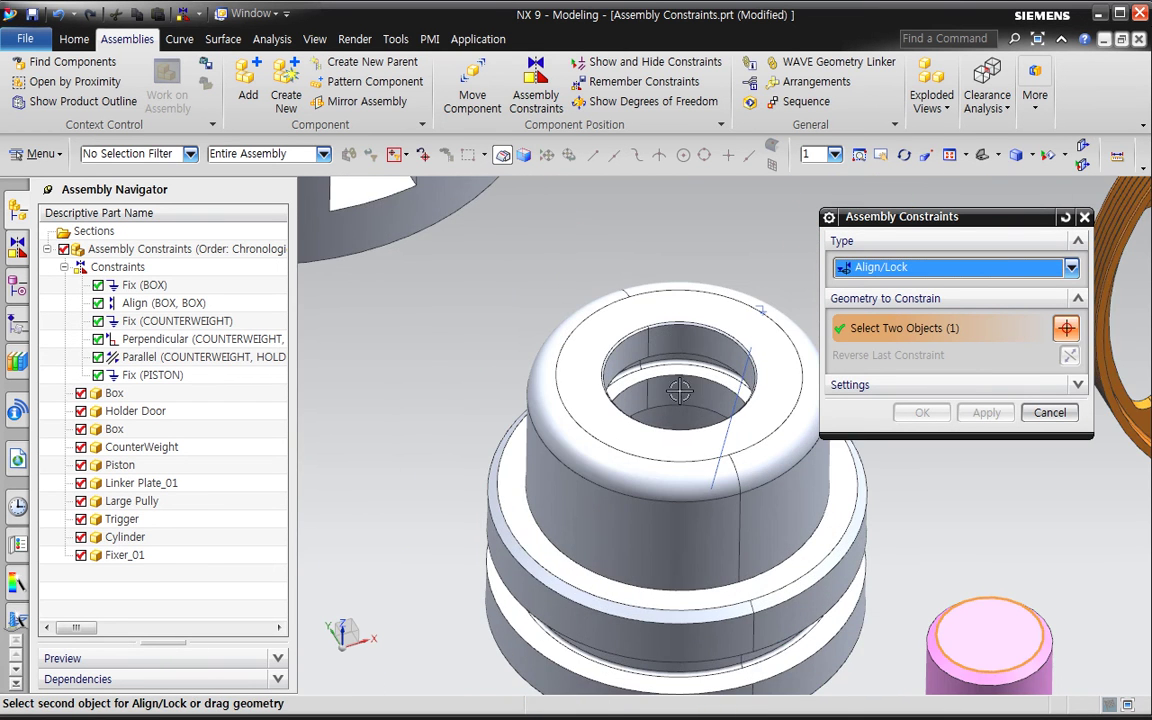
left_click(660, 438)
scroll(746, 535, "down", 3)
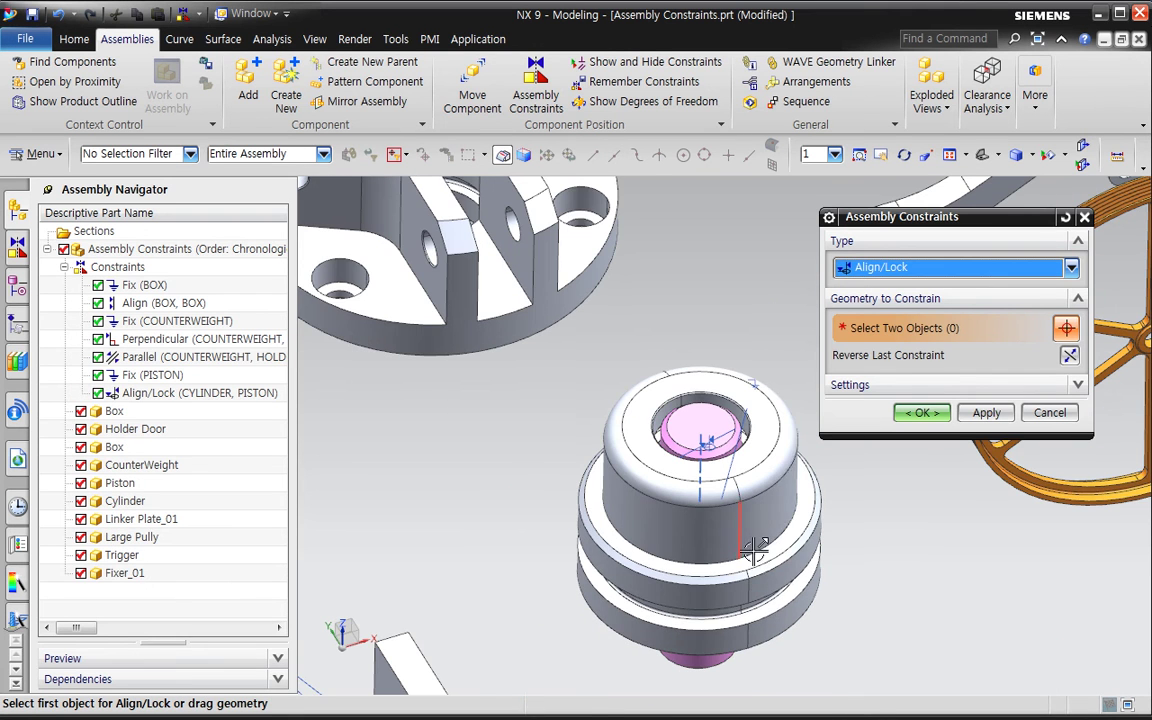
middle_click_drag(746, 553, 697, 343)
key("F8")
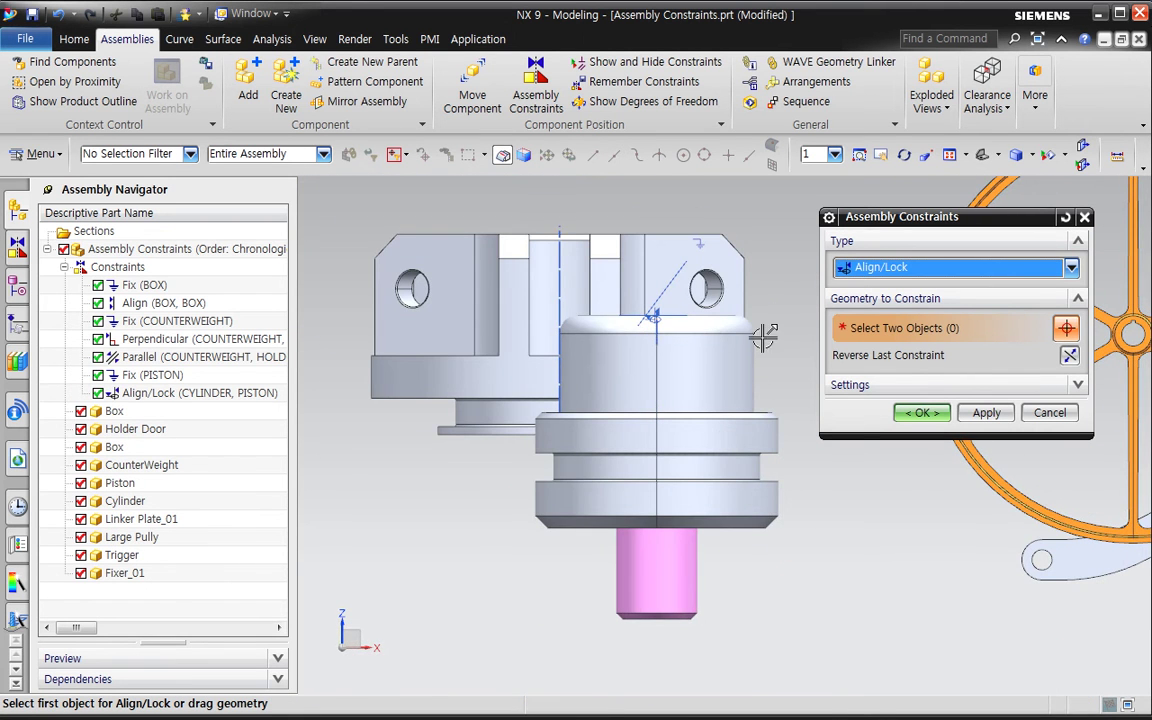
scroll(587, 383, "down", 3)
middle_click_drag(588, 383, 704, 497)
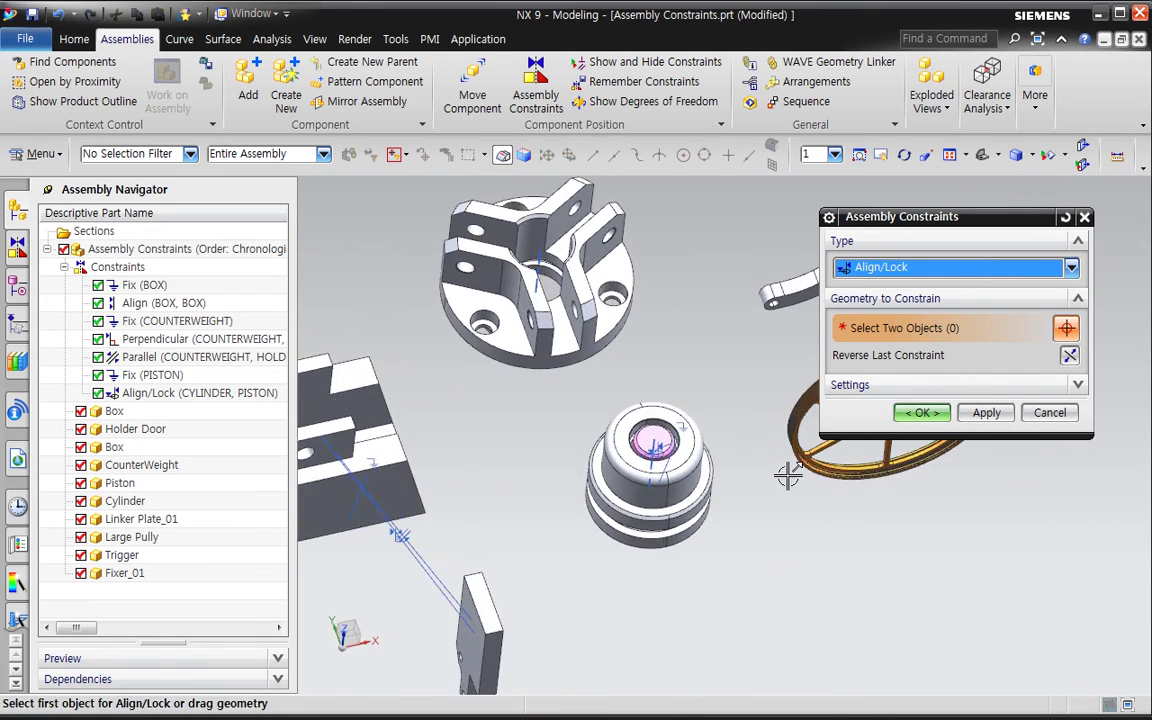
left_click(917, 413)
- Try to move the locked Cylinder dynamically, discarding any change
left_click(468, 98)
scroll(657, 370, "up", 3)
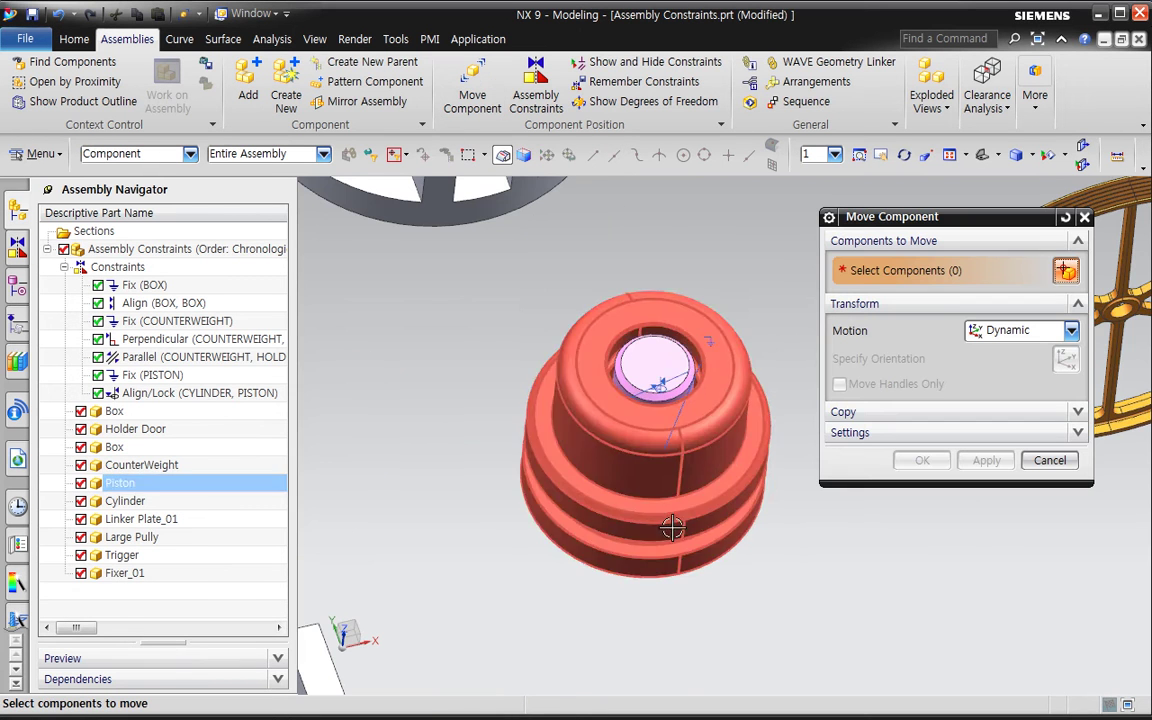
left_click(657, 367)
middle_click(808, 611)
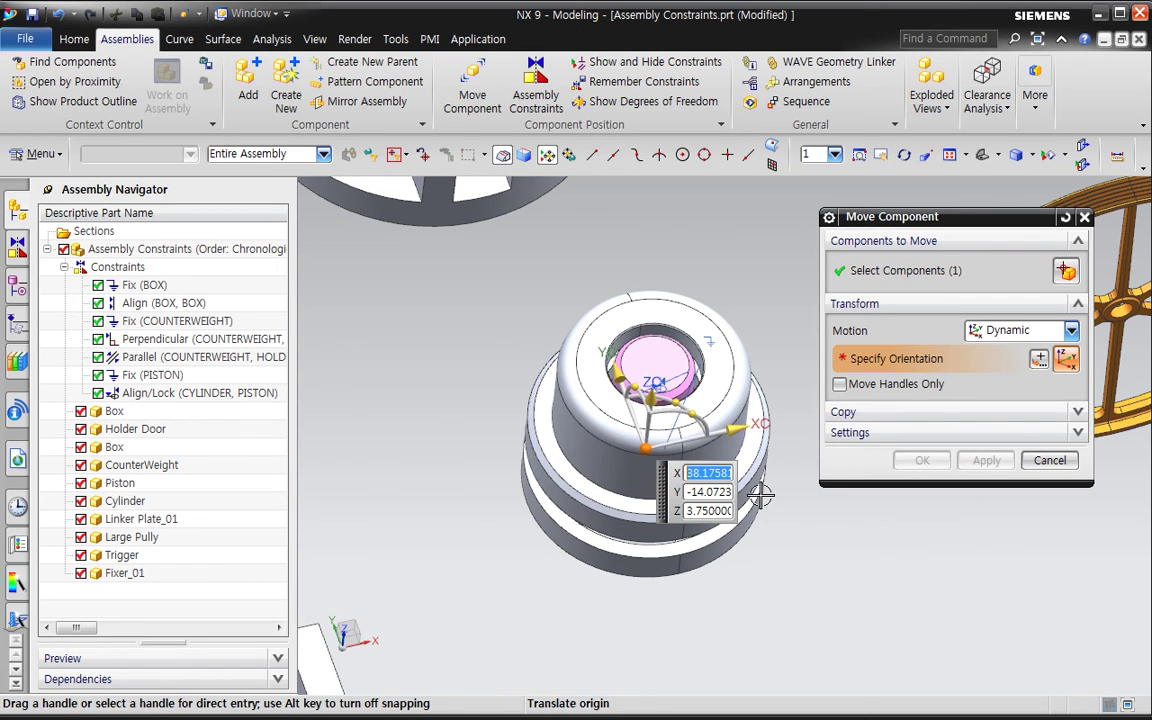
mouse_move(689, 415)
left_mouse_down()
mouse_move(738, 440)
mouse_move(671, 378)
mouse_move(671, 413)
left_mouse_up()
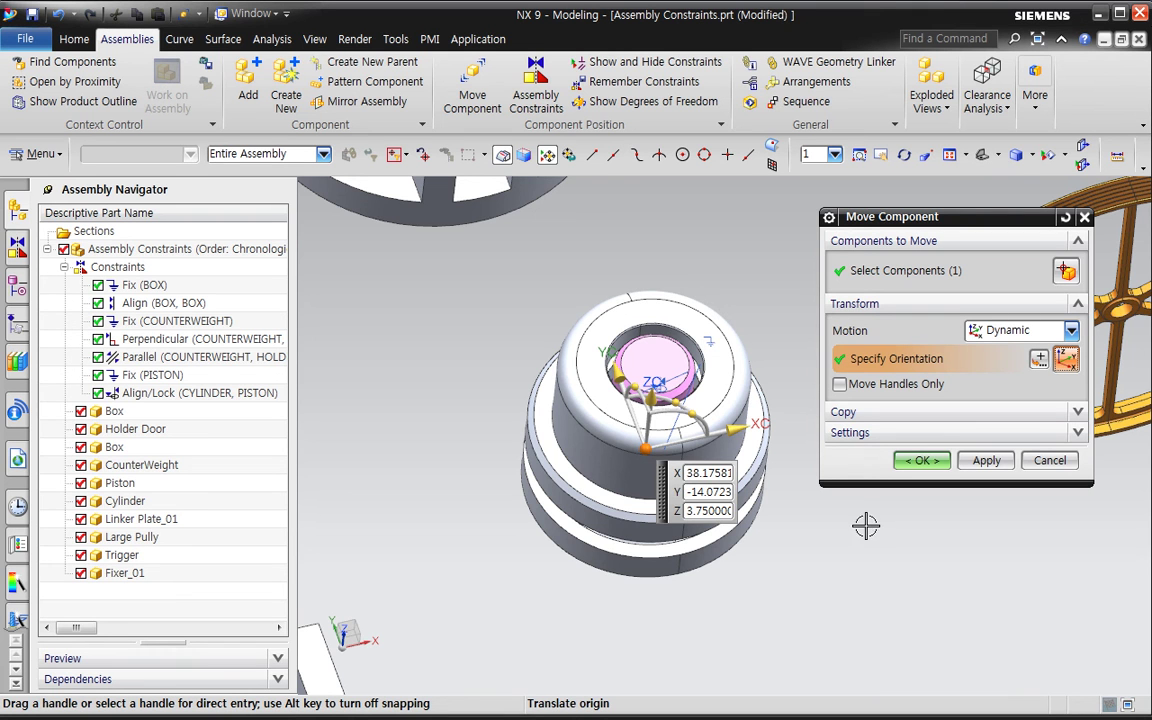
left_click(1050, 460)
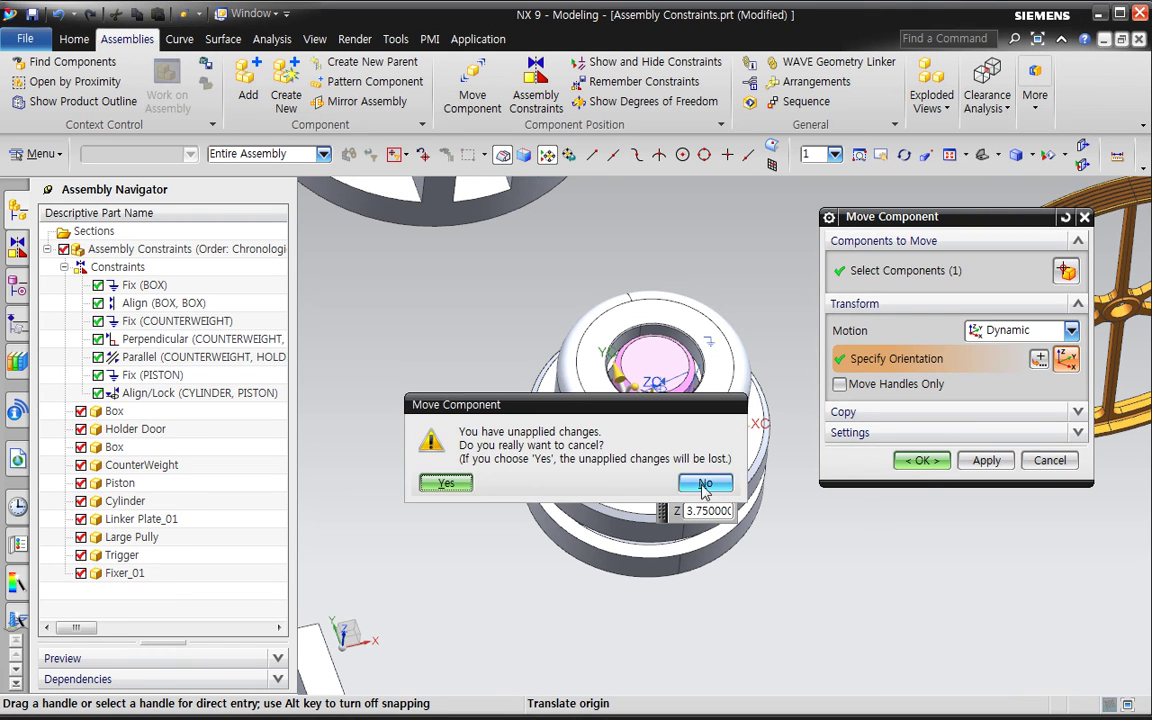
left_click(468, 488)
- Check the degrees of freedom of the Cylinder locked inside the Piston
right_click(657, 359)
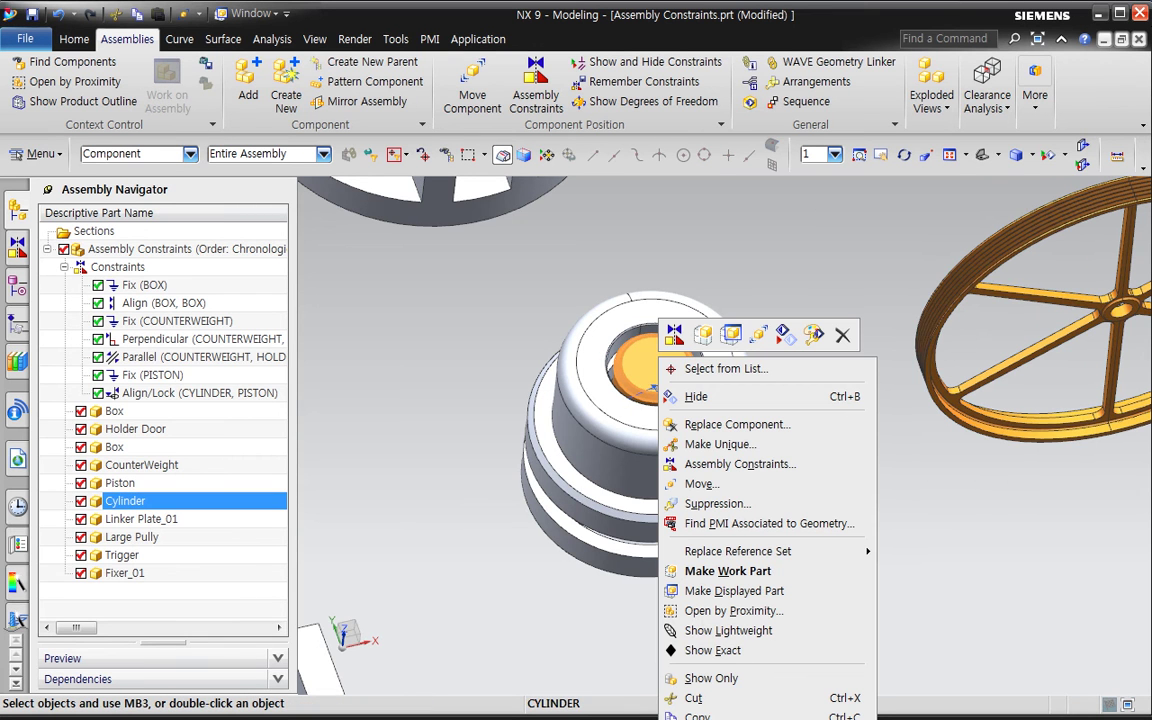
left_click(796, 717)
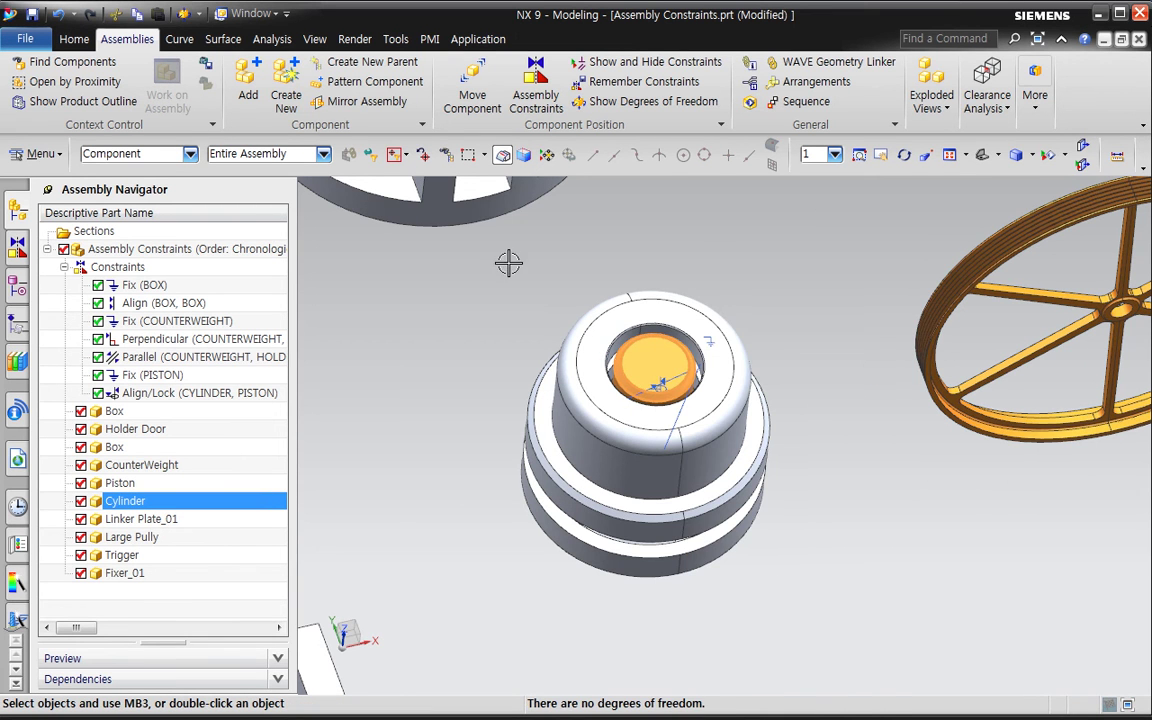
left_click(766, 584)
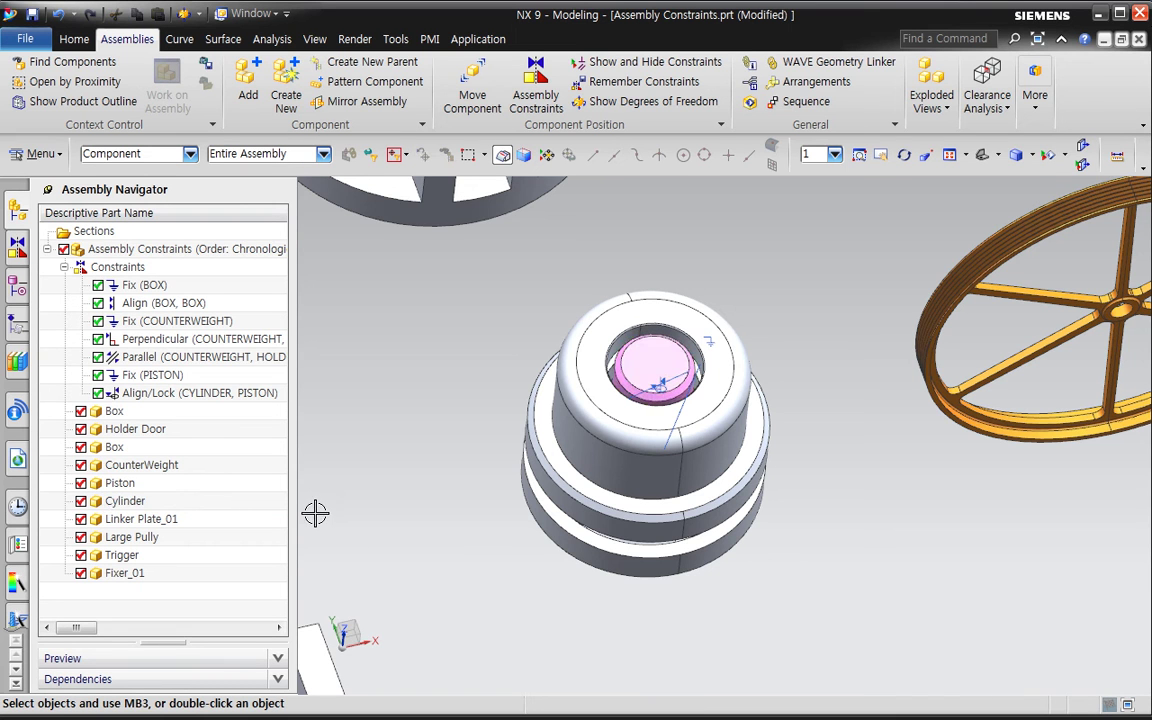
- Widen the Assembly Navigator and examine the Position status of the Box, Holder Door, CounterWeight and Cylinder components
left_click_drag(311, 512, 905, 527)
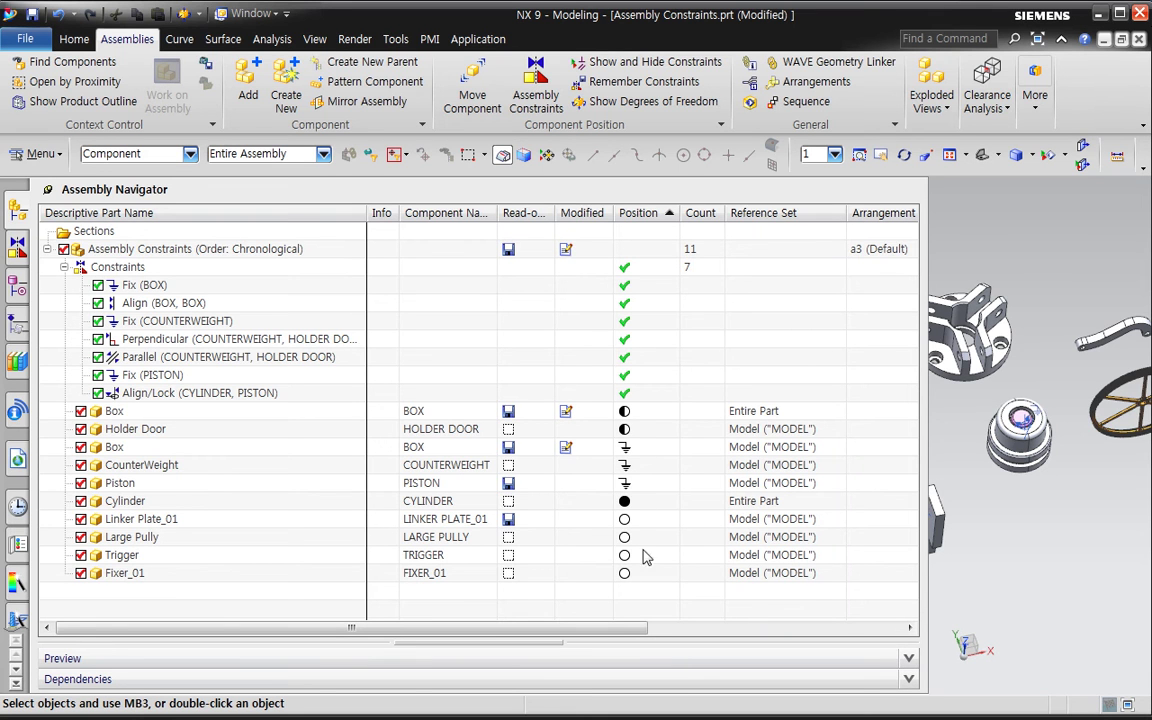
left_click(627, 413)
left_click(626, 429)
left_click(626, 447)
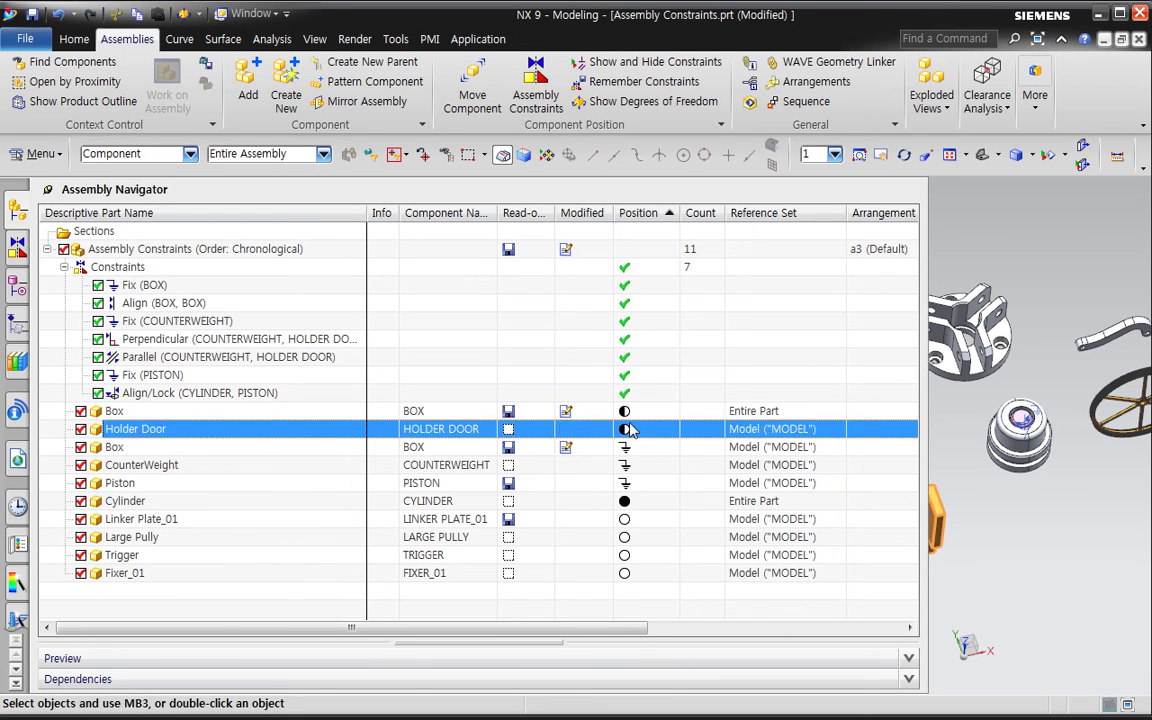
left_click(626, 466)
left_click(626, 502)
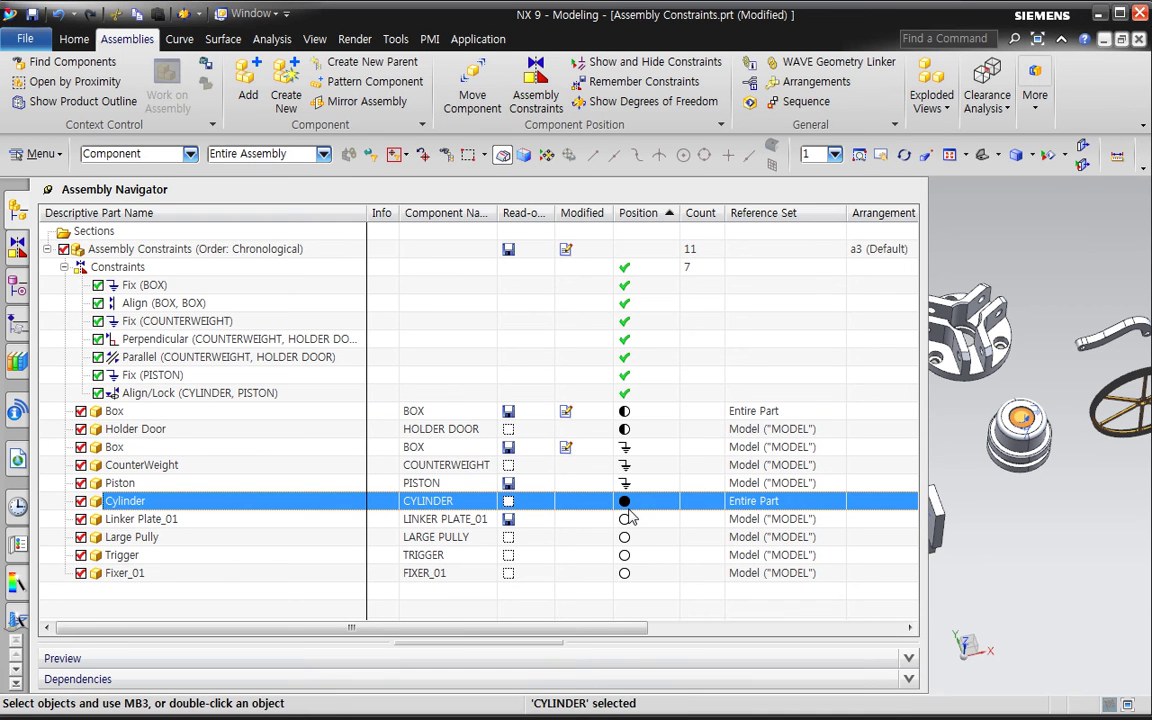
- Widen the Assembly Navigator and review its list of available columns without changing any
left_click_drag(928, 483, 559, 482)
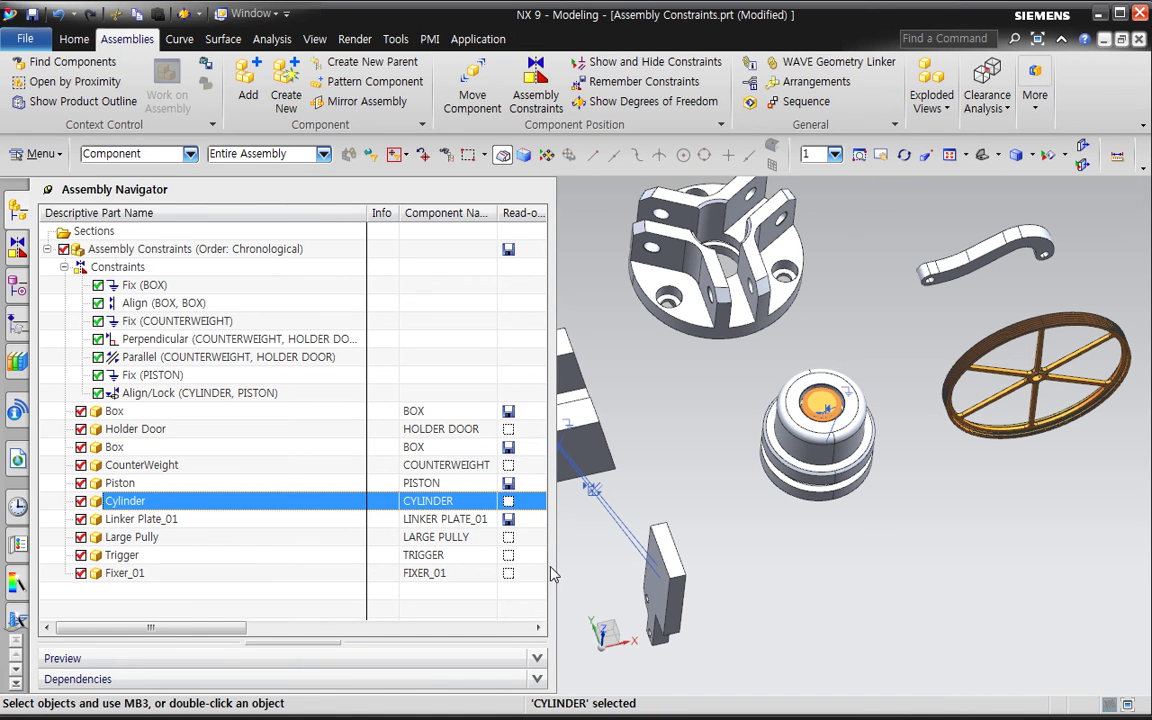
left_click_drag(563, 569, 938, 594)
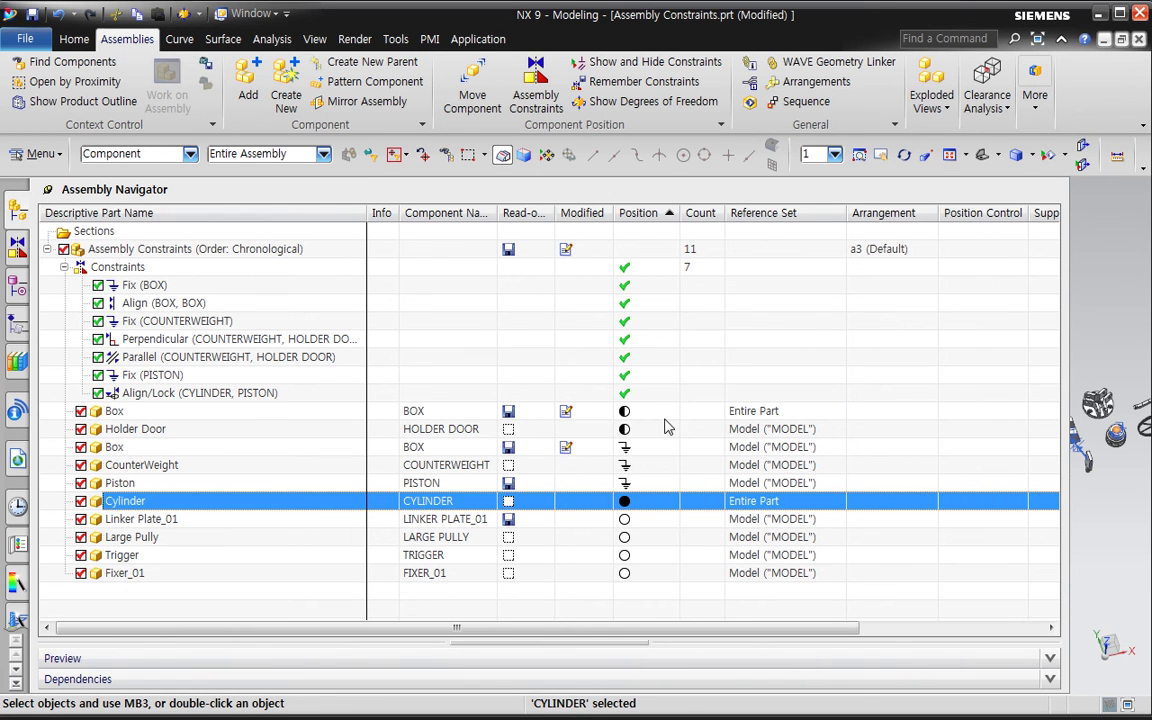
right_click(645, 218)
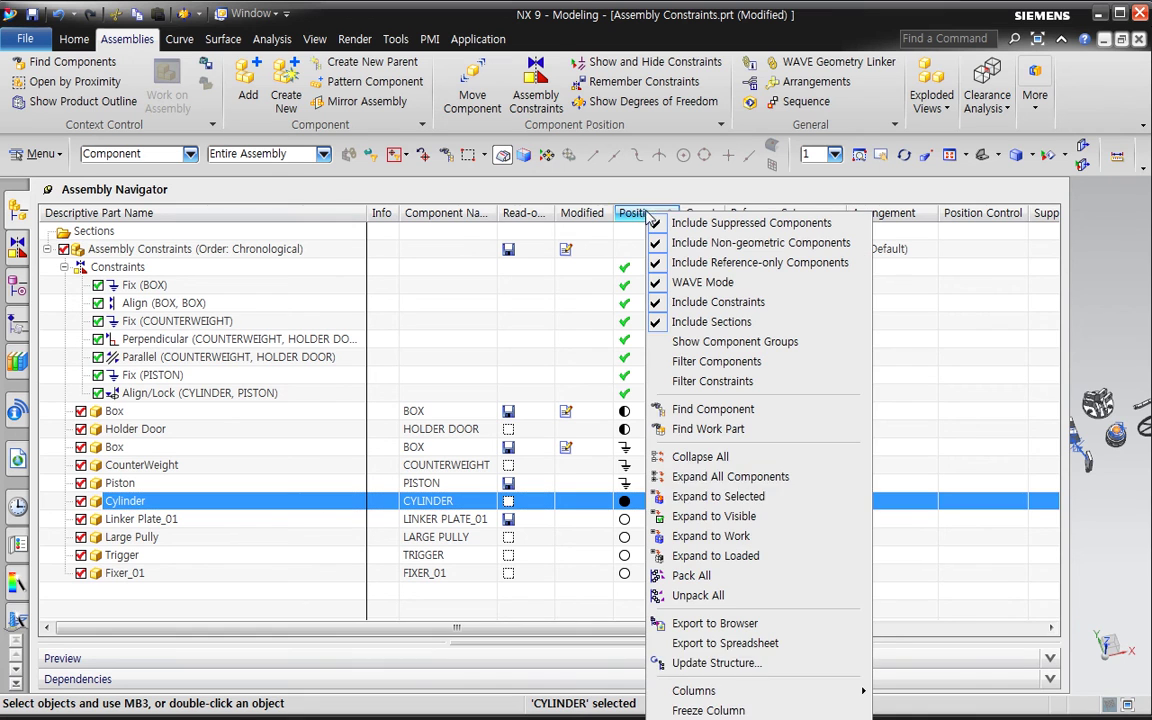
mouse_move(860, 690)
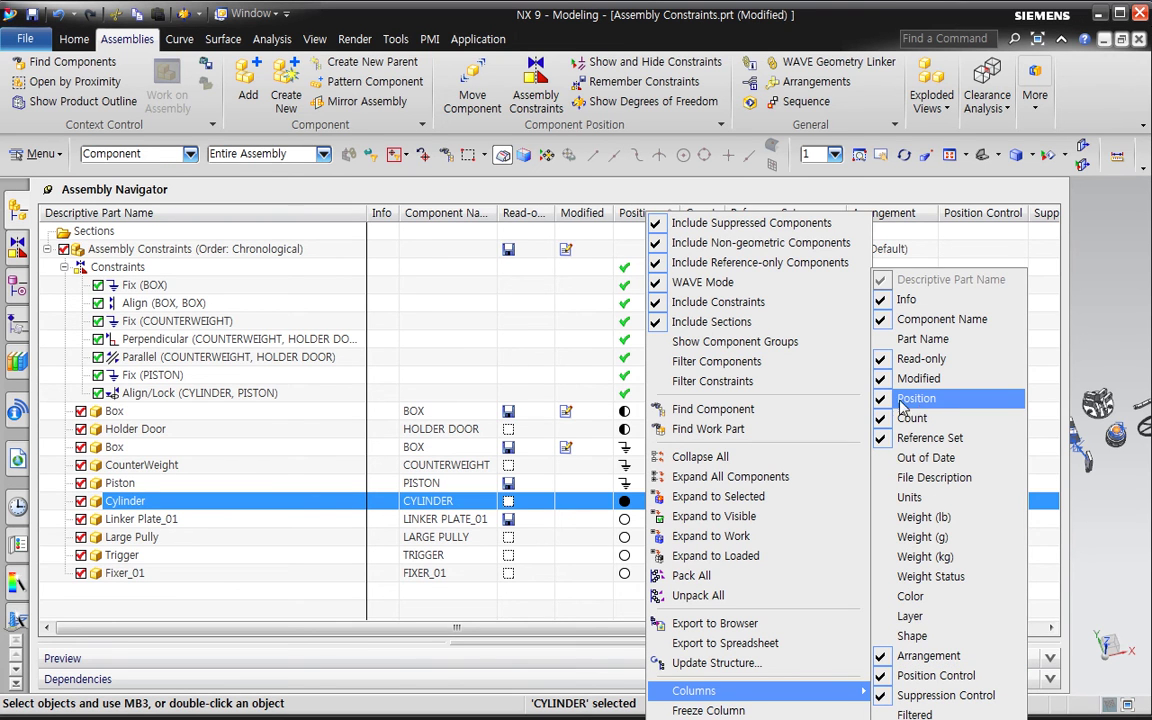
key("Escape")
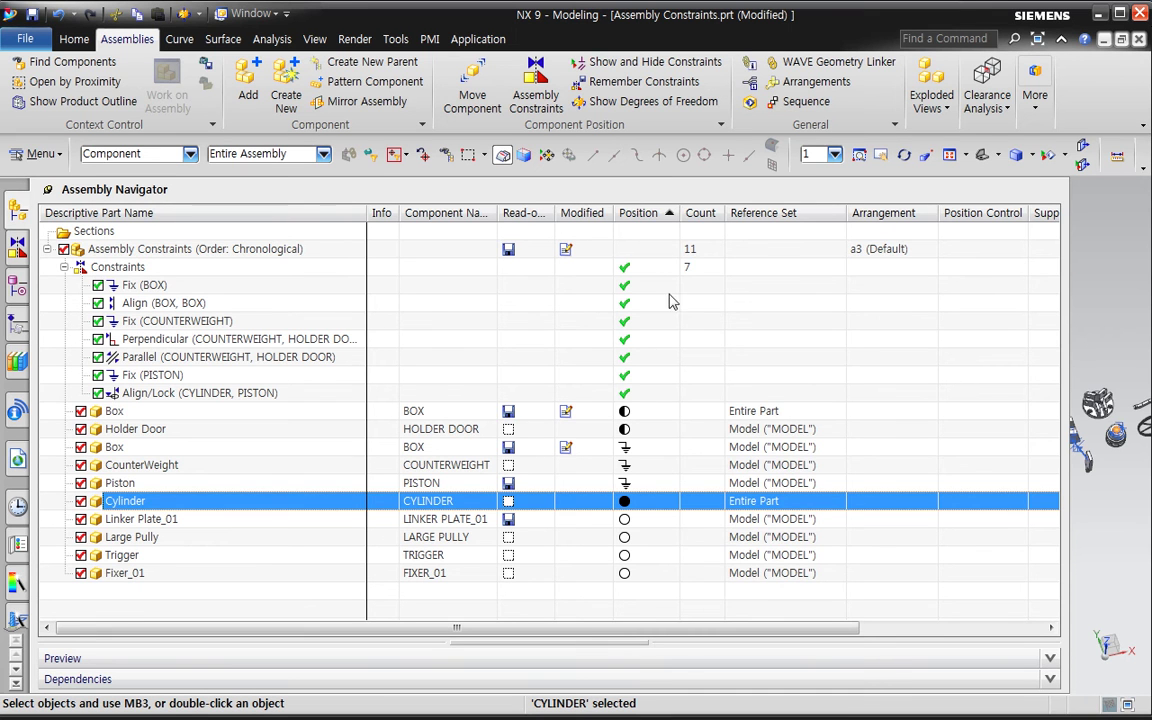
- Move the Position column directly after Descriptive Part Name in the Assembly Navigator's column order and apply it
right_click(655, 214)
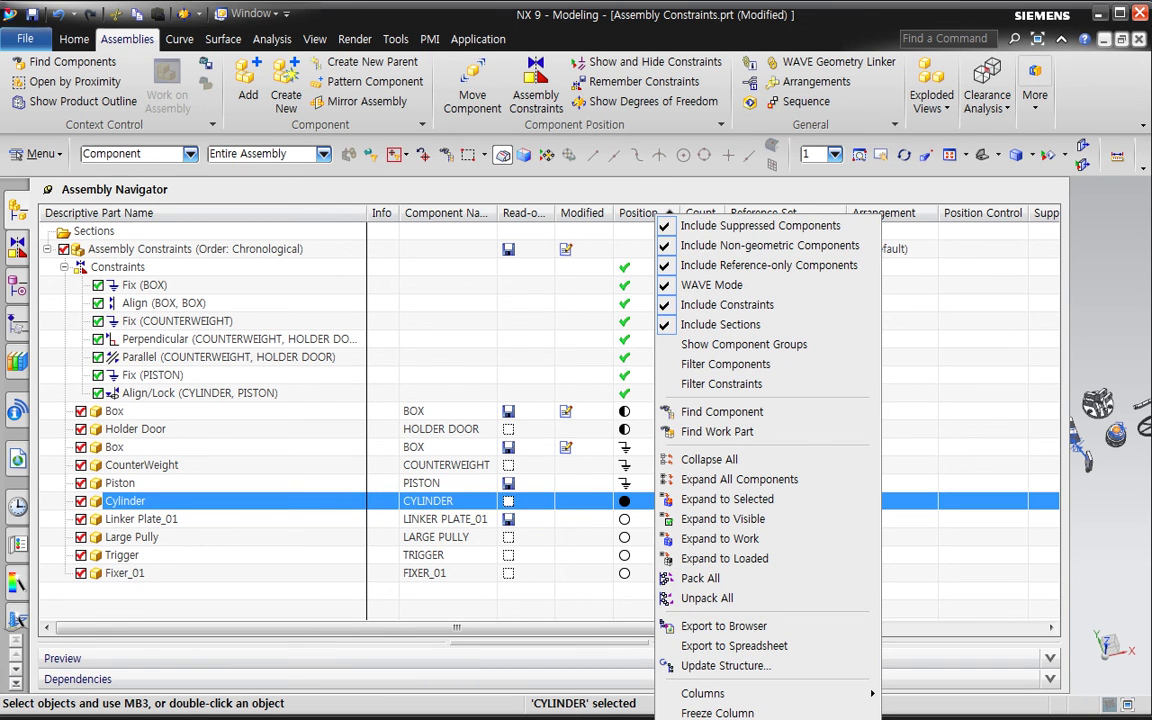
mouse_move(700, 693)
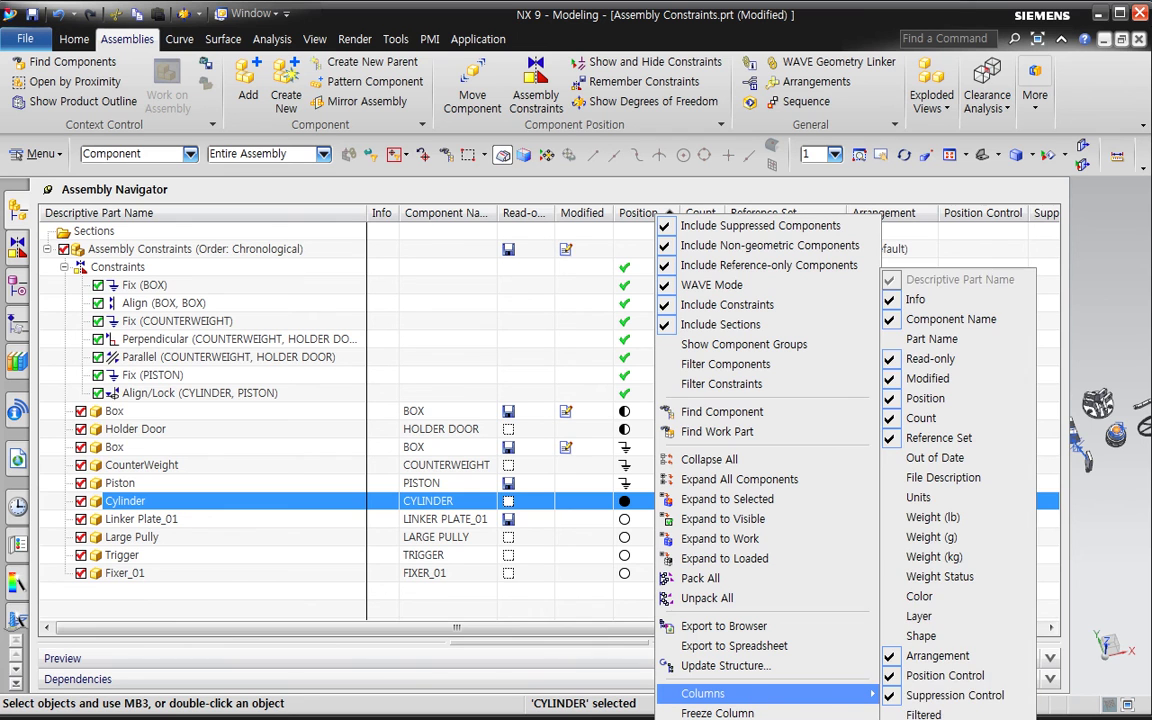
left_click(940, 714)
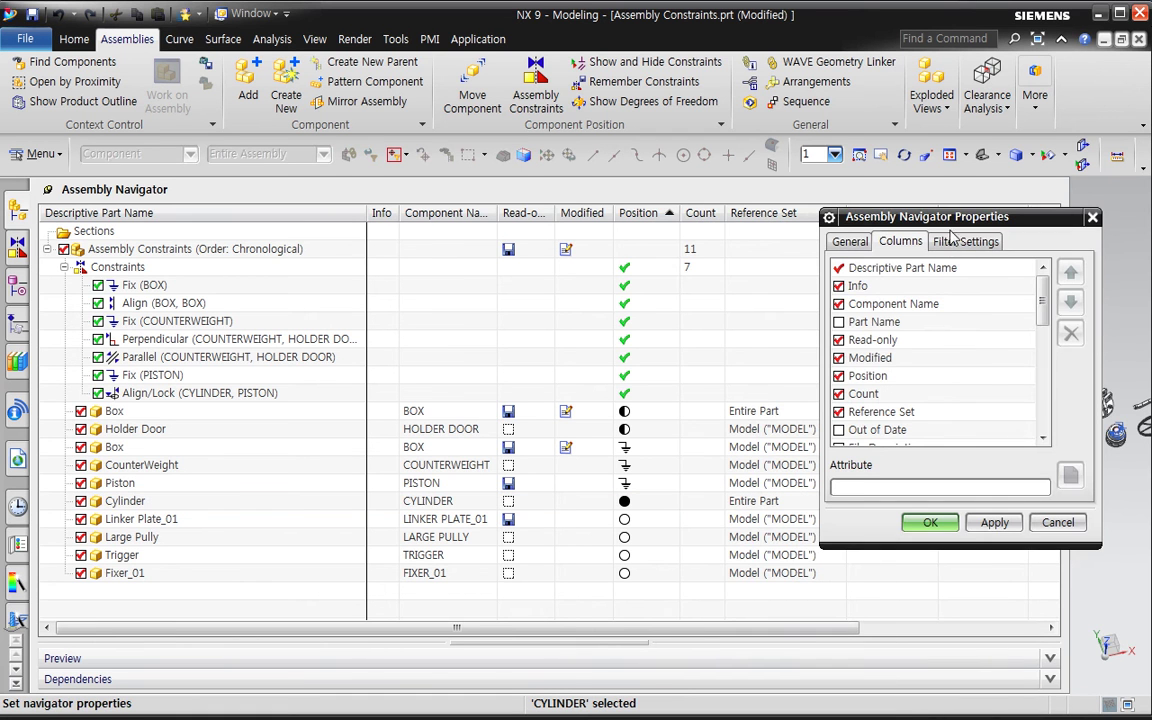
left_click(866, 376)
left_click(1070, 275)
left_click(1070, 275)
left_click(1070, 275)
left_click(1070, 275)
left_click(1070, 275)
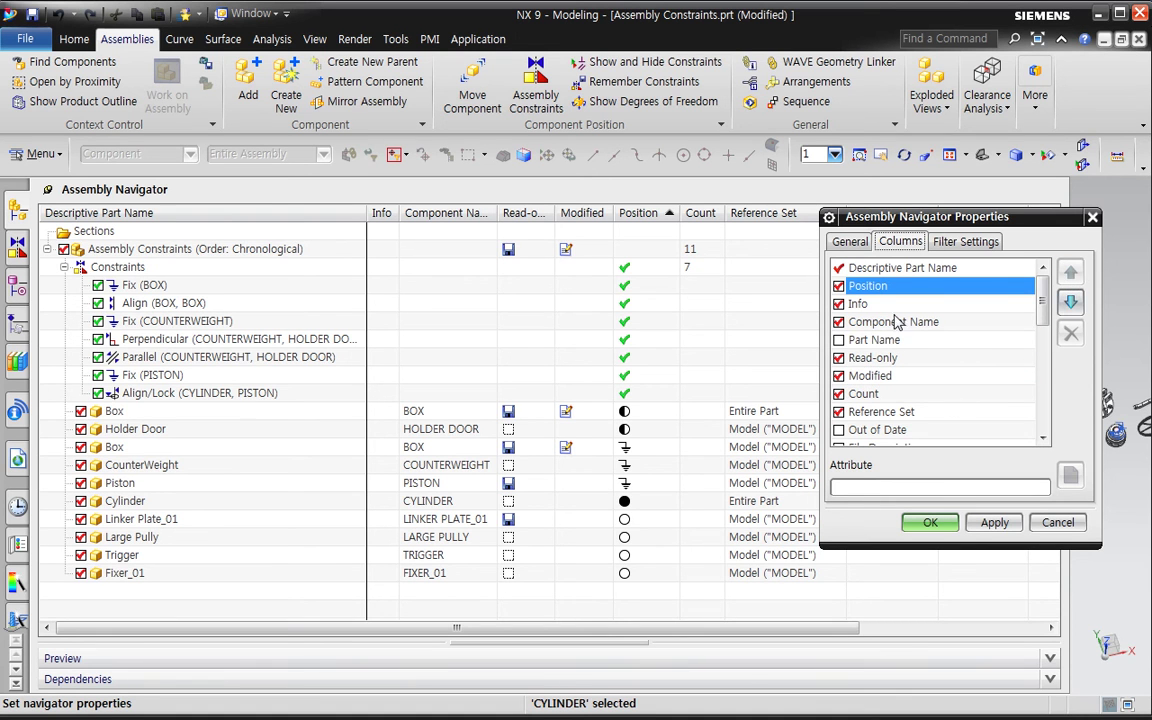
left_click(992, 522)
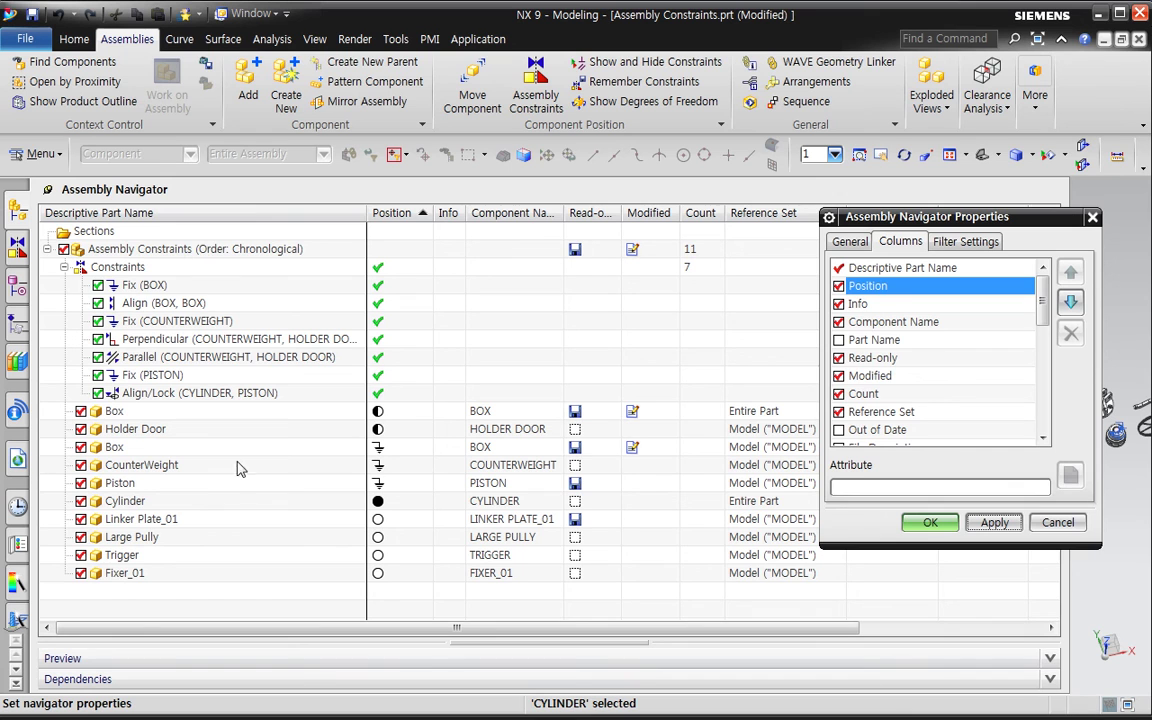
- Move the Position column back between Modified and Count in the Assembly Navigator and accept the column order
left_click(1072, 302)
left_click(1072, 302)
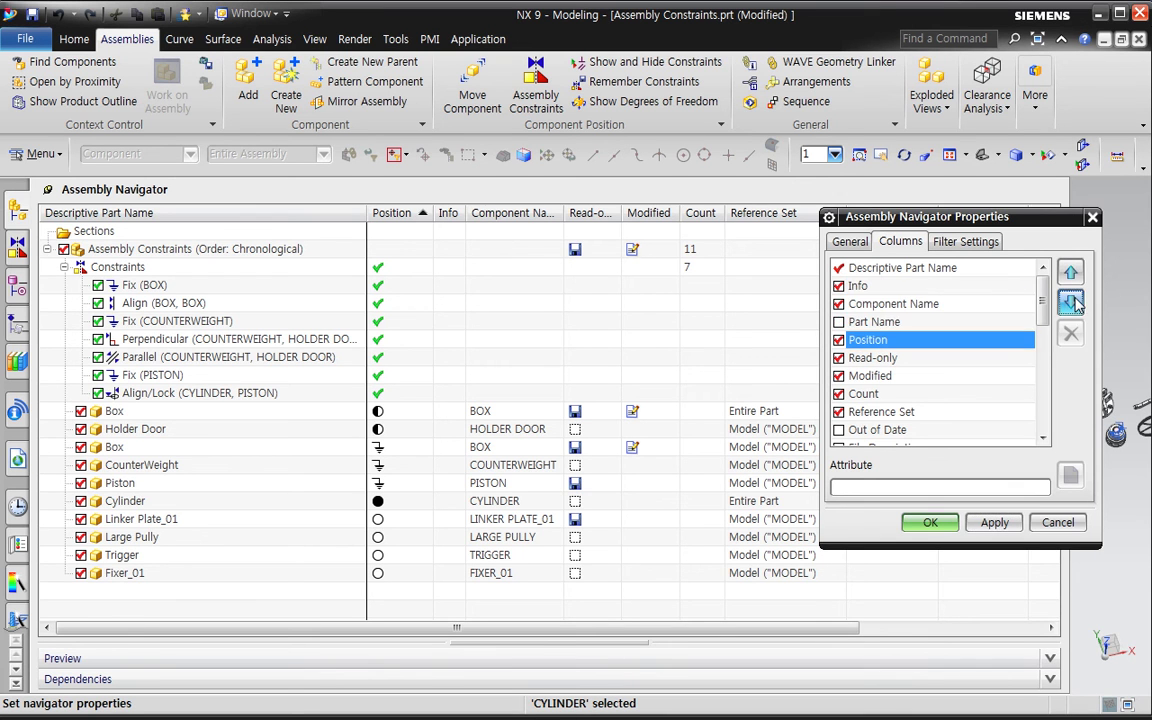
left_click(1072, 302)
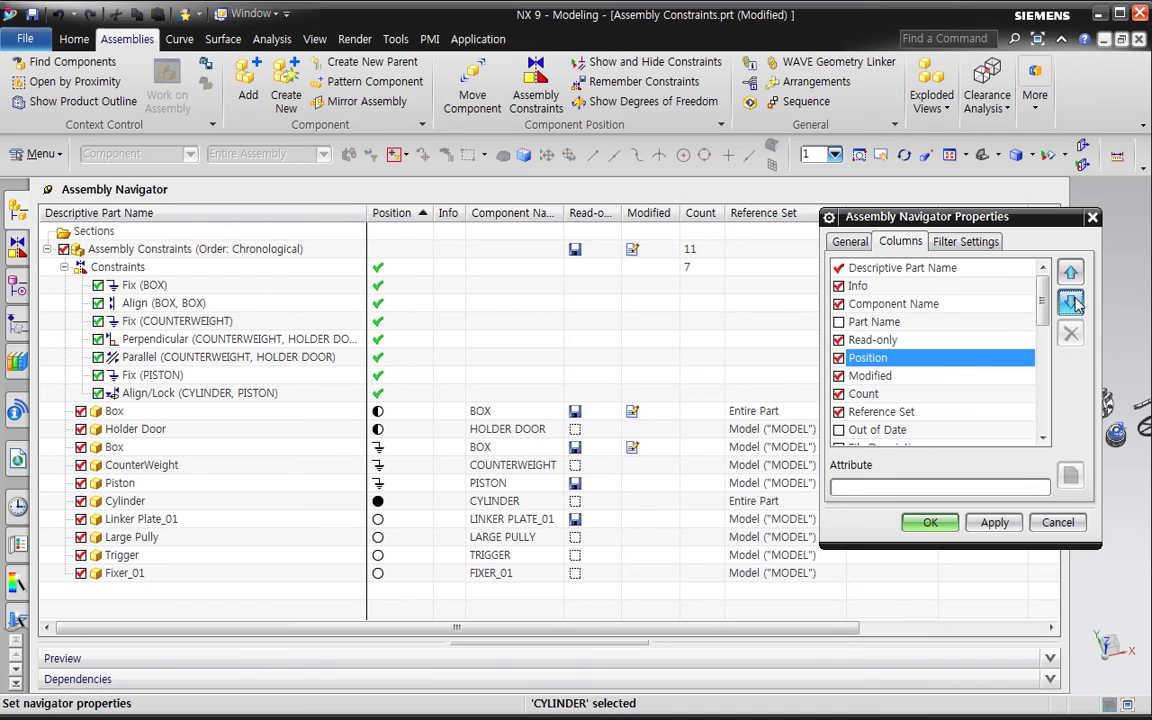
left_click(990, 523)
left_click(1071, 301)
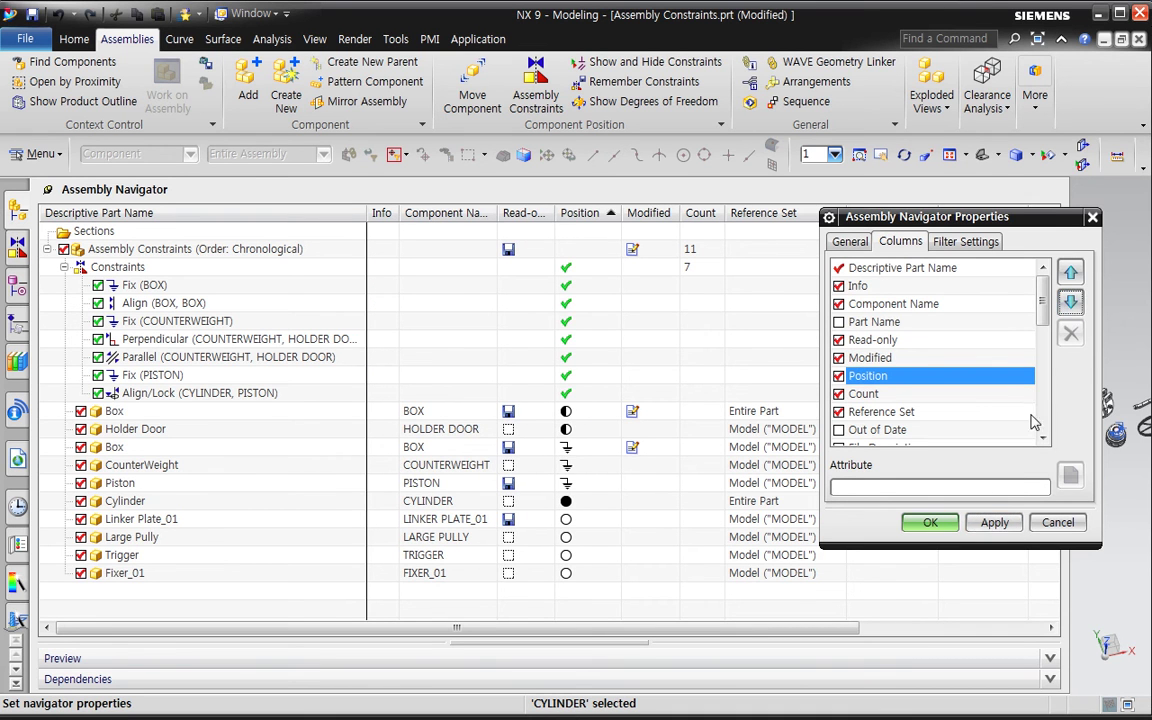
left_click(997, 523)
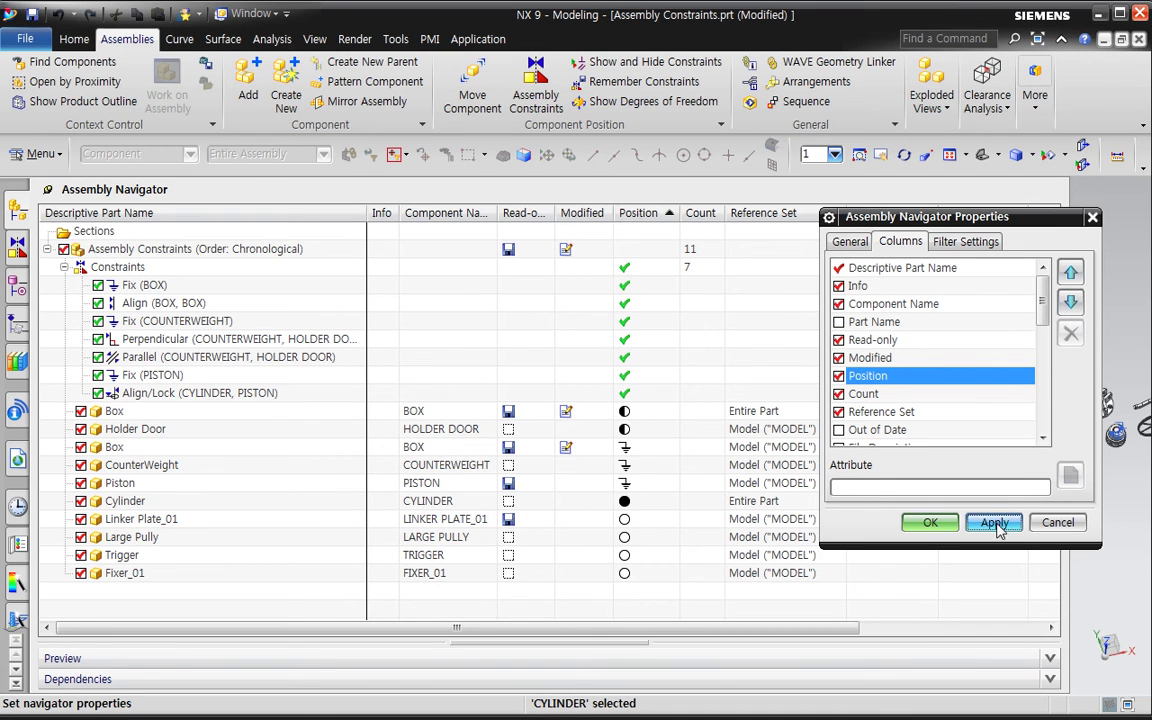
left_click(930, 523)
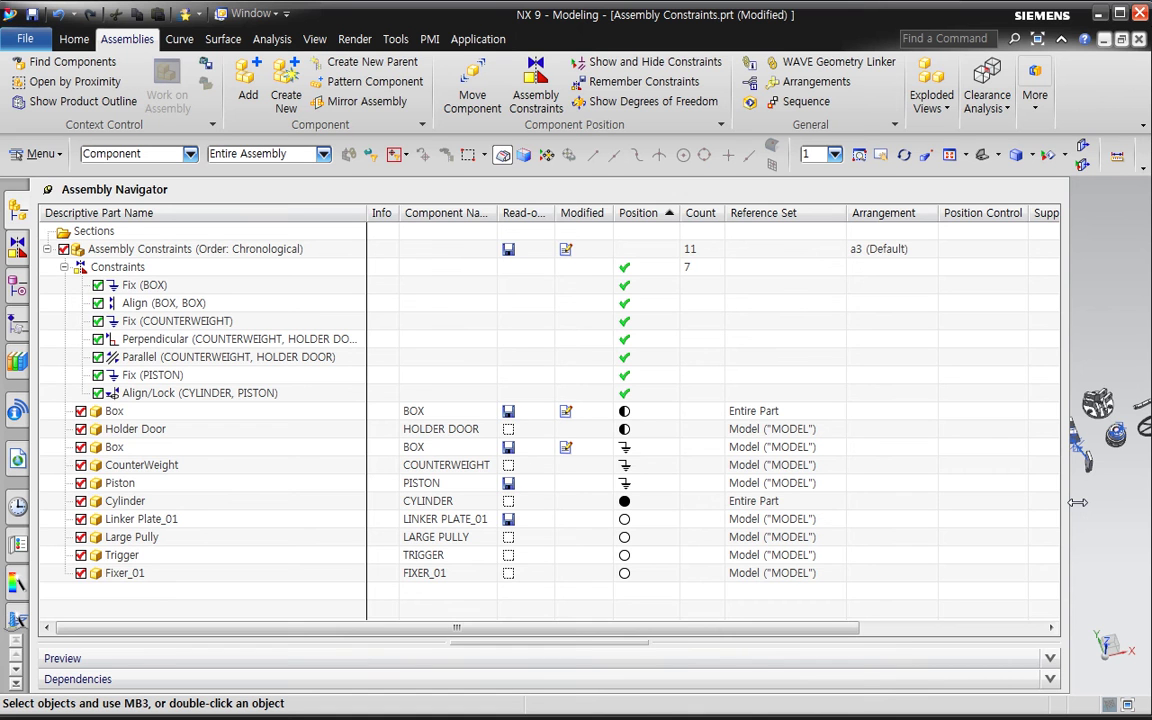
- Narrow the Assembly Navigator and delete the Align/Lock constraint between the Cylinder and the Piston
left_click_drag(1077, 502, 433, 540)
middle_click_drag(560, 560, 620, 337)
scroll(620, 378, "up", 2)
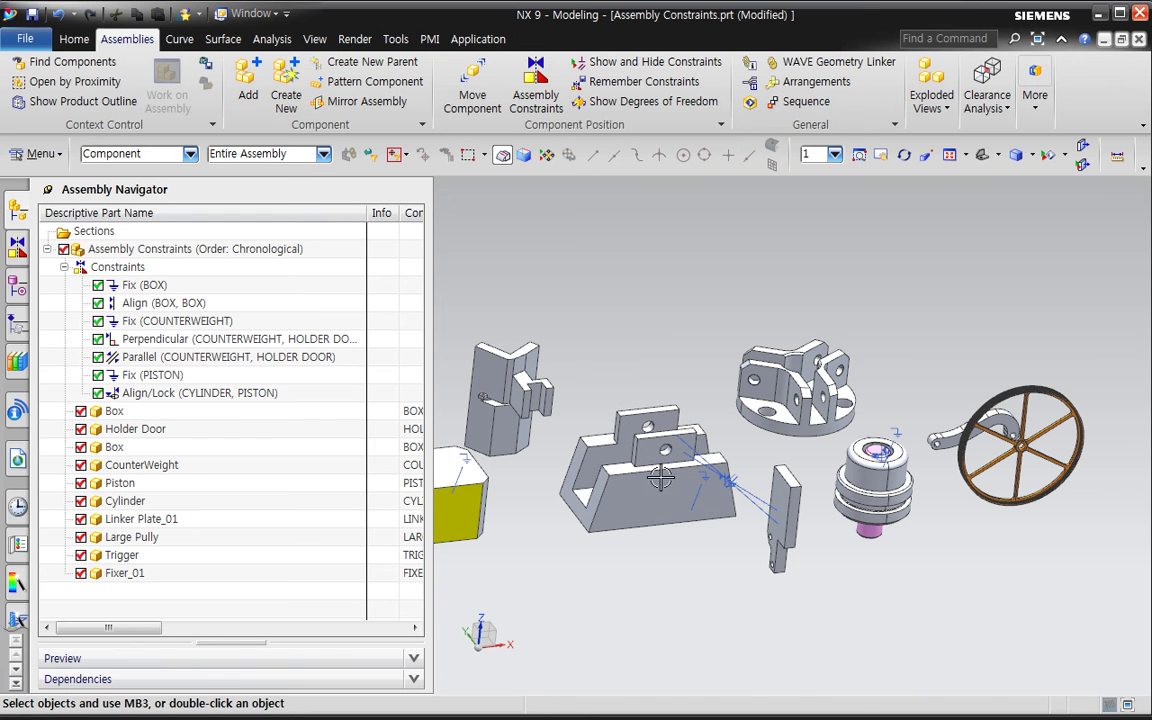
left_click(240, 393)
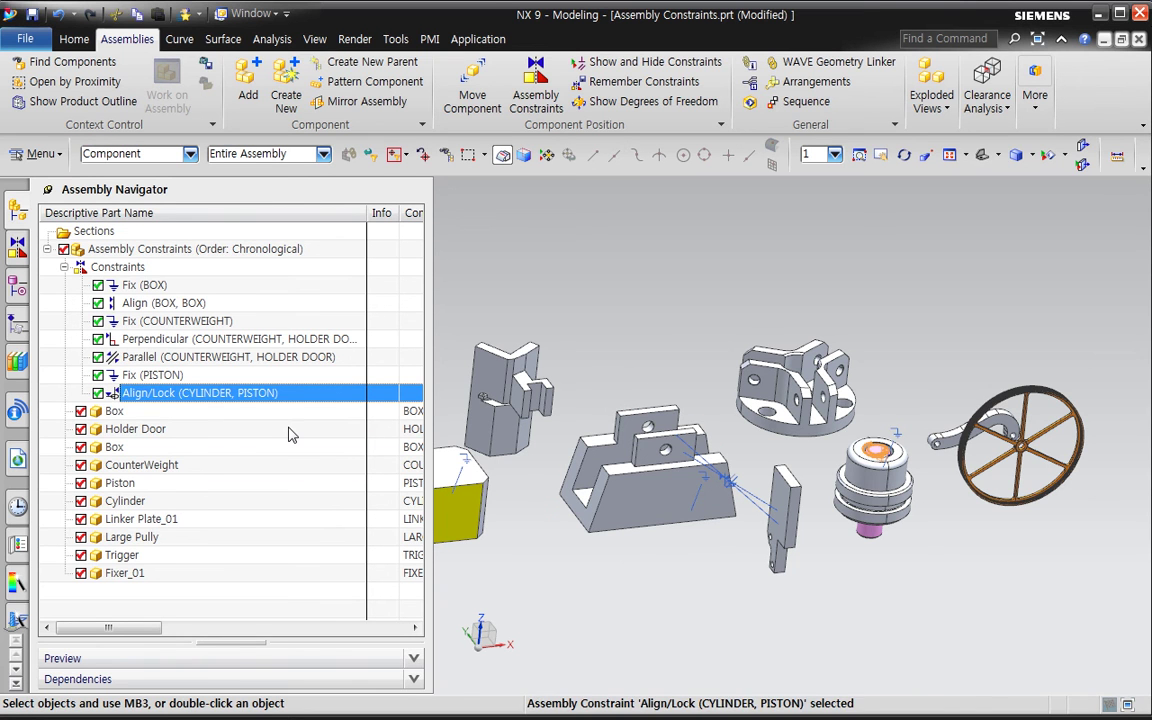
key("Delete")
middle_click_drag(877, 625, 784, 627)
scroll(905, 597, "up", 2)
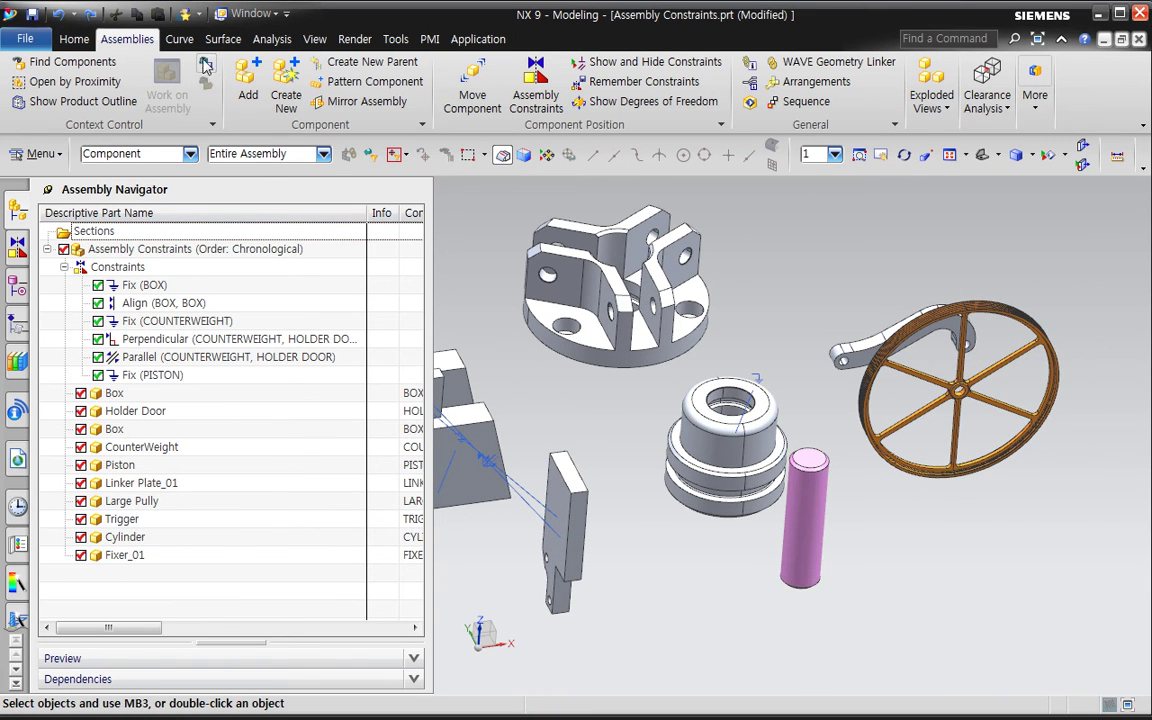
- Measure the radius of the Piston's upper bore edge with Simple Radius, without keeping the measurement
left_click(271, 38)
left_click(233, 98)
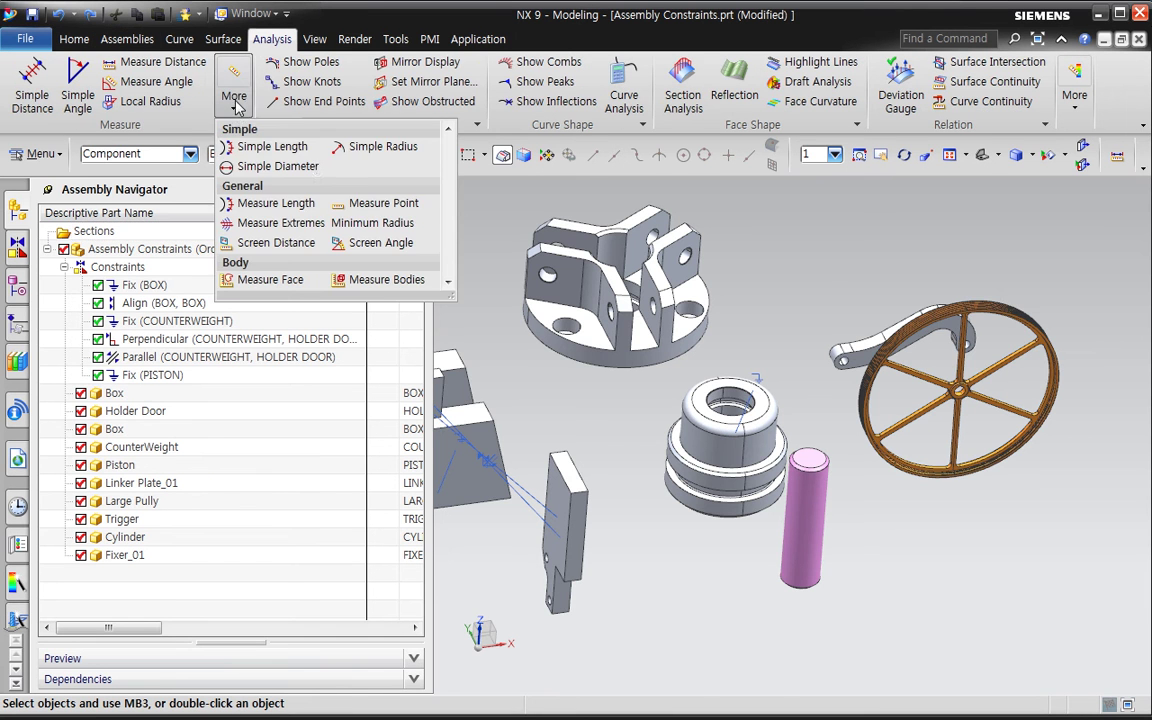
left_click(383, 146)
scroll(680, 372, "up", 6)
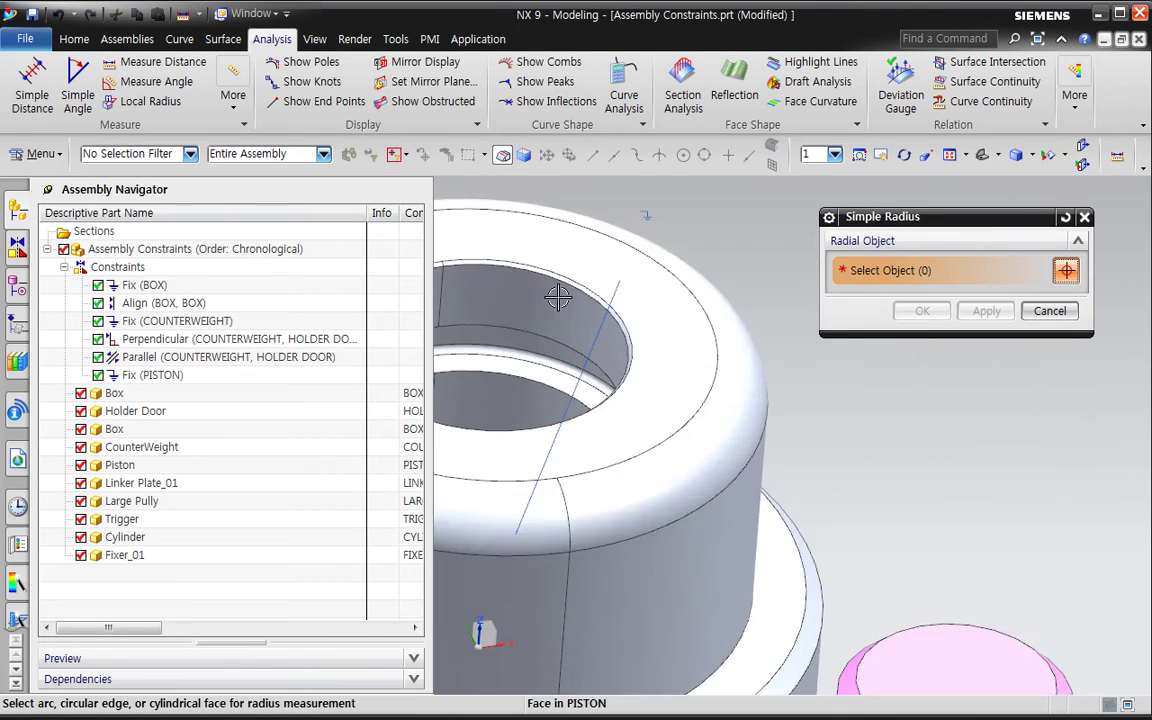
left_click(684, 338)
scroll(690, 410, "down", 5)
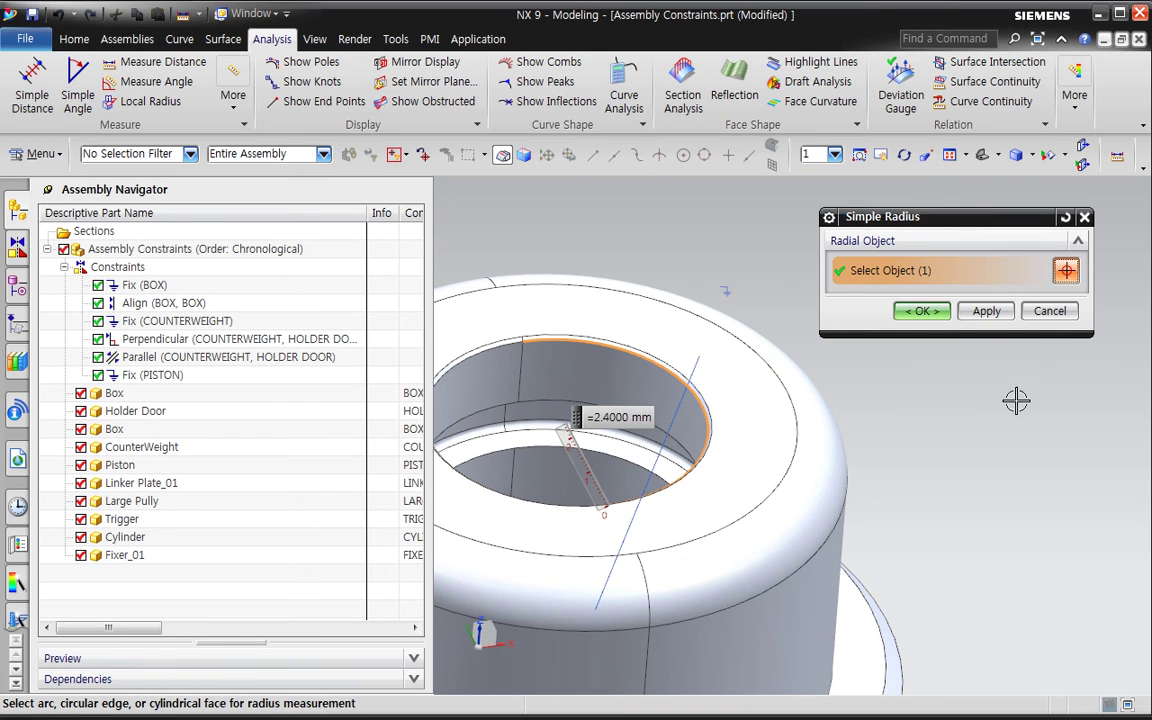
left_click(1049, 311)
- Measure the radius of the Cylinder's outer circular edge below the top chamfer with Simple Radius, without keeping the measurement
scroll(1008, 468, "down", 3)
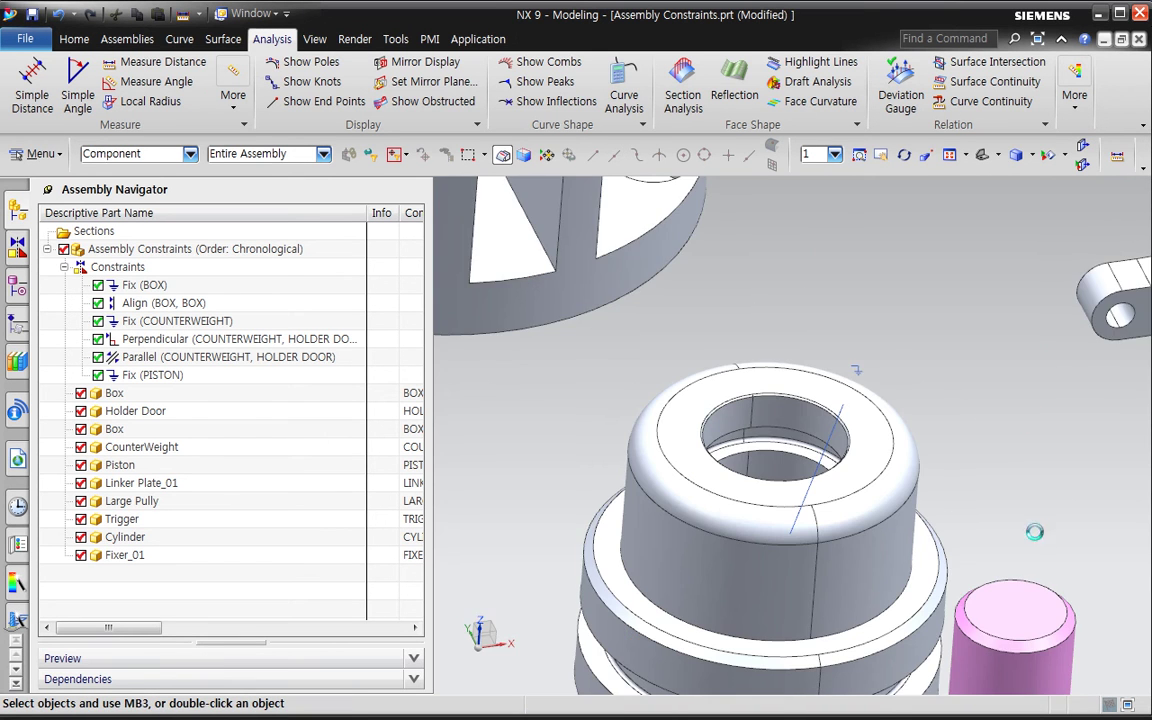
scroll(1041, 535, "up", 2)
left_click(233, 95)
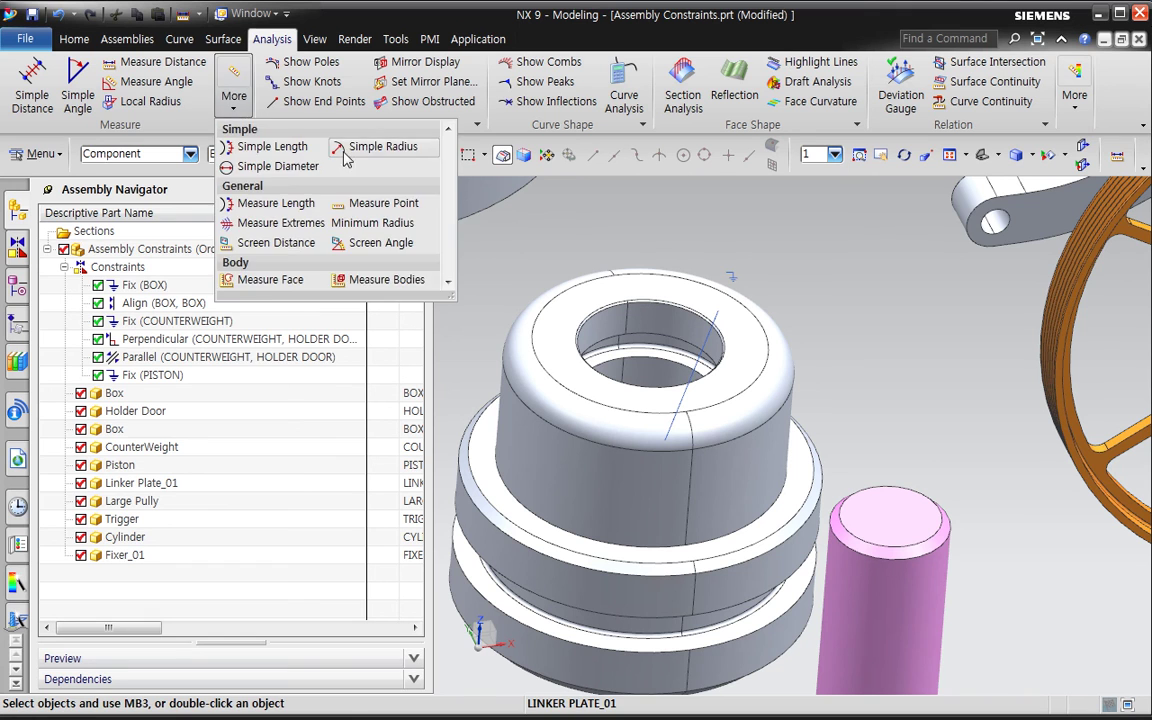
left_click(380, 144)
left_click(965, 548)
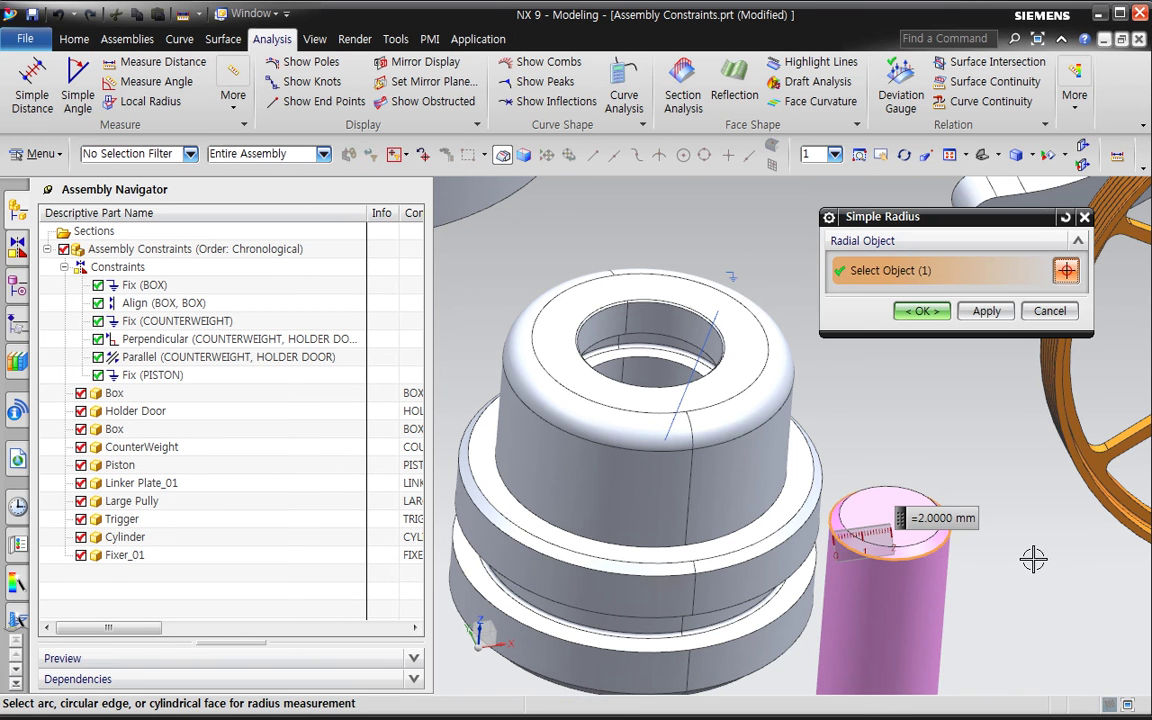
left_click(1049, 311)
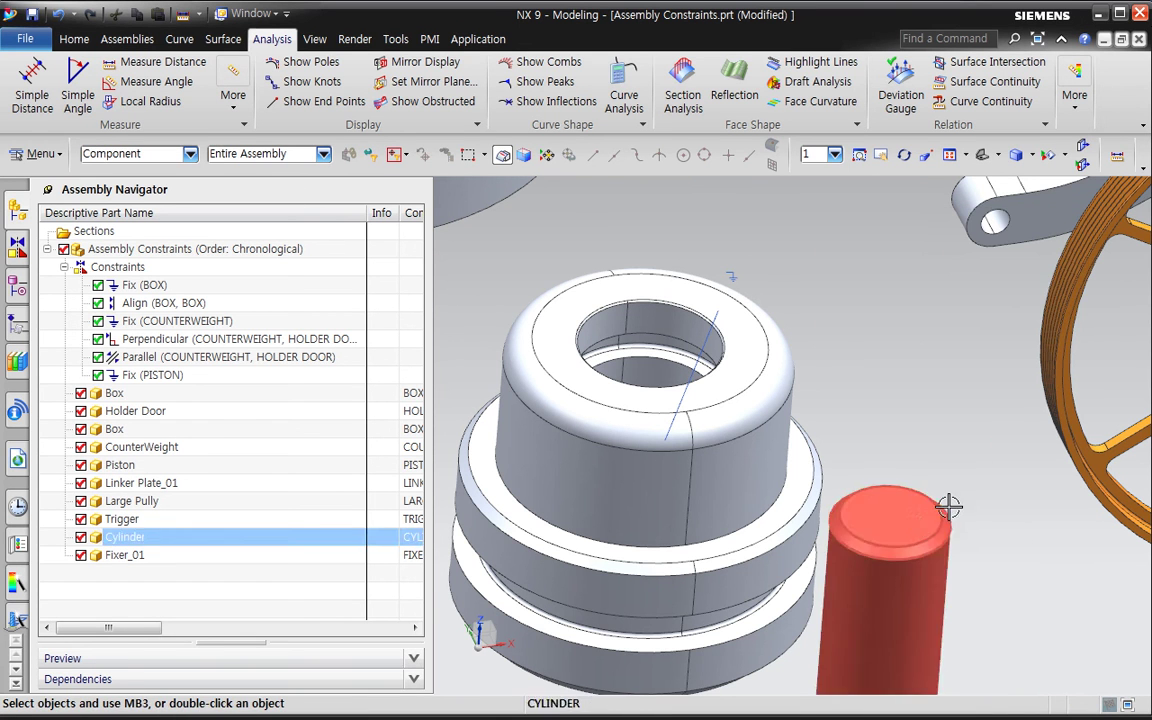
- Try to apply a Fit constraint between the Piston's bore face and the Cylinder's side face, discarding the unapplied change
middle_click_drag(920, 388, 918, 362, "shift")
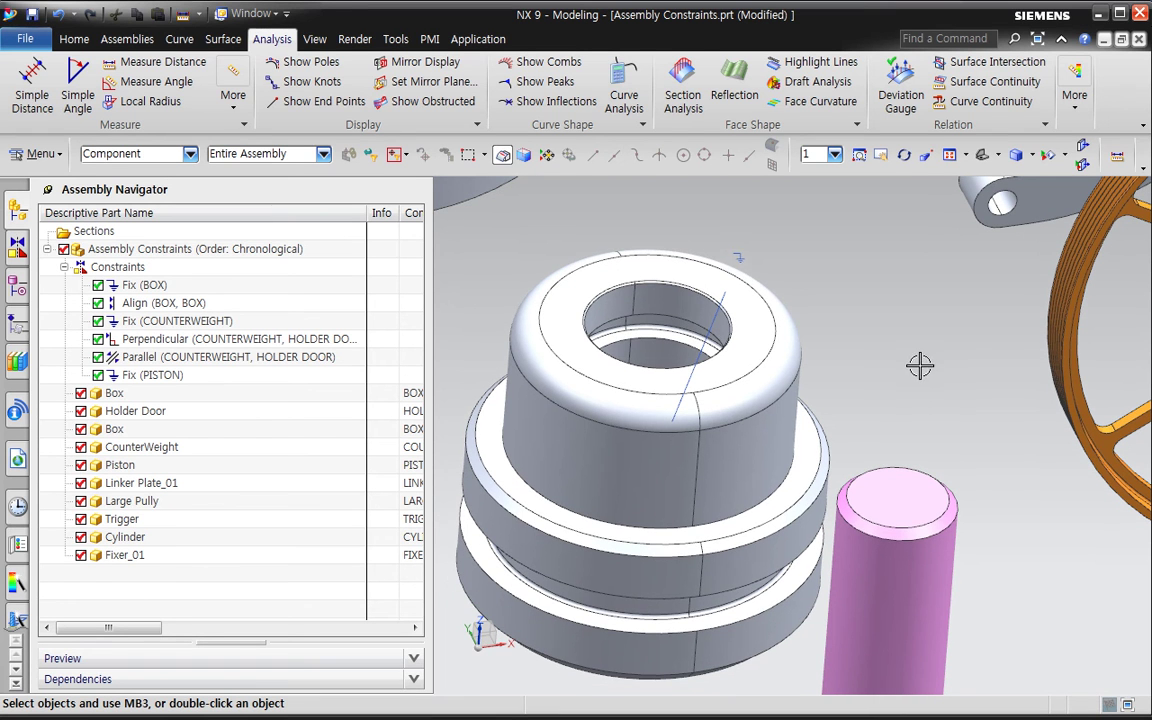
left_click(126, 38)
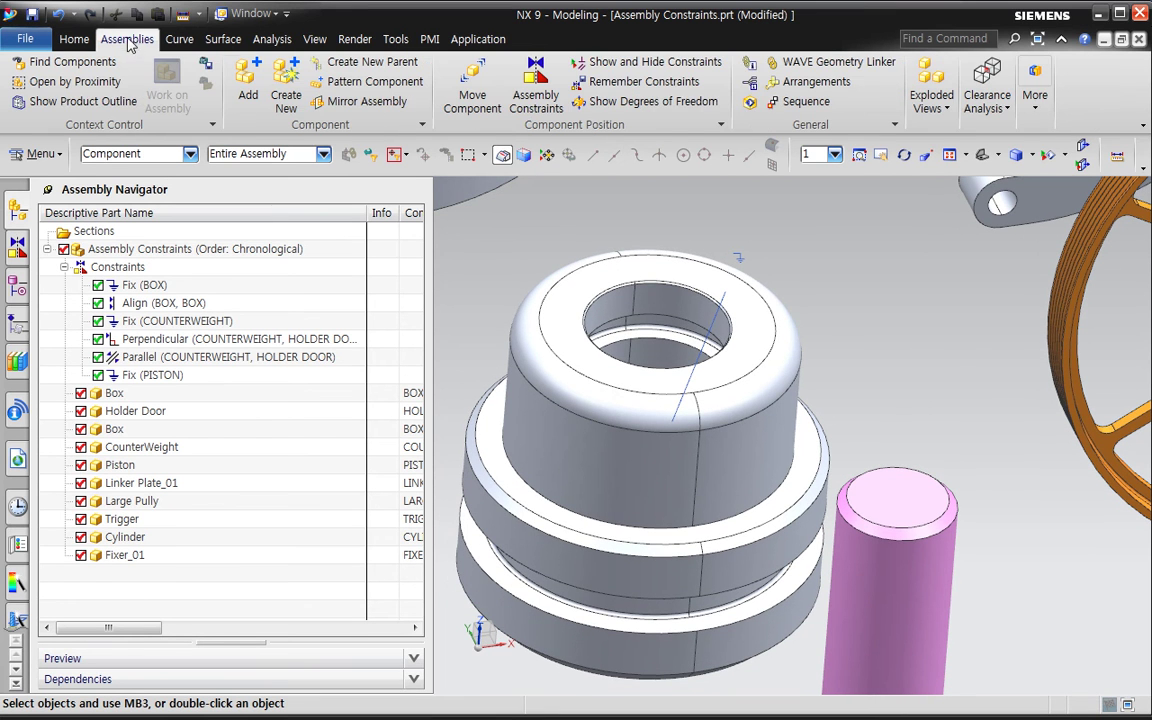
left_click(870, 328)
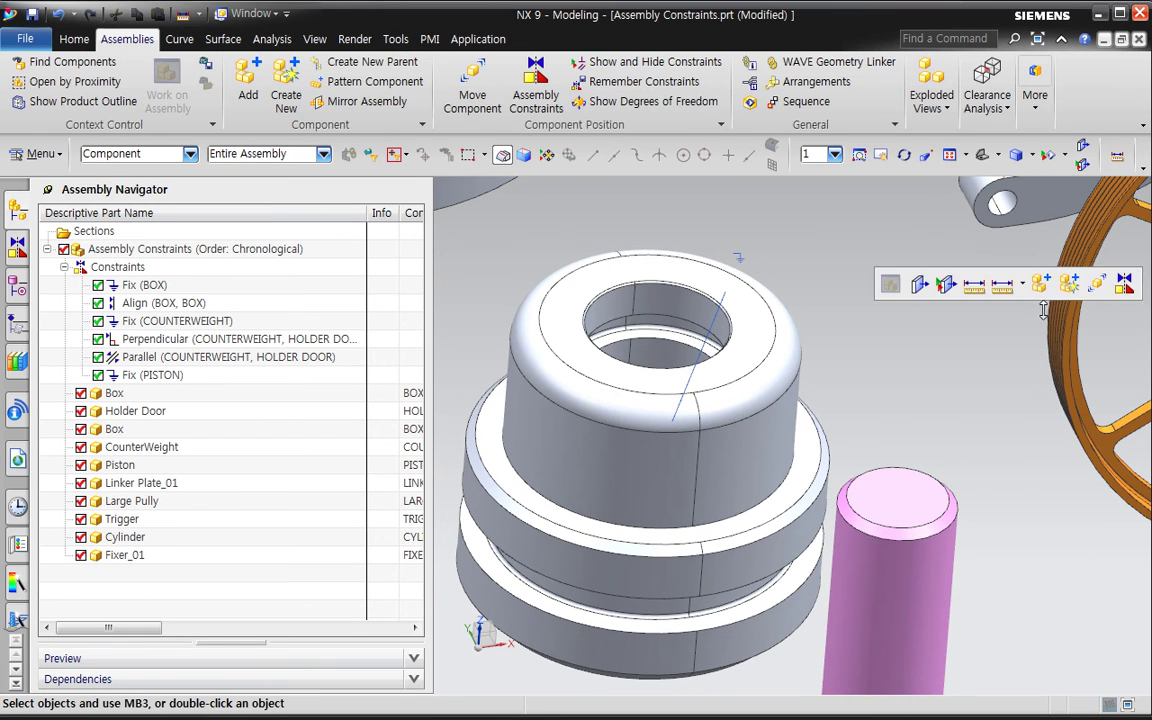
left_click(1128, 286)
left_click(955, 267)
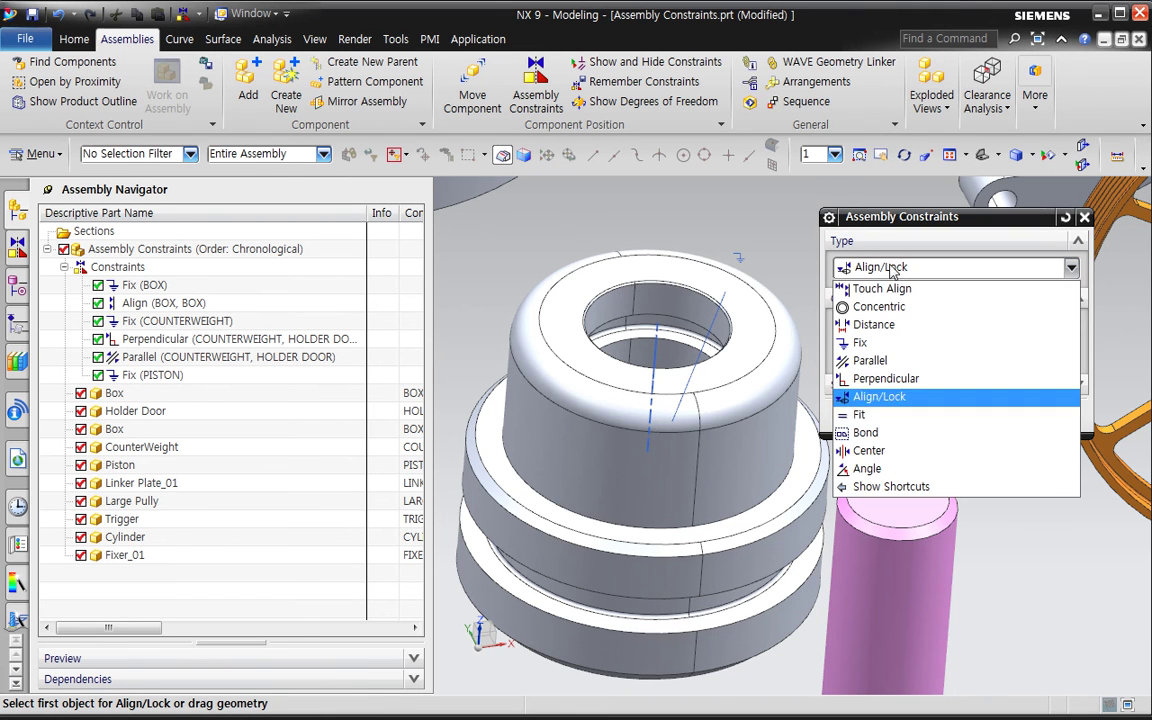
left_click(891, 415)
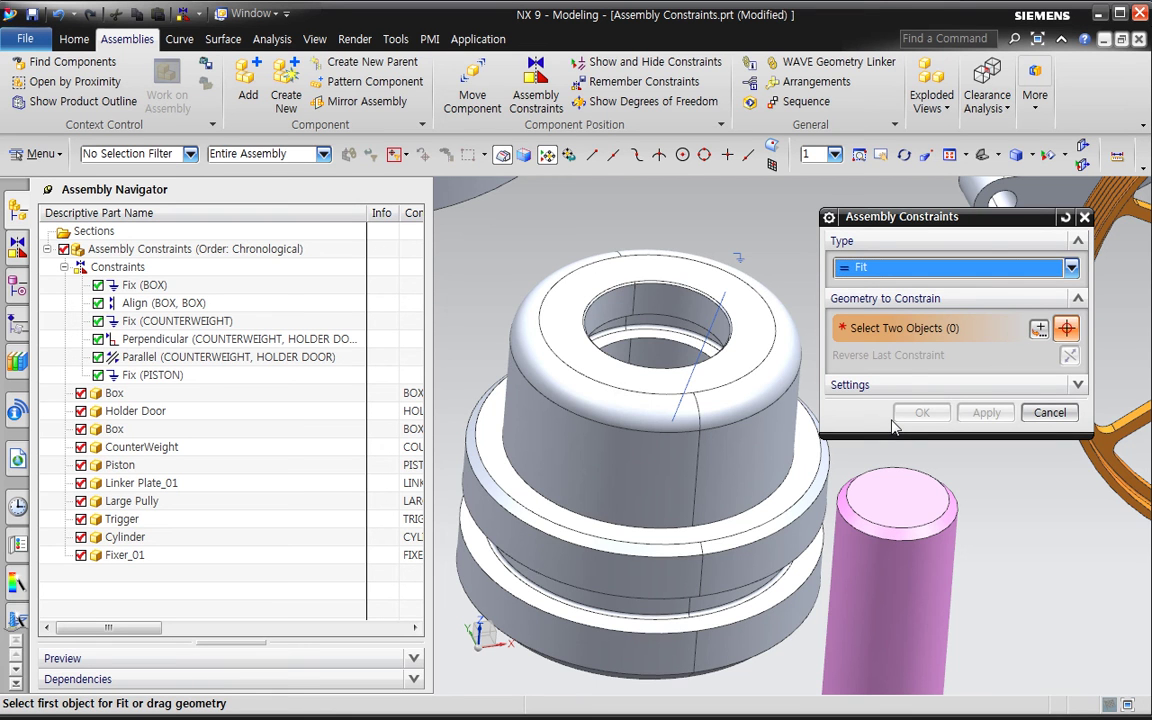
left_click(709, 320)
left_click(926, 571)
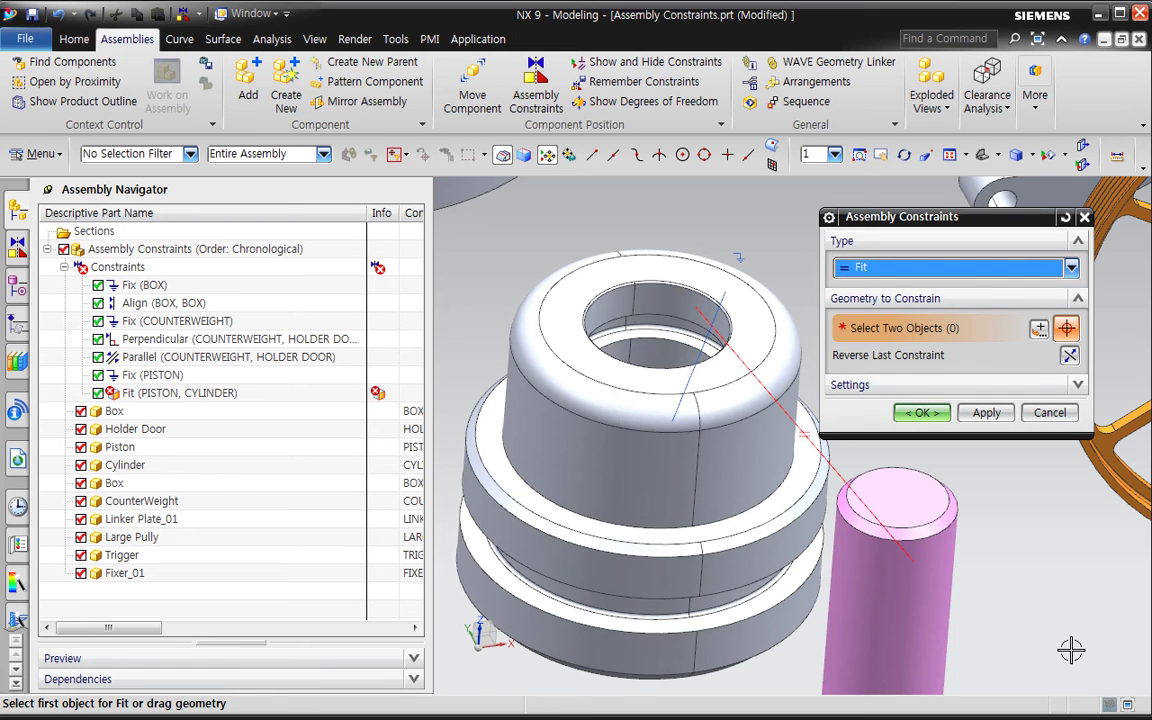
left_click(1050, 413)
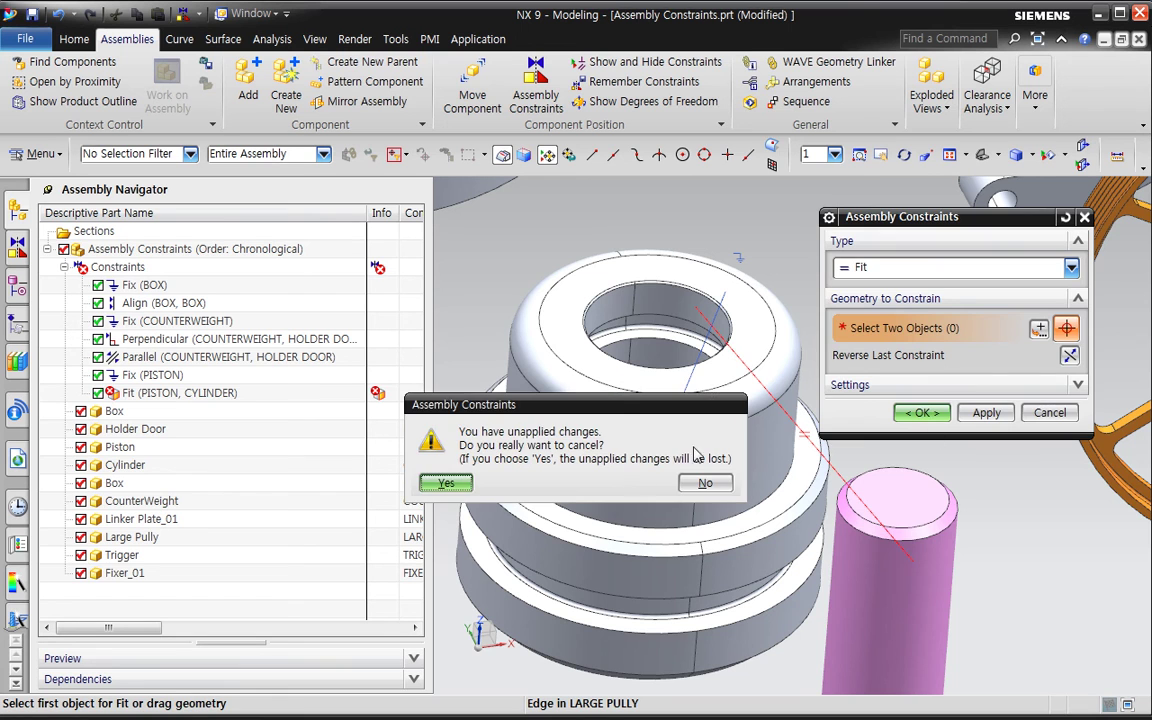
left_click(446, 483)
- Make the Cylinder the work part and set its Extrude sketch's circle diameter to 2.3*2 mm with Keep Expression, Adjust Geometry
left_click(916, 600)
double_click(137, 538)
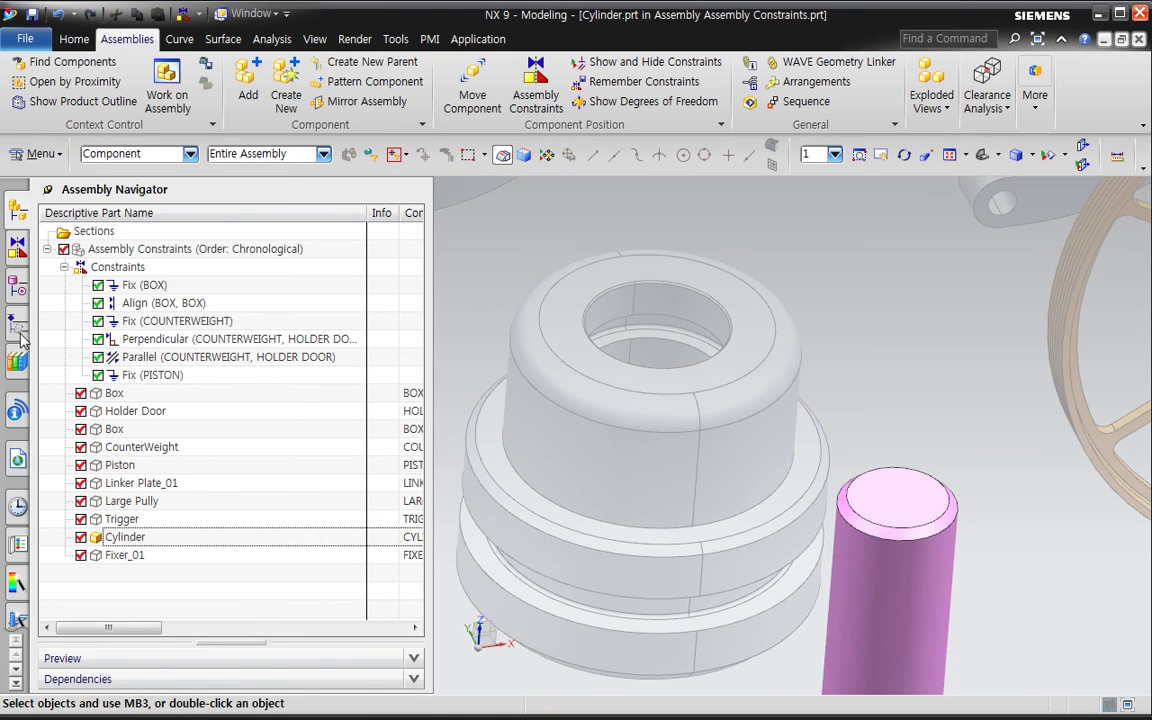
left_click(14, 268)
left_click(139, 325)
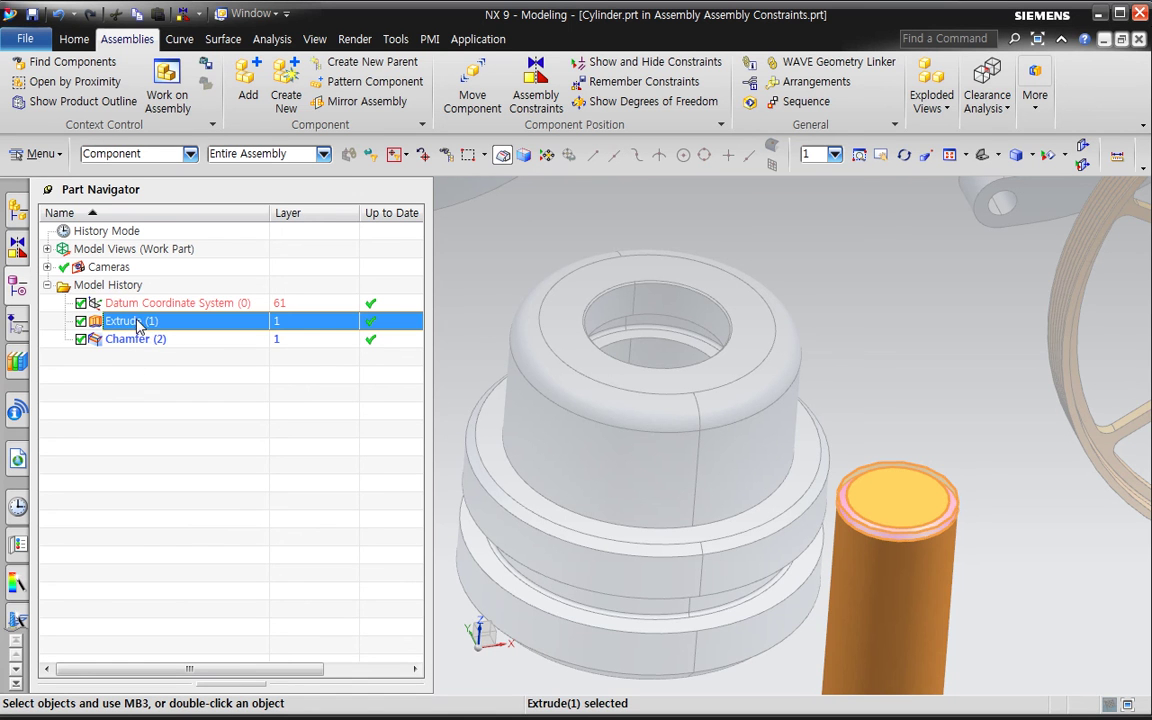
double_click(130, 328)
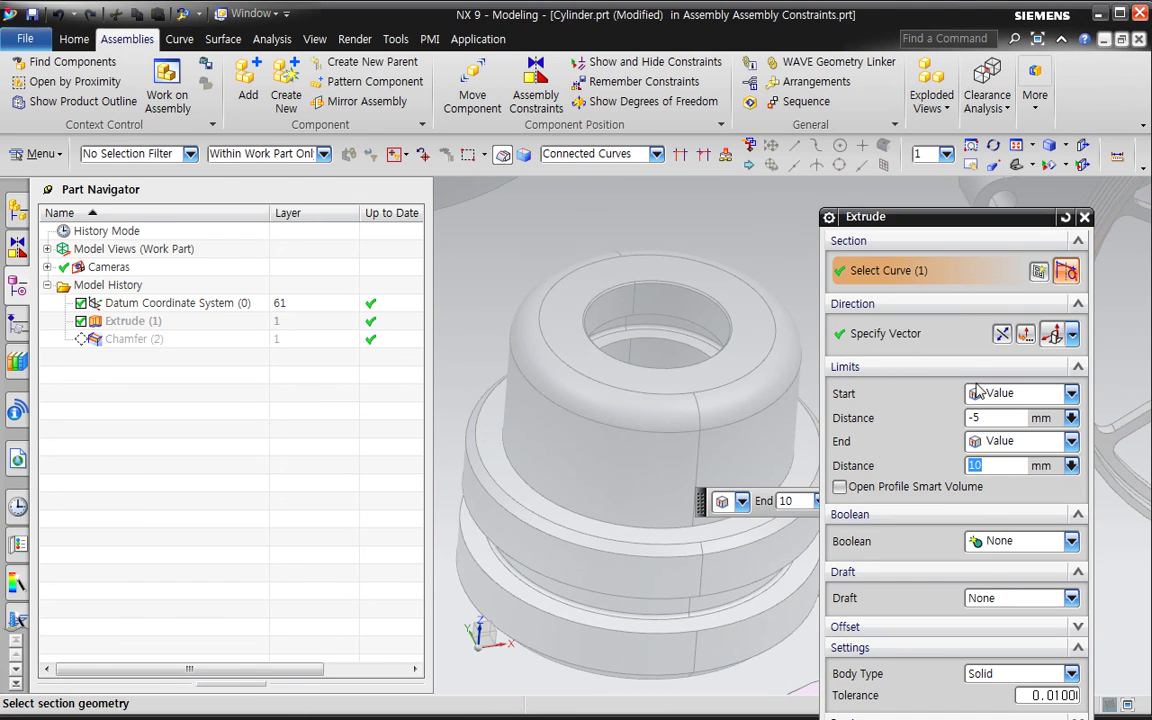
left_click(1038, 273)
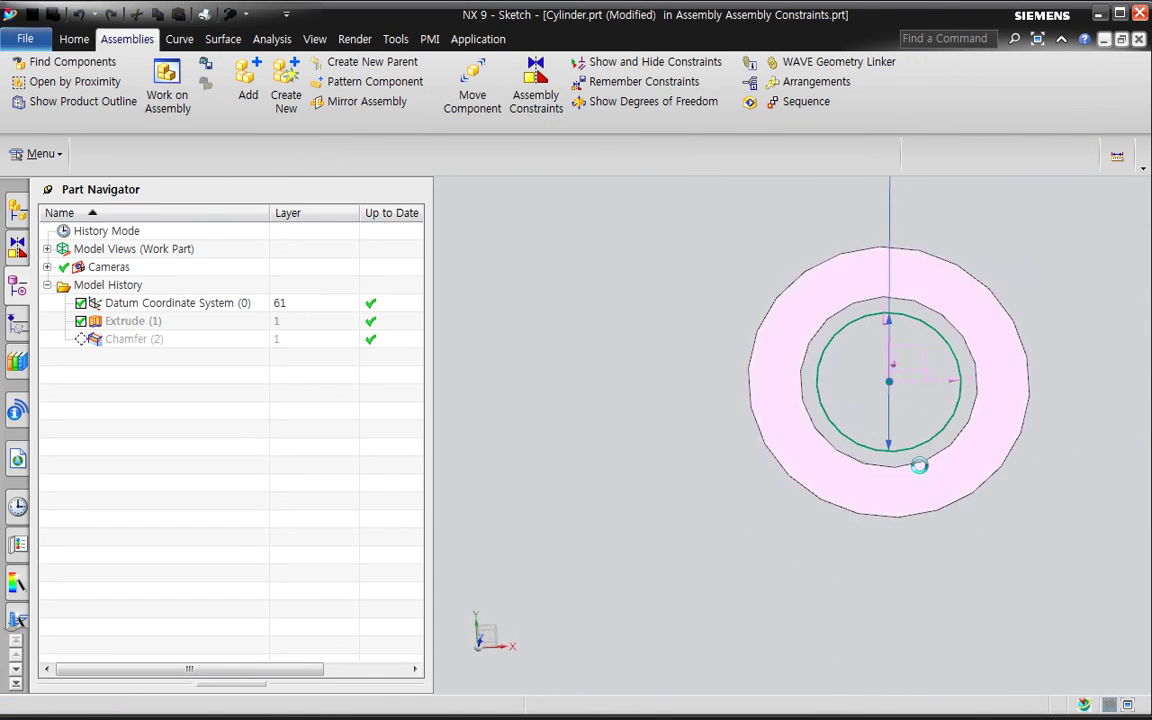
left_click(812, 259)
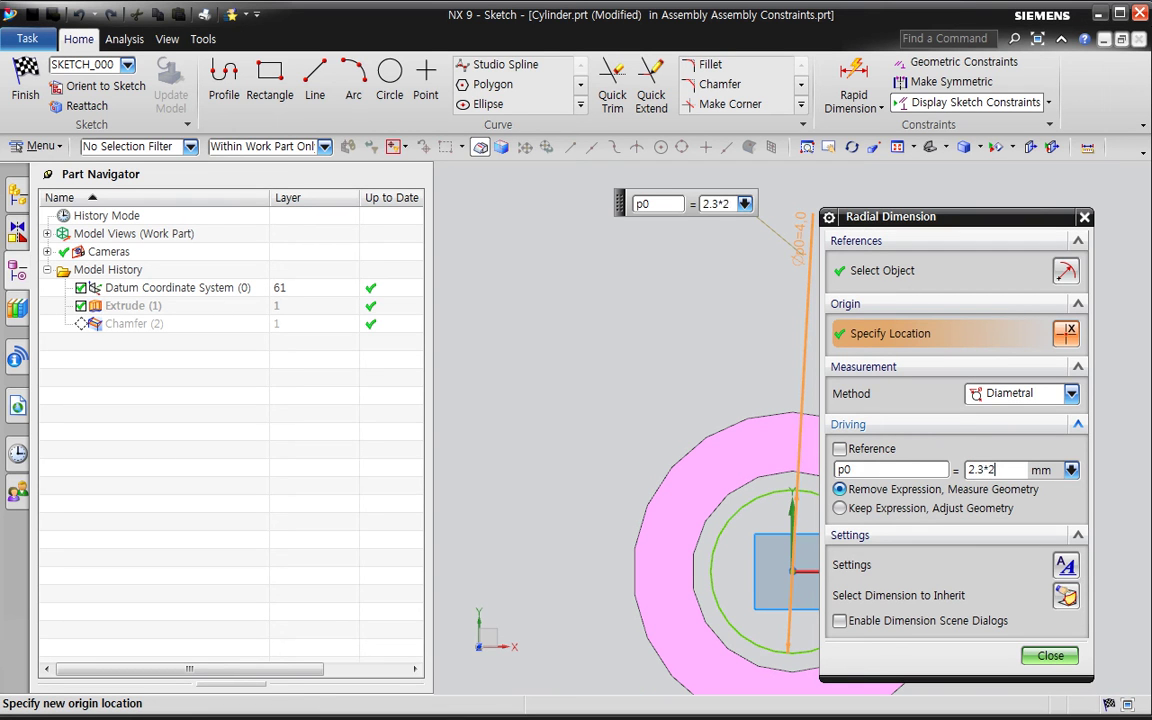
left_click(839, 508)
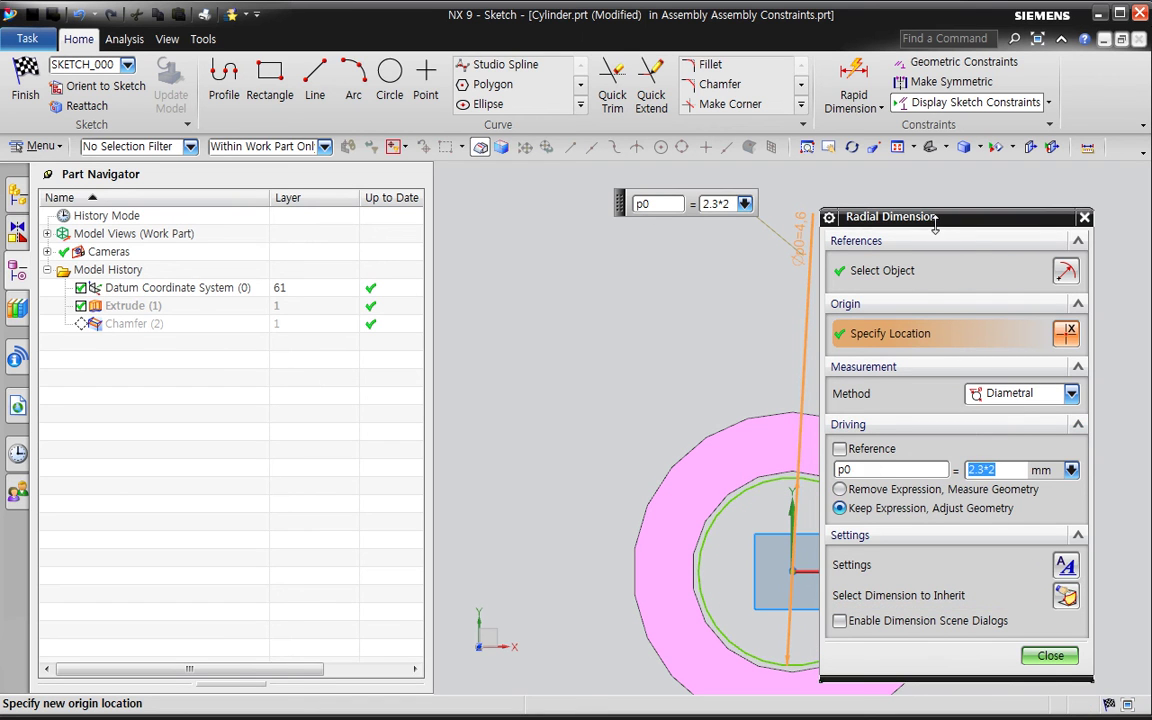
left_click_drag(932, 219, 966, 214)
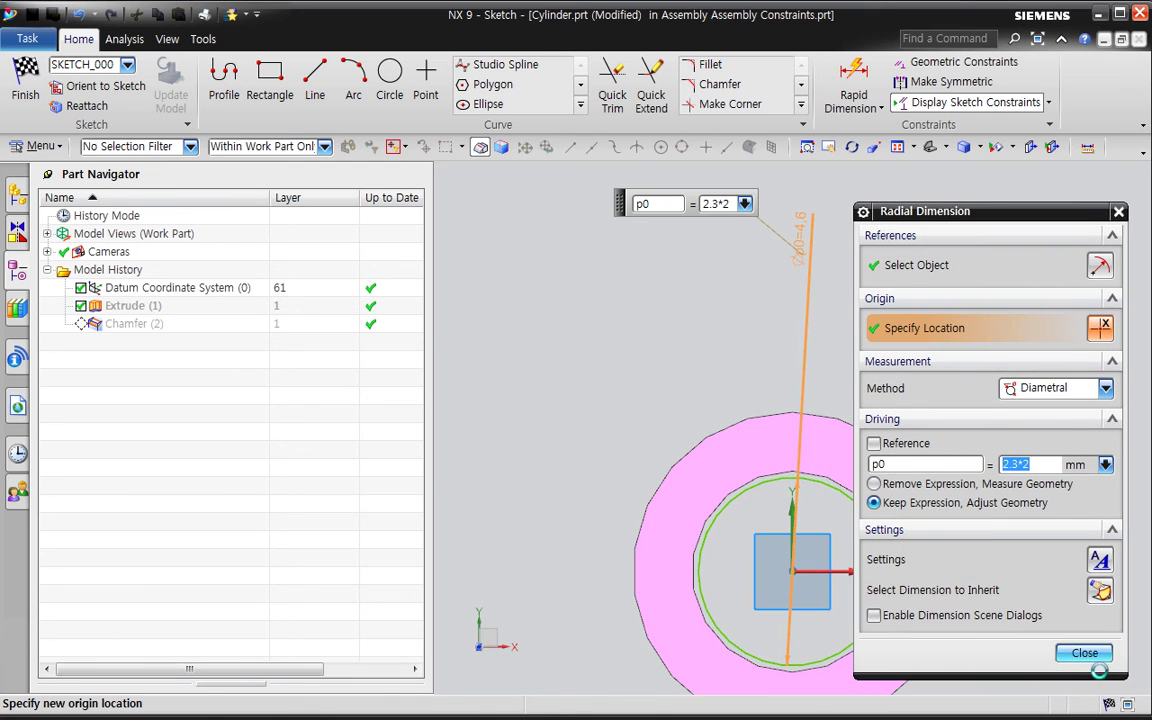
- Finish the sketch, accept the Cylinder's Extrude edit, and return the work part to the Assembly Constraints assembly
left_click(1084, 652)
scroll(779, 548, "down", 2)
left_click(28, 92)
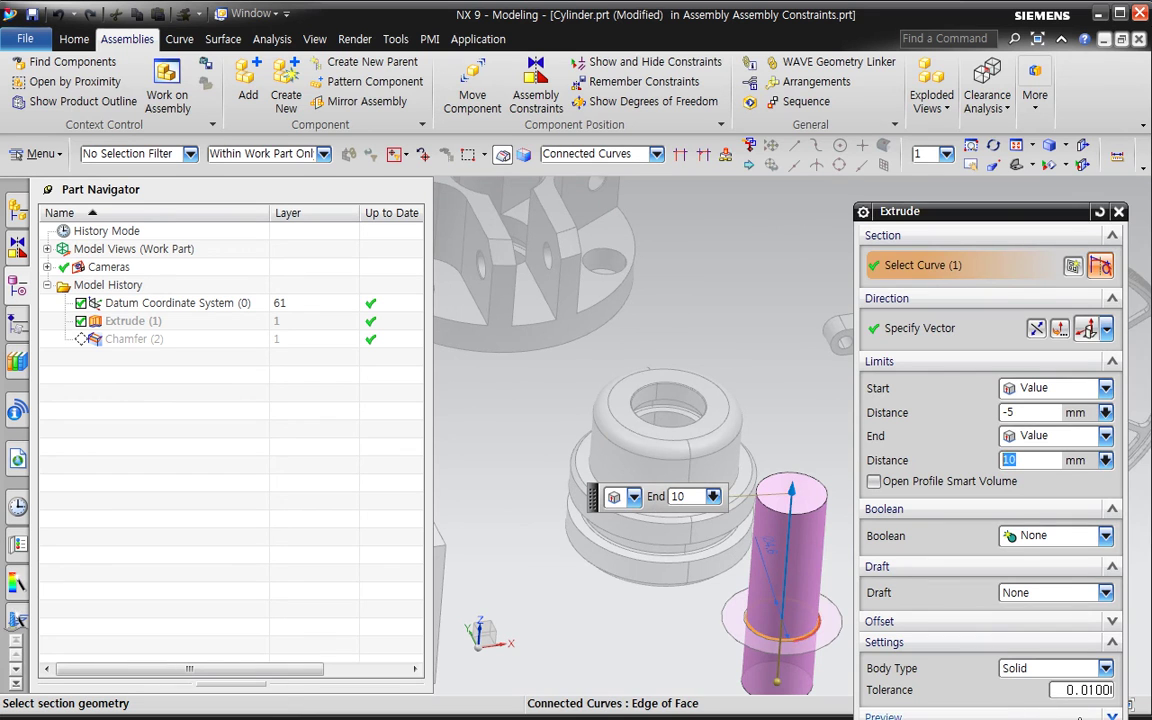
left_click_drag(1005, 215, 957, 107)
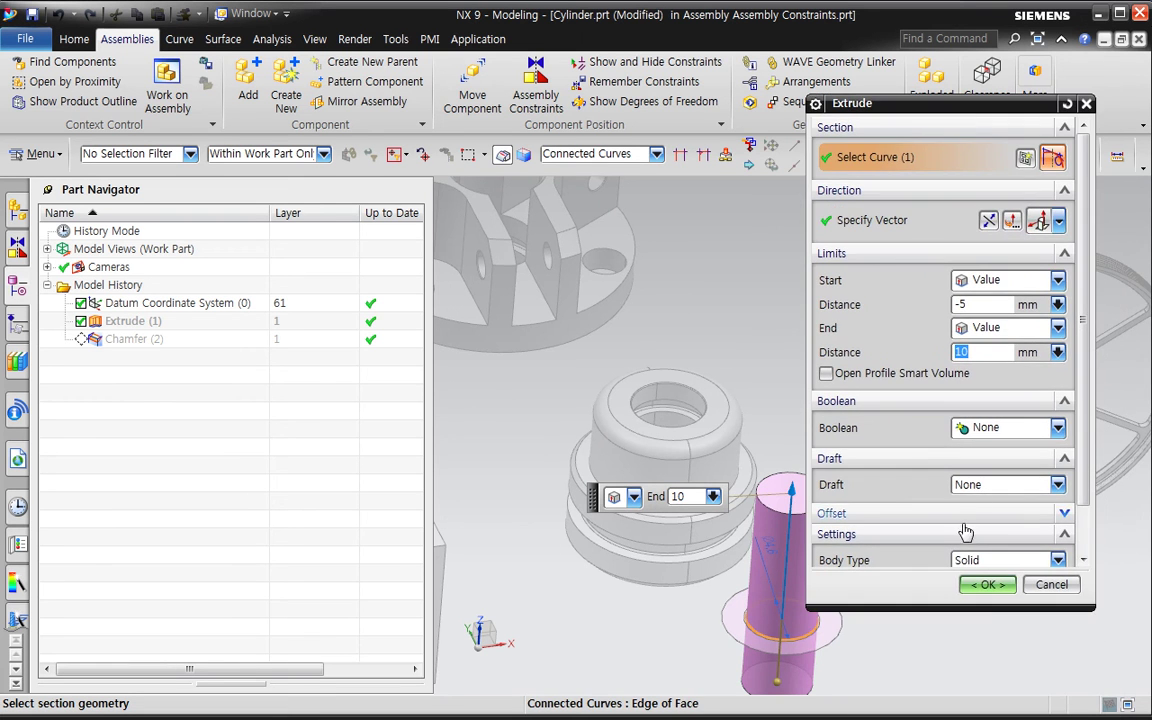
left_click(987, 584)
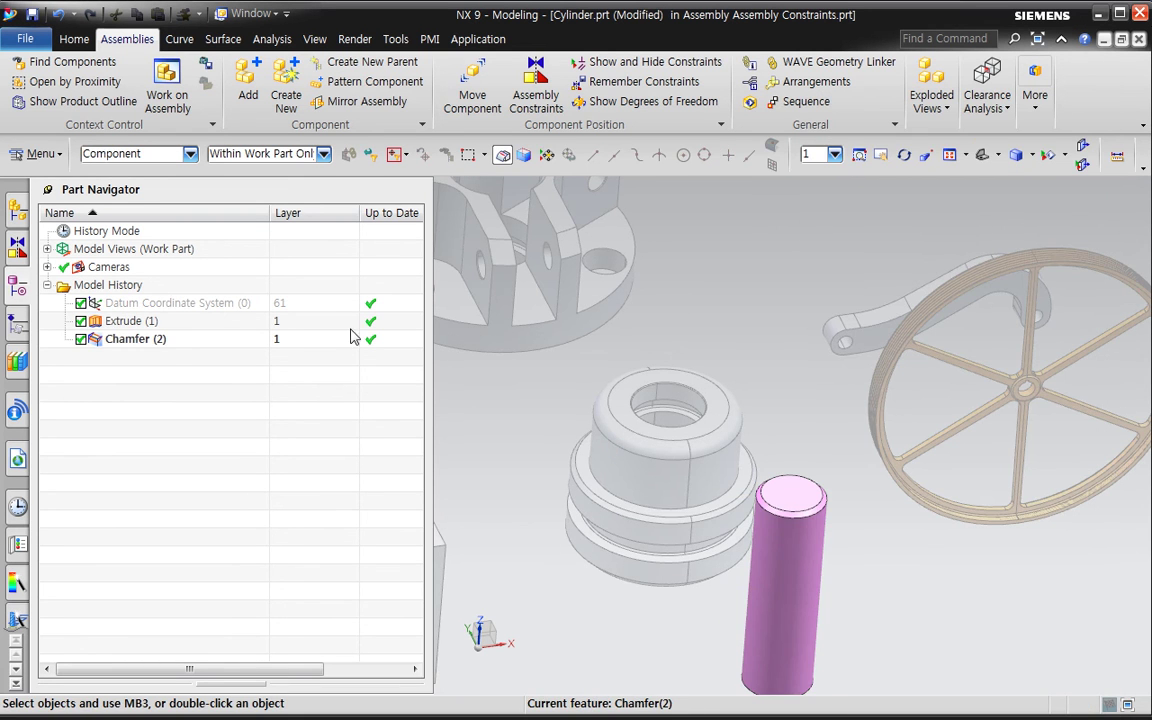
left_click(18, 206)
double_click(165, 249)
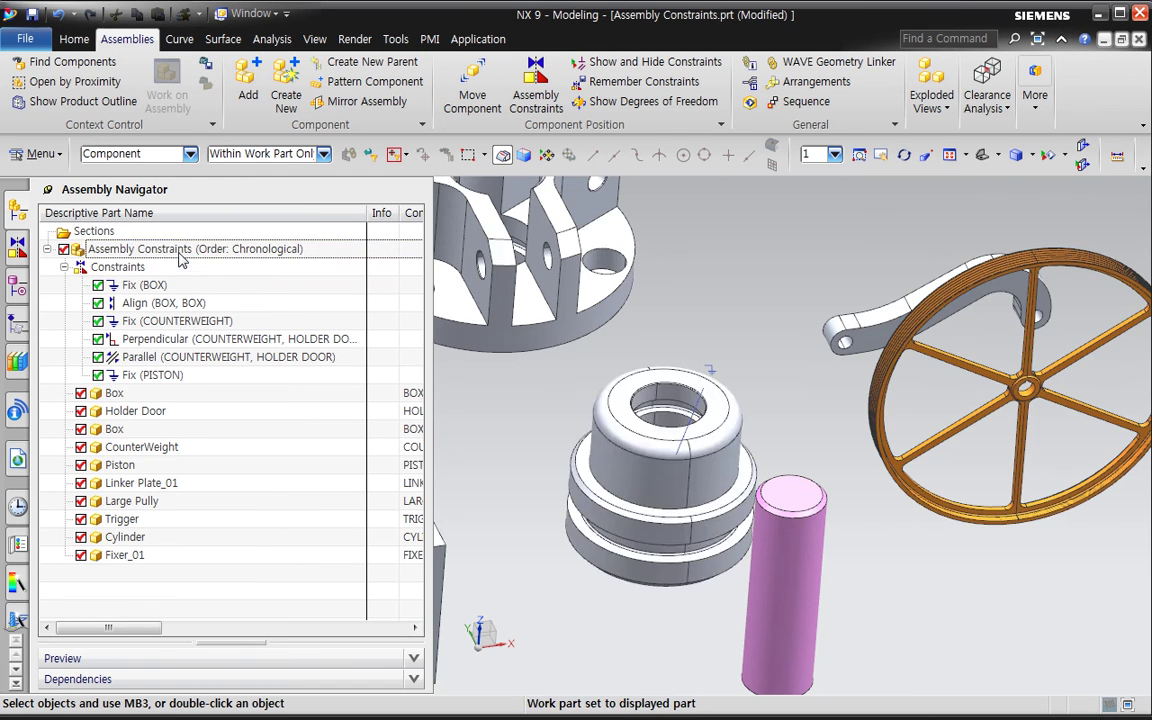
key("Escape")
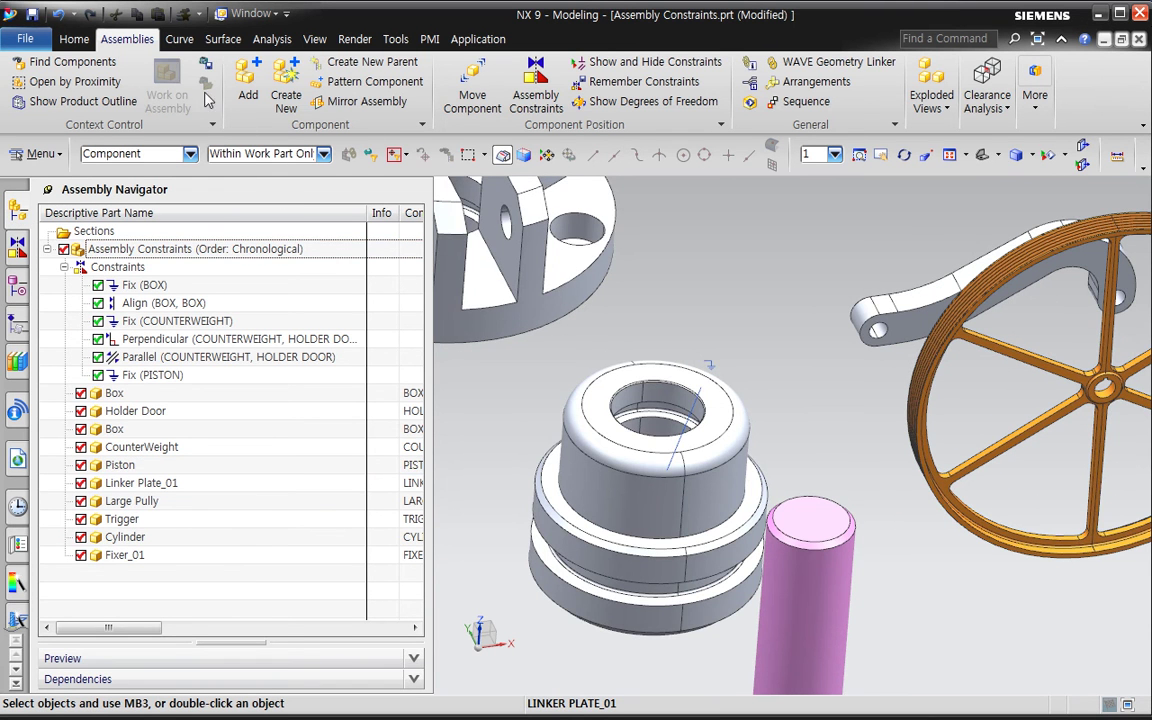
- Measure the radius of the Piston's upper bore edge with Simple Radius, without keeping the measurement
left_click(180, 40)
left_click(224, 40)
left_click(272, 42)
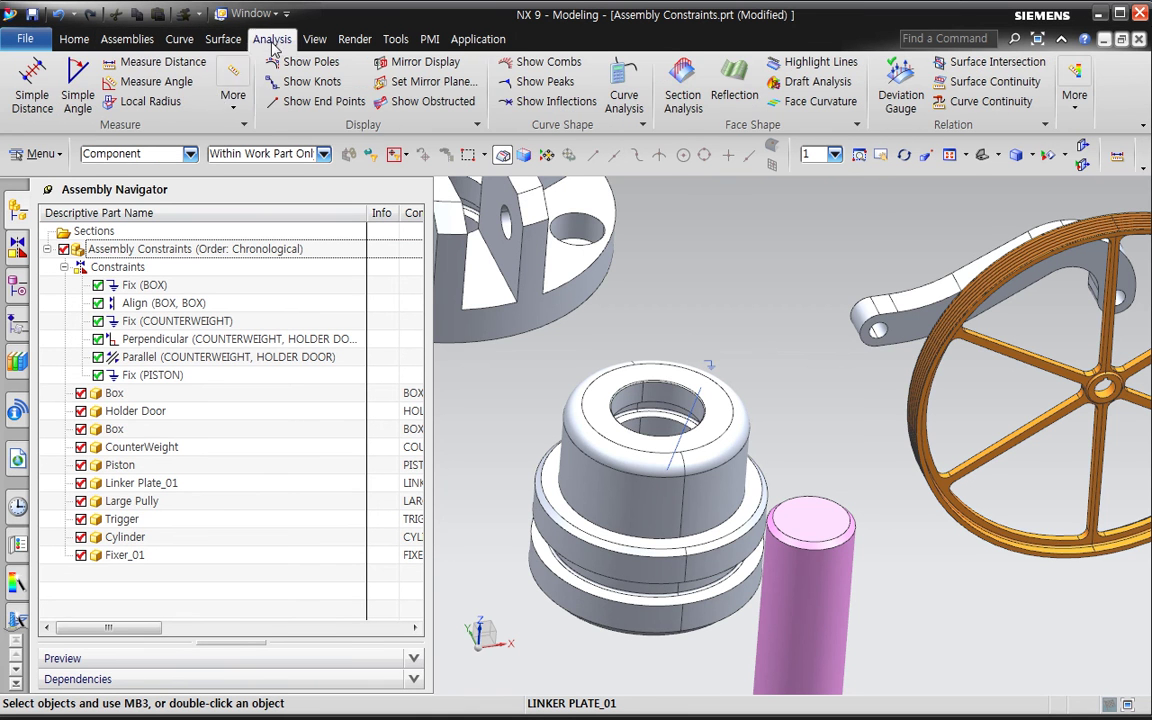
left_click(233, 95)
left_click(352, 147)
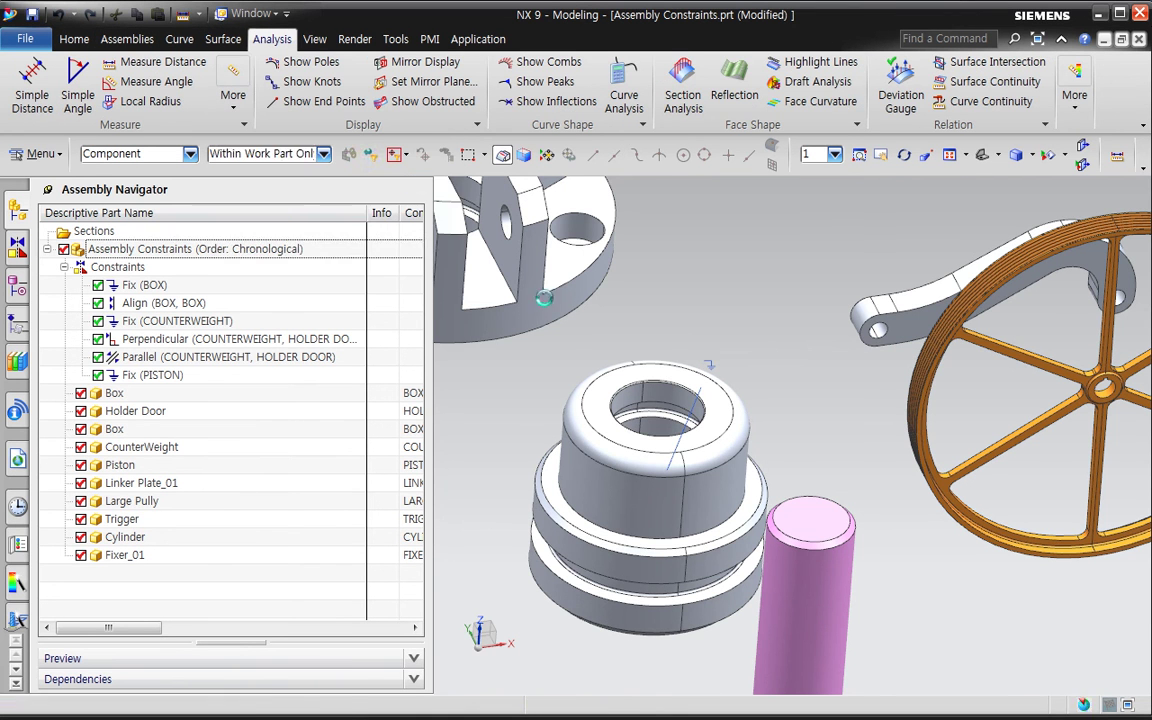
scroll(795, 429, "up", 5)
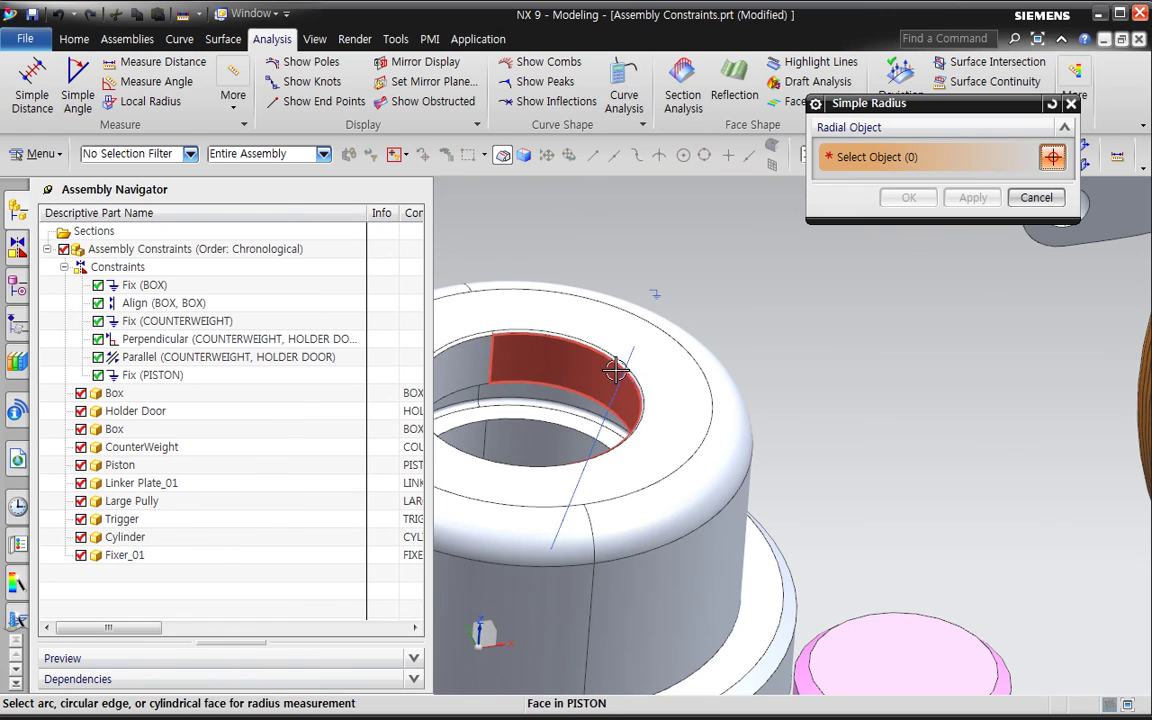
left_click(612, 365)
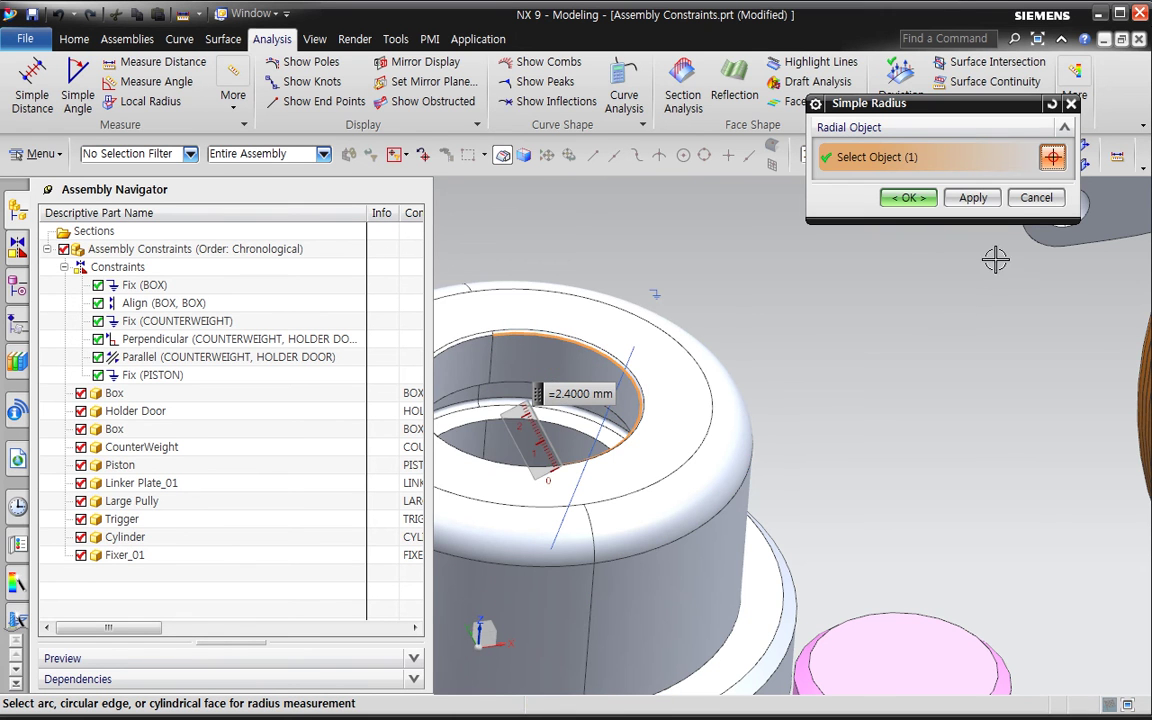
left_click(1036, 197)
- Measure the radius of the Cylinder's outer circular edge below the top chamfer with Simple Radius
left_click(235, 105)
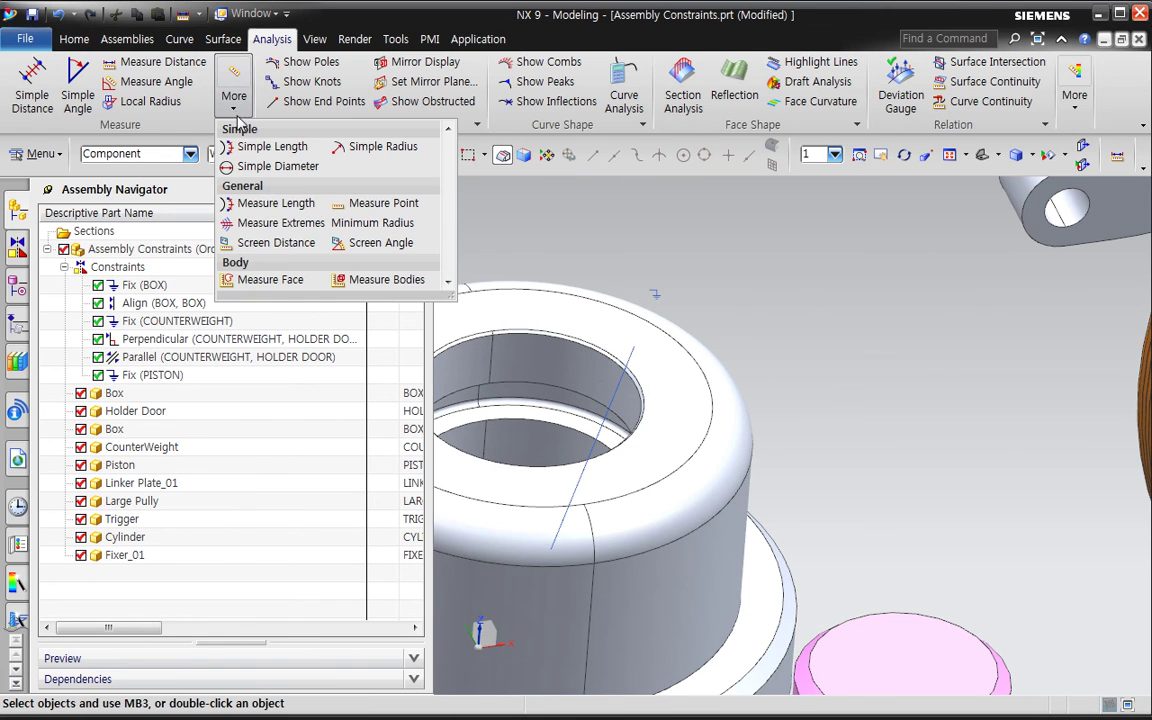
left_click(381, 147)
left_click(812, 640)
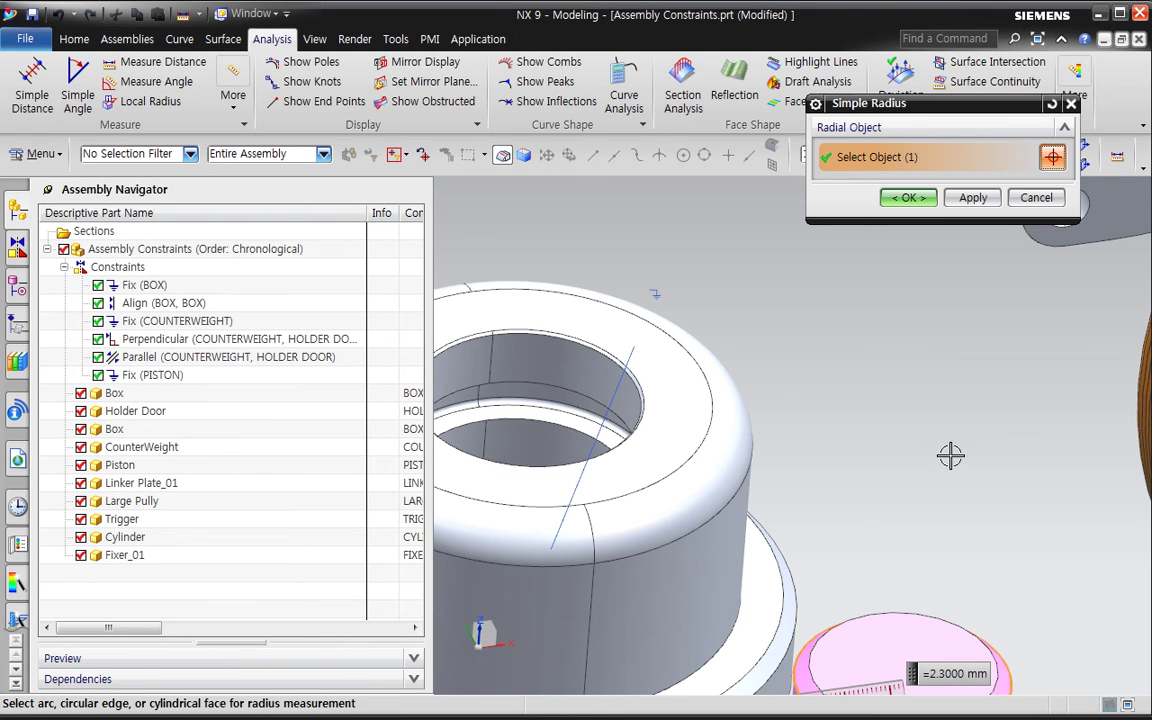
left_click(908, 197)
scroll(960, 375, "down", 4)
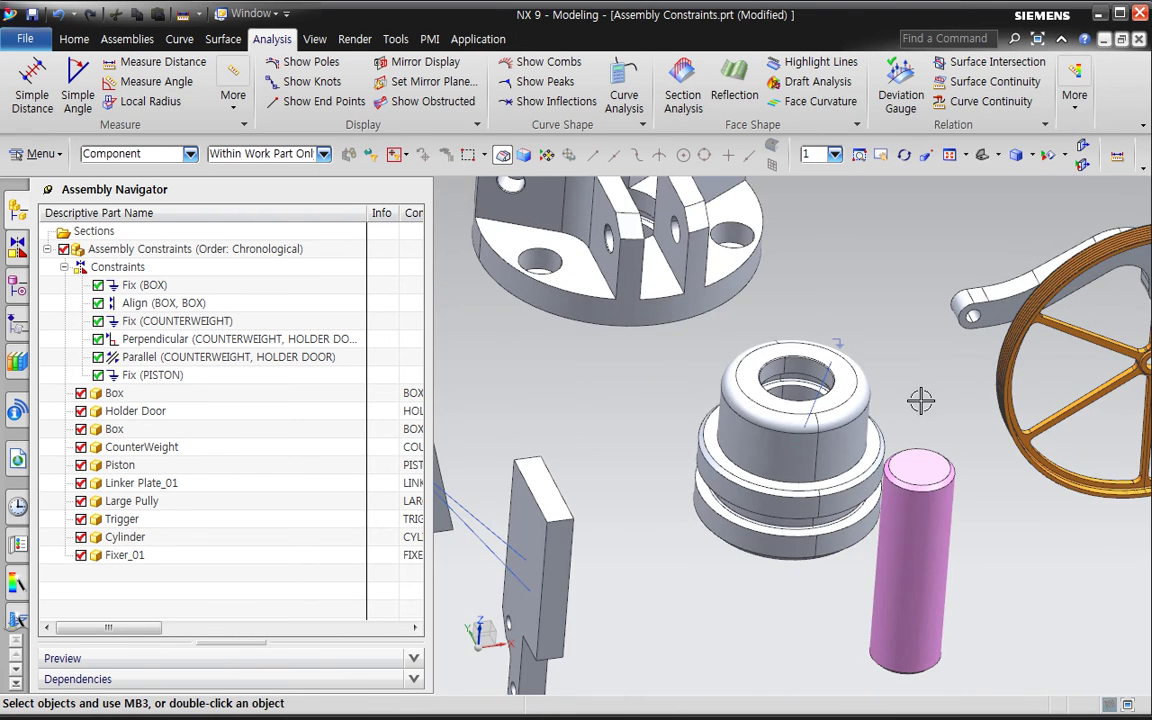
- Apply a Fit constraint between the Piston's upper bore face and the Cylinder's side face
left_click(127, 39)
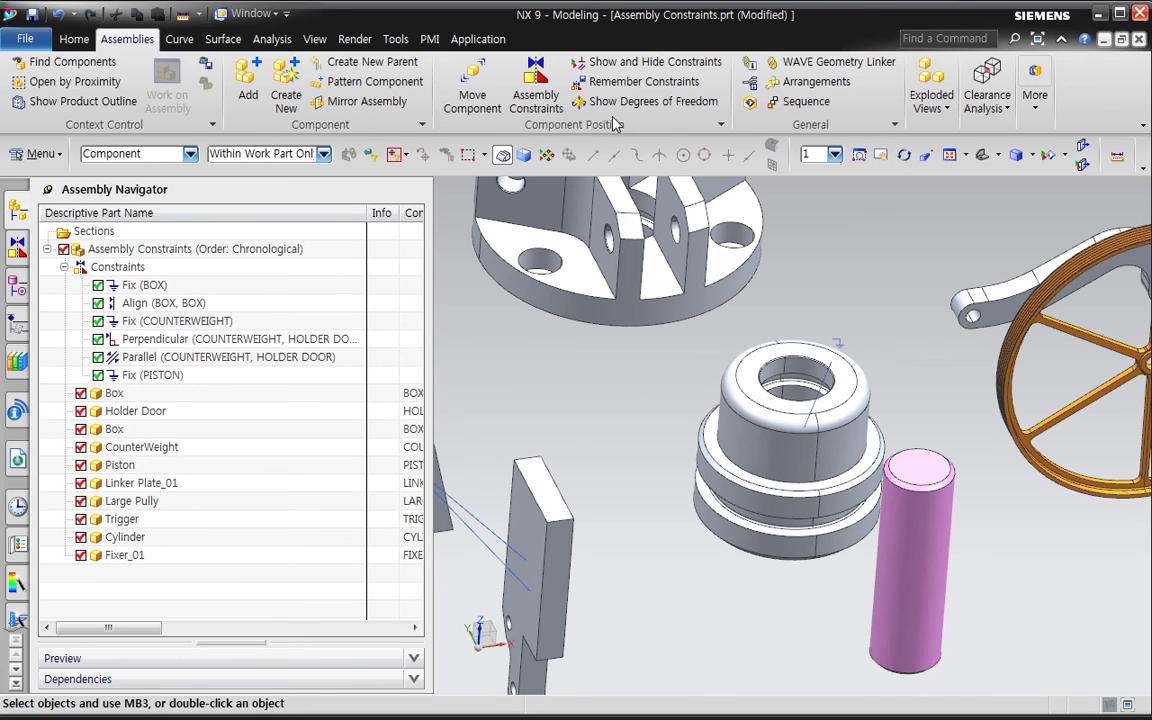
left_click(536, 85)
left_click(940, 155)
left_click(870, 310)
left_click(790, 355)
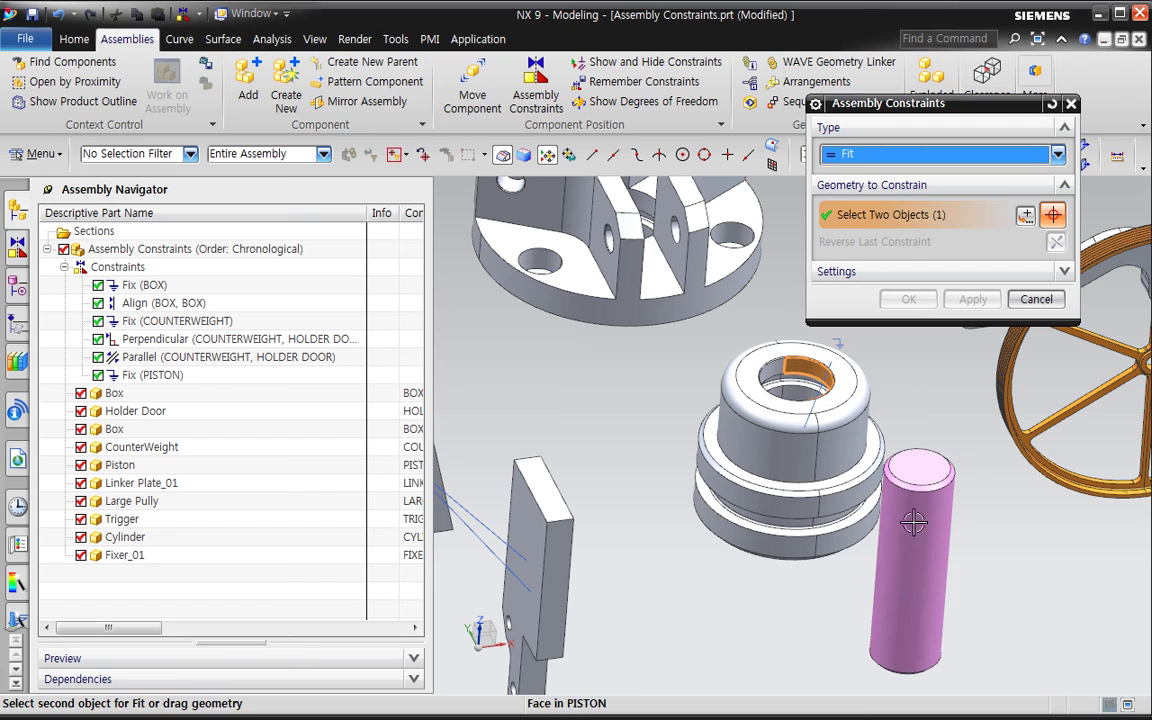
left_click(926, 527)
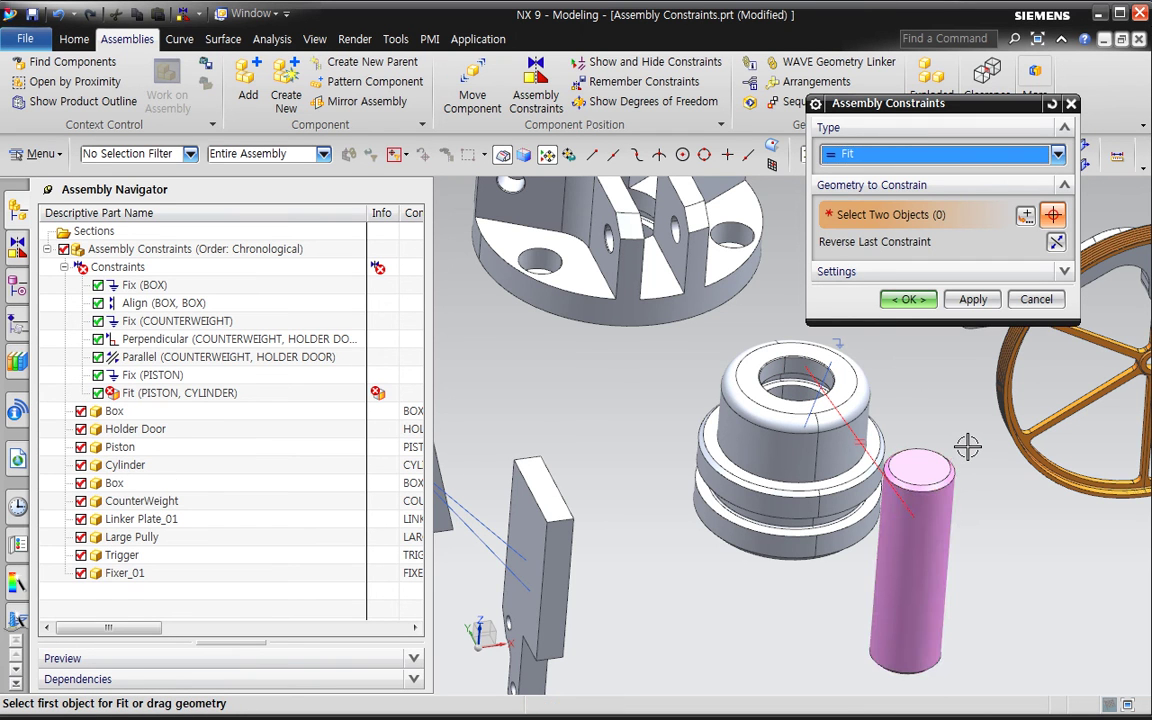
left_click(906, 299)
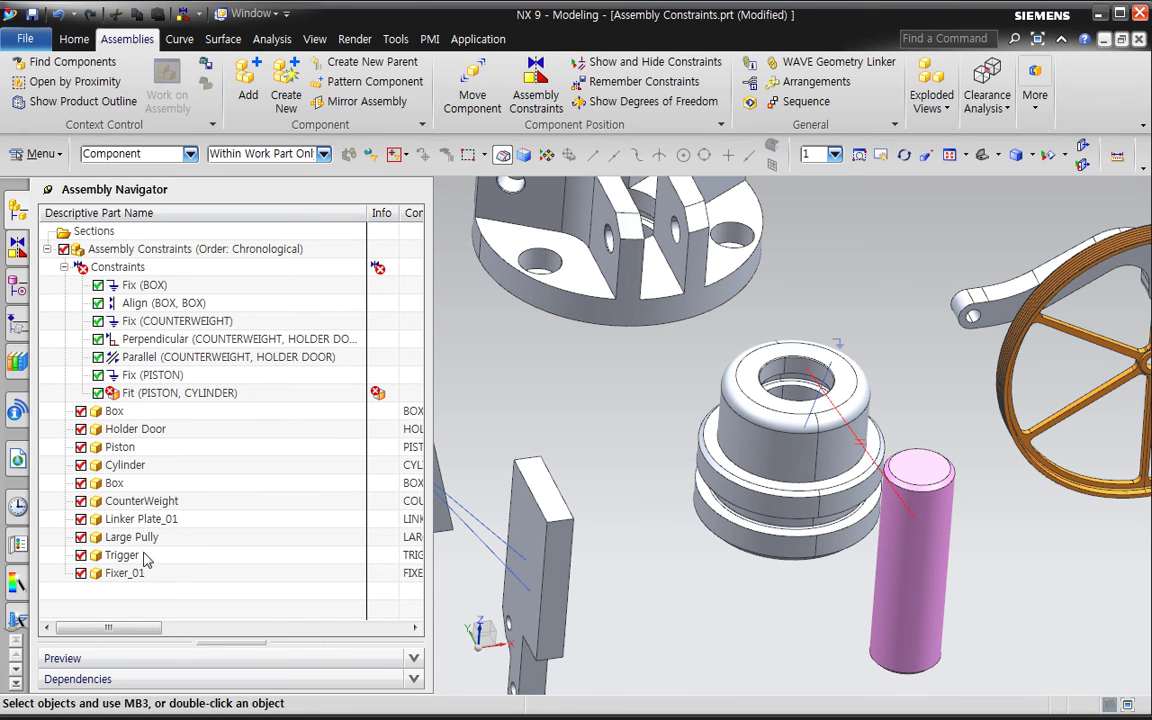
- Make the Cylinder the work part and set the circle diameter in its Extrude sketch to 2.35*2 mm
left_click(125, 465)
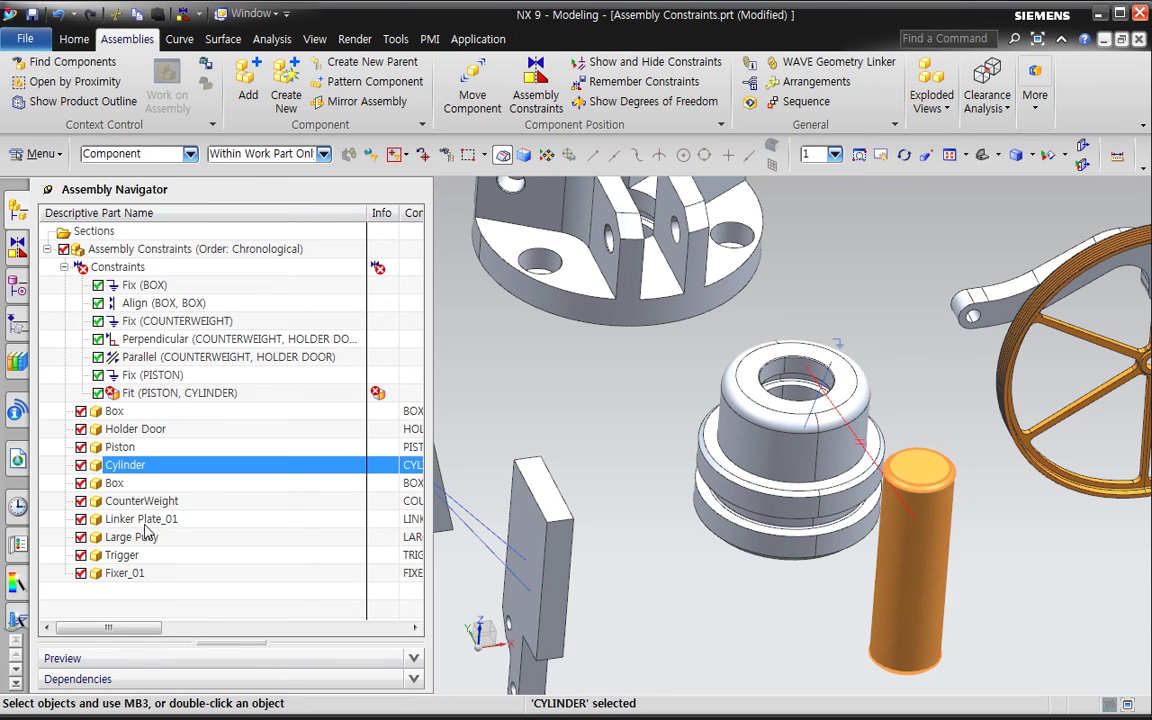
double_click(136, 471)
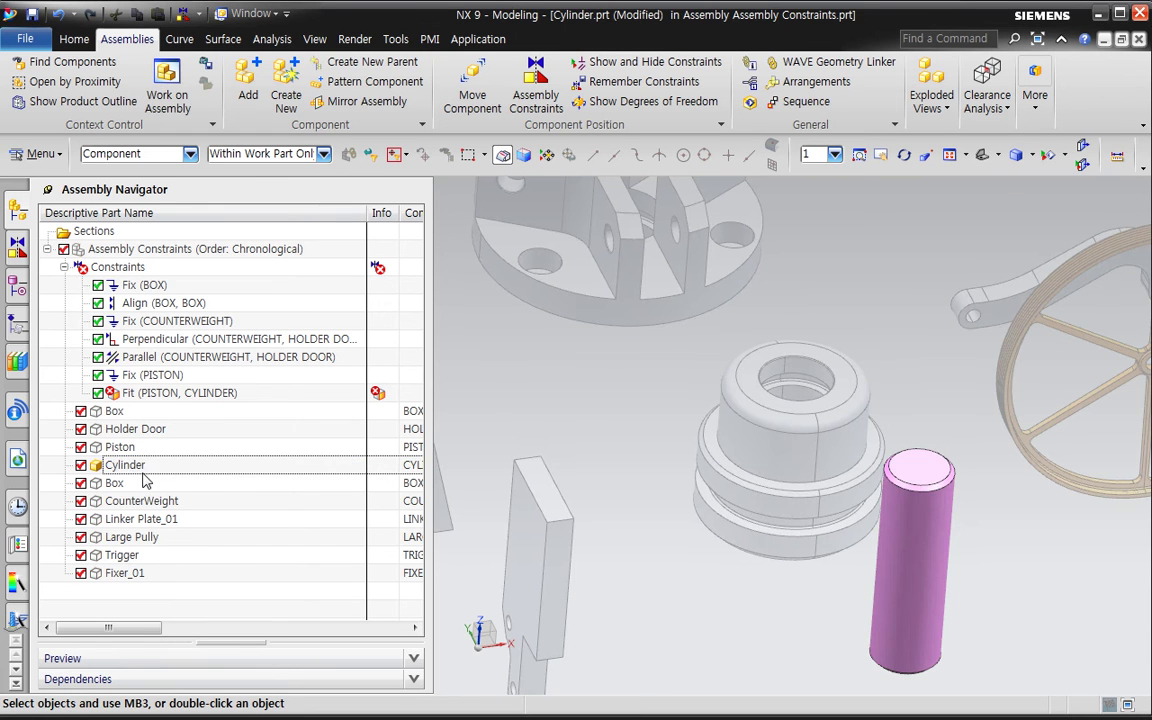
left_click(15, 300)
double_click(133, 320)
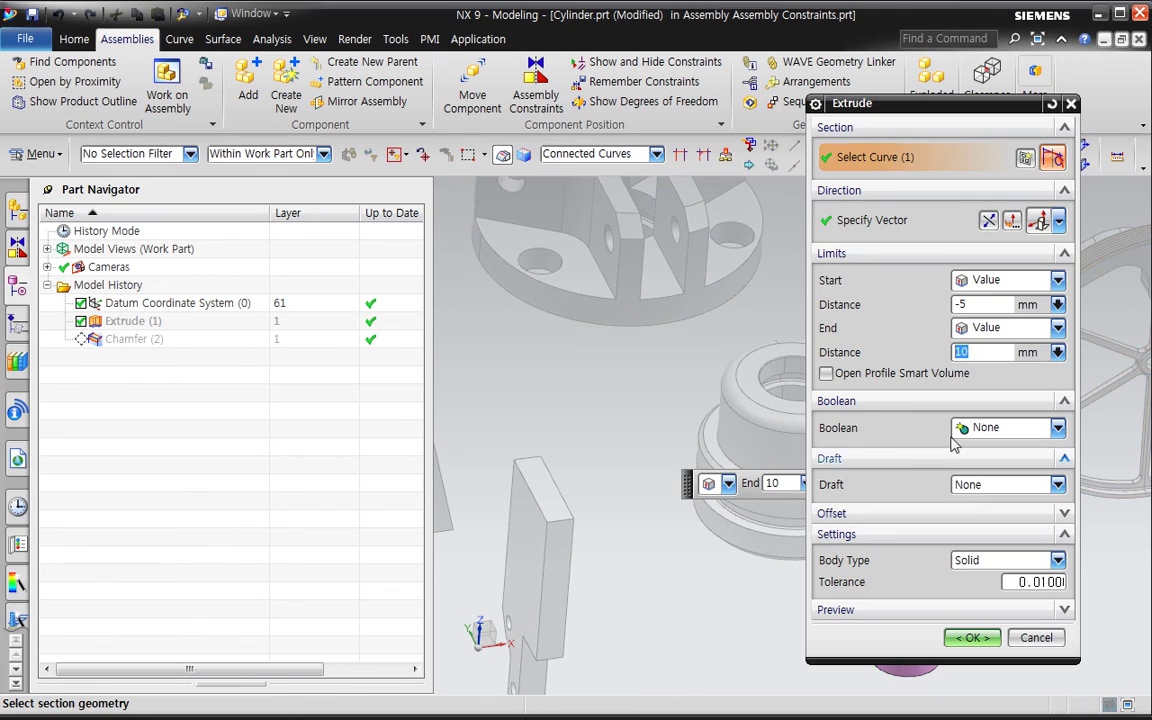
left_click(1052, 160)
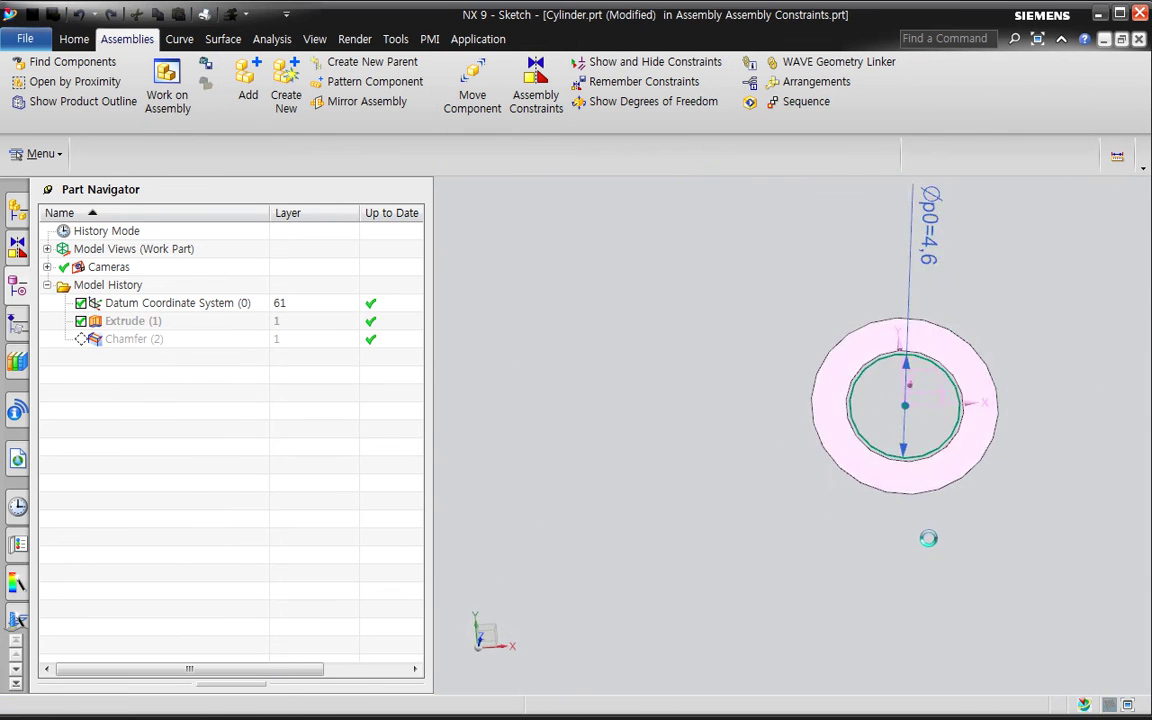
double_click(812, 288)
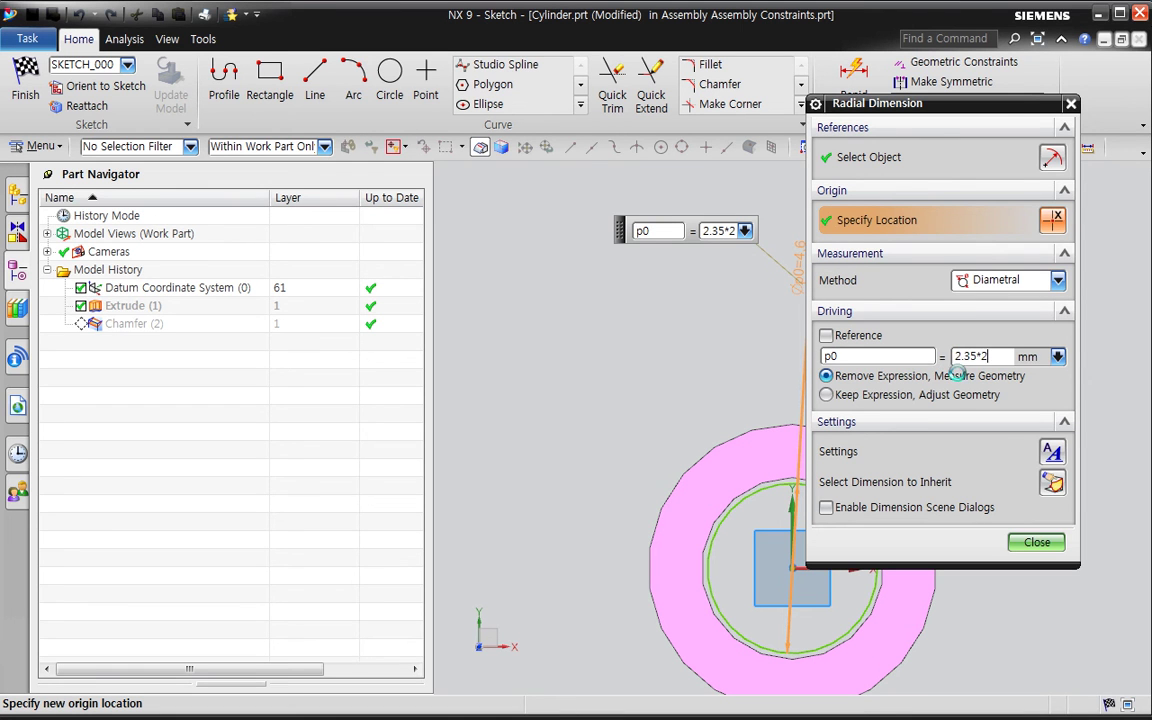
key("Return")
left_click(1037, 542)
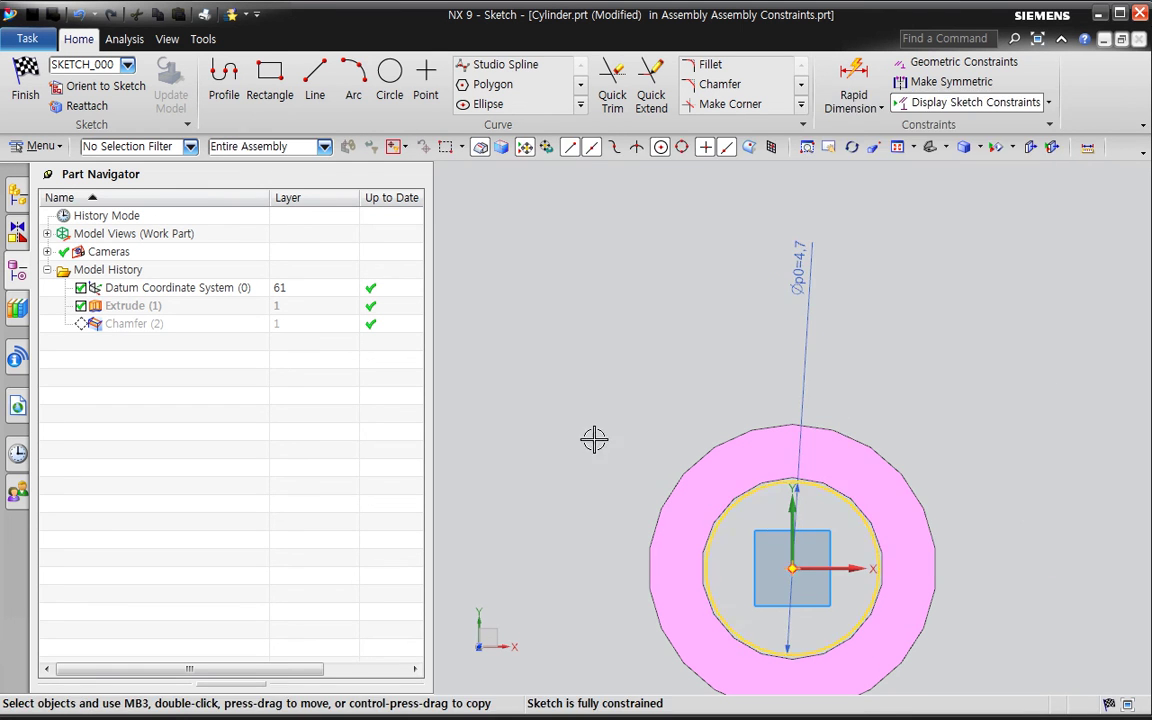
- Finish the sketch, accept the Extrude edit with the enlarged circle, and make the Assembly Constraints assembly the work part
left_click(25, 80)
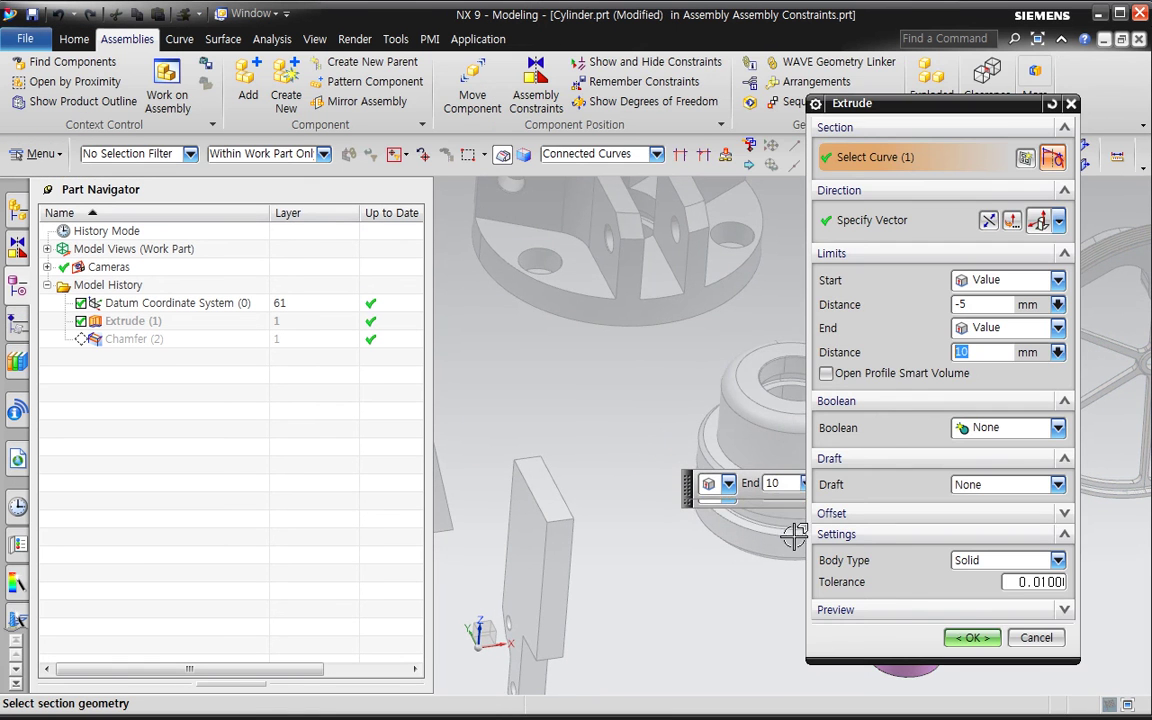
middle_click(640, 577)
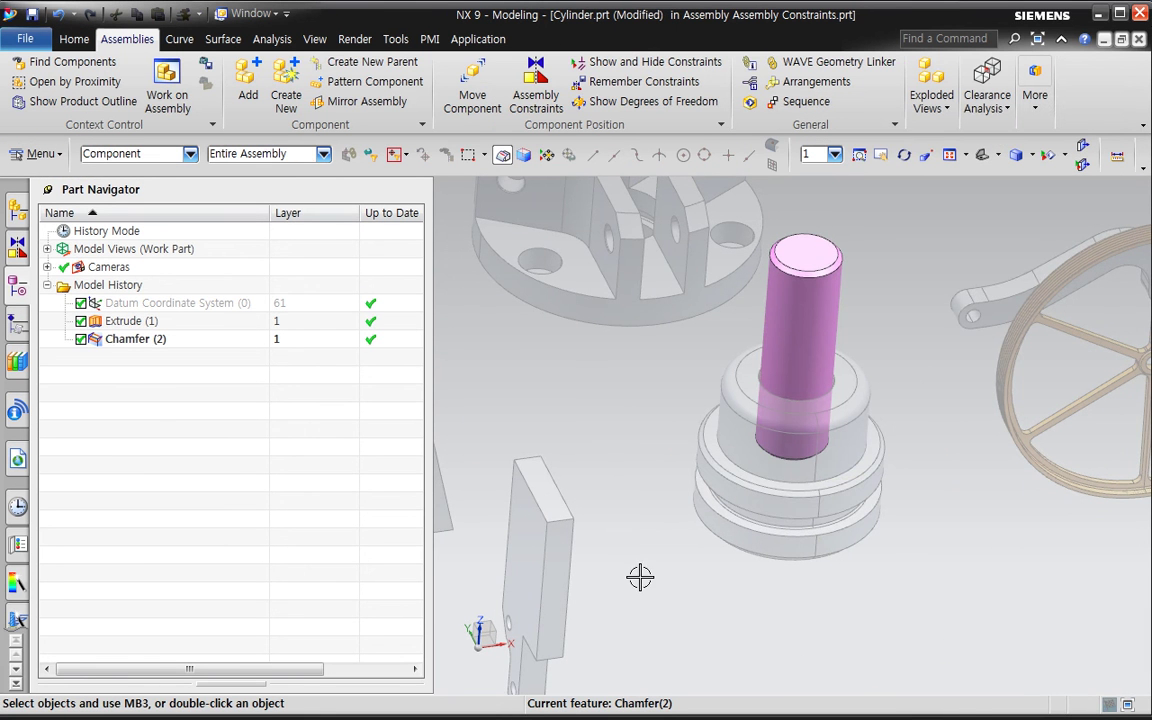
left_click(17, 212)
double_click(195, 249)
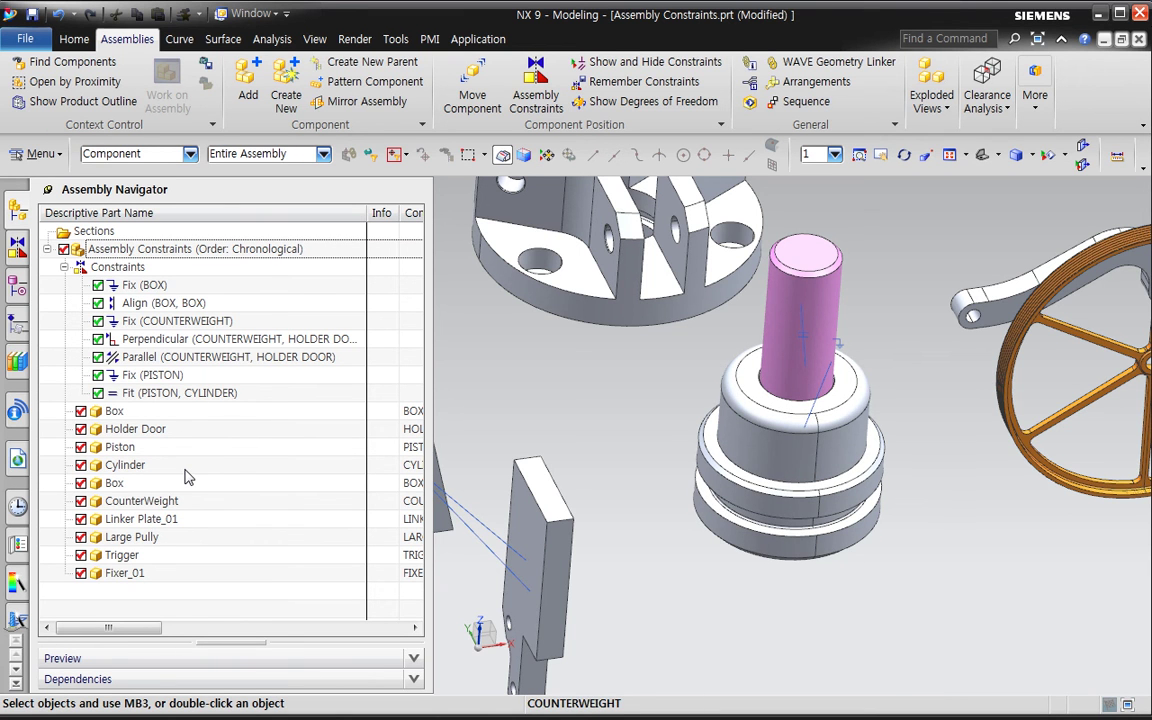
left_click(654, 491)
scroll(649, 500, "down", 5)
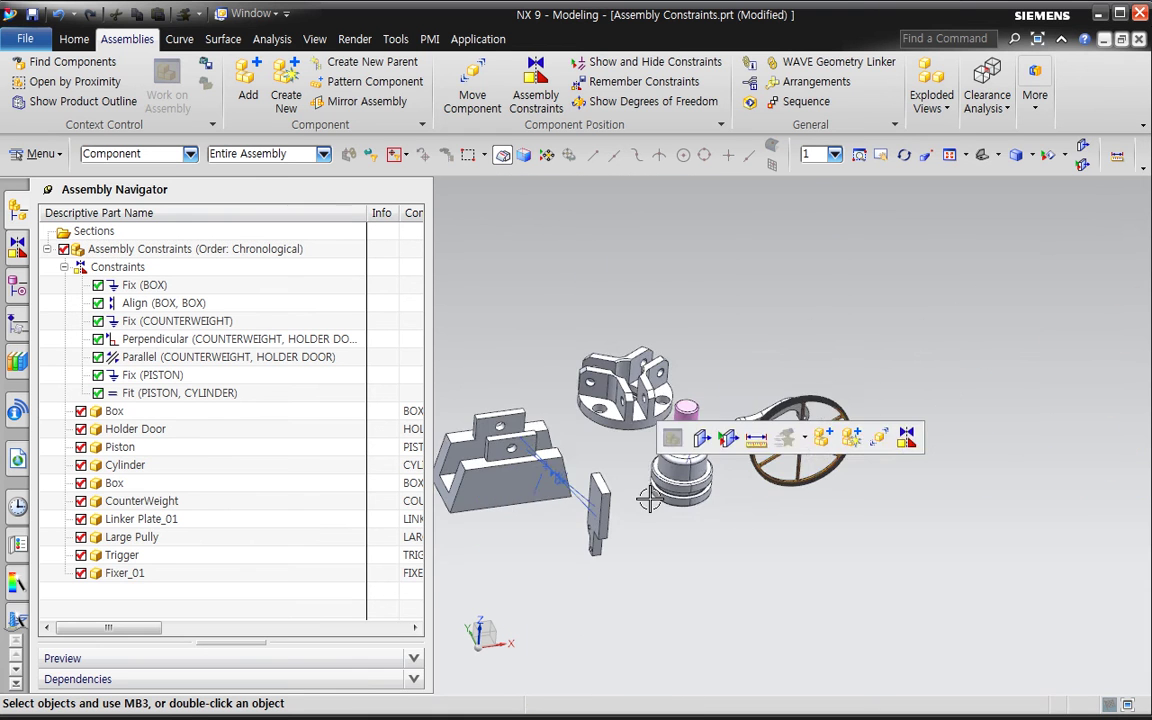
scroll(483, 392, "up", 2)
middle_click_drag(720, 489, 836, 430)
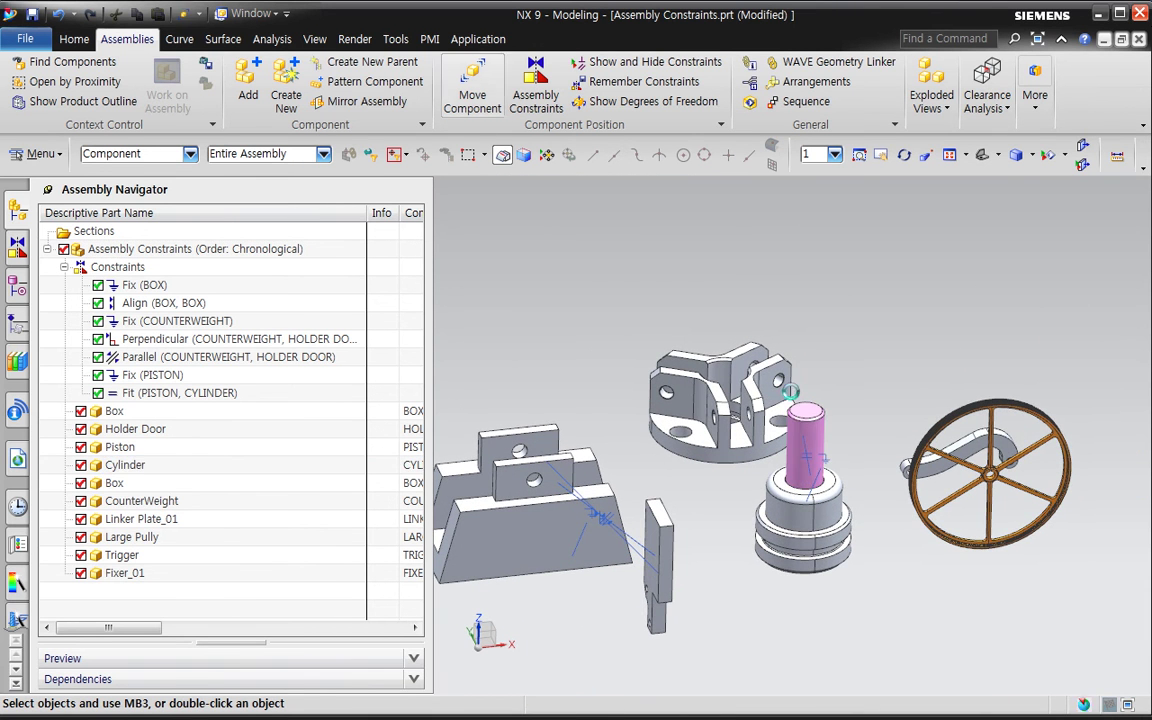
key("ctrl+t")
left_click(816, 448)
left_click(1036, 347)
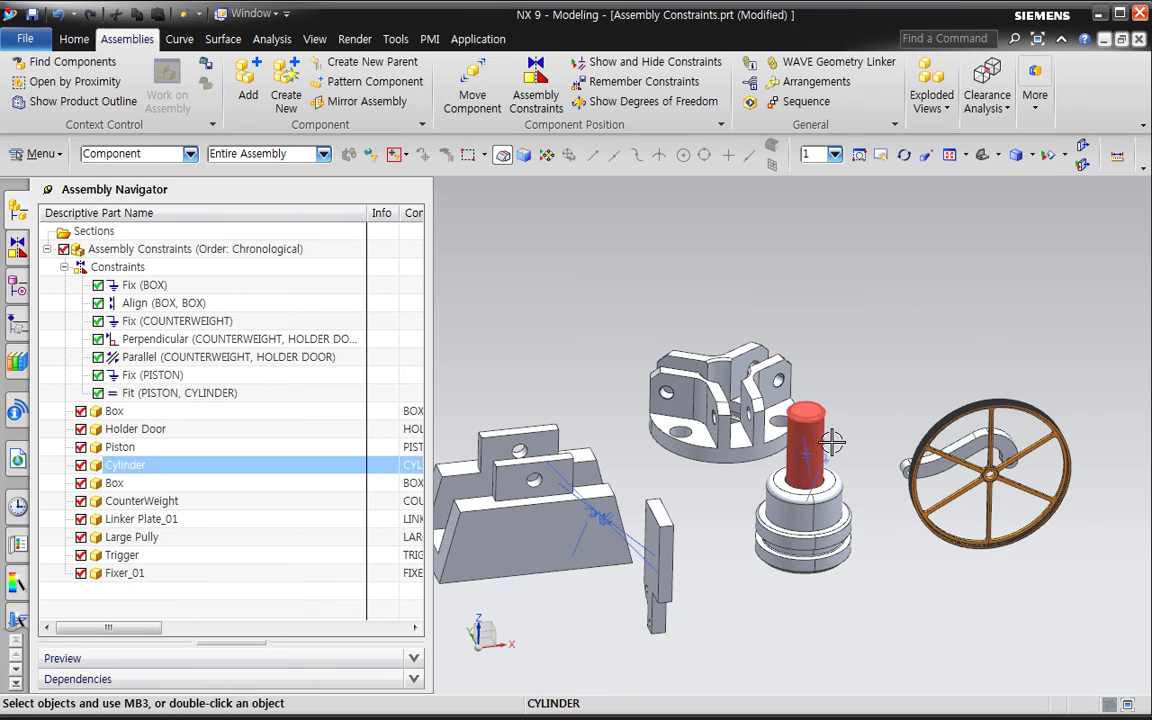
- Show the remaining degrees of freedom of the Cylinder fitted in the Piston
right_click(833, 455)
left_click(880, 521)
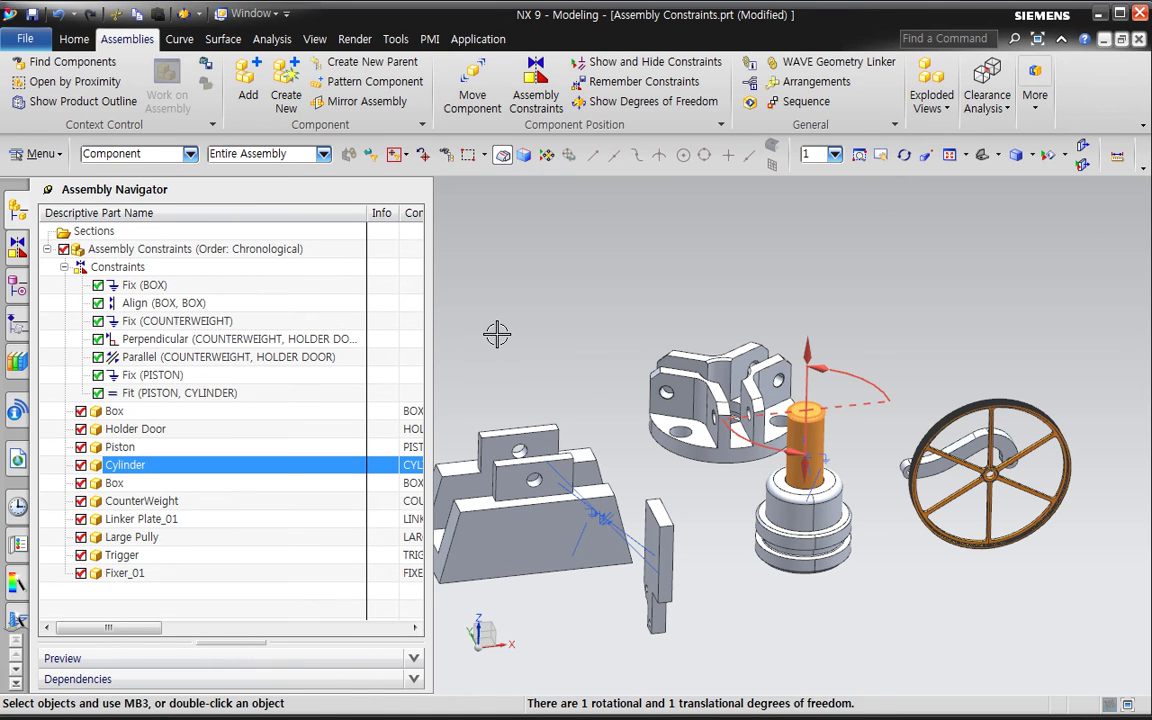
left_click(559, 347)
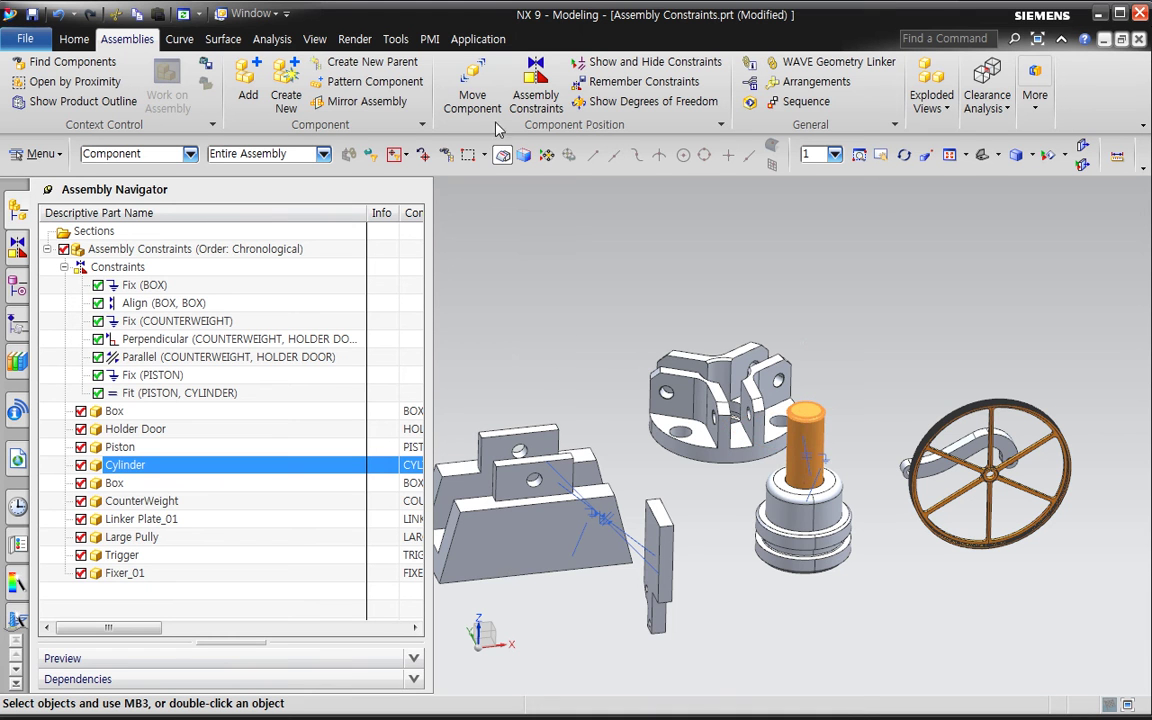
- Bond Linker Plate_01, Large Pully and Trigger together with a Bond assembly constraint
left_click(537, 100)
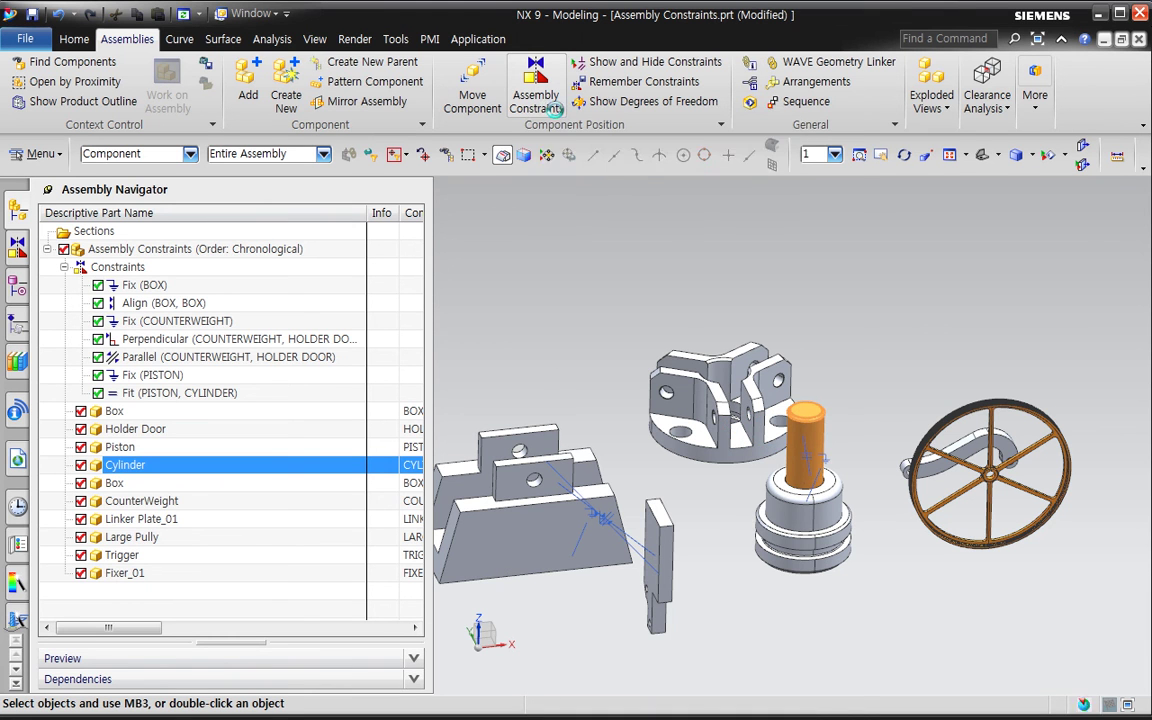
left_click(885, 155)
left_click(852, 319)
left_click(772, 402)
left_click(1045, 440)
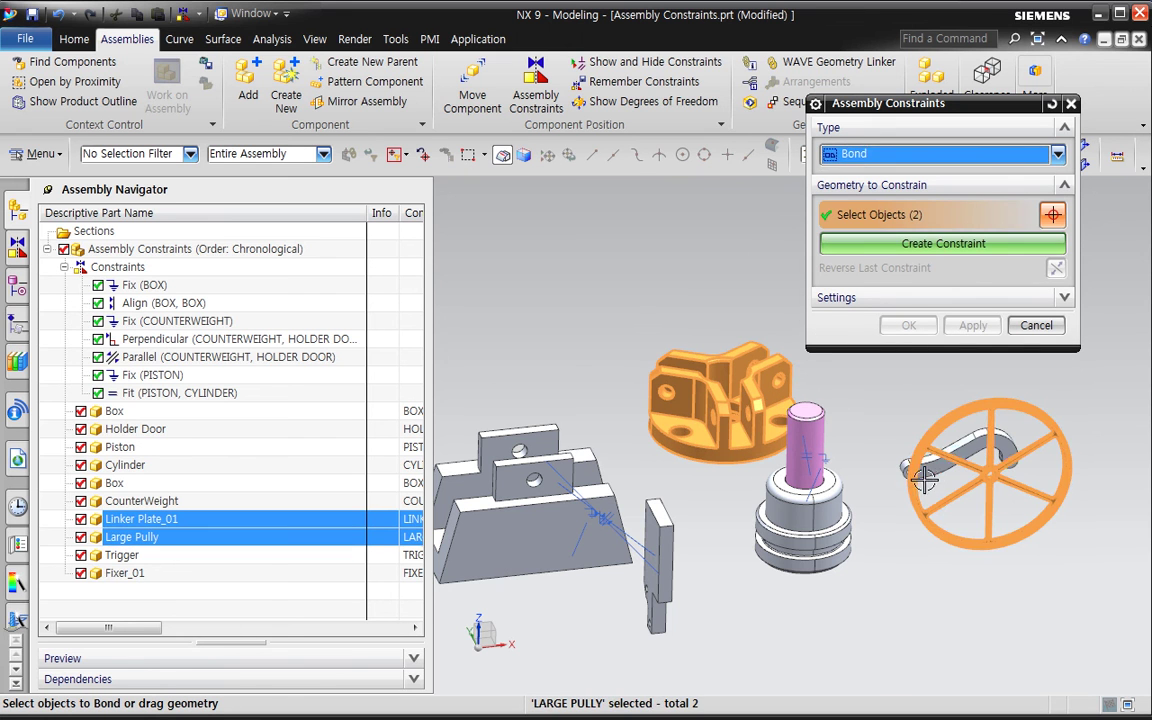
left_click(930, 462)
left_click(930, 243)
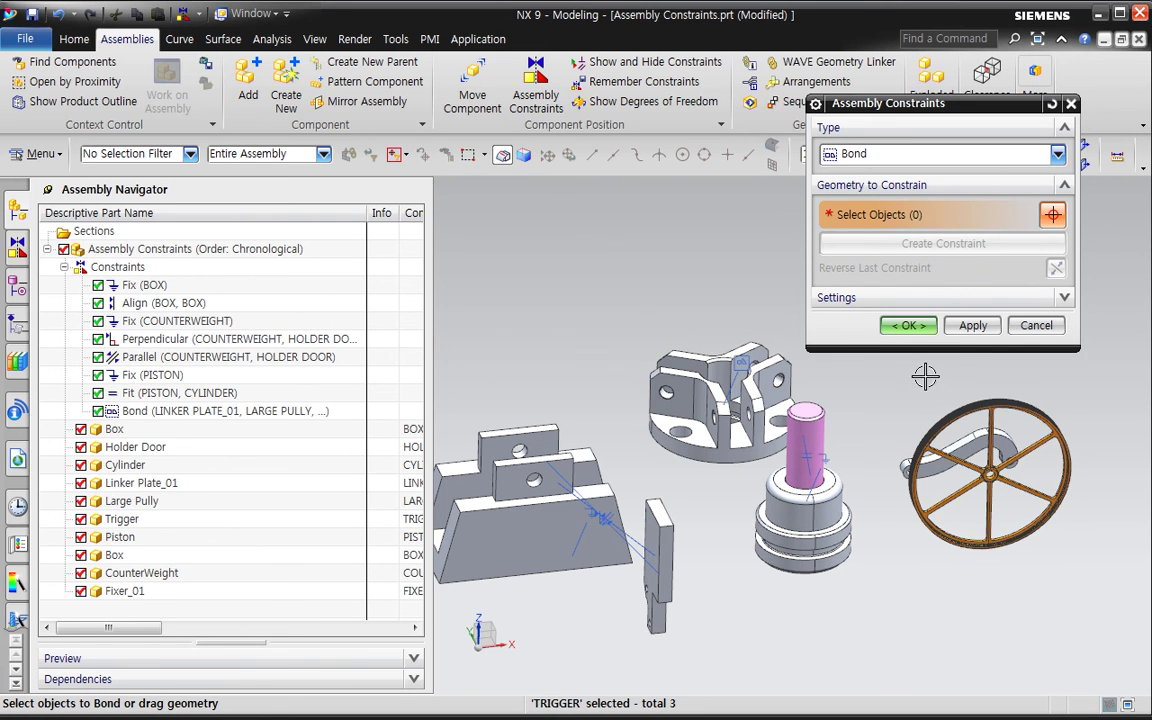
left_click(909, 326)
- Try moving the bonded Linker Plate_01 dynamically, discarding the unapplied move, and delete the Bond constraint
left_click(472, 95)
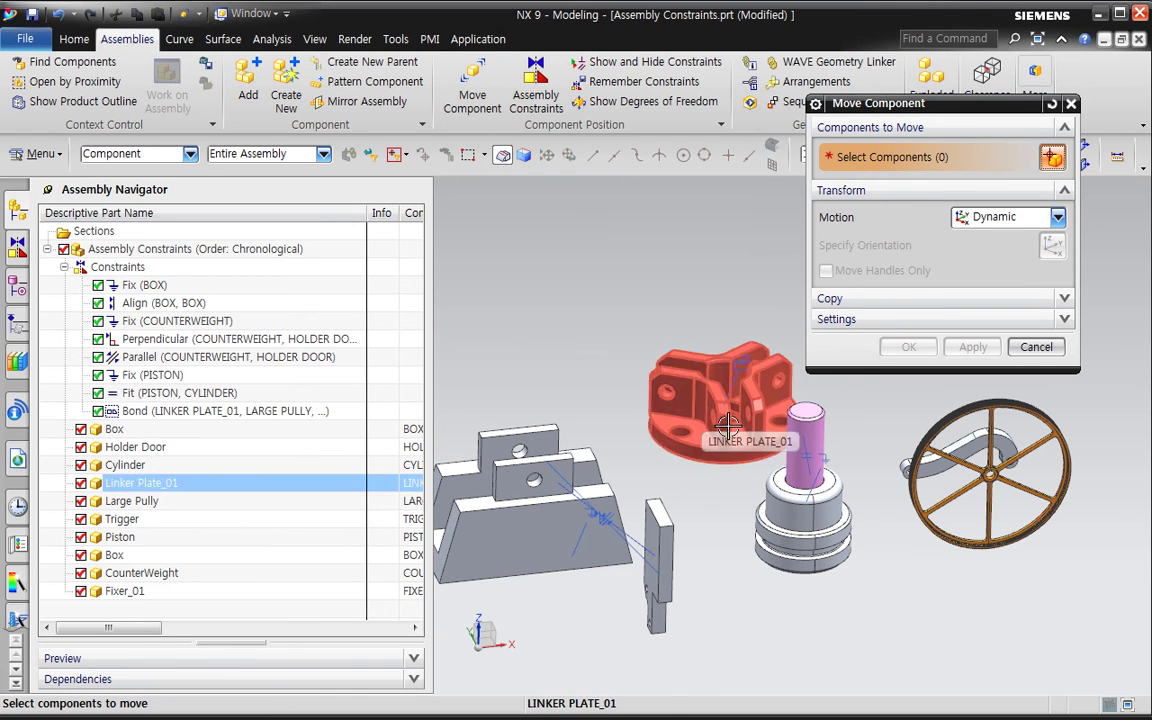
left_click(733, 383)
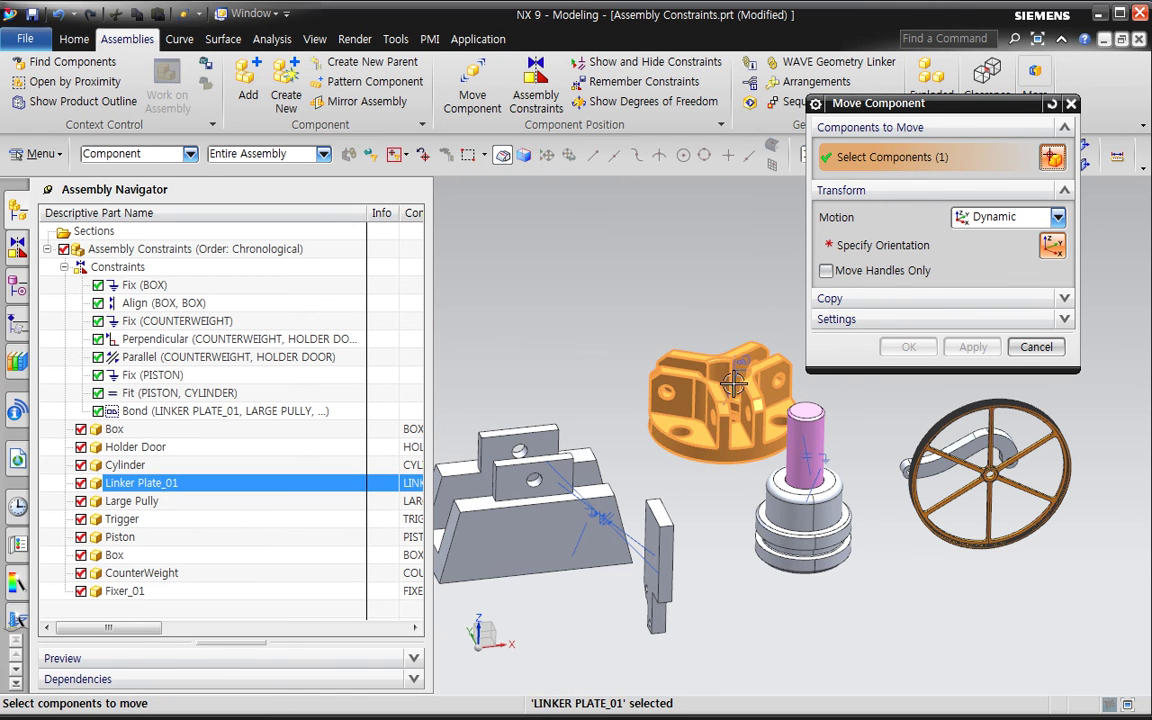
middle_click(580, 344)
left_click_drag(640, 290, 733, 295)
left_click(1036, 347)
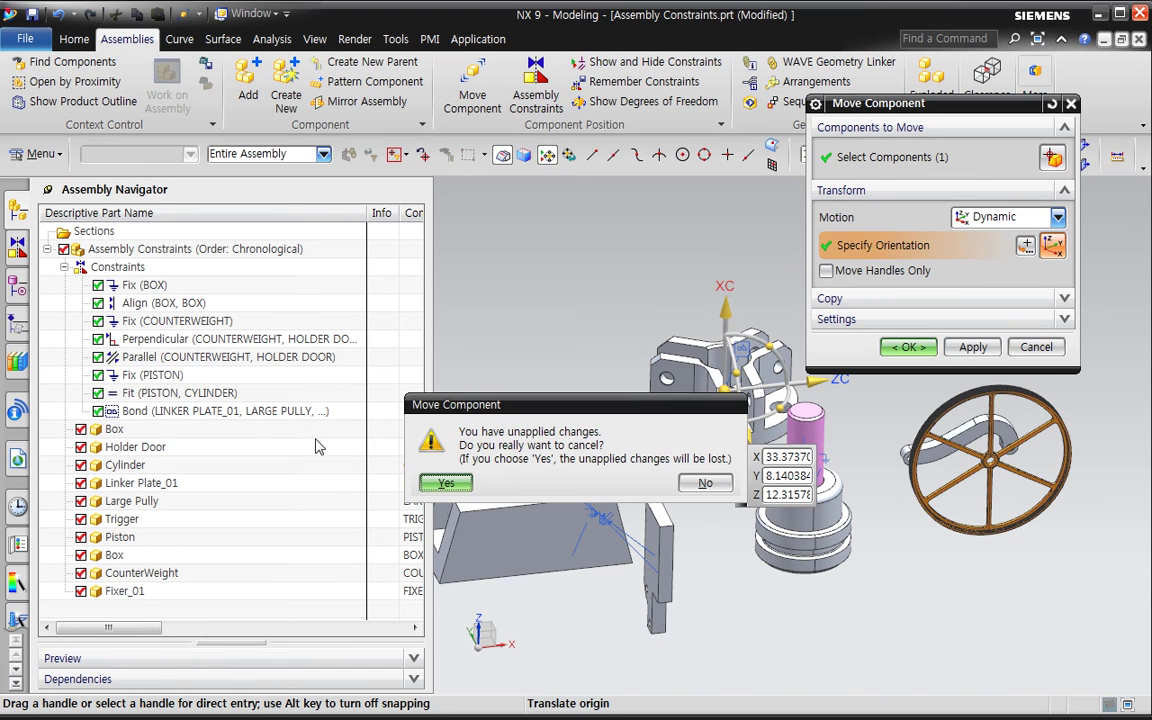
left_click(447, 484)
left_click(220, 411)
key("Delete")
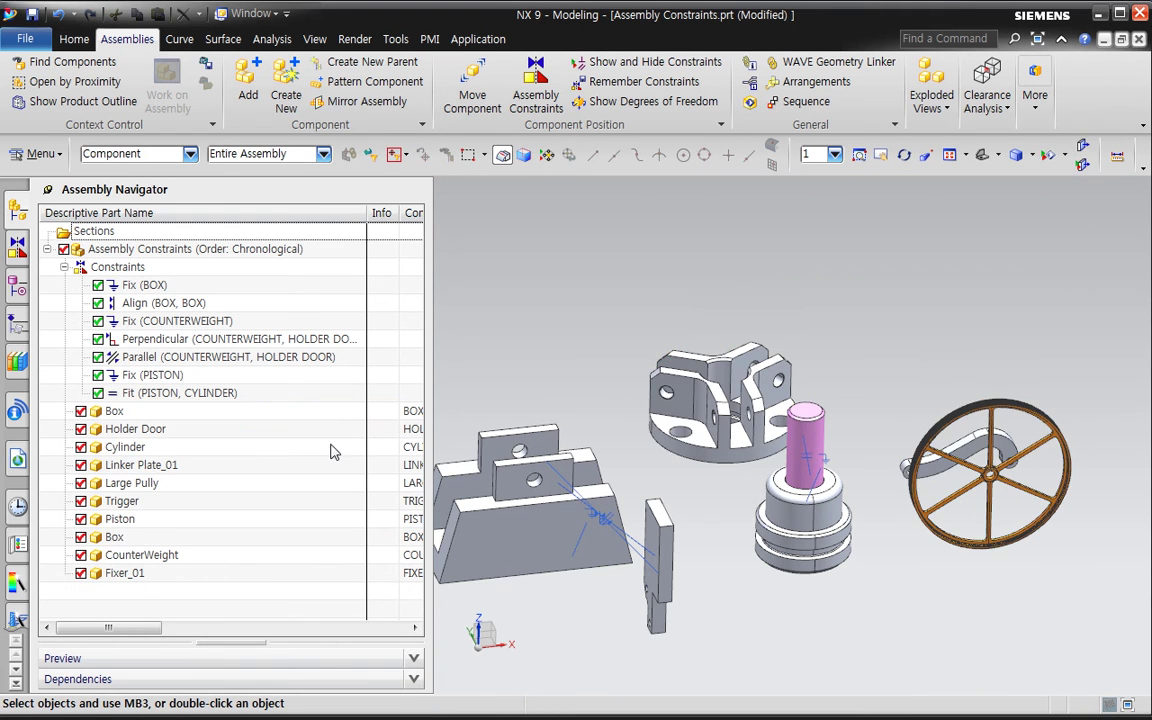
- Pack all identical components in the assembly tree and hide the two Box components
middle_click_drag(609, 376, 481, 432)
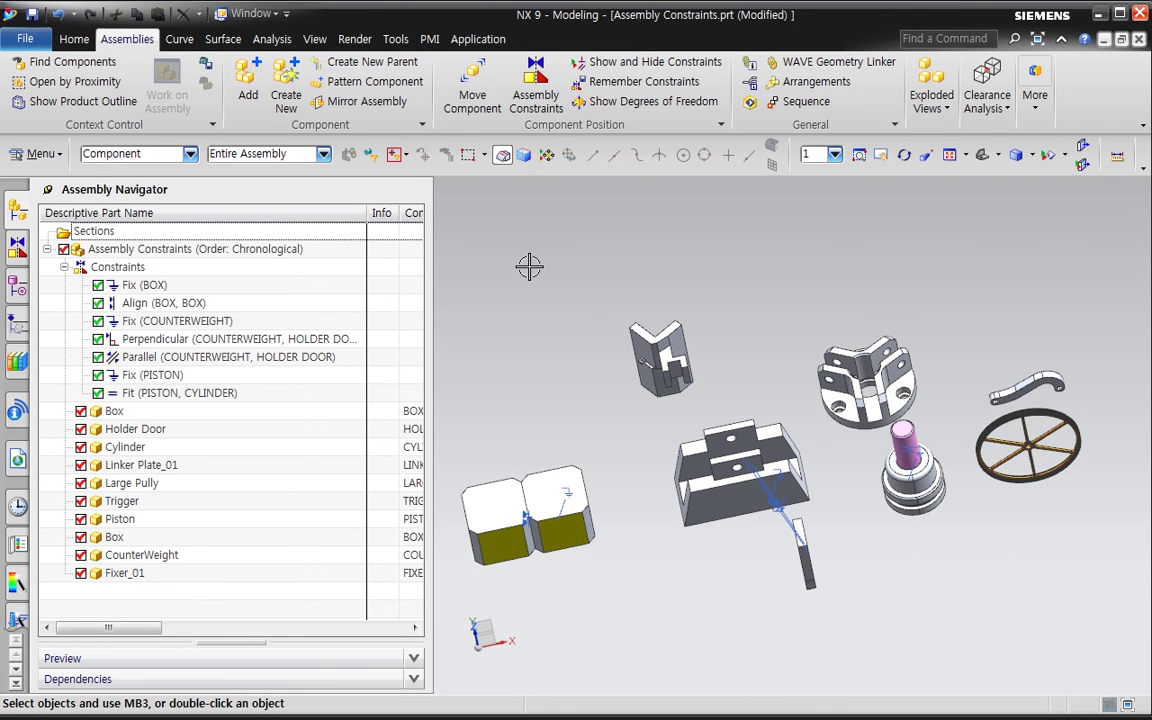
middle_click_drag(572, 337, 586, 434)
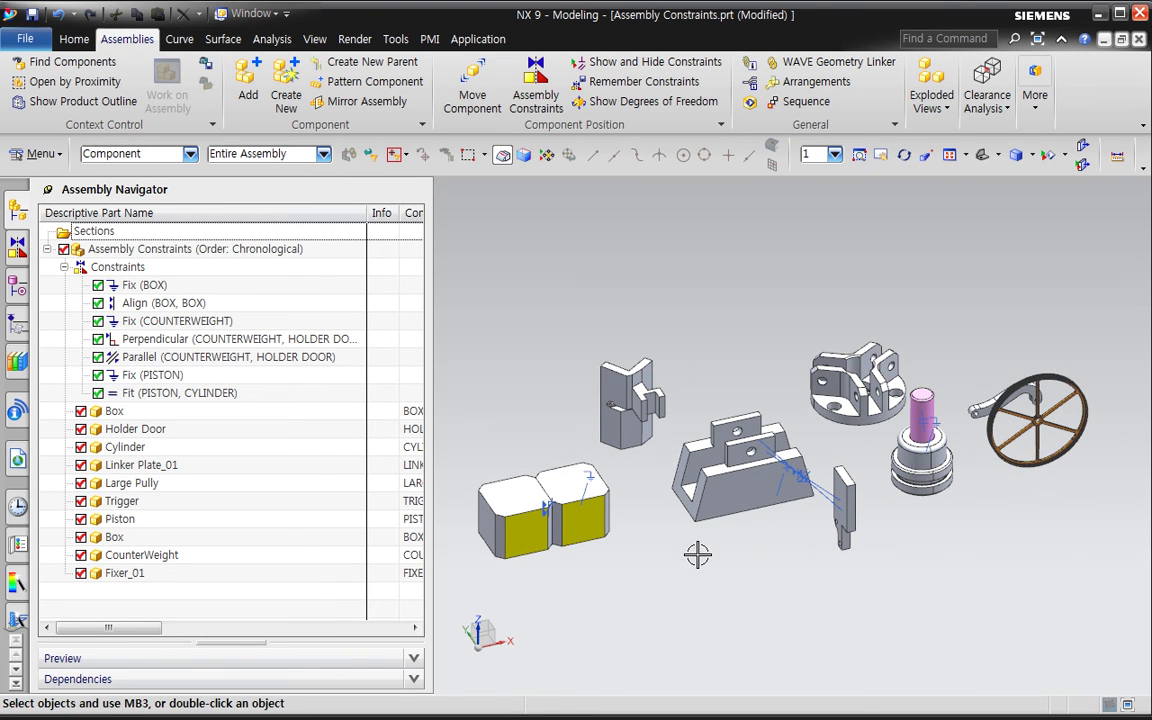
middle_click_drag(697, 555, 738, 633)
key("ctrl+alt+t")
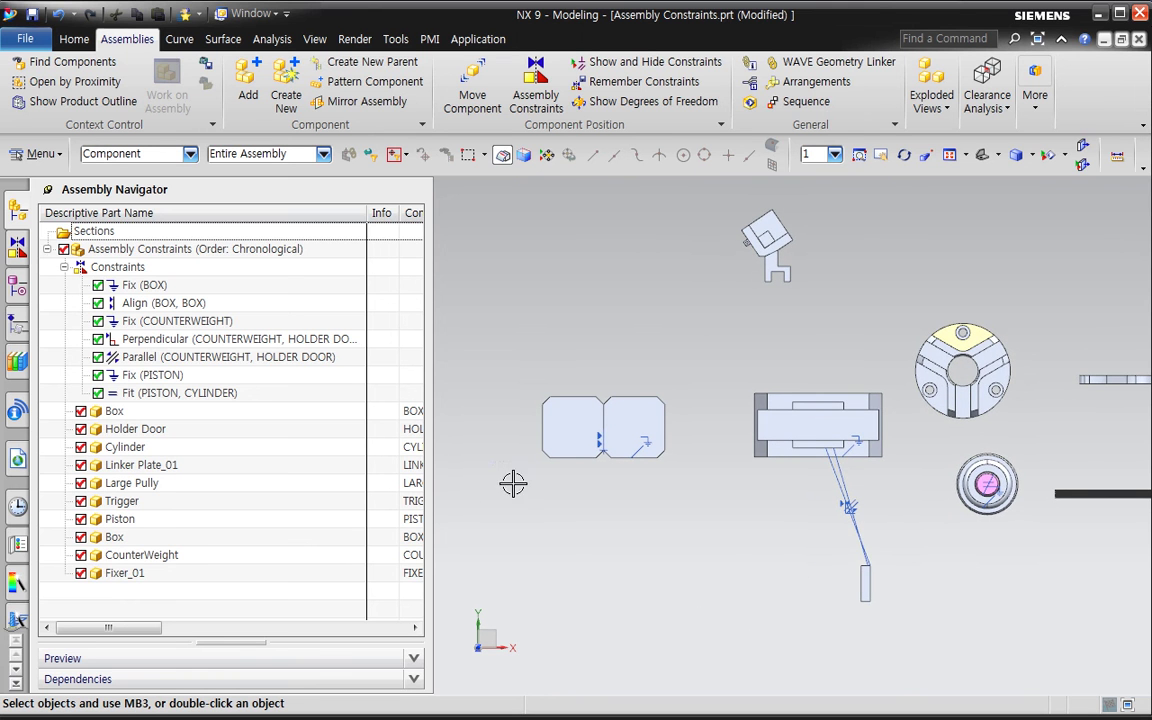
scroll(608, 475, "up", 1)
middle_click_drag(736, 590, 570, 474)
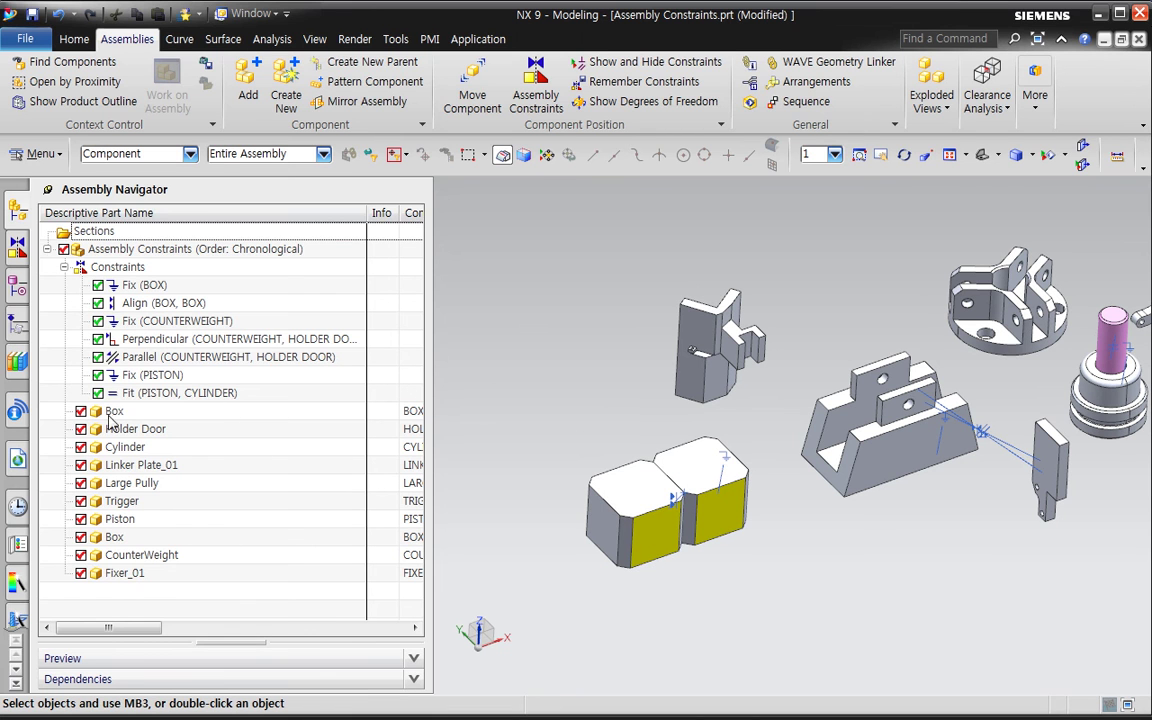
right_click(220, 565)
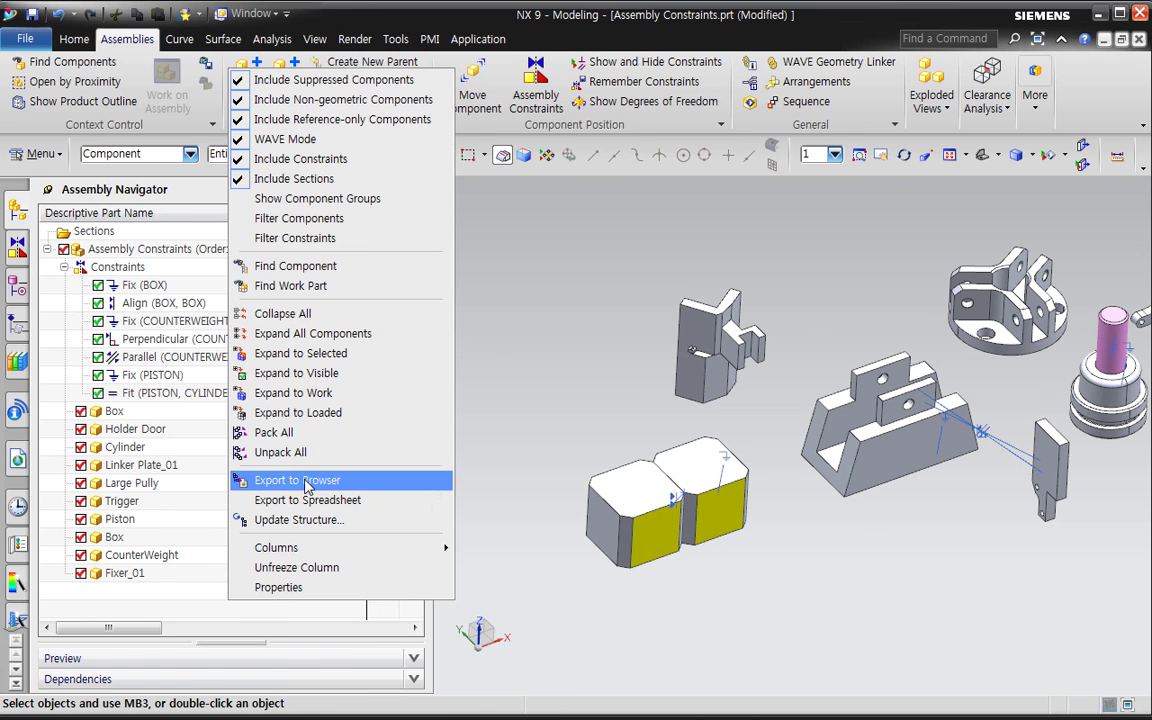
left_click(278, 433)
right_click(133, 418)
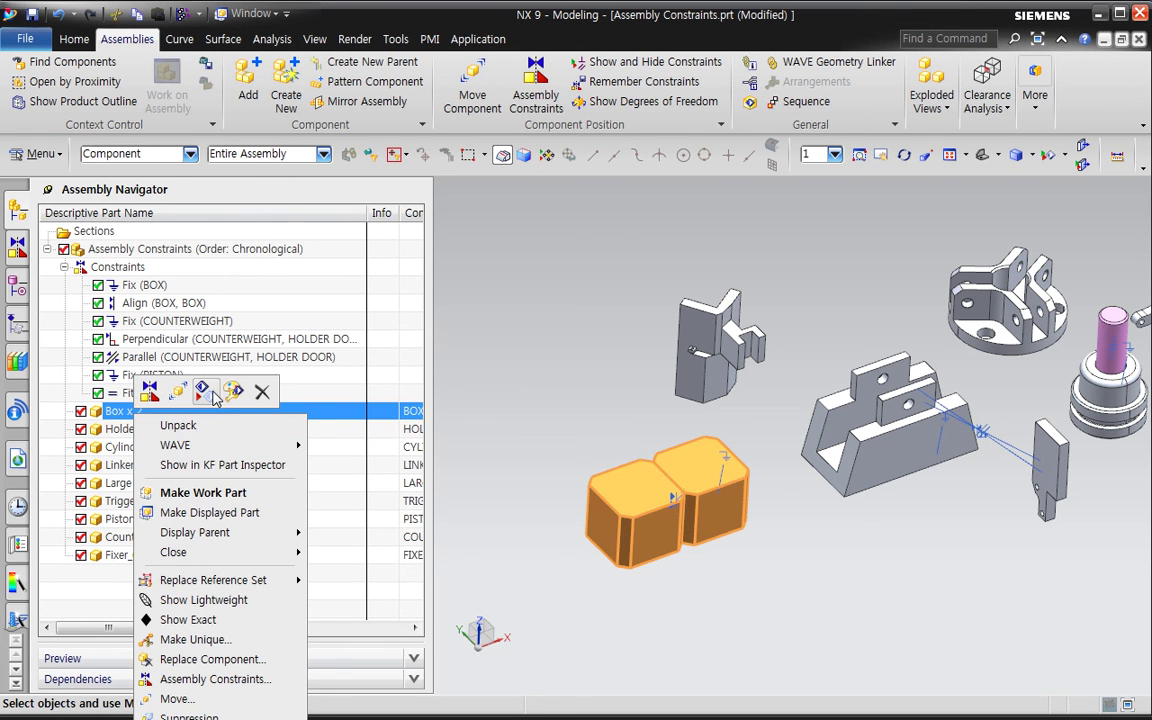
left_click(215, 392)
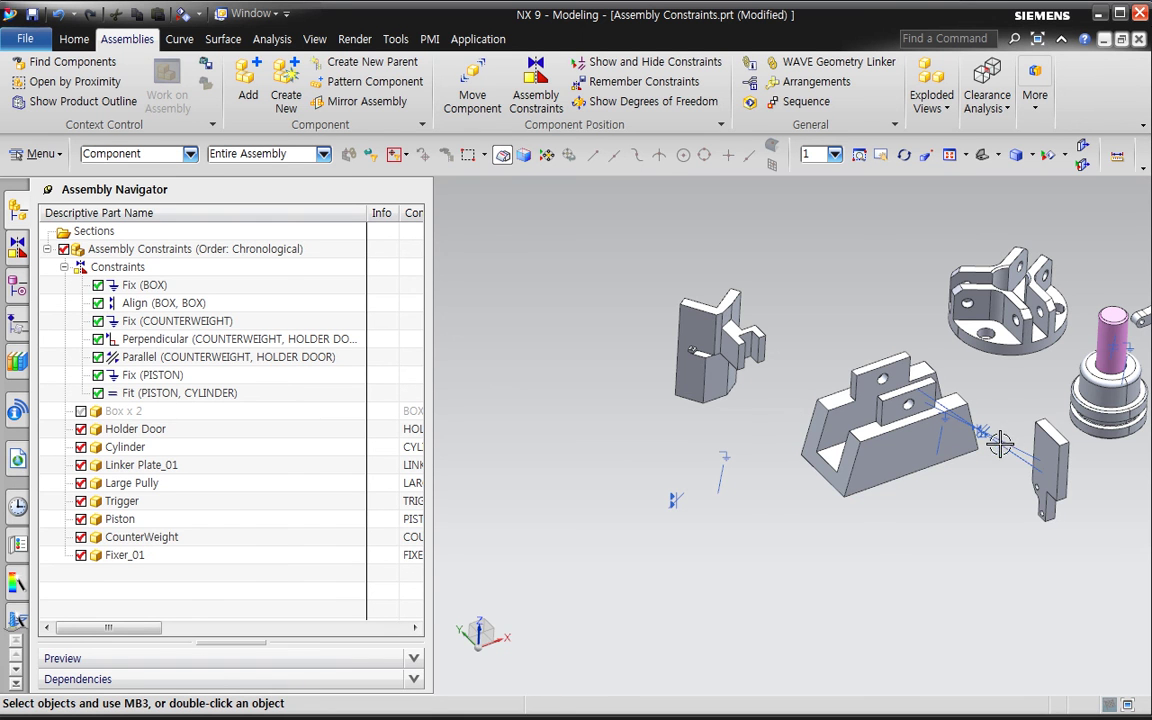
- Delete the Holder Door's Perpendicular and Parallel constraints to the CounterWeight
left_click(136, 431)
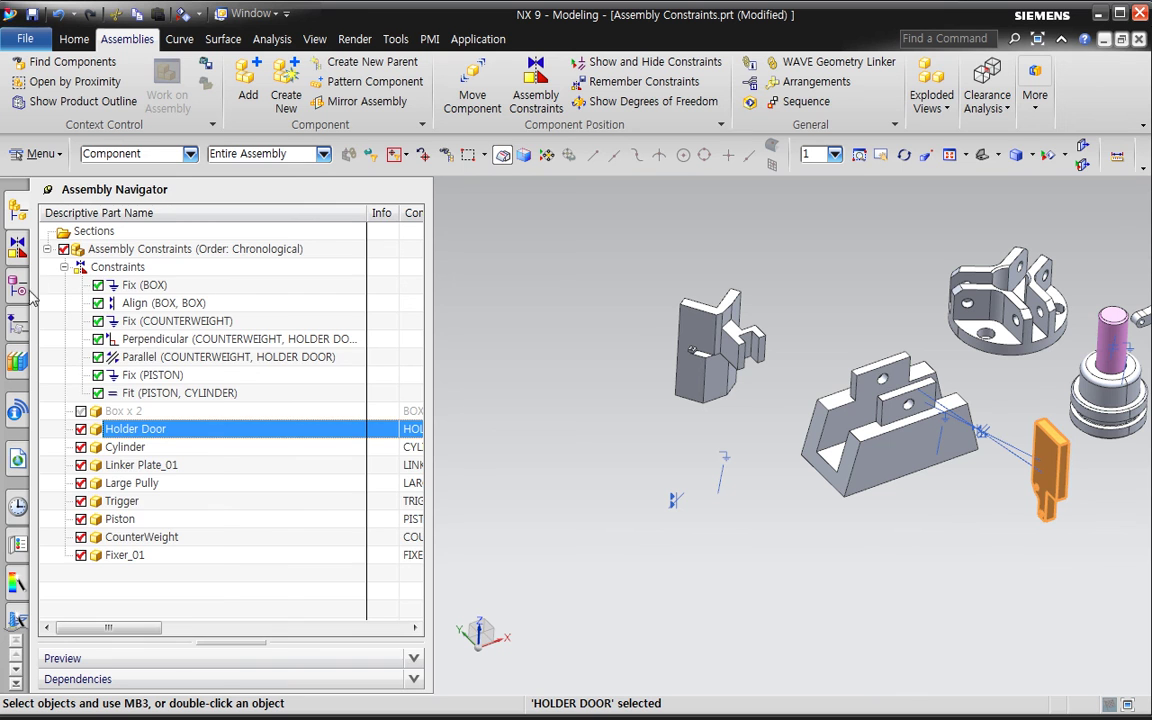
left_click(17, 256)
left_click(64, 321)
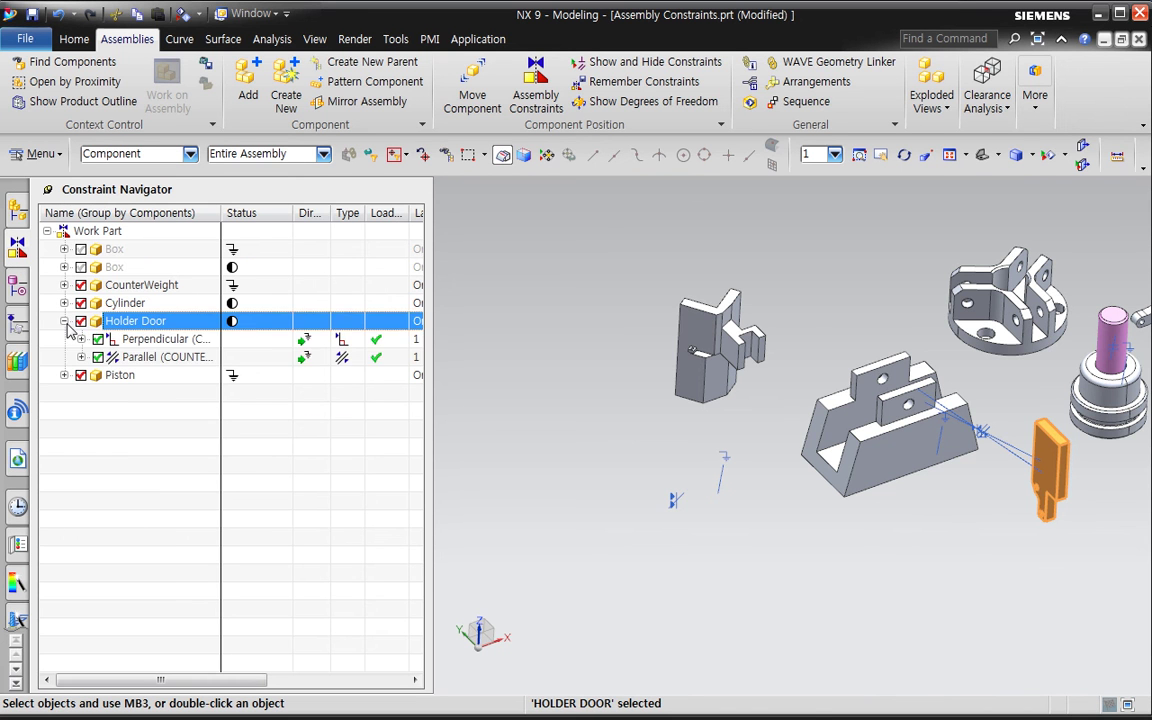
left_click(145, 340)
left_click(160, 357, "ctrl")
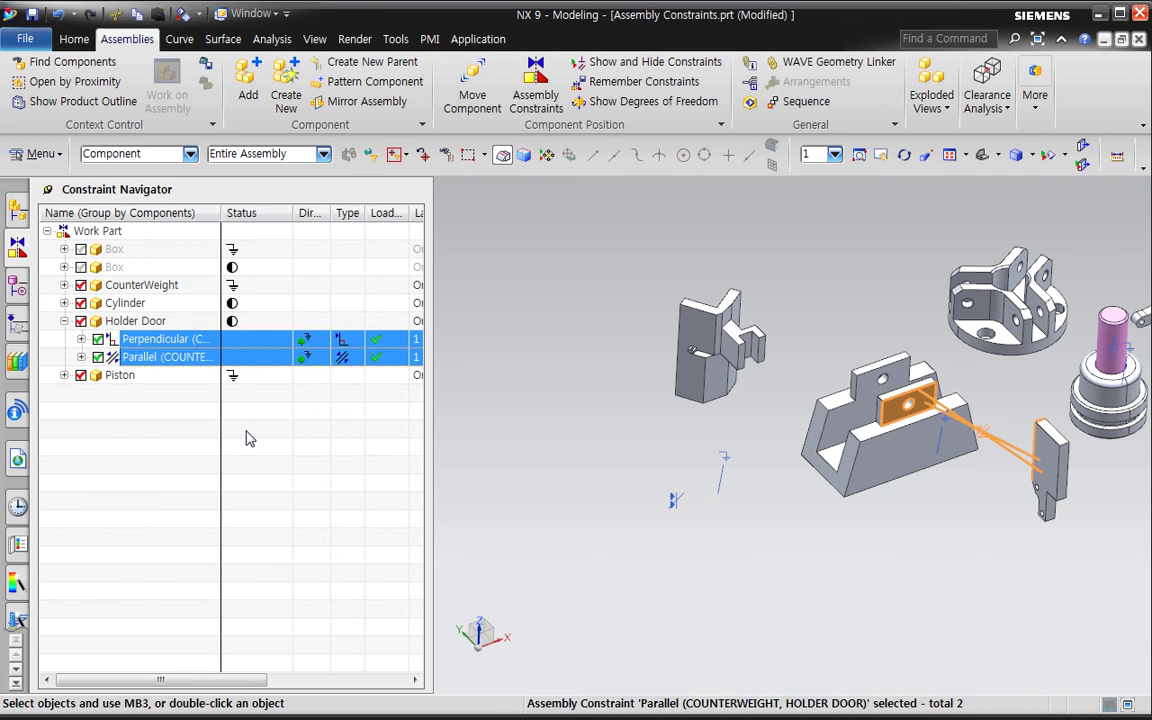
key("Delete")
left_click(17, 210)
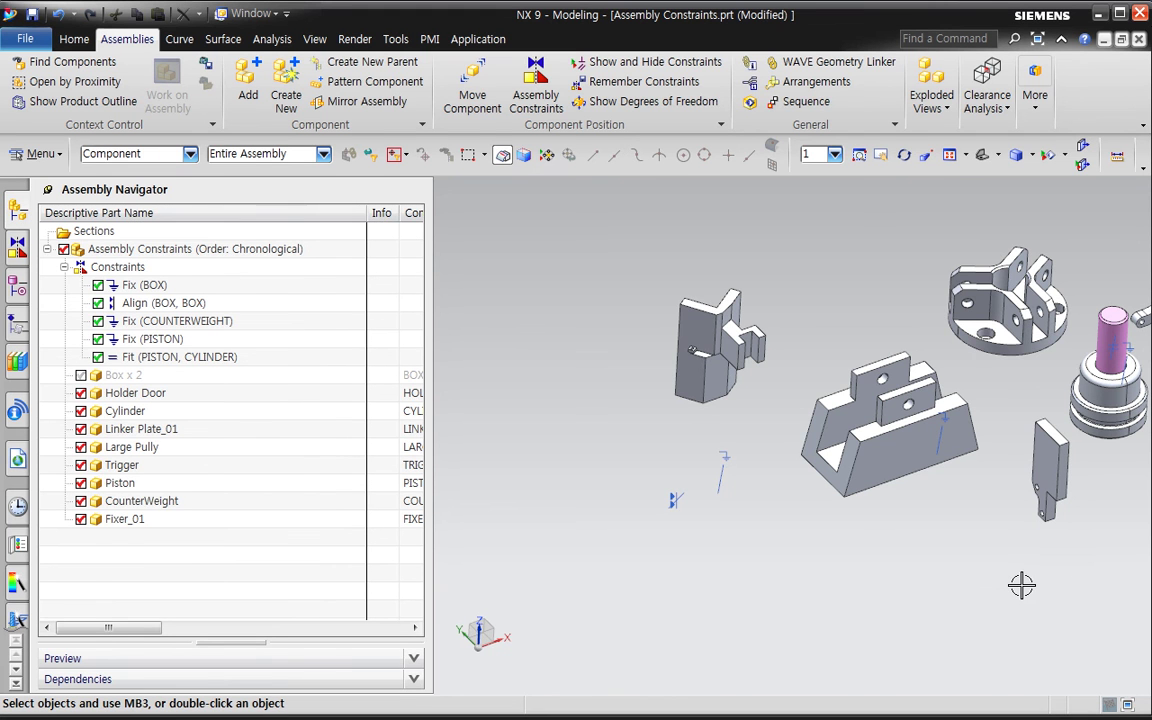
- Start a dynamic Move Component on the Holder Door and shift it to about X -55.7, Y -5.55, Z 11.6
left_click(472, 92)
left_click(1045, 490)
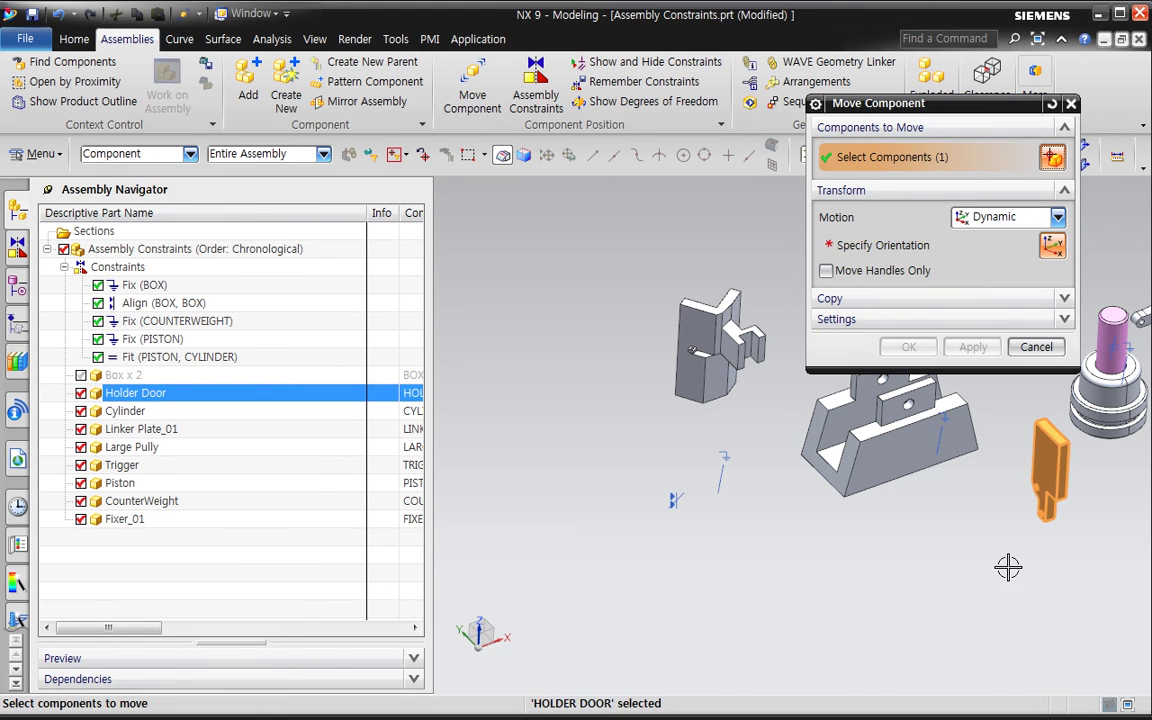
middle_click(983, 593)
left_click_drag(968, 505, 680, 600)
middle_click_drag(767, 568, 509, 540)
left_click_drag(505, 528, 518, 364)
middle_click_drag(773, 553, 940, 550, "shift")
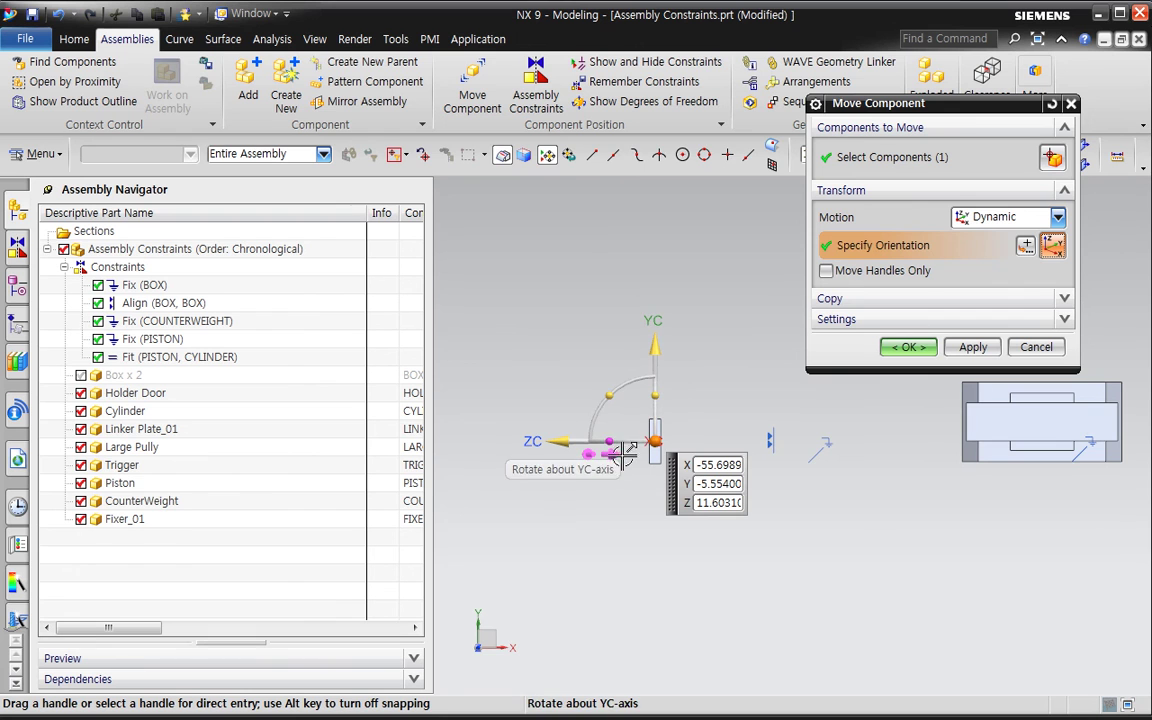
- Rotate the Holder Door, shift it to about X -14.01, Y -5.55, Z -7.84, and accept the move
left_click_drag(609, 440, 668, 452)
middle_click_drag(807, 597, 777, 545)
left_click_drag(830, 679, 850, 536)
middle_click_drag(850, 536, 752, 535)
left_click_drag(752, 535, 678, 548)
middle_click_drag(678, 548, 815, 490)
left_click_drag(815, 490, 630, 440)
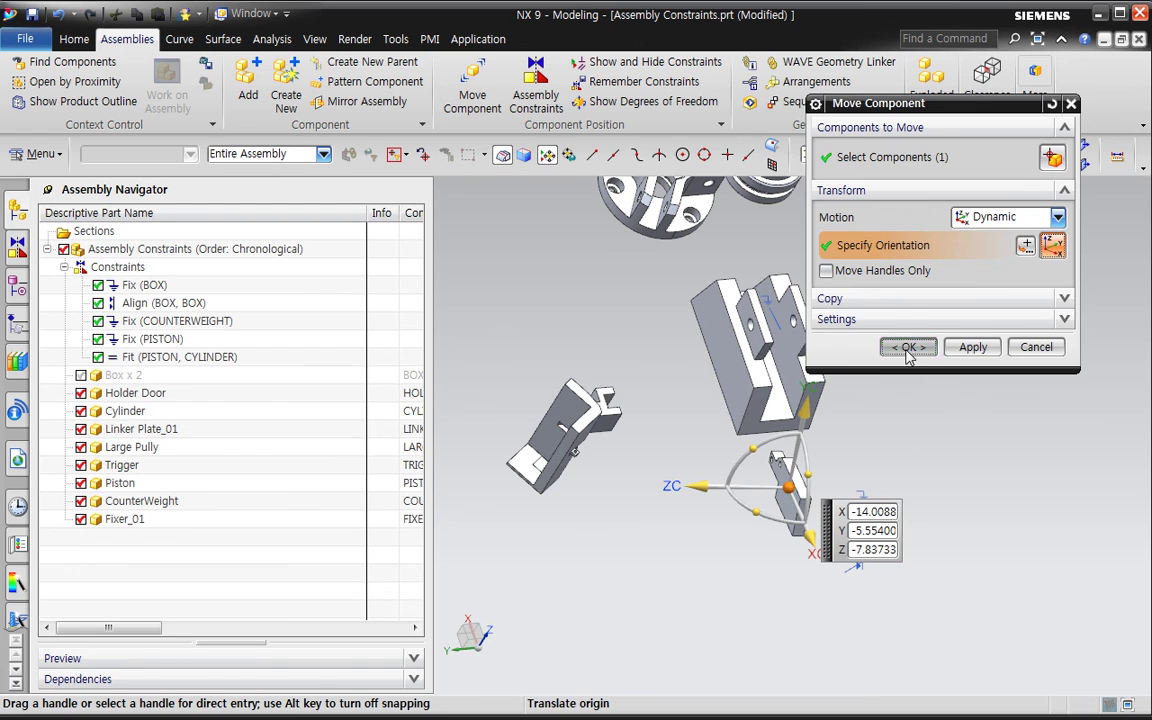
left_click(907, 346)
- Move the Holder Door along its XC axis, clear of the CounterWeight, to about X -29.18, Y -2.60, Z -0.76
middle_click_drag(887, 522, 770, 595)
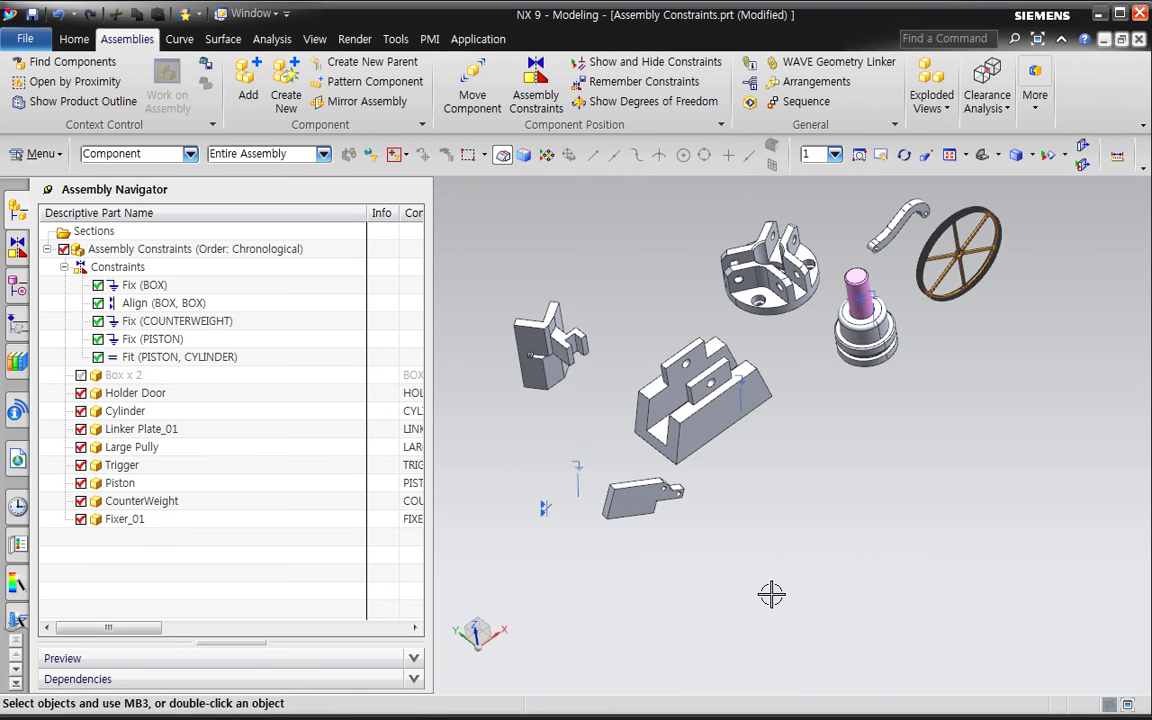
key("ctrl+alt+t")
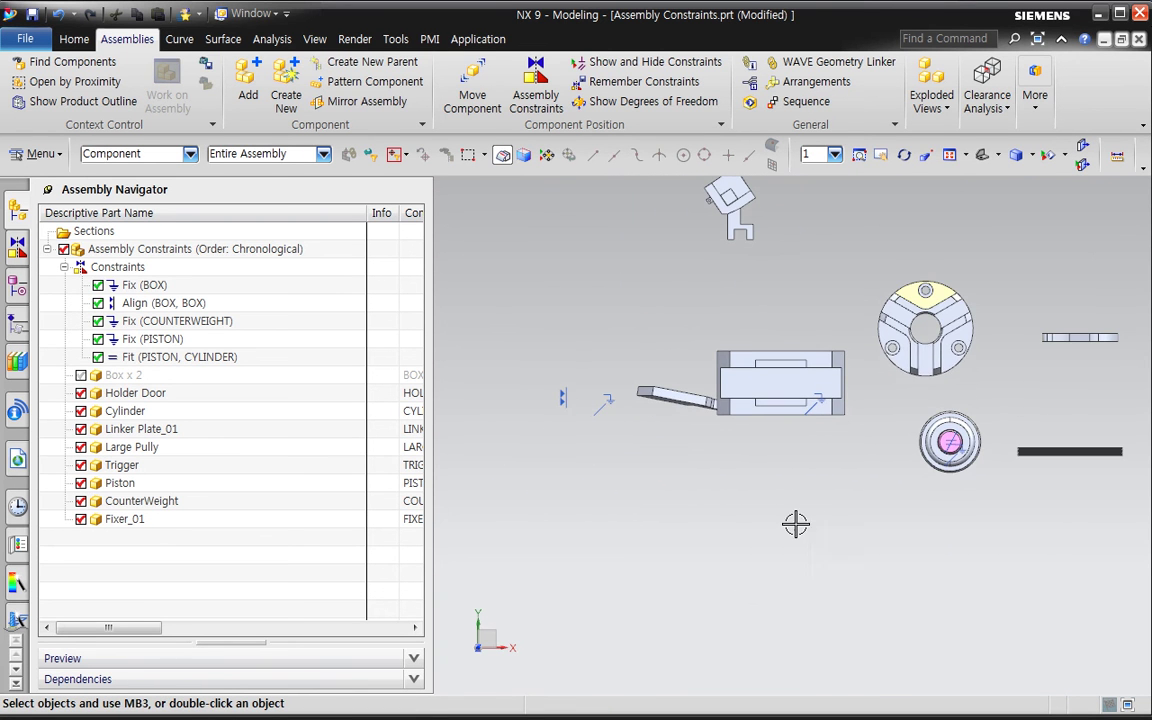
left_click(472, 88)
left_click(700, 412)
middle_click(742, 474)
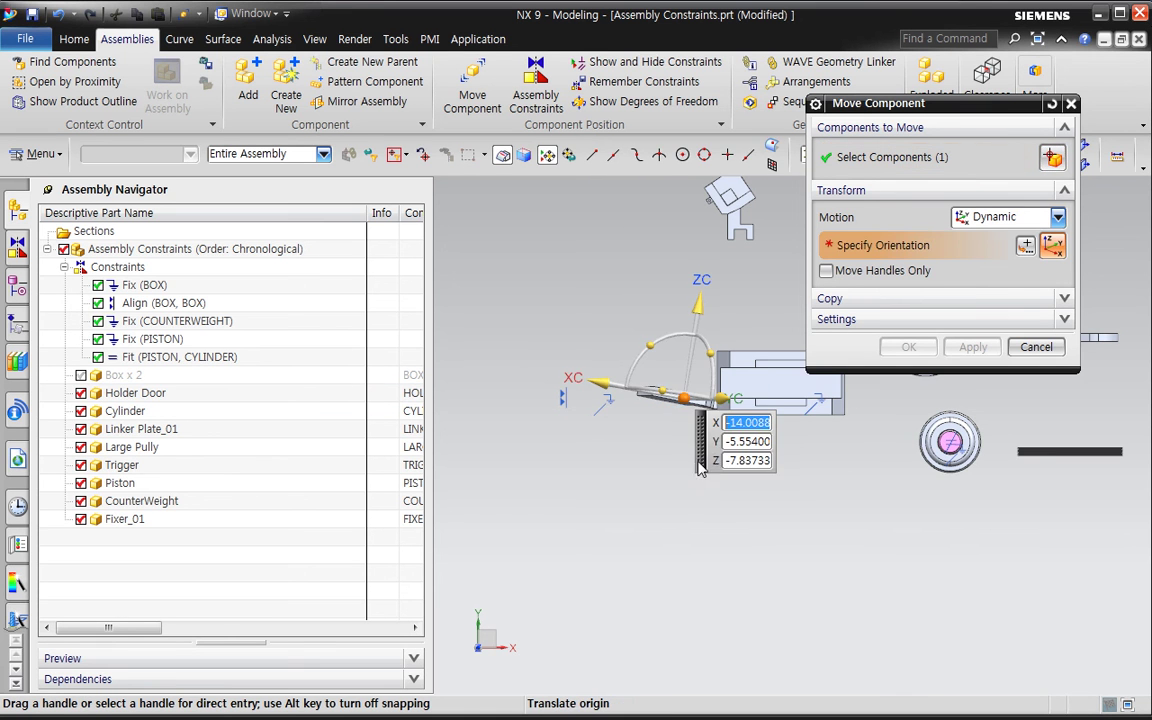
left_click_drag(608, 390, 532, 376)
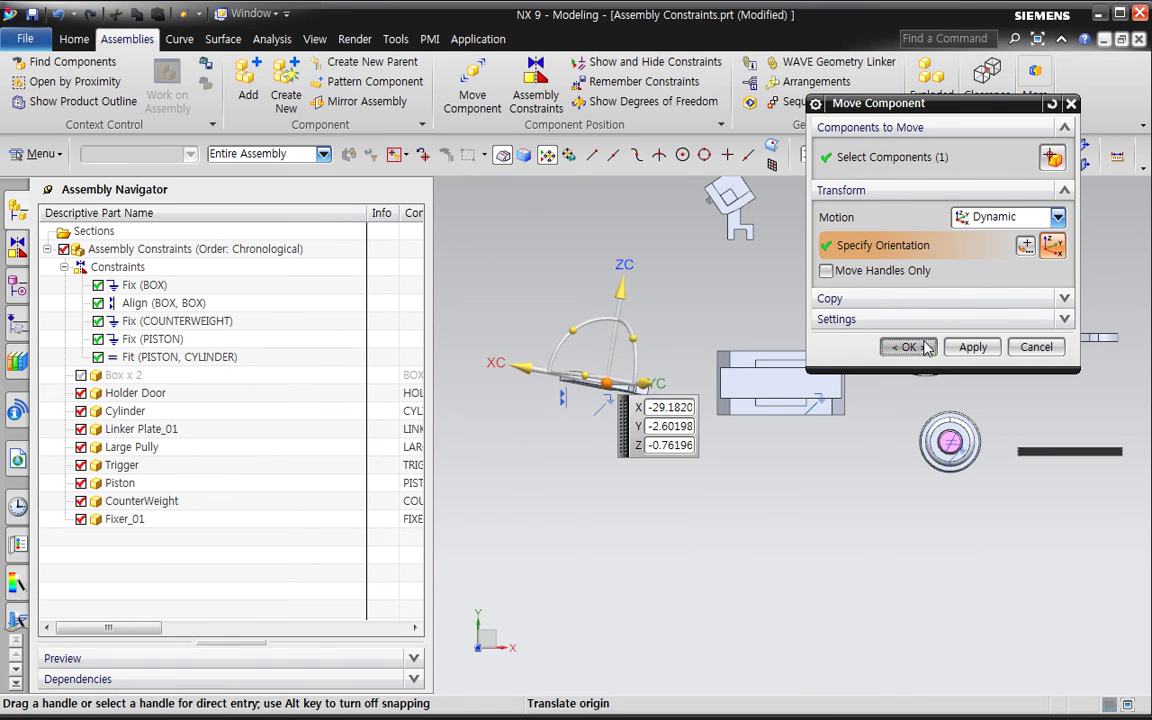
middle_click(816, 502)
scroll(766, 411, "up", 5)
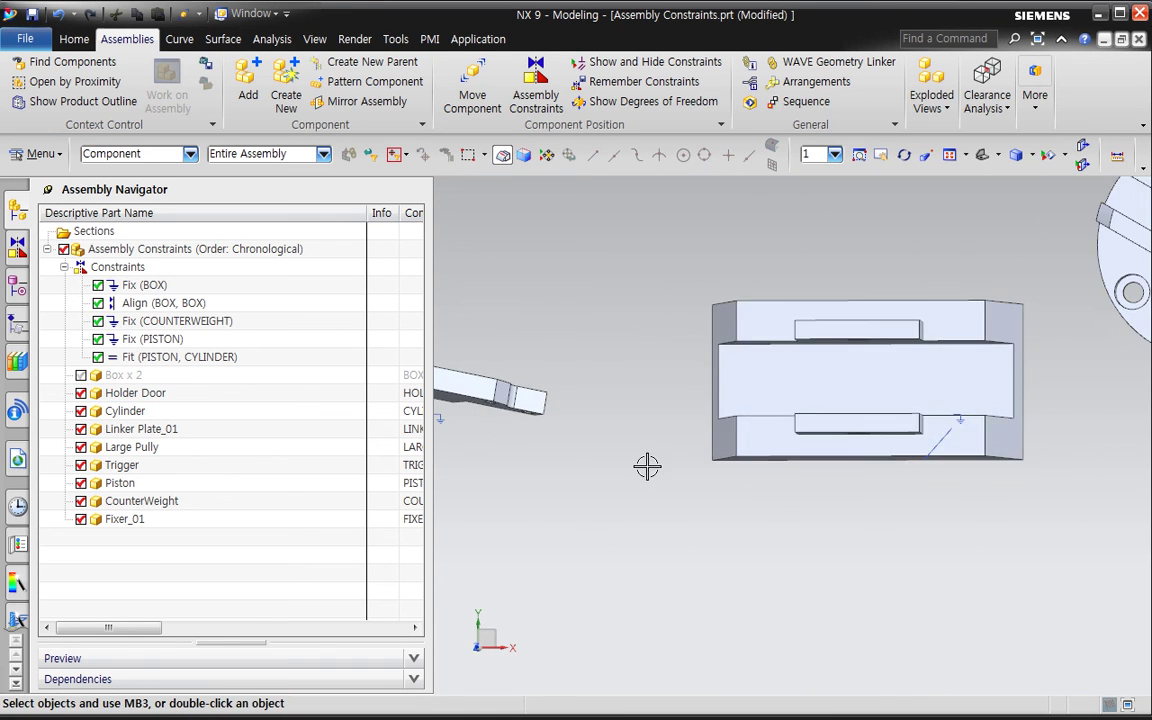
scroll(615, 437, "down", 2)
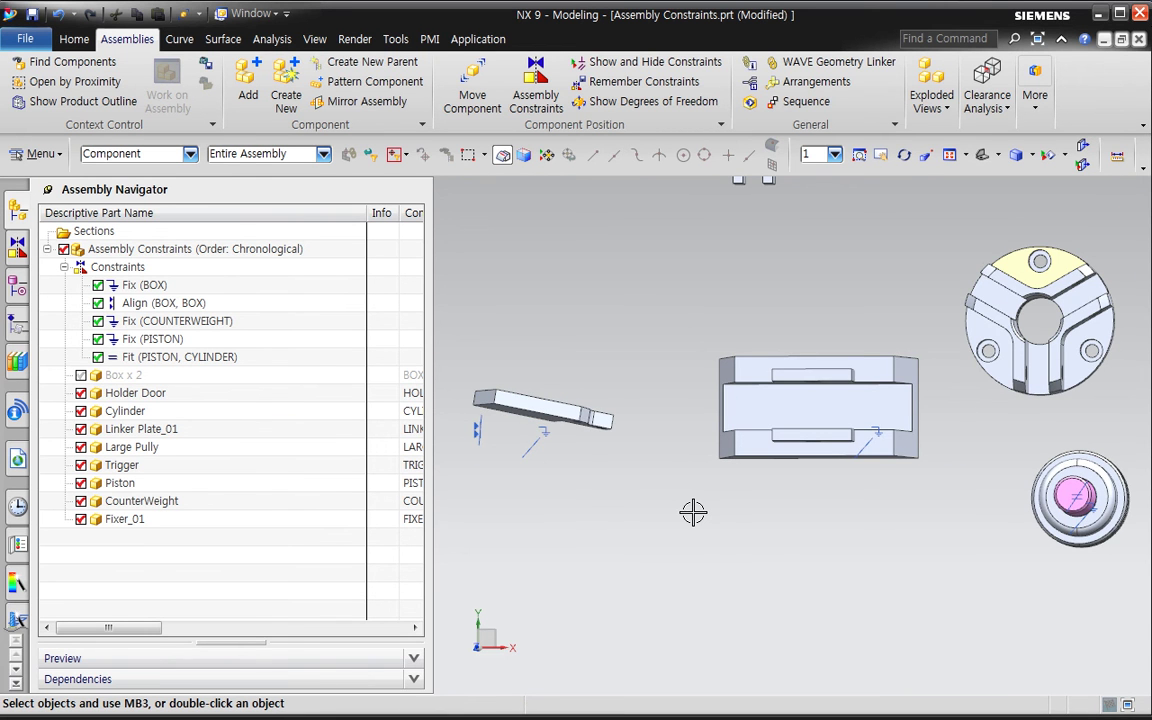
middle_click_drag(774, 542, 815, 470)
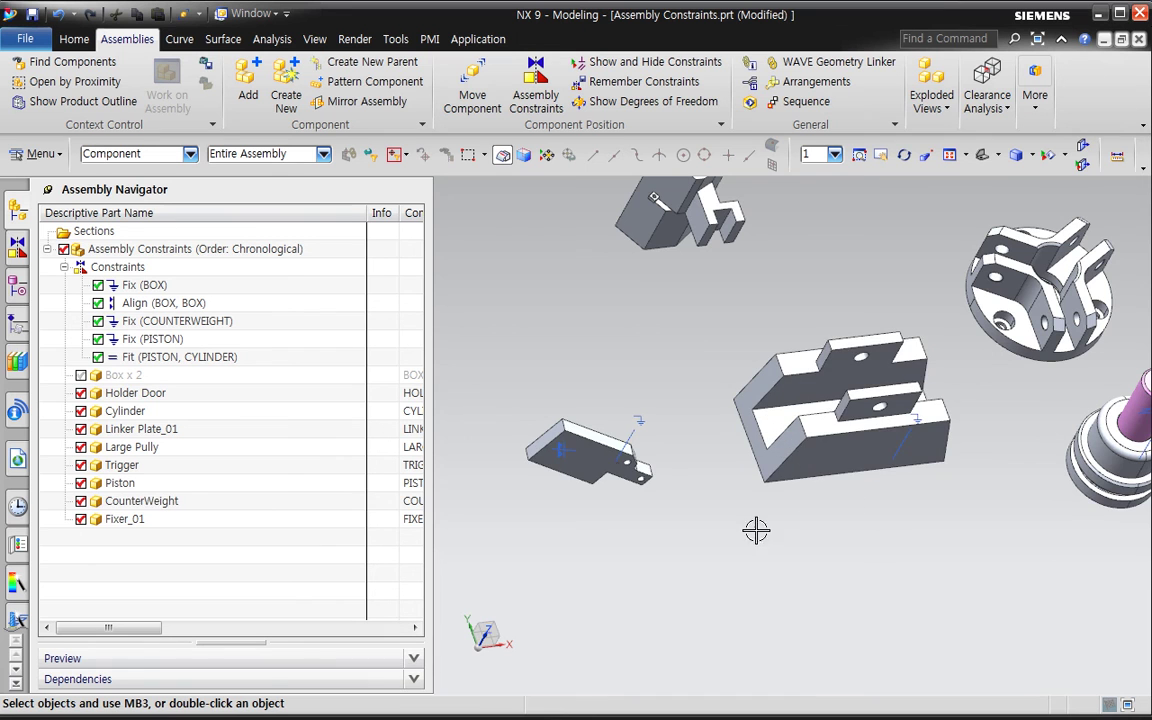
scroll(700, 411, "up", 2)
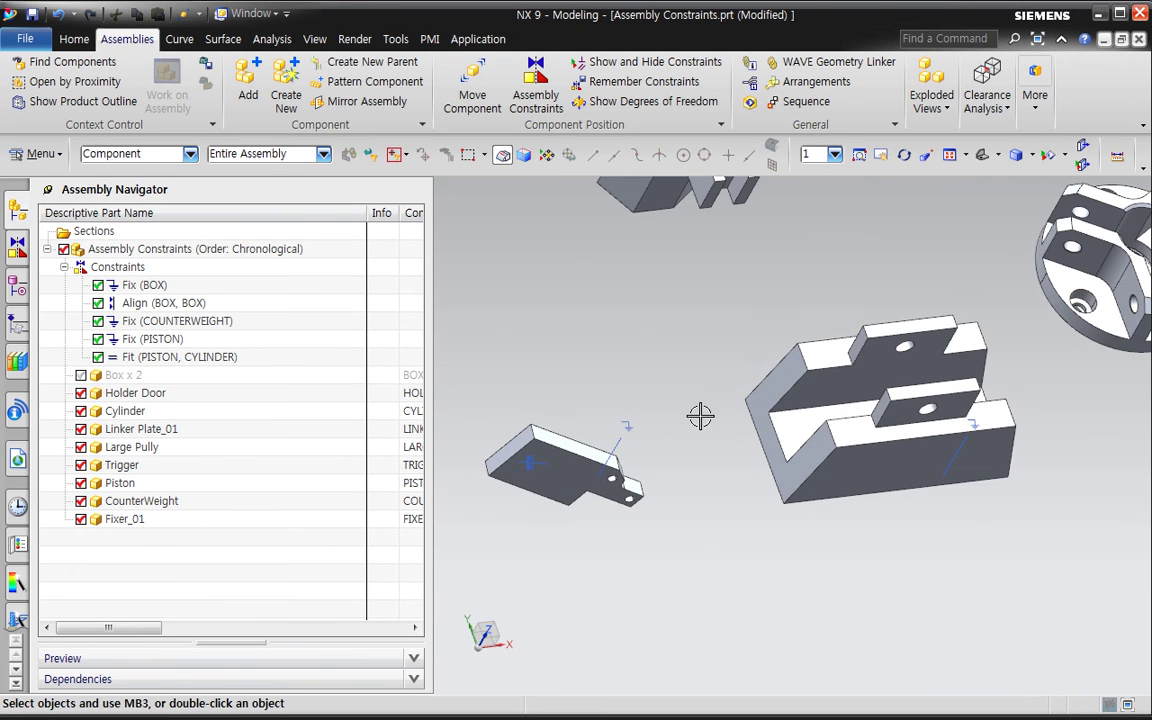
key("ctrl+alt+t")
middle_click_drag(669, 469, 723, 482, "shift")
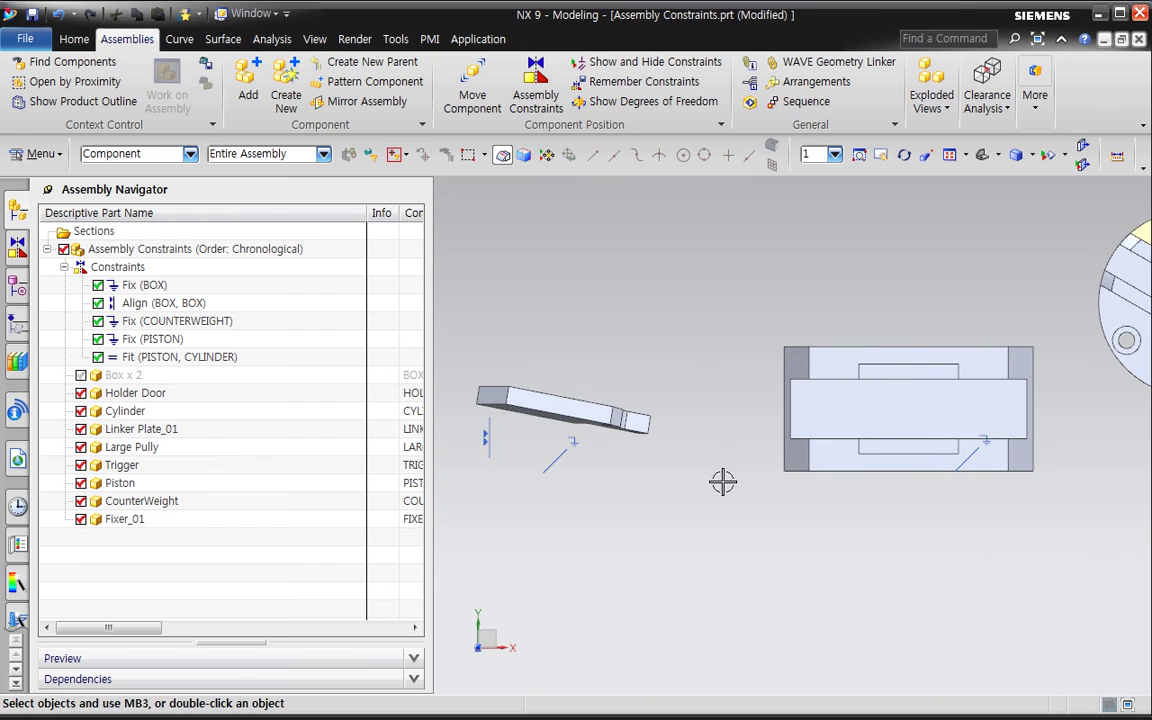
left_click(535, 95)
left_click(933, 160)
left_click(874, 338)
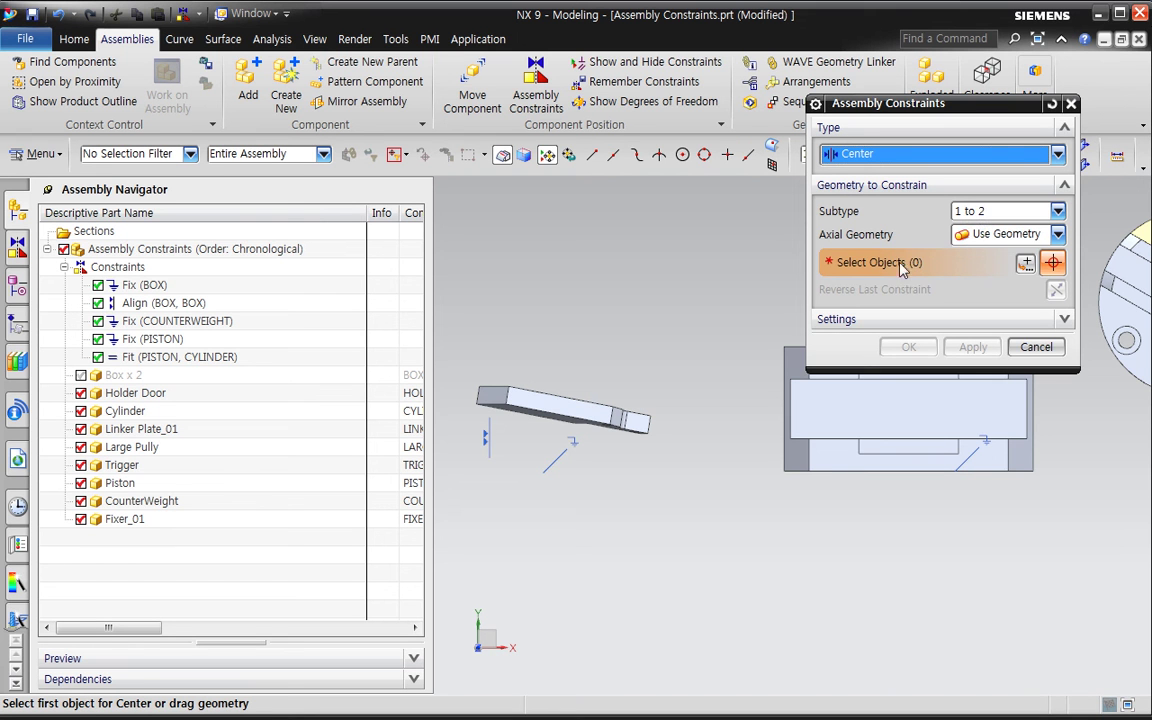
middle_click_drag(884, 550, 941, 503)
middle_click_drag(873, 532, 775, 489)
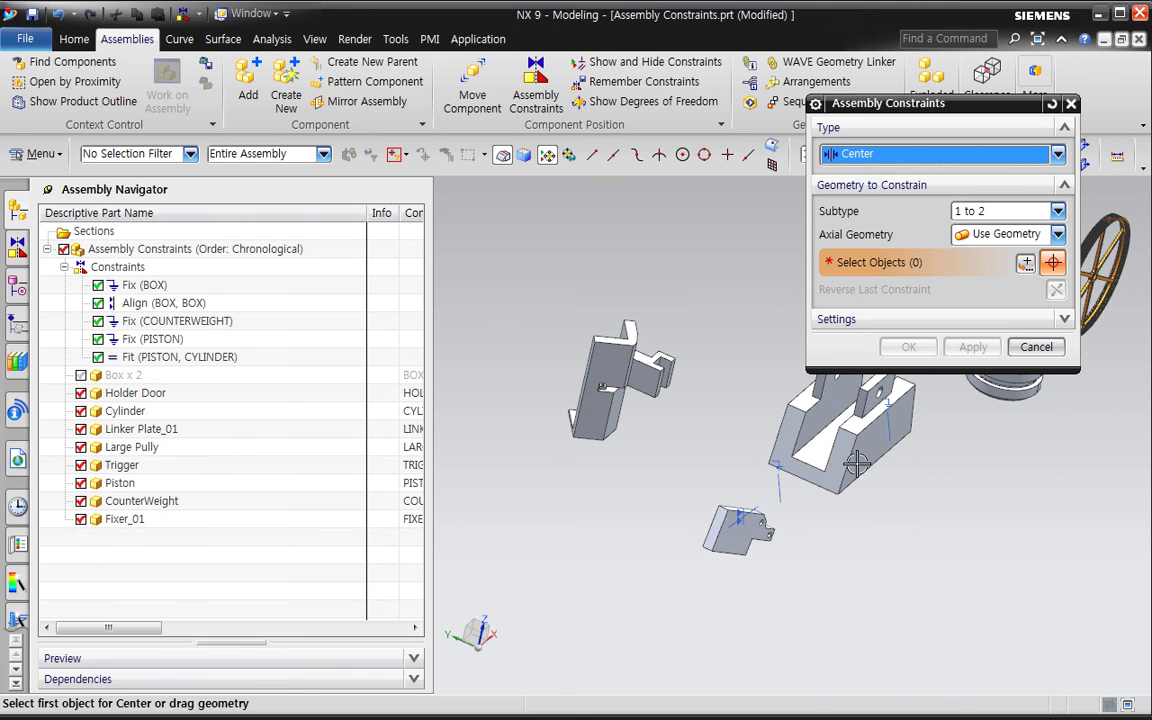
middle_click_drag(853, 463, 868, 460)
scroll(868, 460, "up", 2)
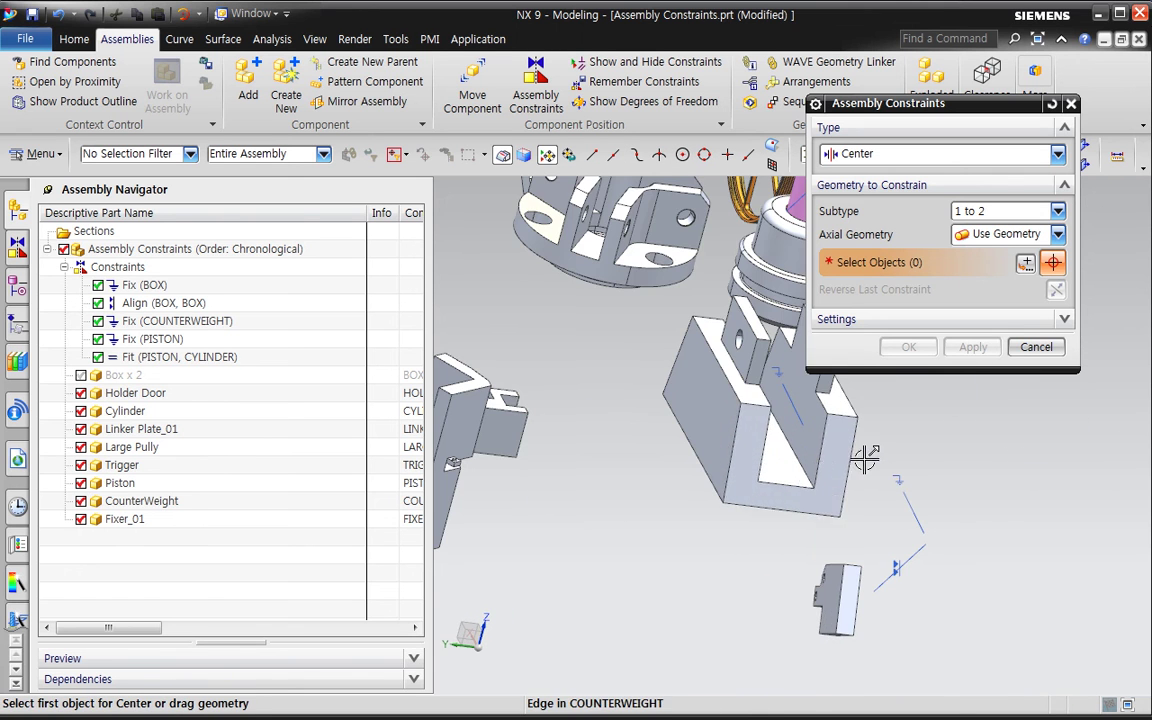
left_click(820, 447)
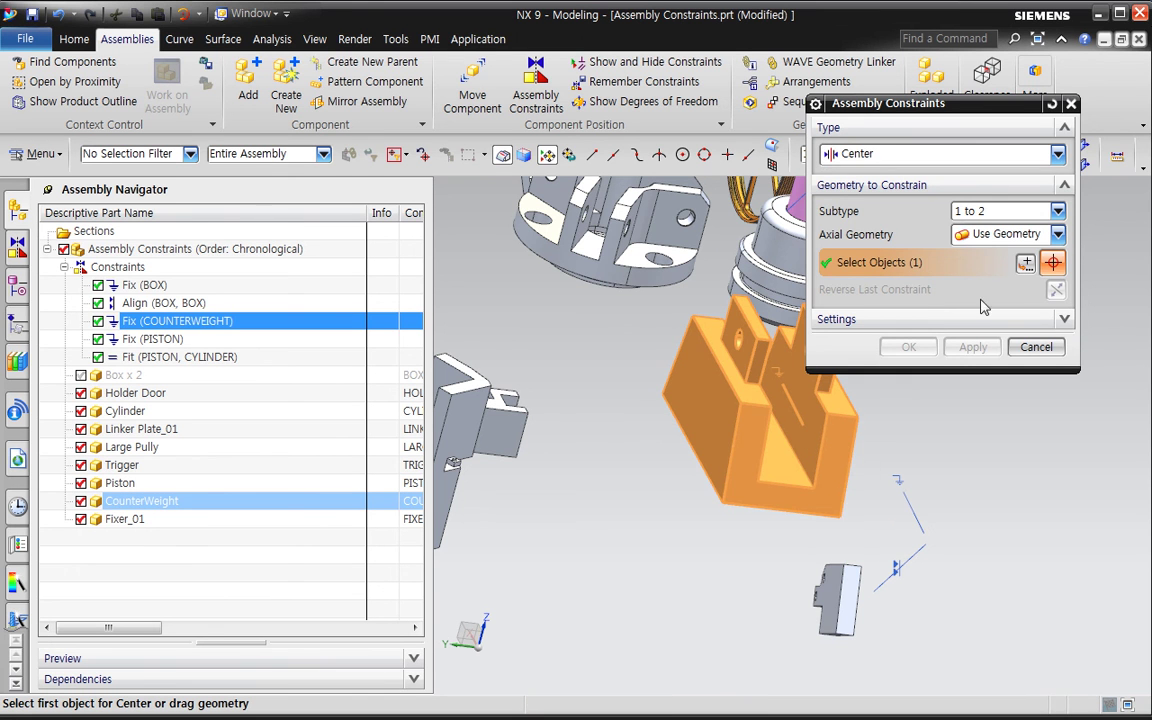
left_click(1052, 103)
- Try a 1 to 2 Center constraint between one inner side face of the CounterWeight slot and the Holder Door's two broad faces
left_click(930, 153)
left_click(890, 306)
left_click(815, 440)
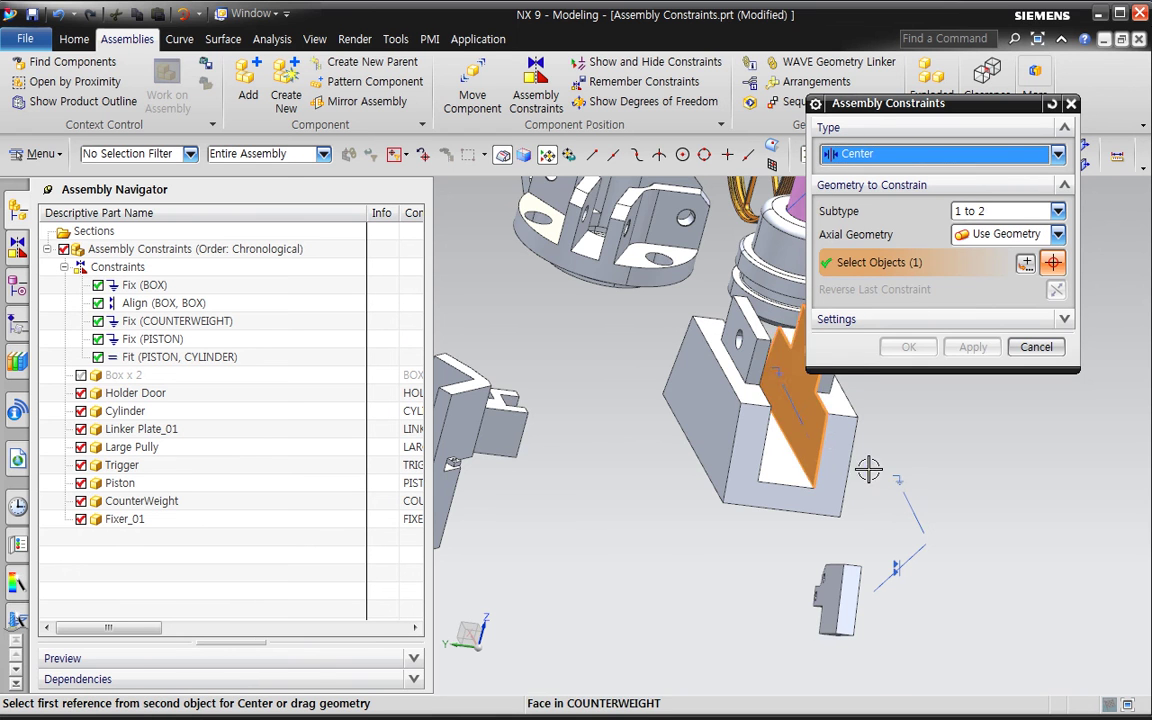
scroll(907, 566, "down", 2)
scroll(812, 535, "up", 3)
left_click(810, 510)
middle_click_drag(810, 510, 694, 548)
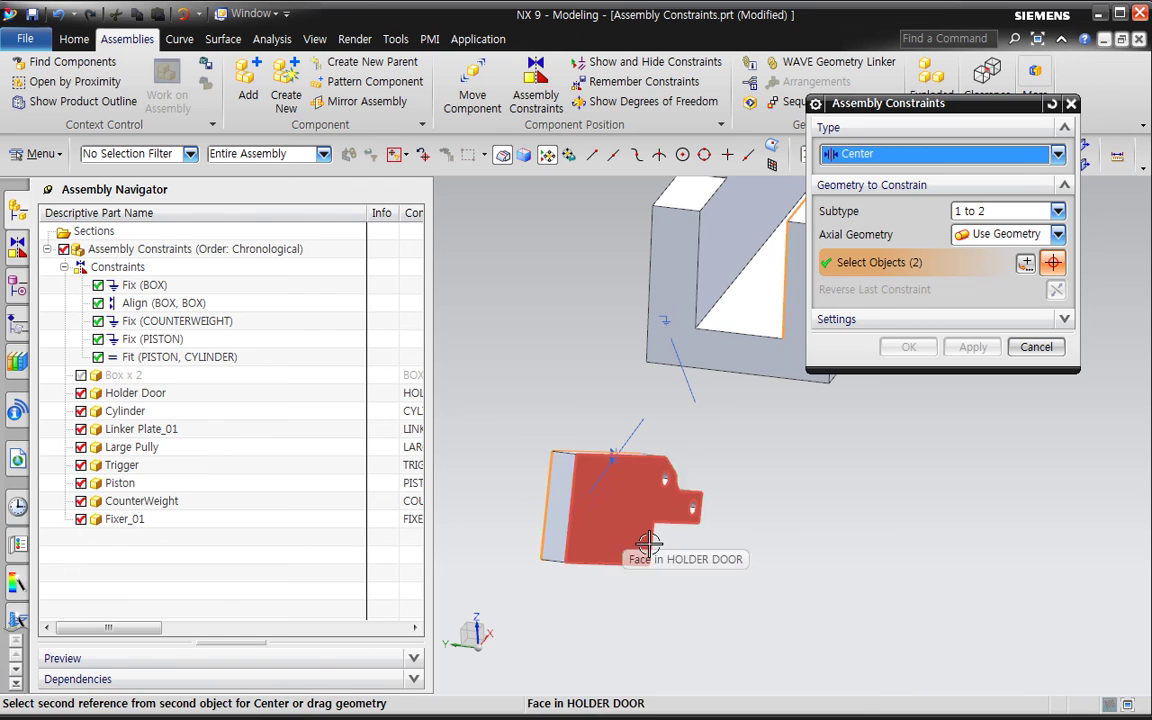
left_click(663, 550)
middle_click_drag(789, 543, 818, 599)
scroll(892, 589, "down", 2)
middle_click_drag(758, 513, 734, 484, "shift")
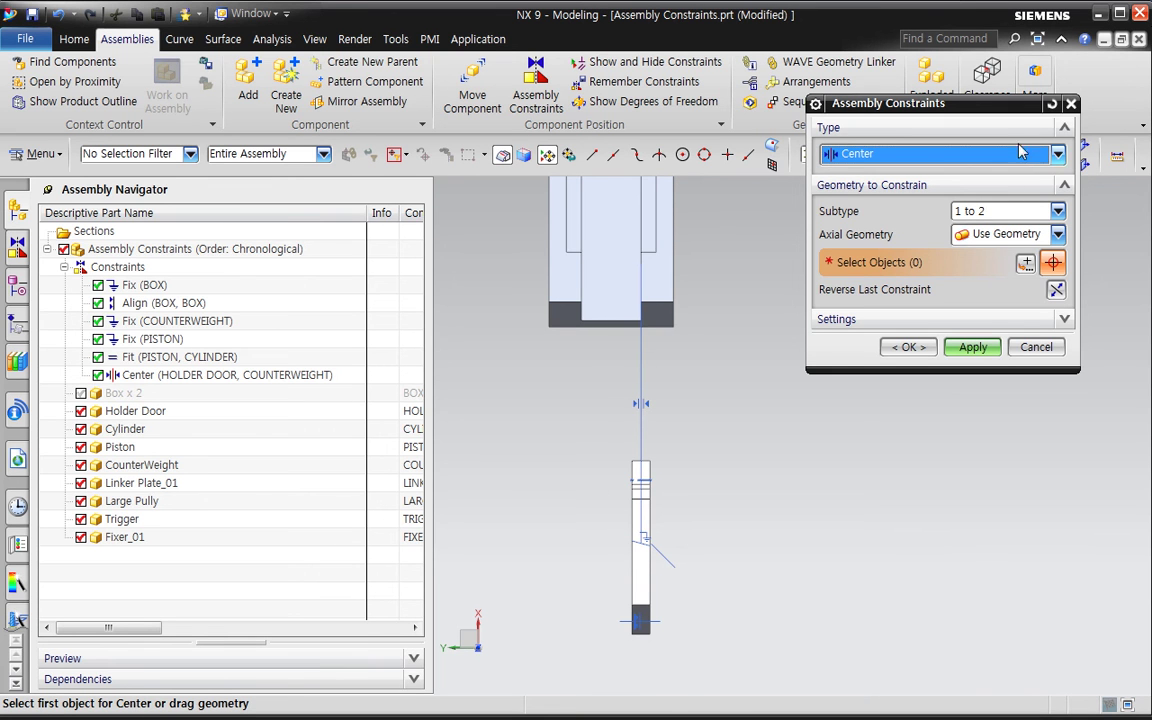
key("Escape")
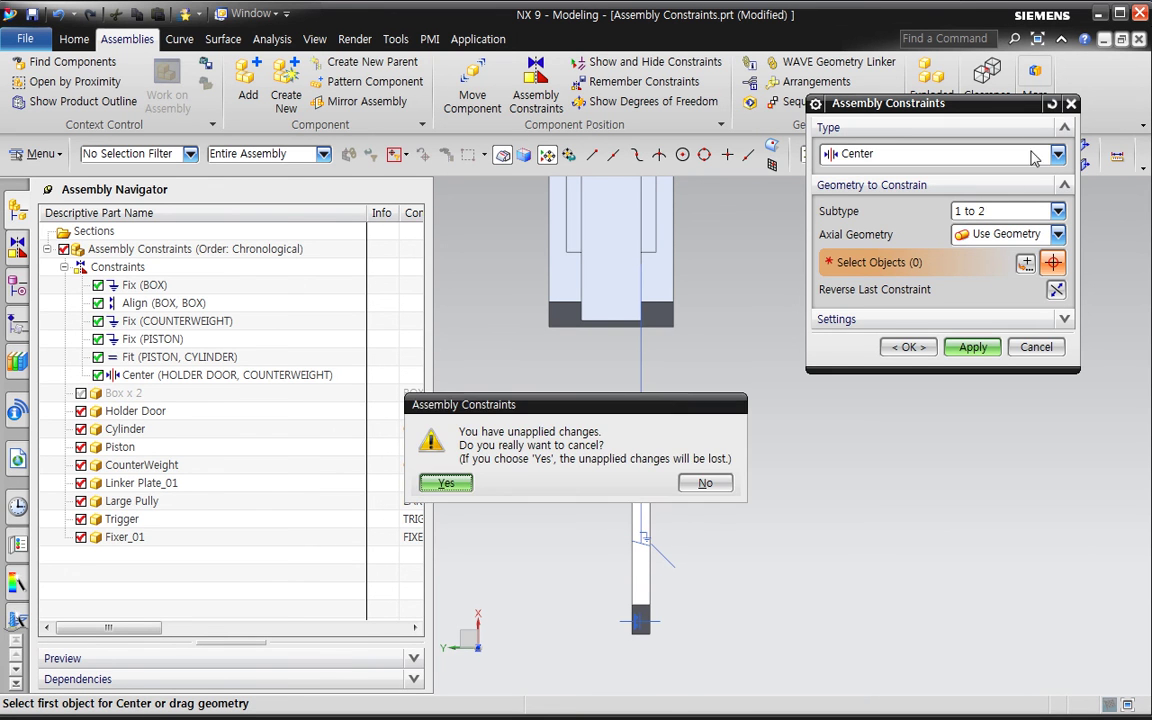
left_click(464, 483)
- Try a 2 to 1 Center constraint between the Holder Door's two broad faces and a single CounterWeight face
left_click(1000, 212)
left_click(964, 154)
left_click(964, 154)
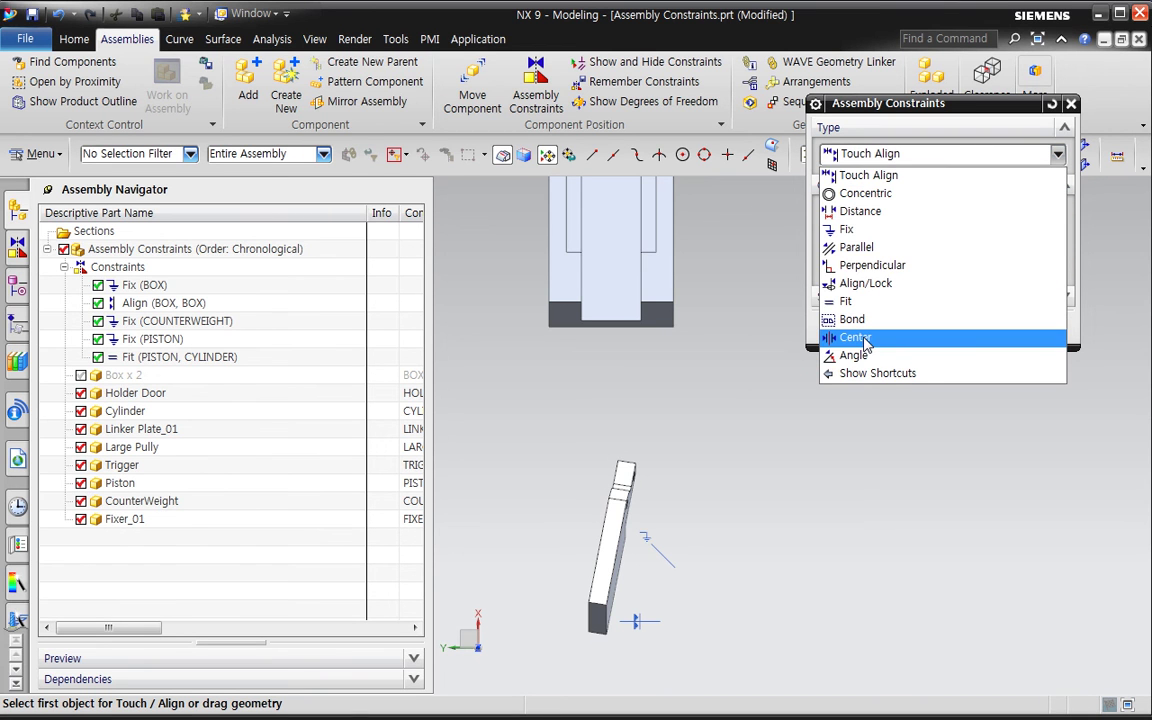
left_click(865, 340)
left_click(1000, 211)
left_click(975, 245)
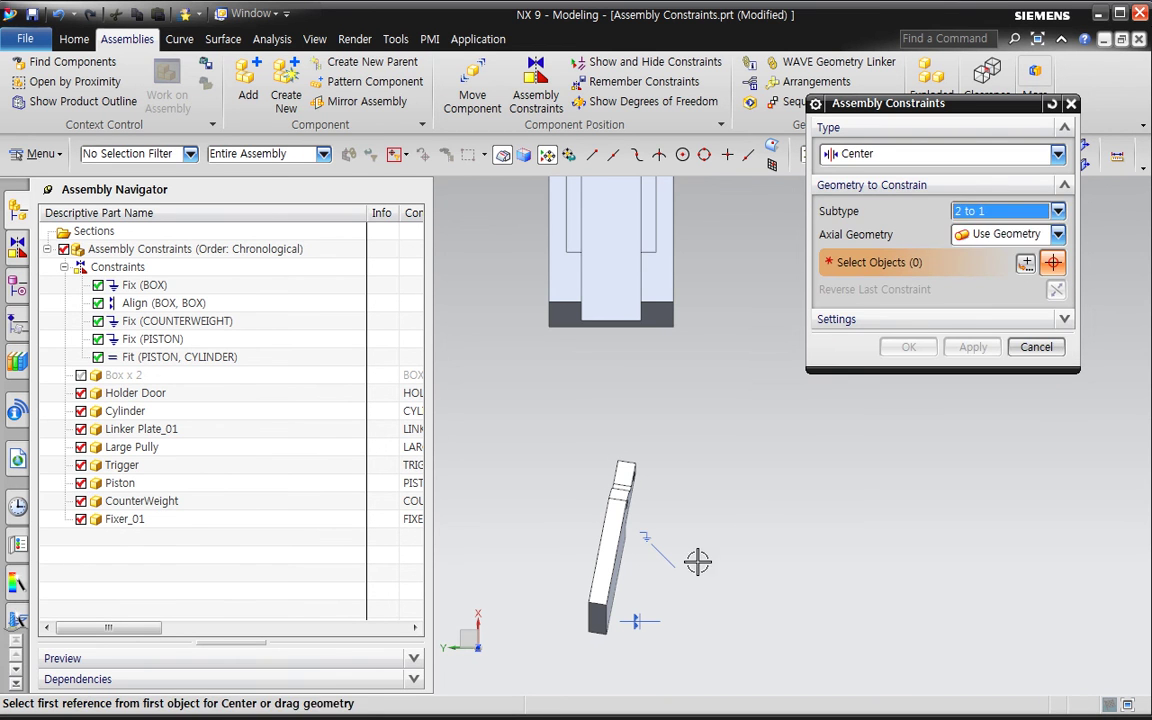
middle_click_drag(684, 580, 654, 580)
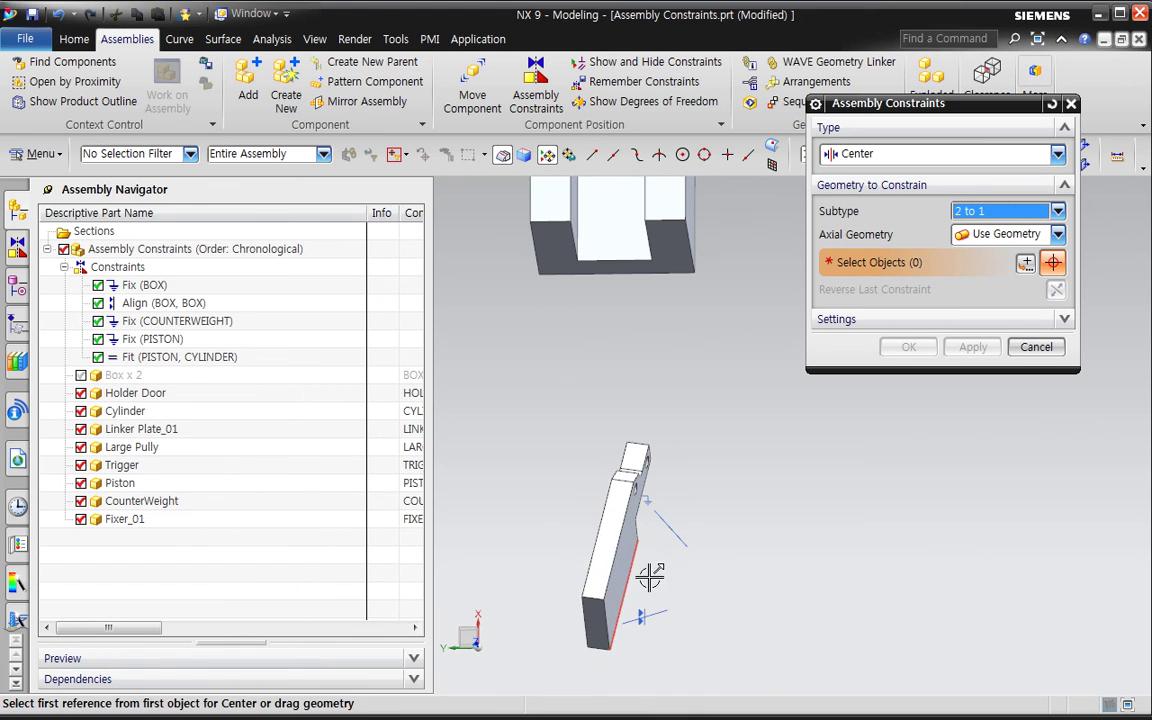
left_click(643, 571)
middle_click_drag(751, 571, 730, 571)
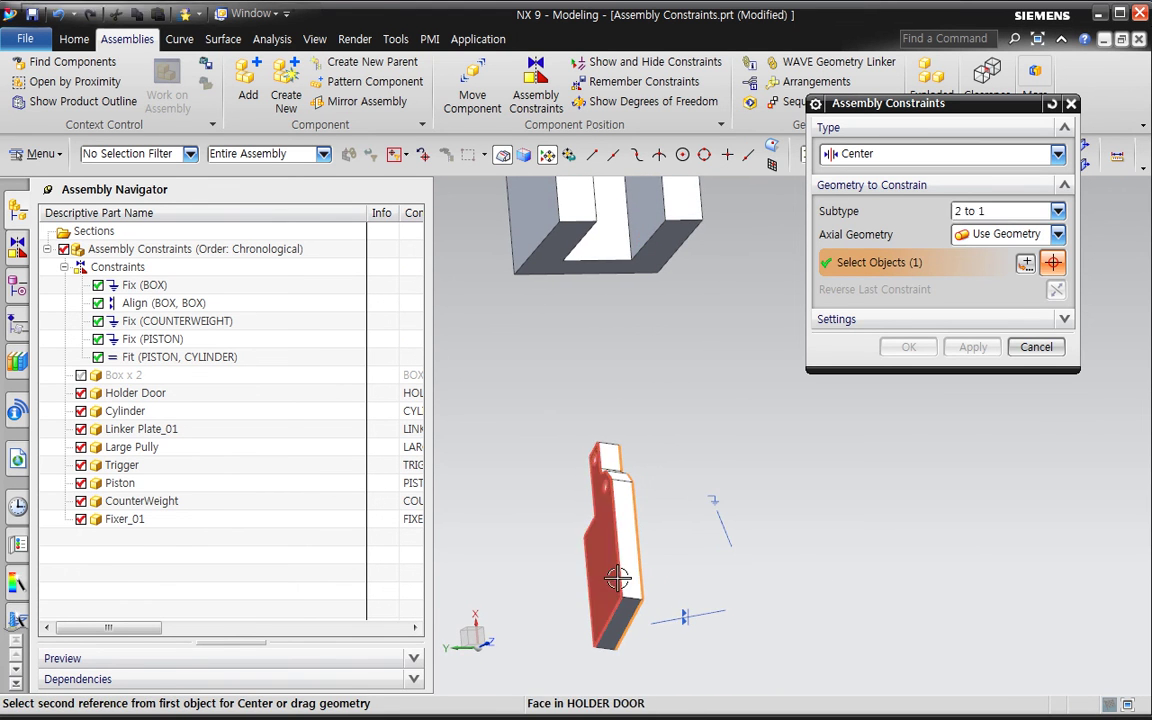
left_click(663, 325)
middle_click_drag(736, 432, 717, 489)
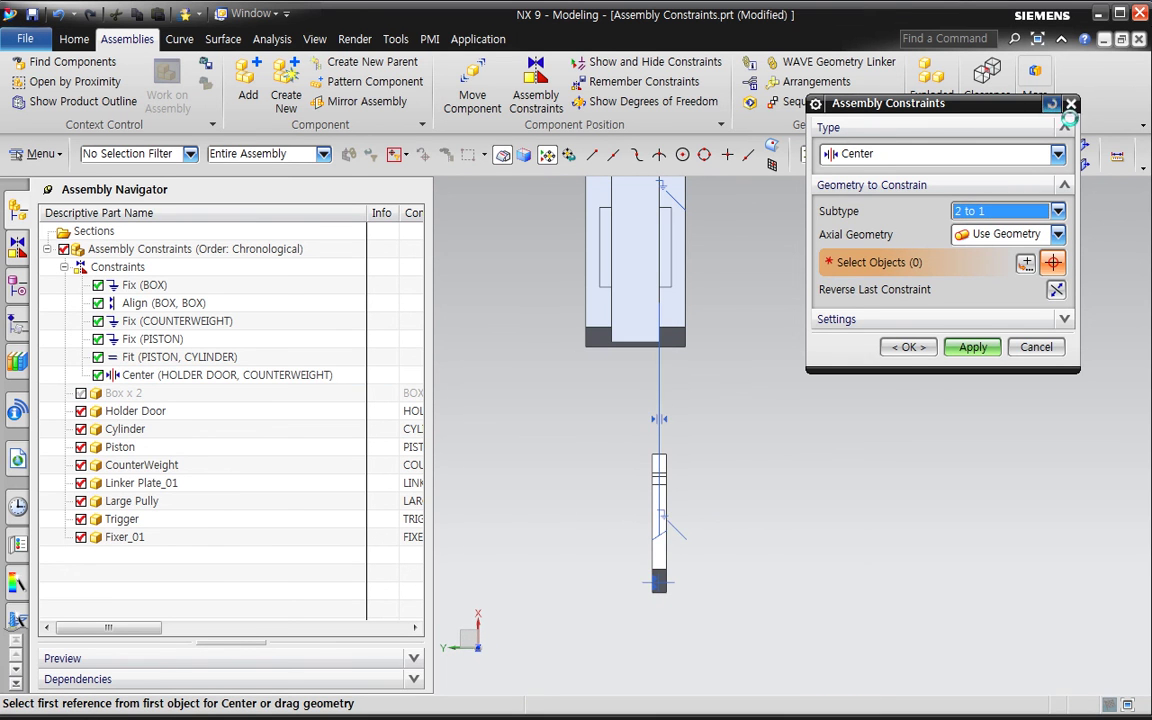
left_click(1068, 104)
left_click(446, 483)
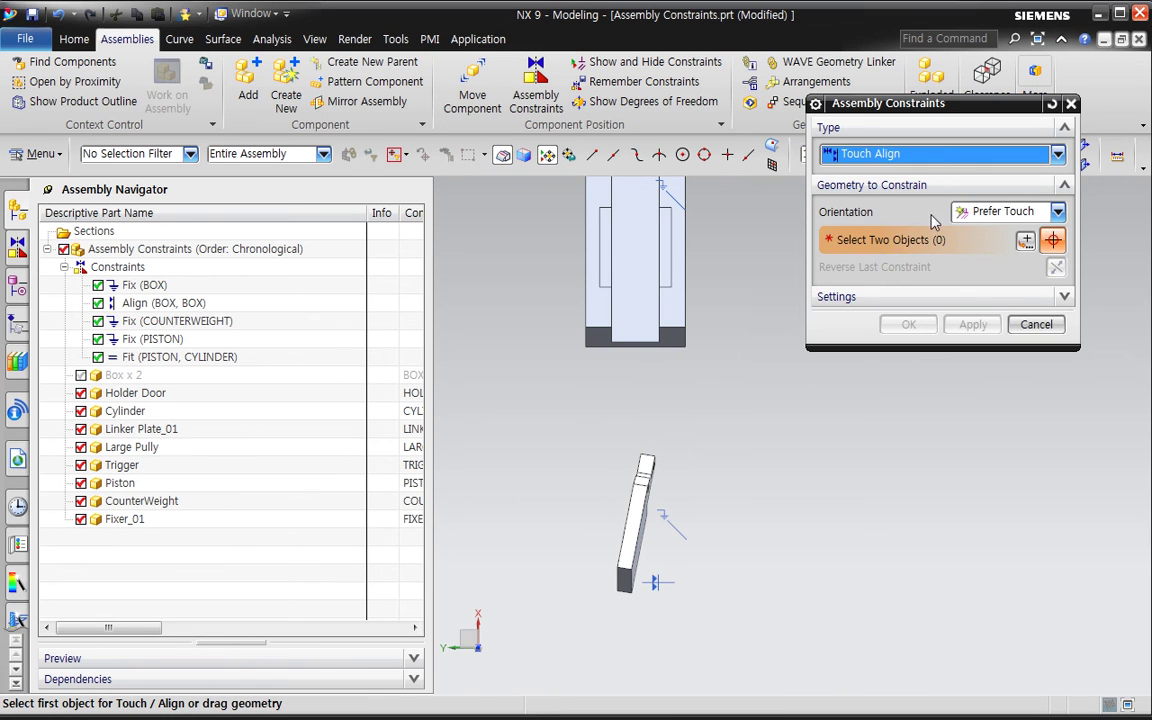
- Start a 2 to 2 Center constraint using the two inner side faces of the CounterWeight slot as the first references
left_click(944, 154)
left_click(897, 338)
left_click(1000, 211)
left_click(985, 260)
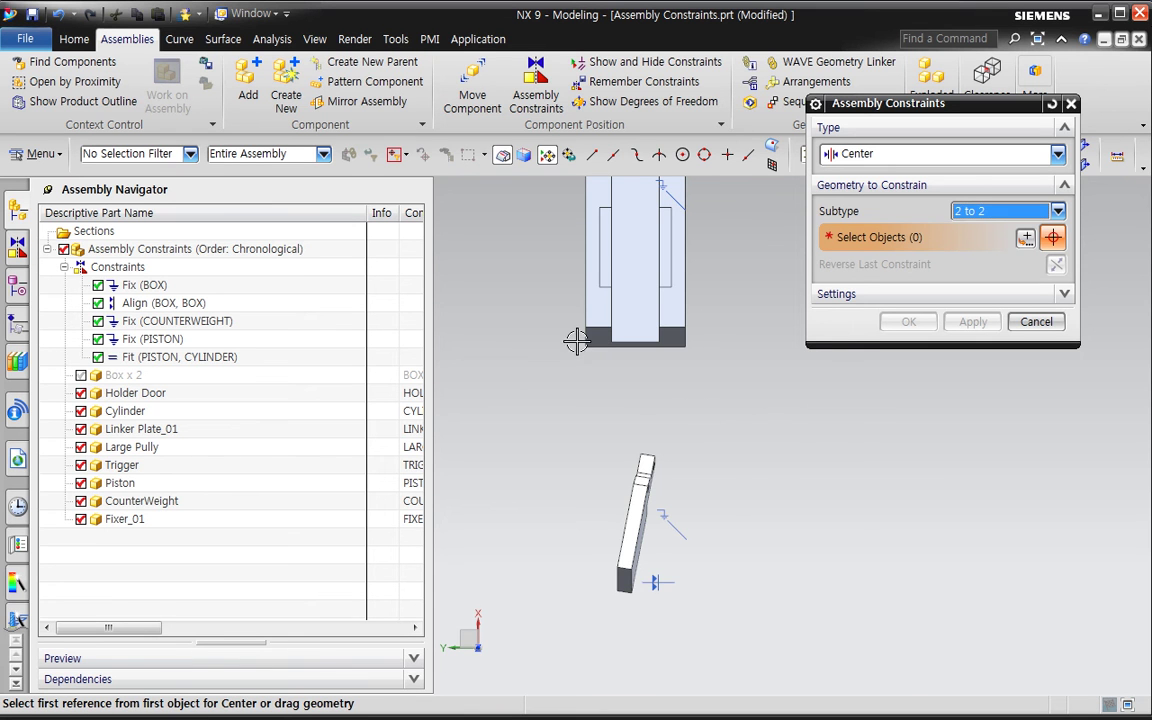
middle_click_drag(712, 459, 689, 442)
left_click(627, 319)
middle_click_drag(627, 319, 699, 381)
left_click(615, 250)
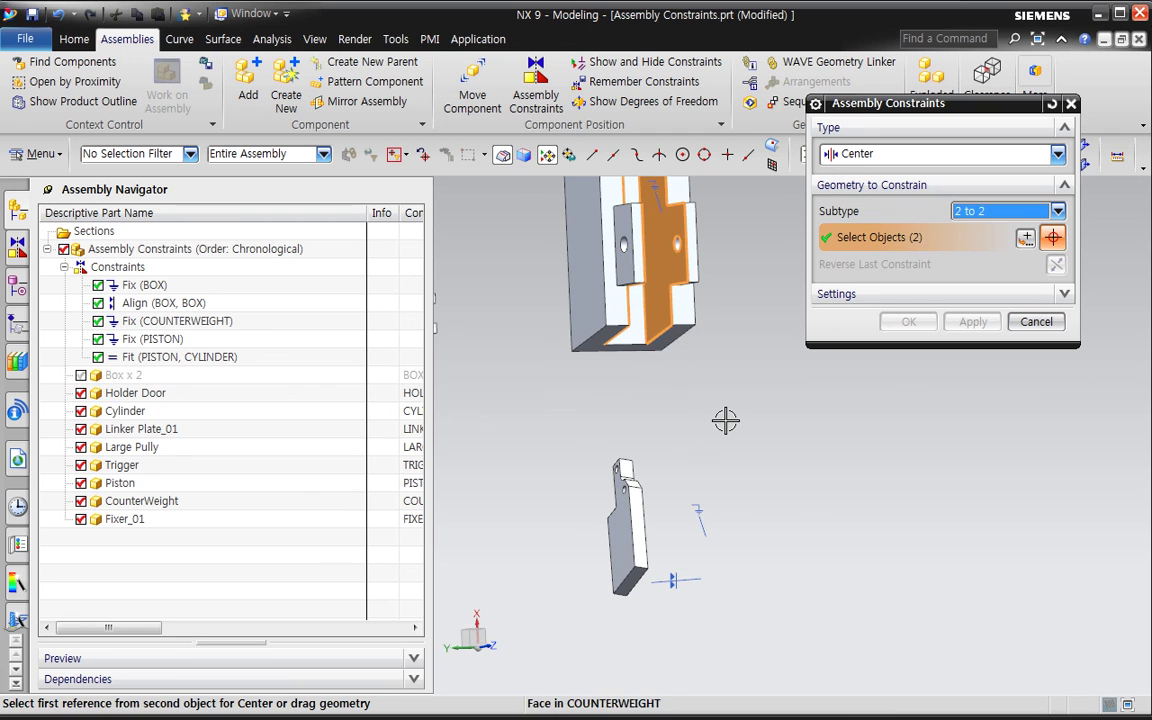
- Restrict the selection to faces, add the Holder Door's two broad faces as second references, and accept the 2 to 2 Center constraint
left_click(636, 558)
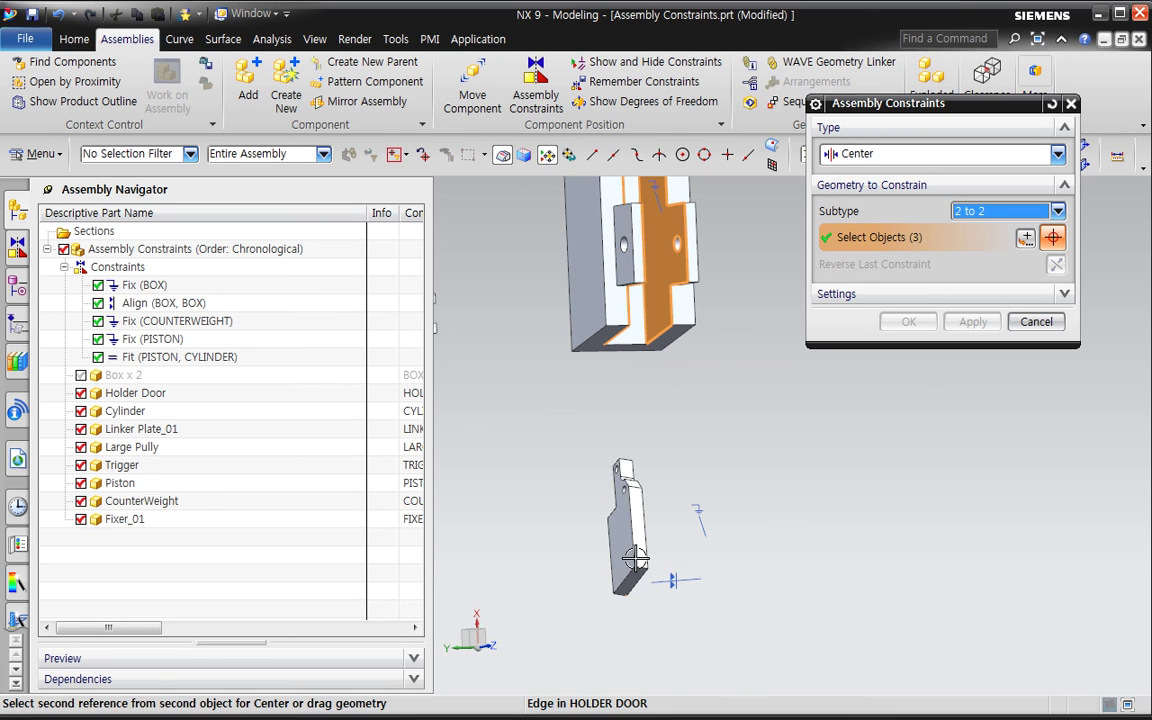
middle_click_drag(681, 532, 733, 540)
left_click(689, 567, "shift")
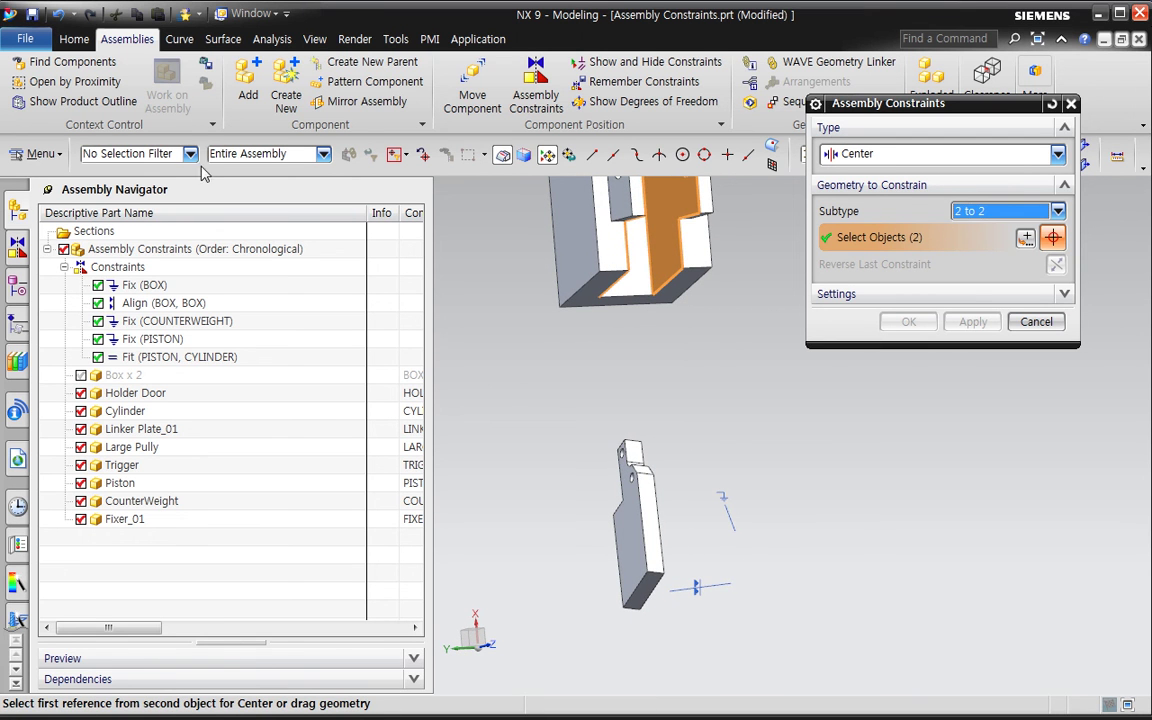
left_click(175, 153)
left_click(120, 226)
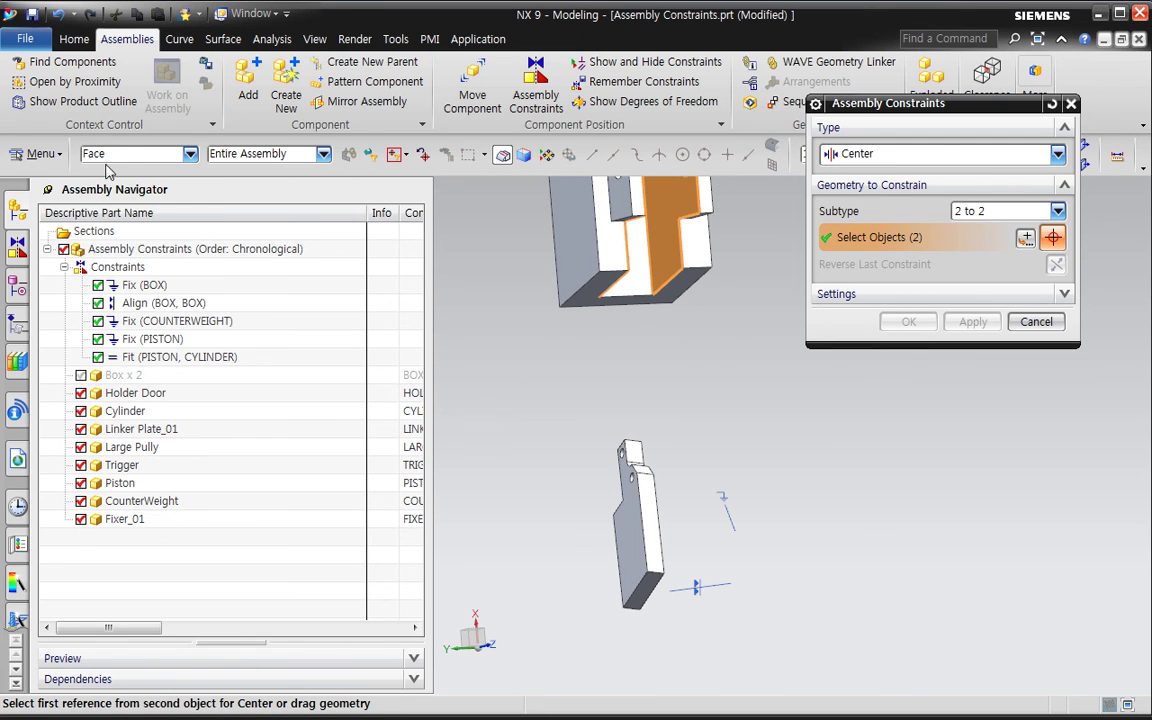
left_click(600, 545)
middle_click_drag(594, 548, 661, 585)
left_click(661, 585)
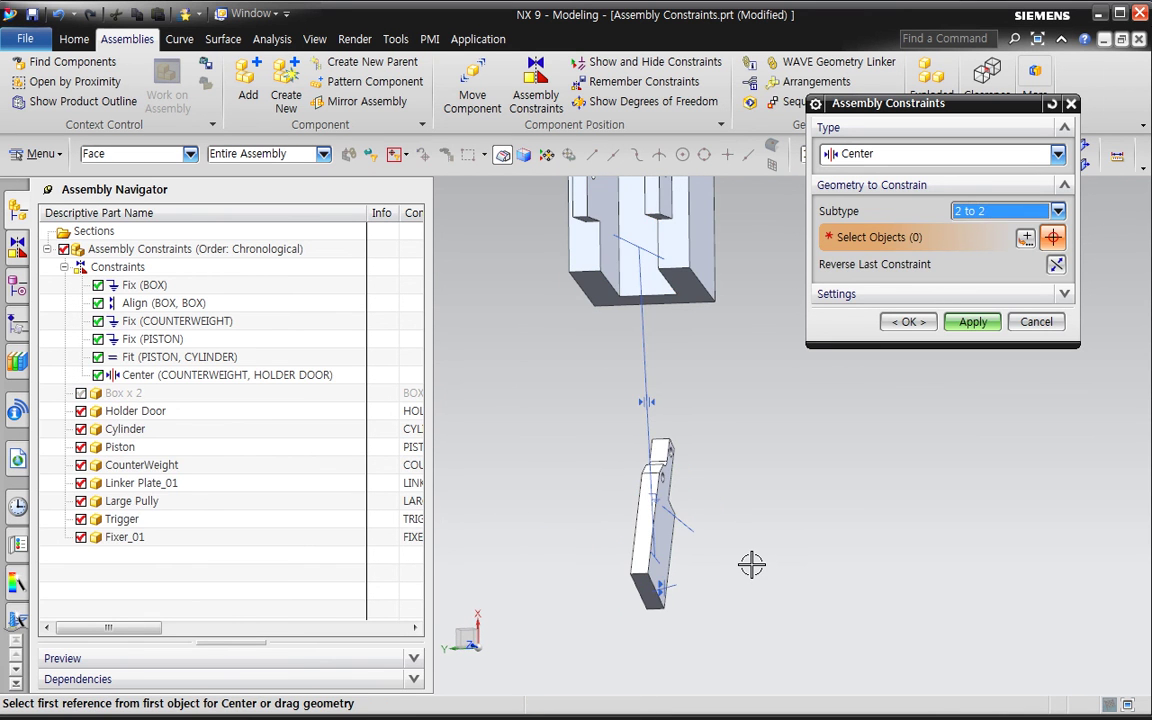
key("F8")
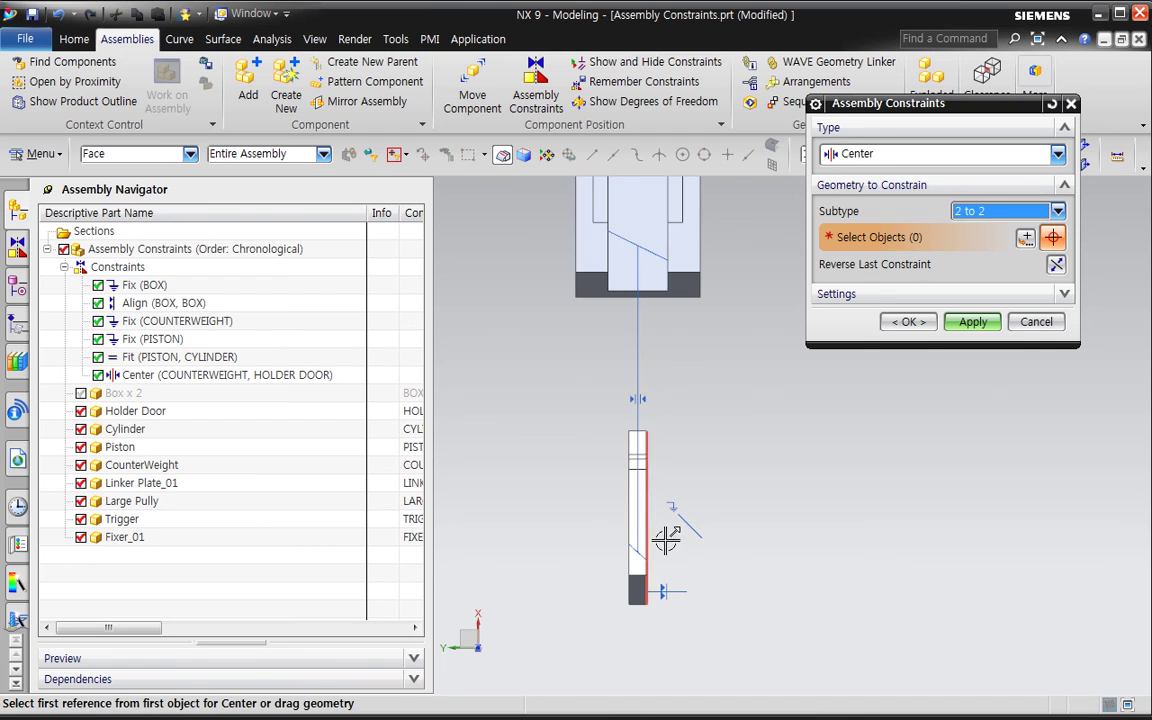
left_click(908, 322)
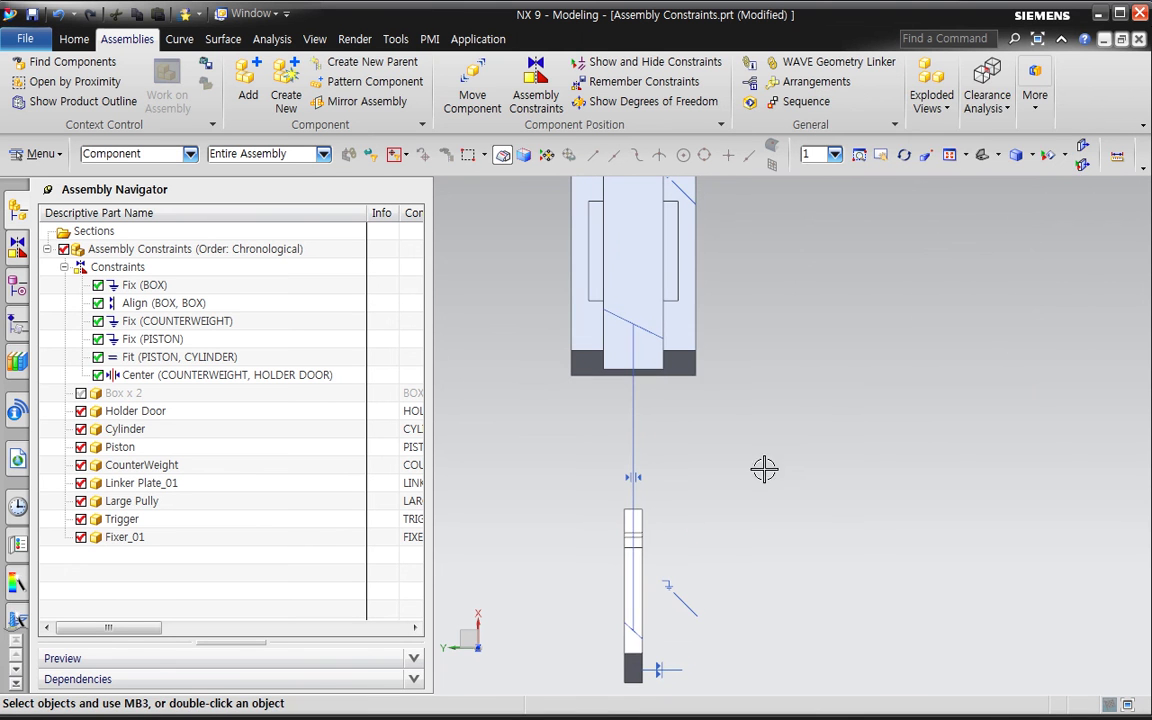
- Move the Holder Door about -34 along its XC axis, shift it farther into the CounterWeight slot along YC, and accept the move
left_click(472, 95)
left_click(640, 645)
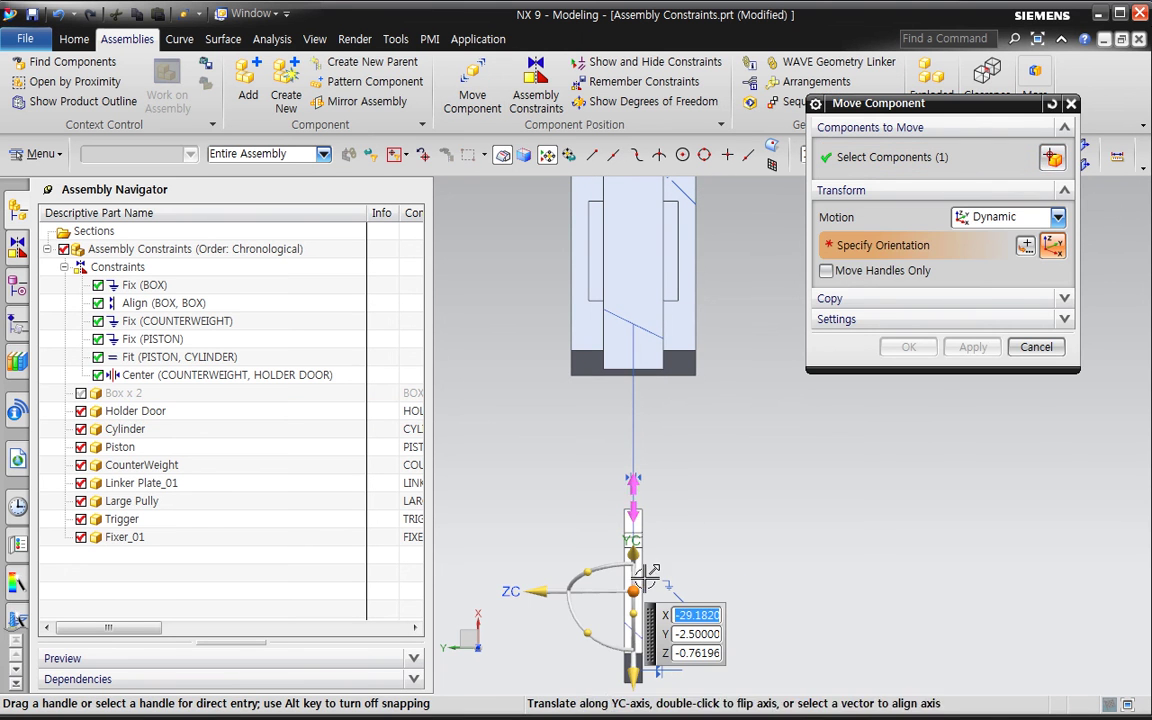
left_click_drag(648, 664, 645, 425)
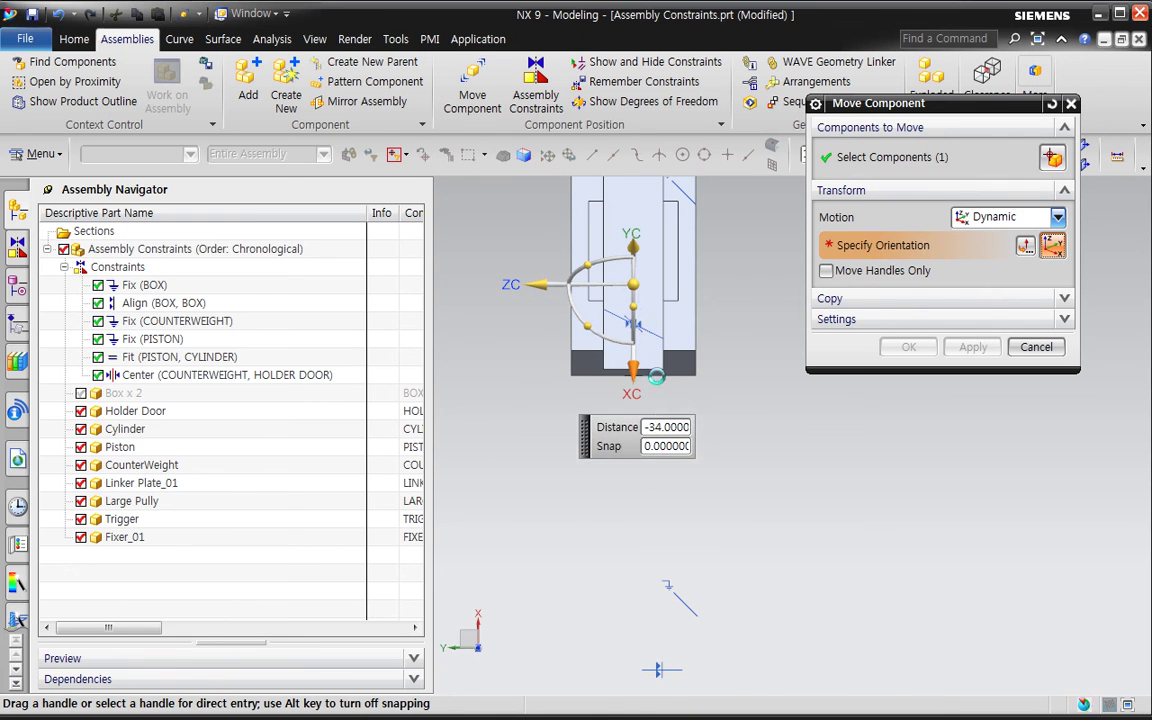
left_click_drag(643, 250, 663, 185)
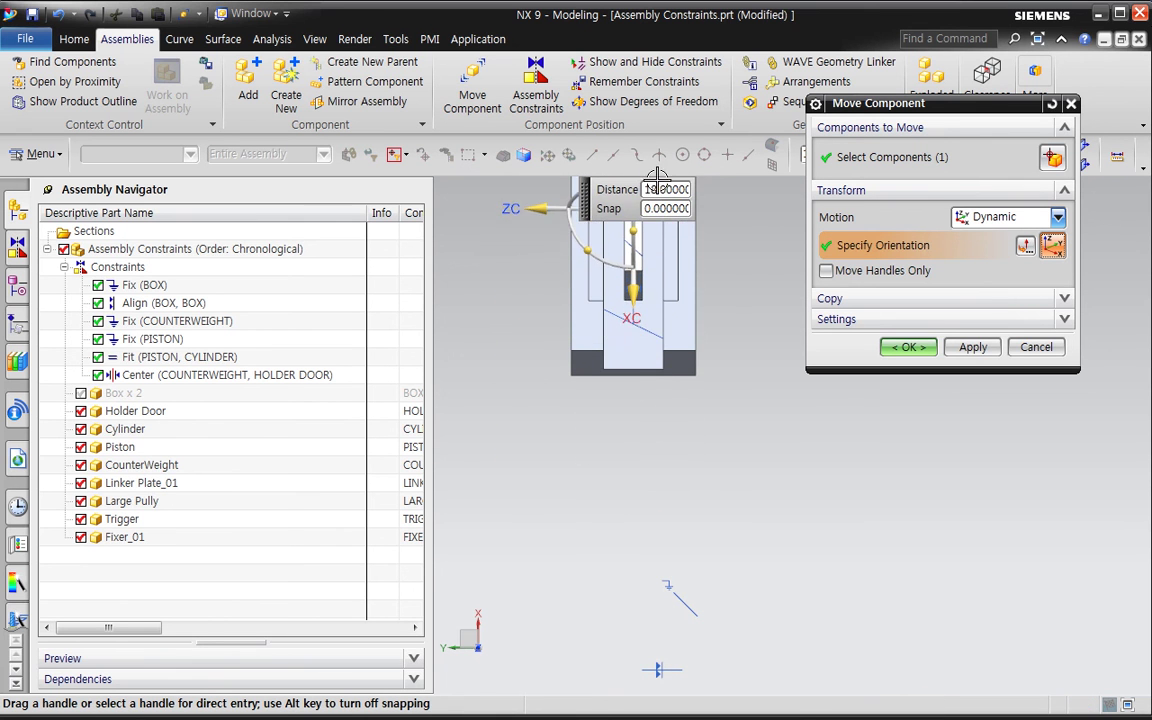
middle_click_drag(694, 352, 814, 589, "shift")
left_click(905, 348)
scroll(805, 524, "down", 3)
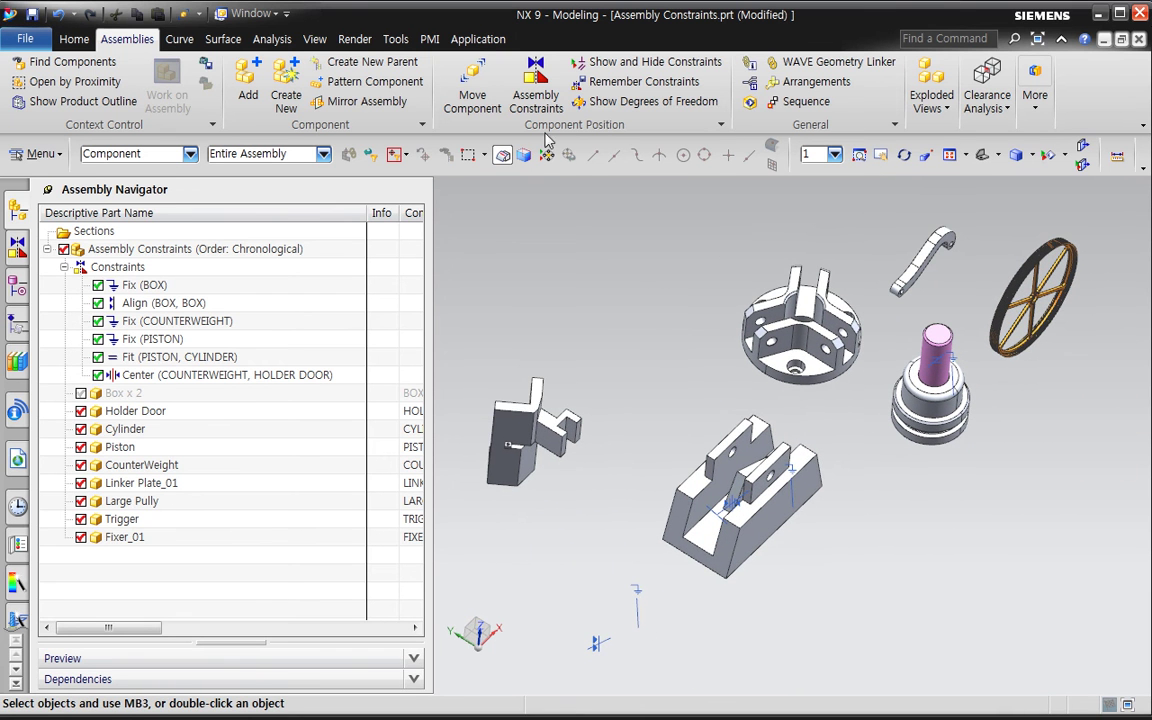
- Start an Angle assembly constraint, compare the Orient Angle subtype, and set the subtype to 3D Angle
left_click(535, 105)
middle_click_drag(643, 484, 651, 507, "shift")
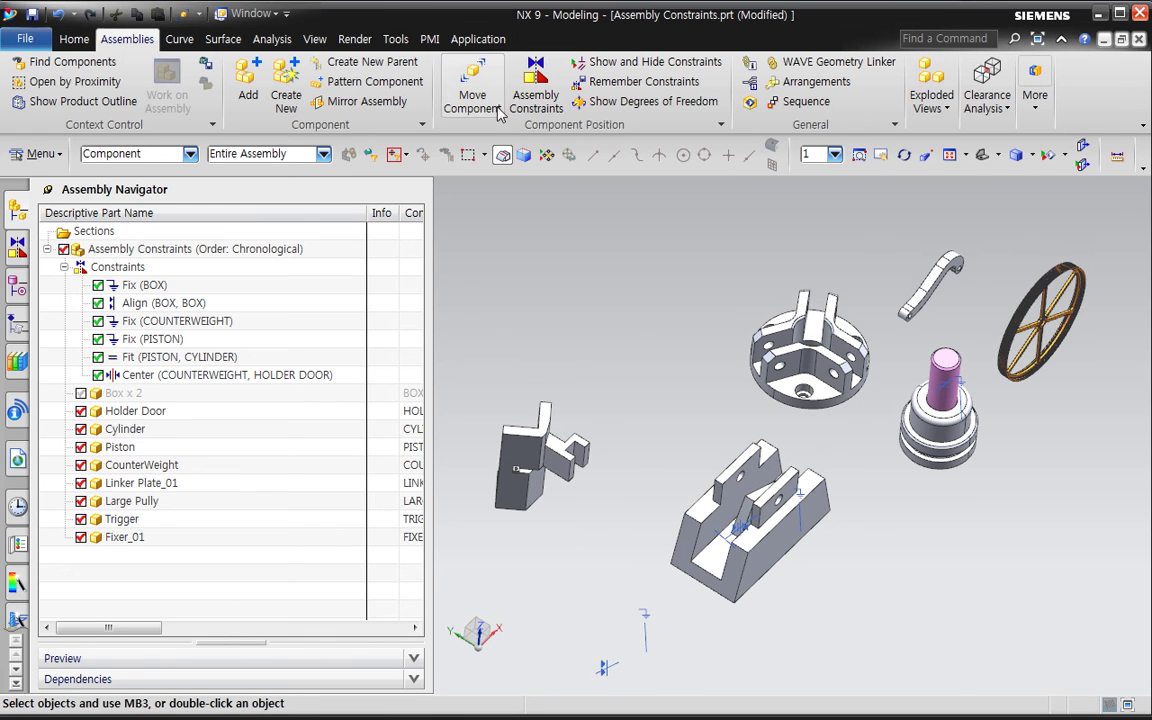
left_click(845, 156)
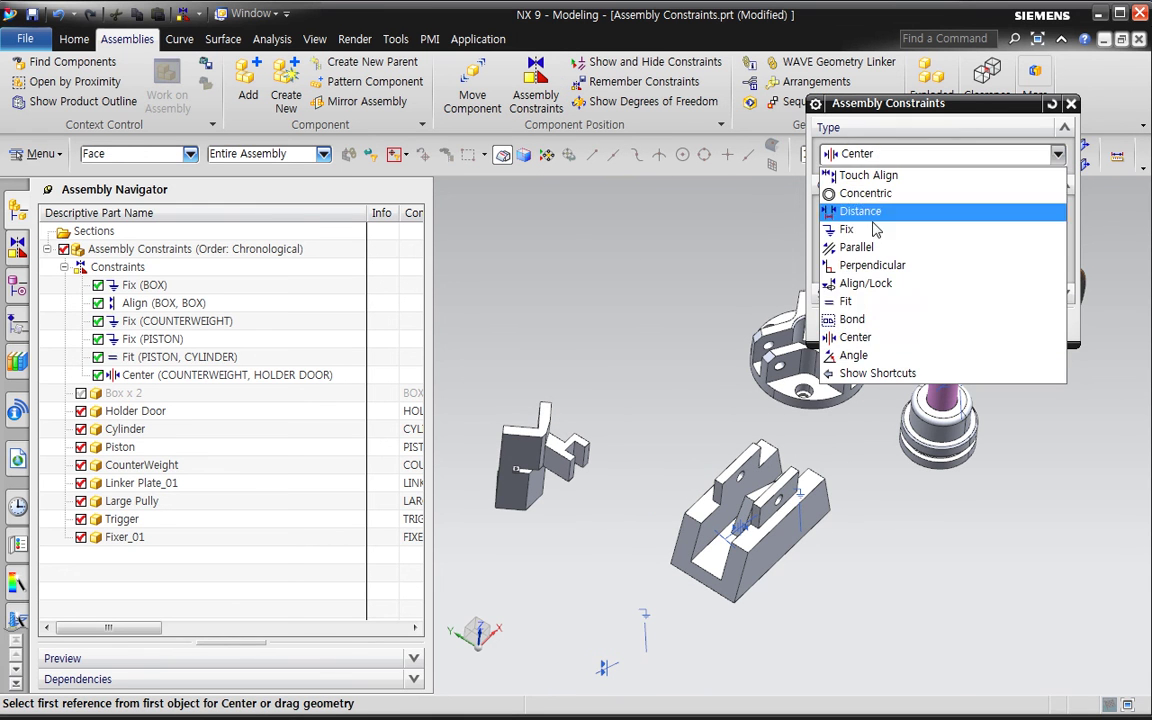
left_click(874, 357)
middle_click_drag(772, 427, 888, 452)
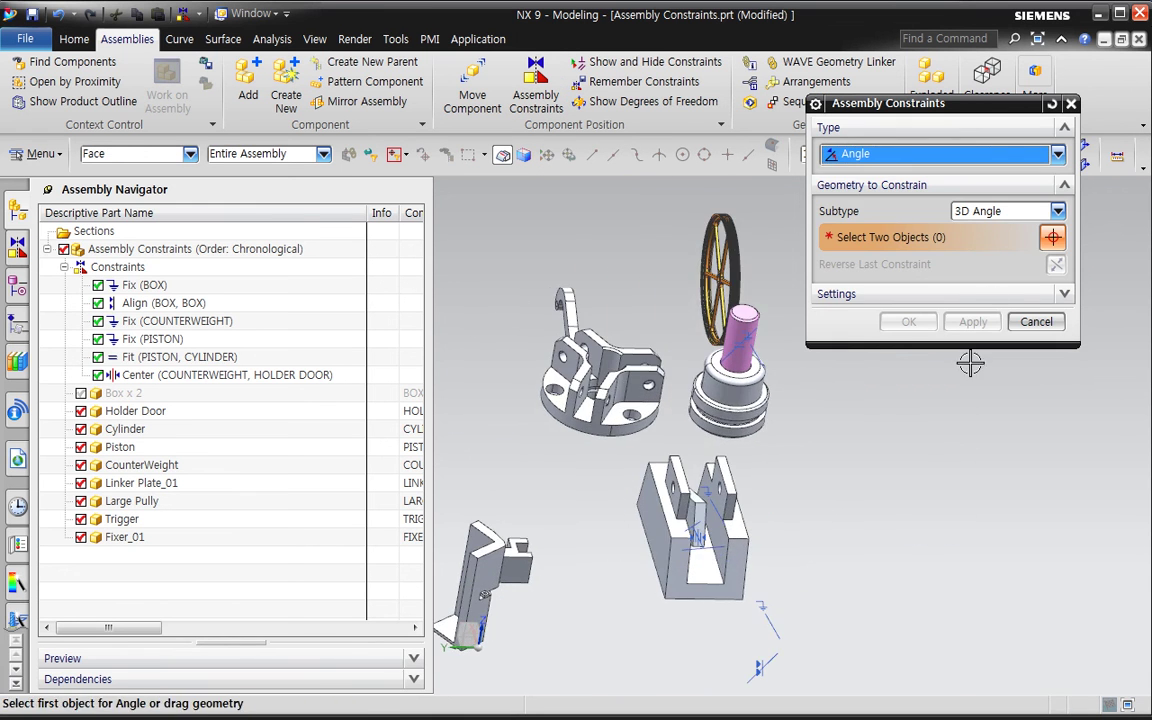
left_click(1005, 211)
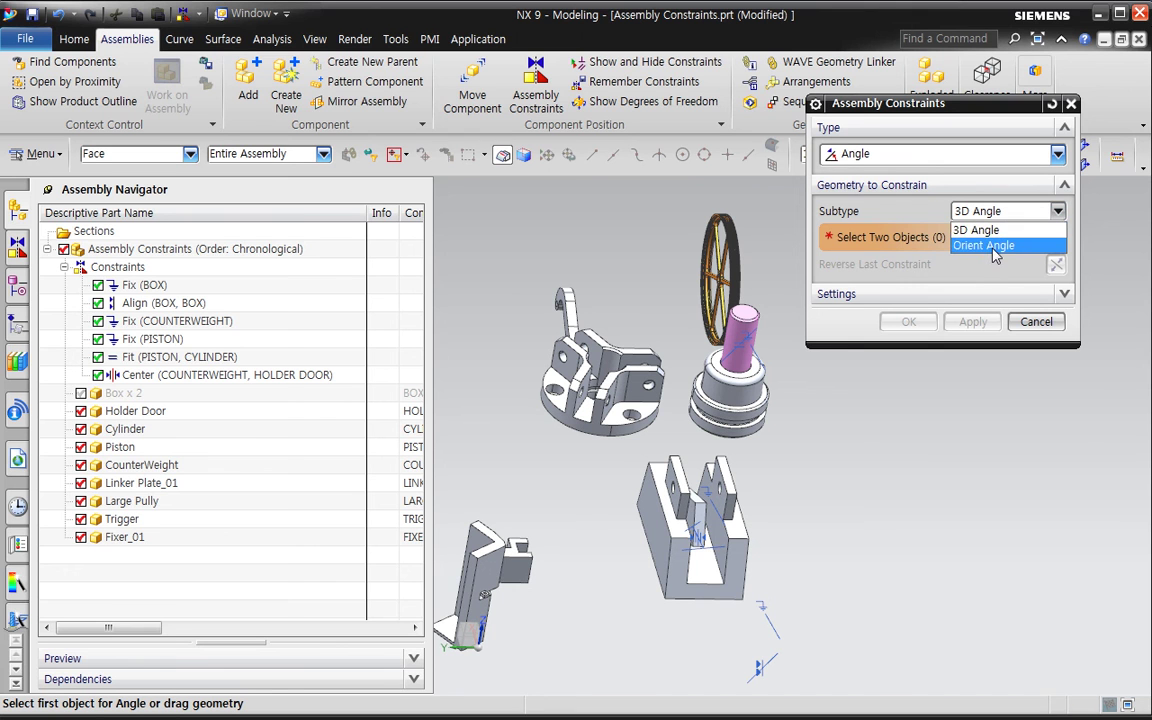
left_click(993, 249)
left_click(985, 211)
left_click(980, 231)
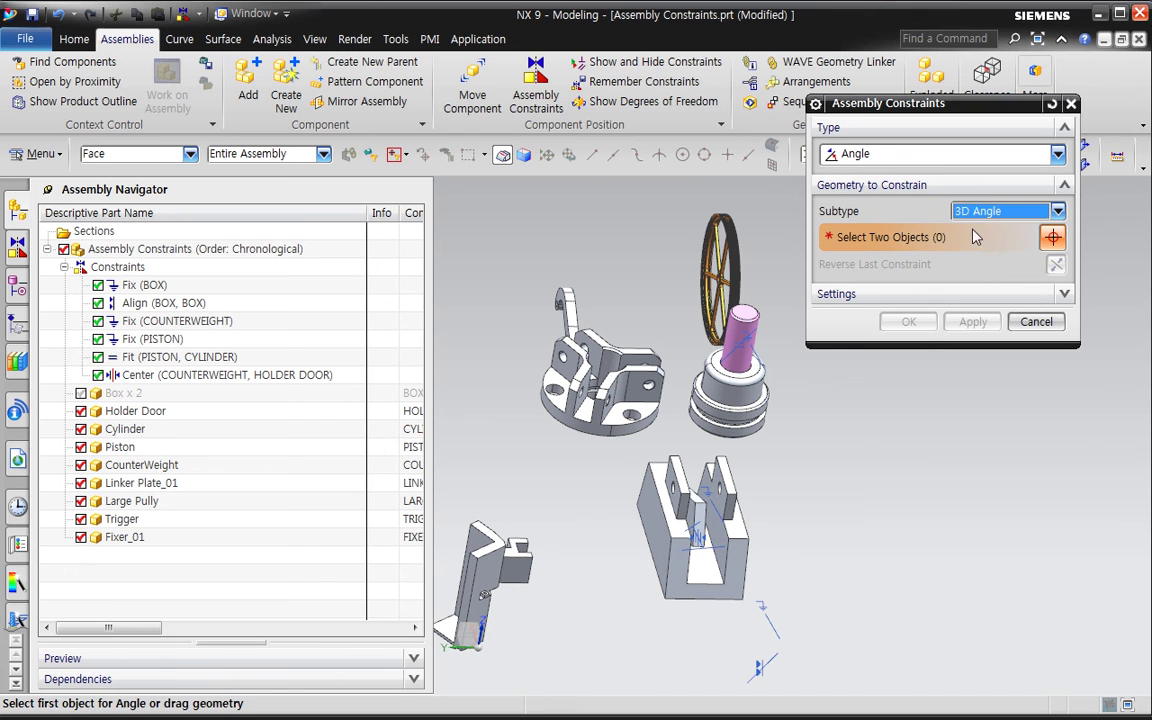
- Constrain the CounterWeight's outer side face and a Linker Plate_01 face with a 3D Angle of 121 degrees
middle_click_drag(859, 447, 693, 456)
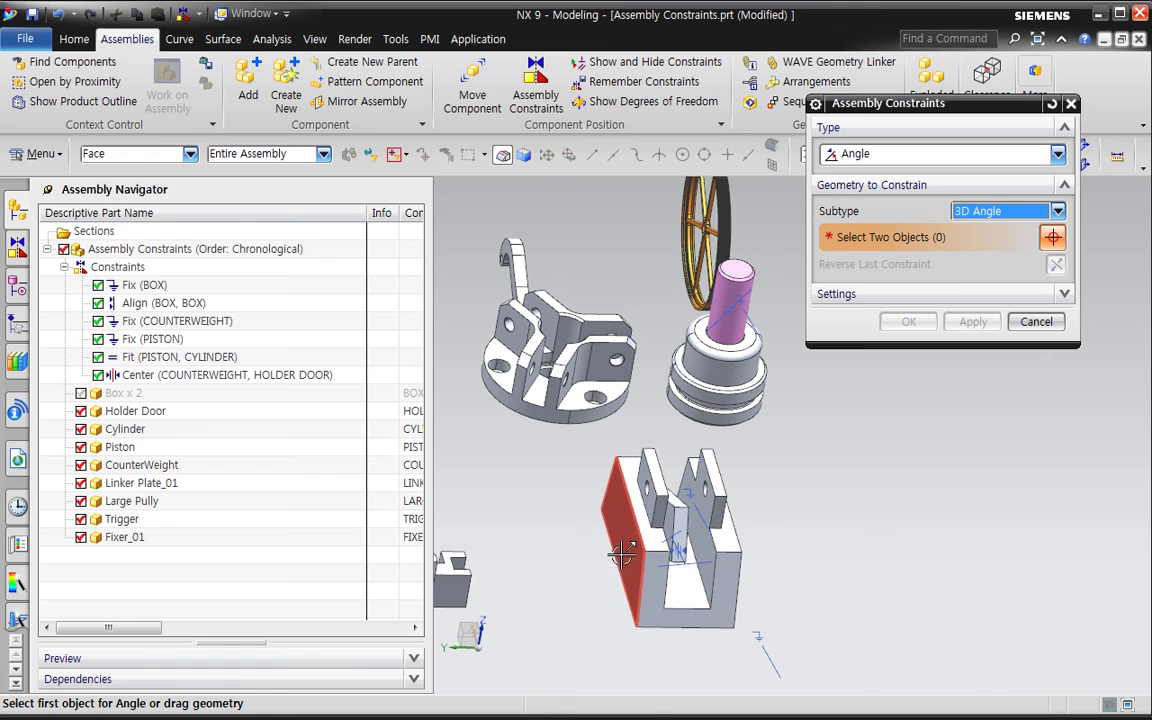
left_click(600, 495)
left_click(614, 375)
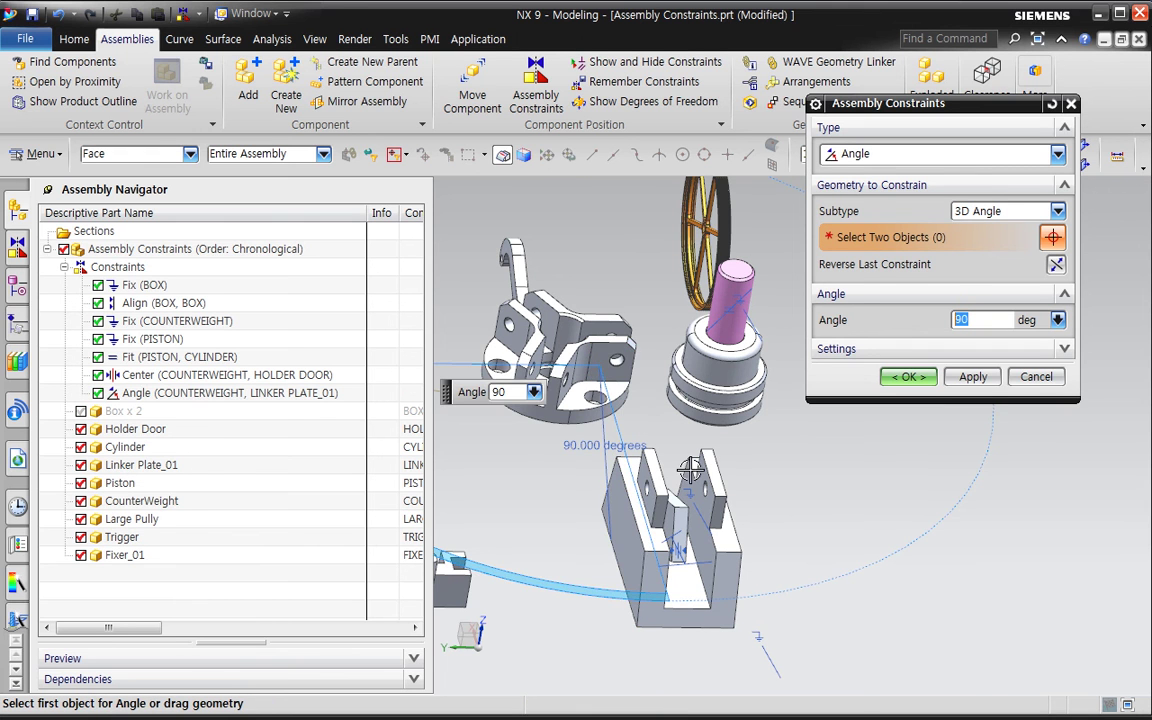
middle_click_drag(772, 472, 728, 512)
left_click_drag(522, 406, 591, 311)
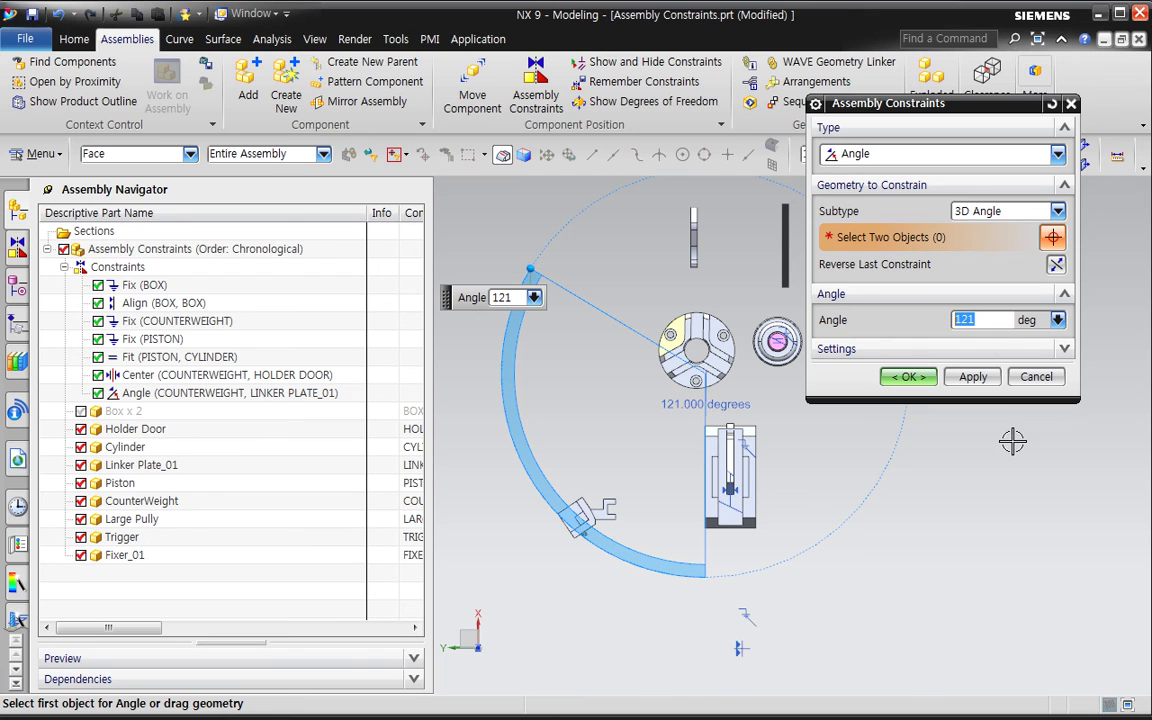
- Switch the Angle subtype to Orient Angle to view its three-object selection, and accept the existing Angle constraint
left_click(995, 212)
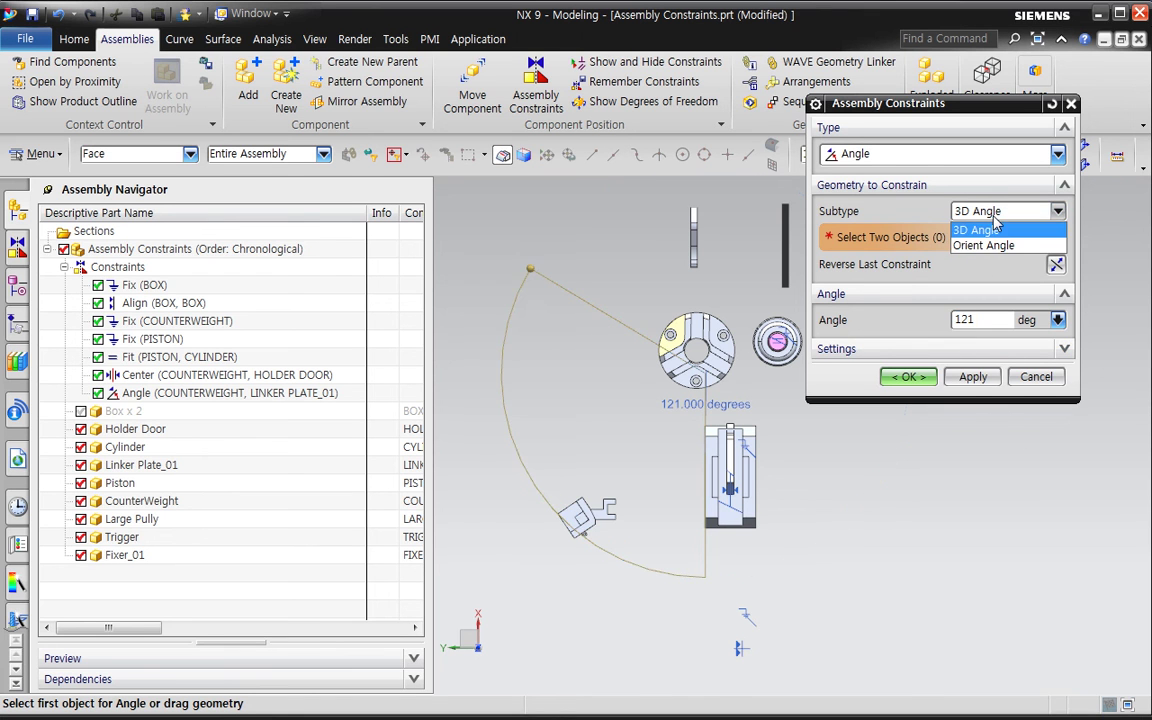
left_click(985, 245)
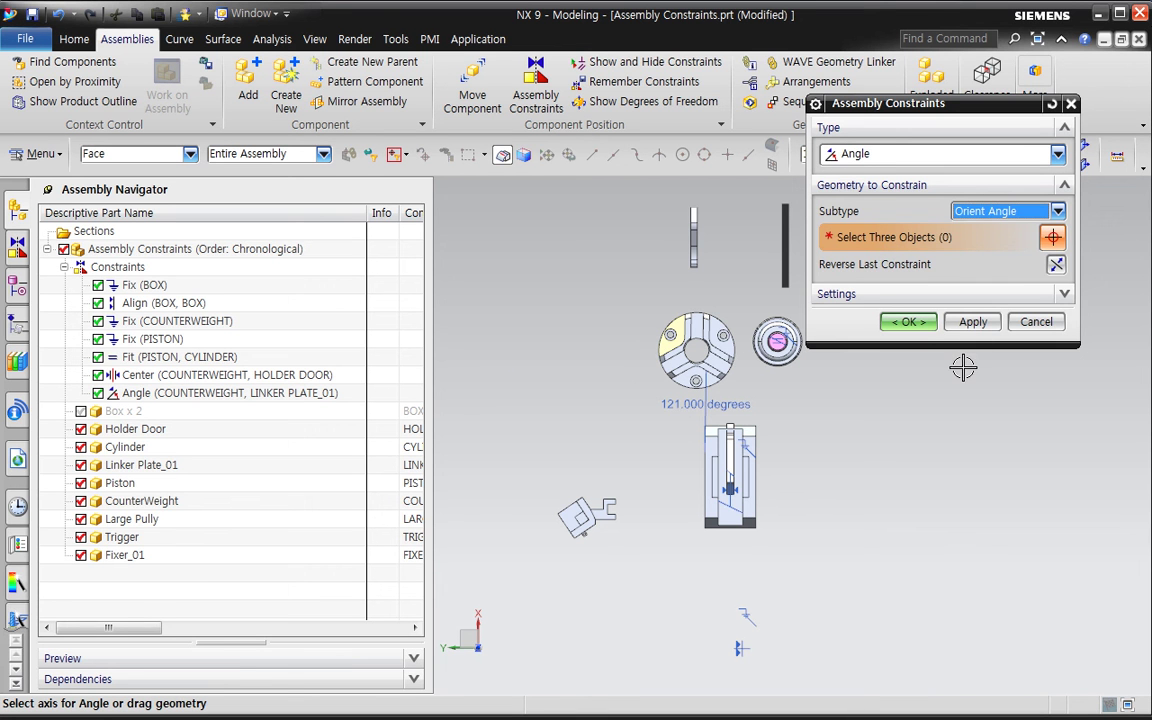
left_click(915, 325)
middle_click_drag(872, 409, 600, 226)
scroll(785, 485, "up", 3)
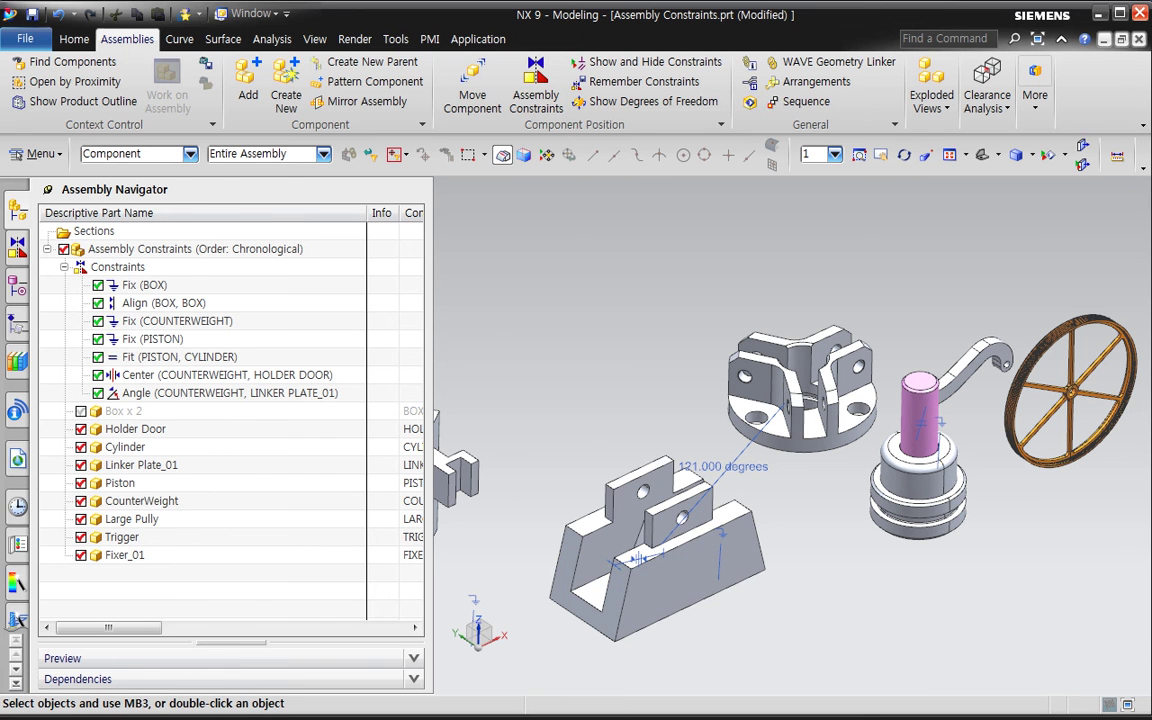
- Switch to the PowerPoint lecture notes, view slide 17 on constraint types and checking degrees of freedom, and return to NX
key("alt+Tab")
left_click(44, 588)
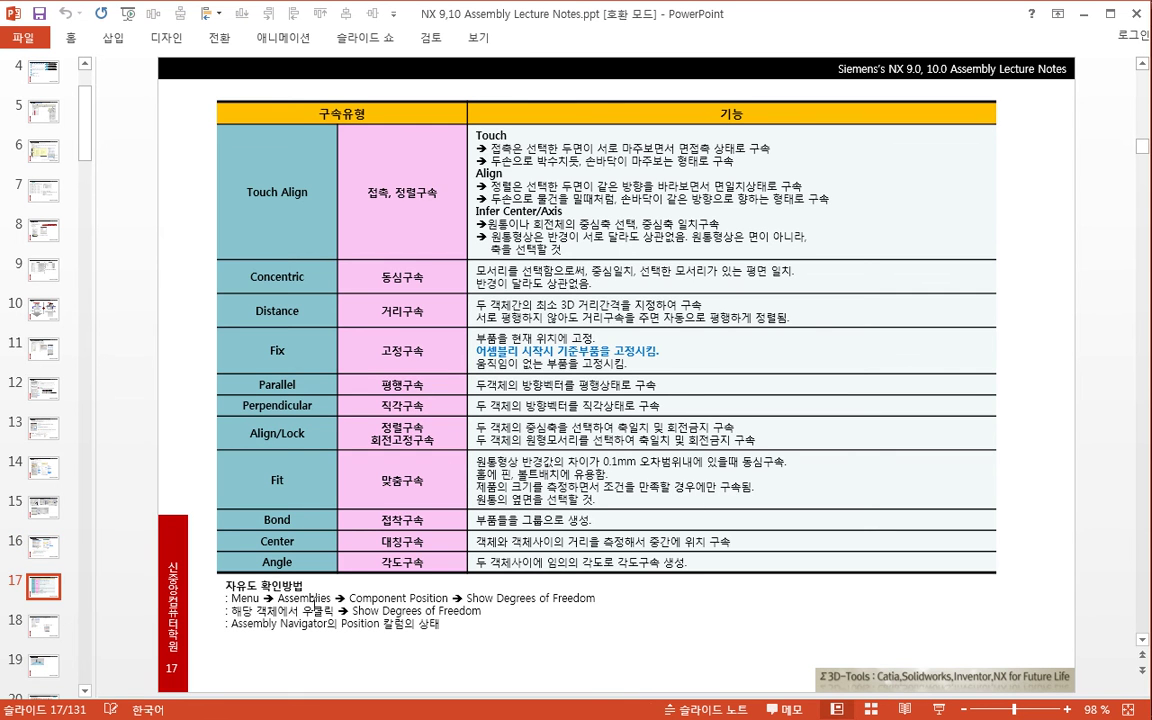
key("alt+Tab")
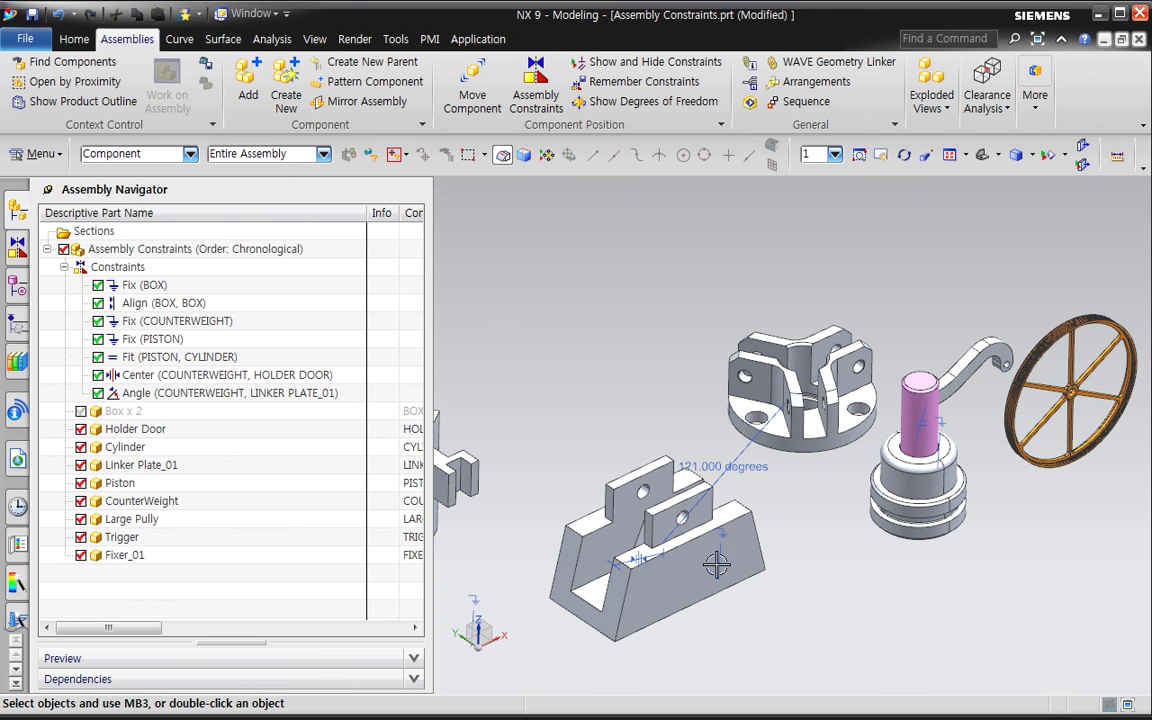
- Show the degrees of freedom of Linker Plate_01 and clear the component selection
right_click(779, 397)
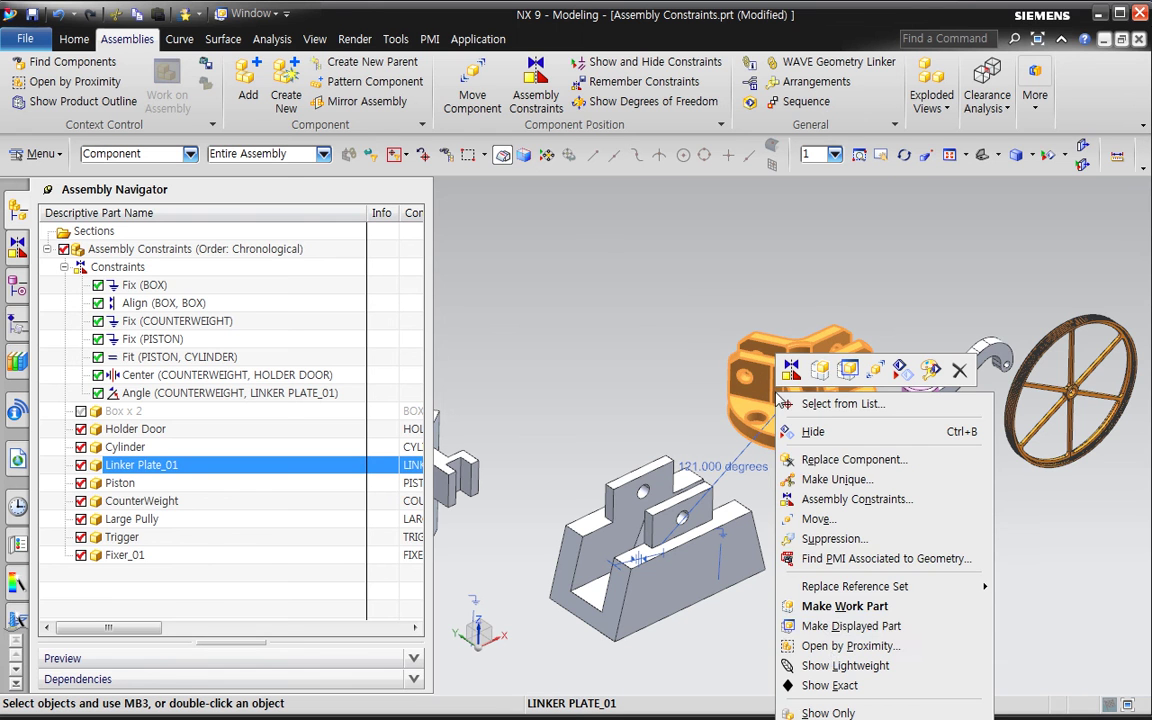
left_click(689, 363)
left_click(712, 321)
middle_click_drag(712, 321, 722, 226, "shift")
right_click(700, 230)
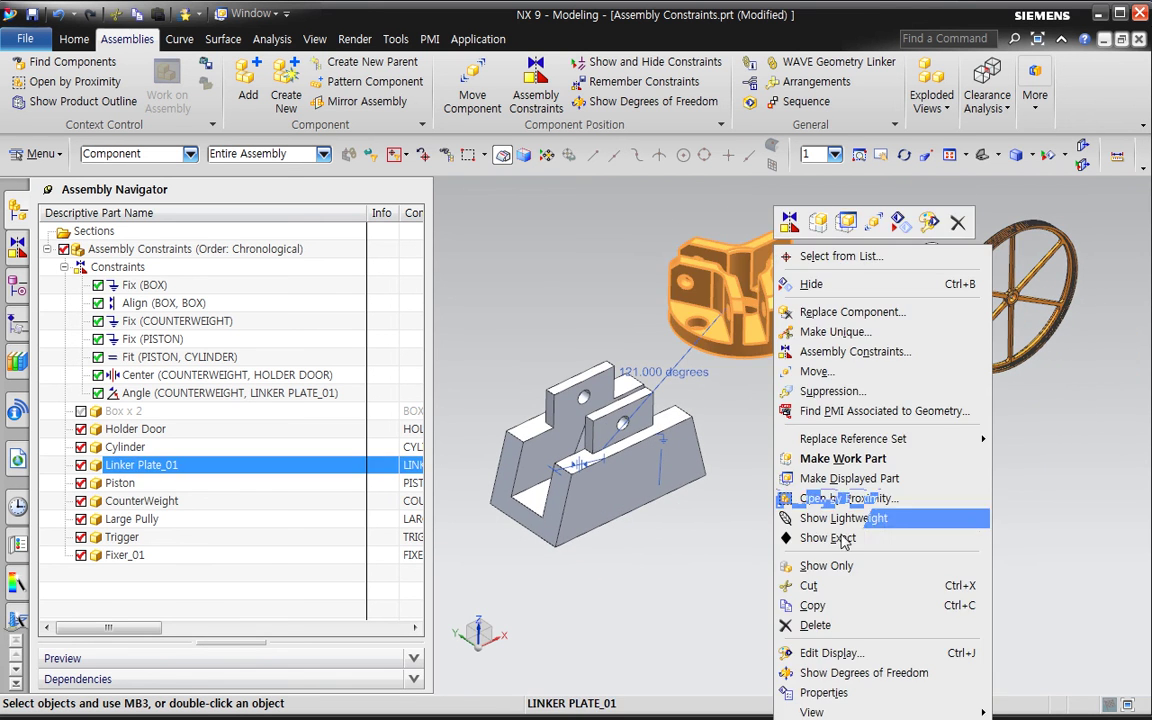
left_click(848, 673)
left_click(655, 106)
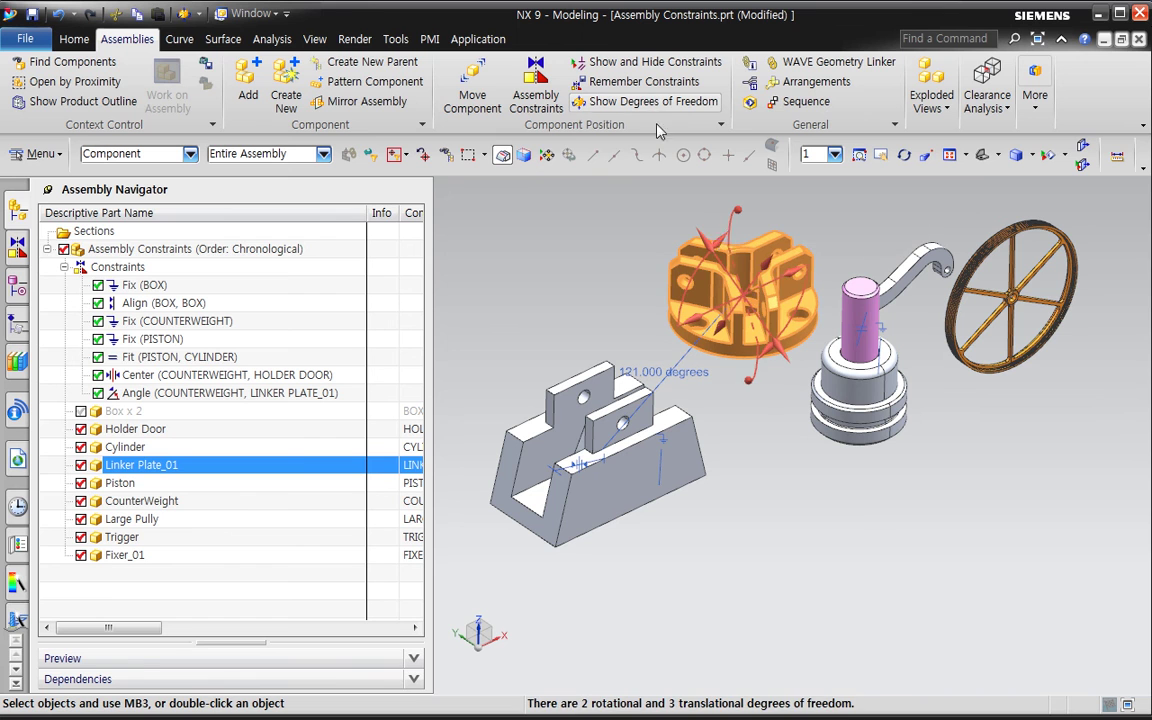
left_click(740, 427)
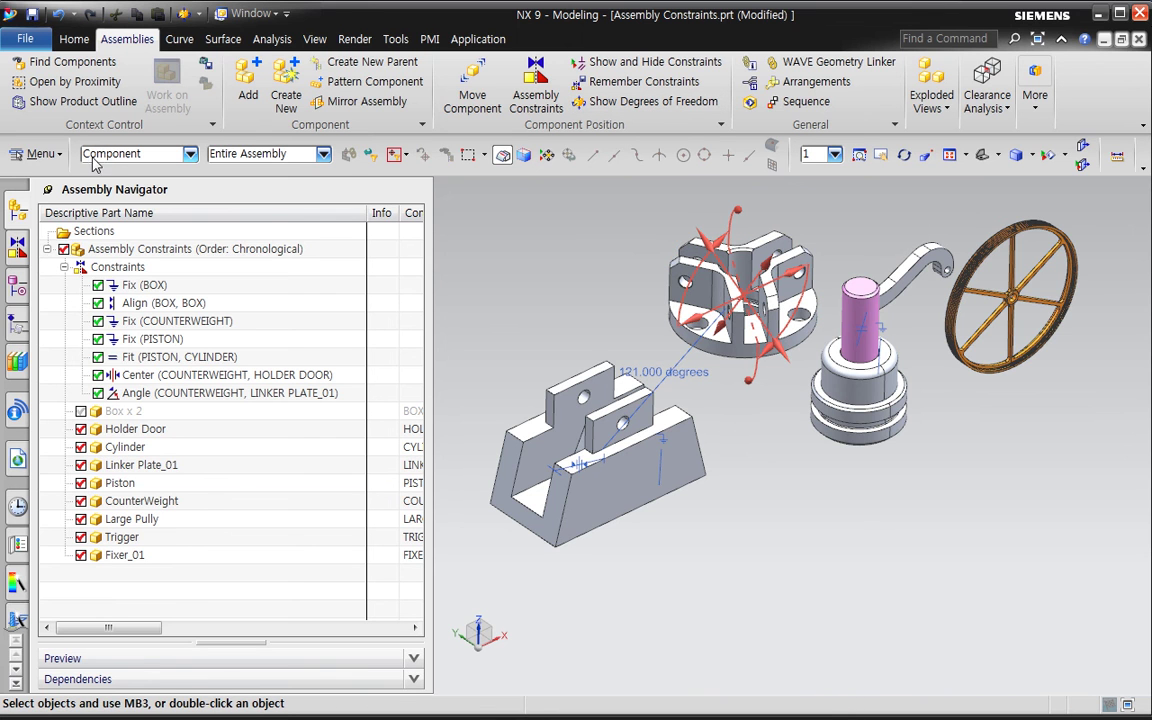
- Run Show Degrees of Freedom without a preselection and choose Linker Plate_01 as the component
left_click(38, 154)
mouse_move(75, 300)
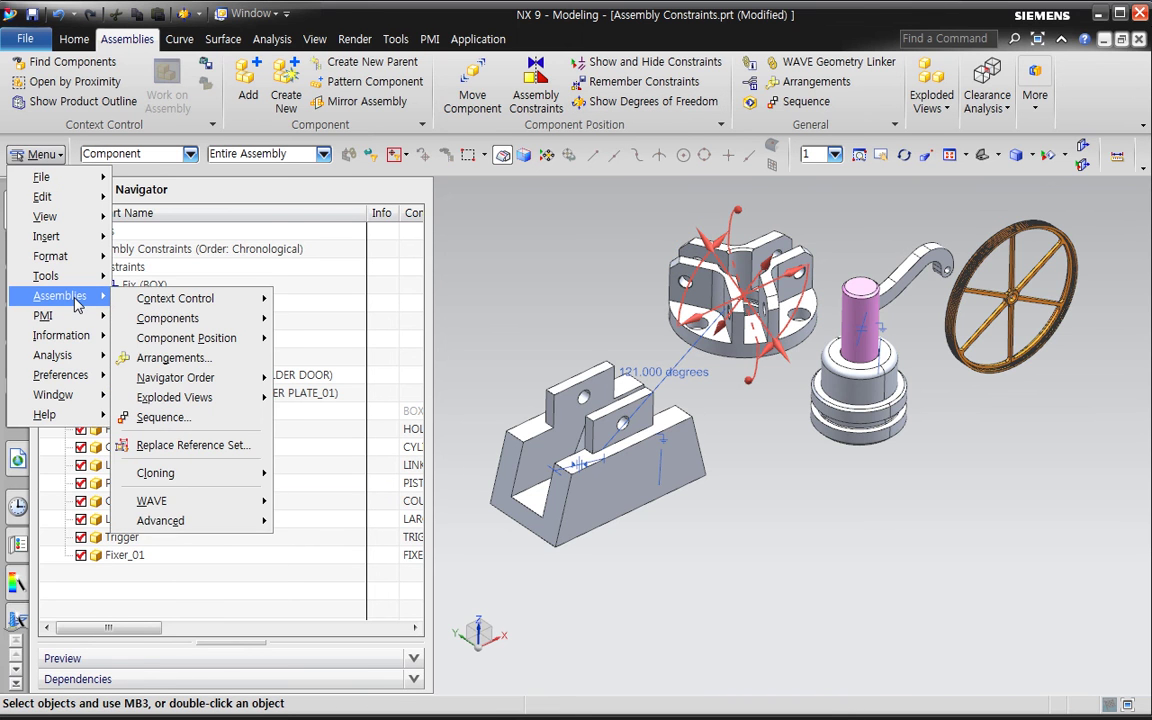
mouse_move(205, 338)
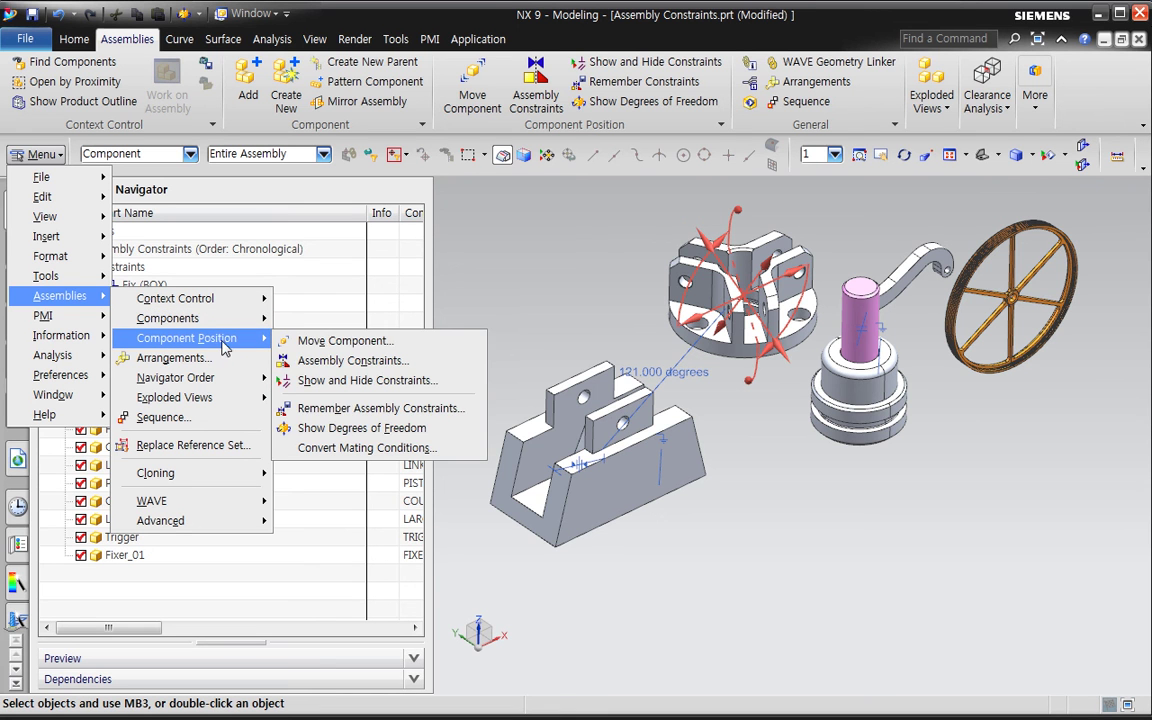
left_click(378, 430)
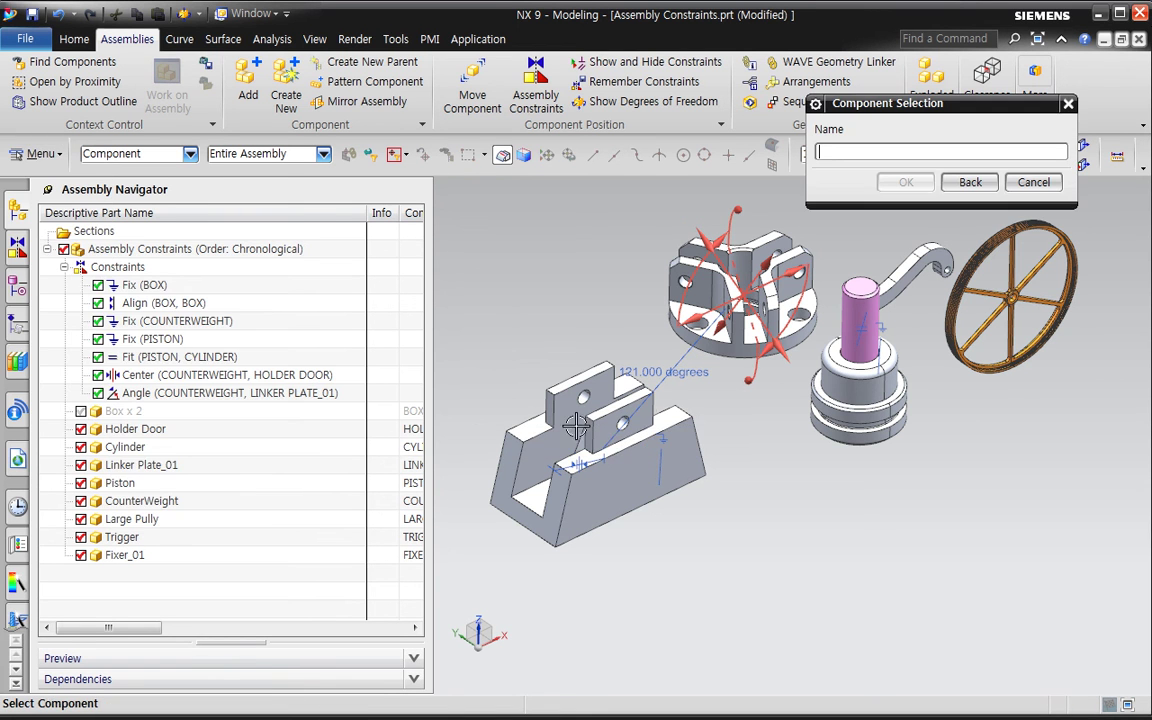
left_click(735, 362)
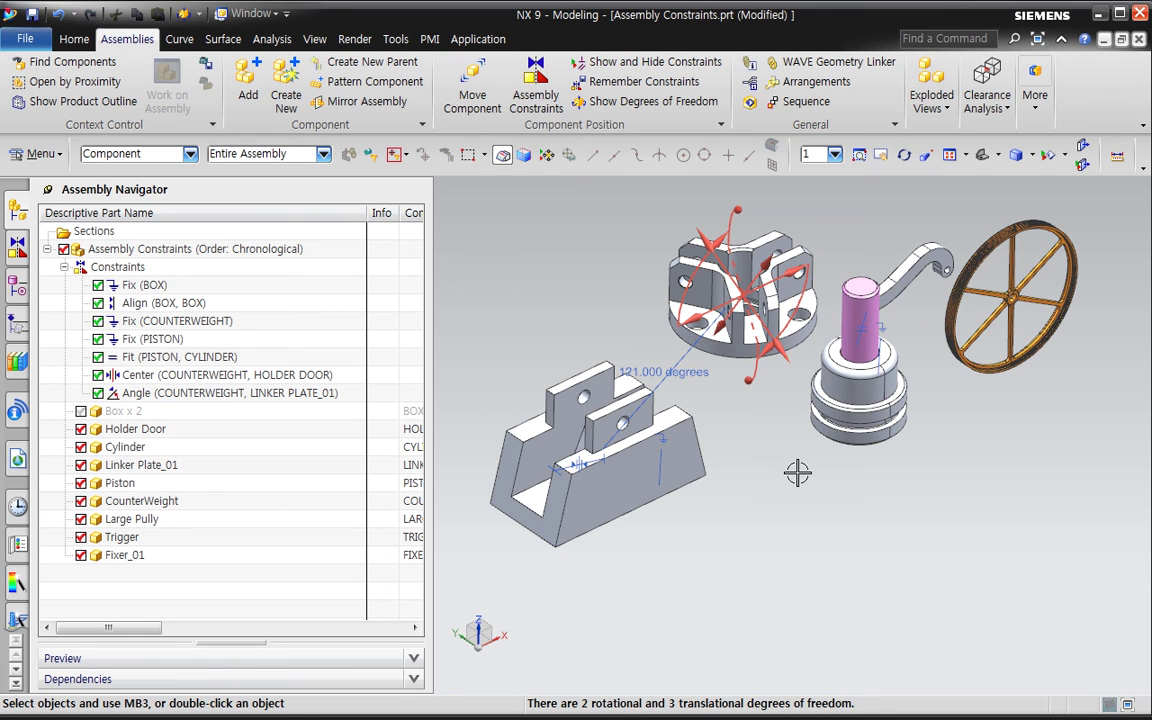
left_click(880, 410)
left_click(670, 460)
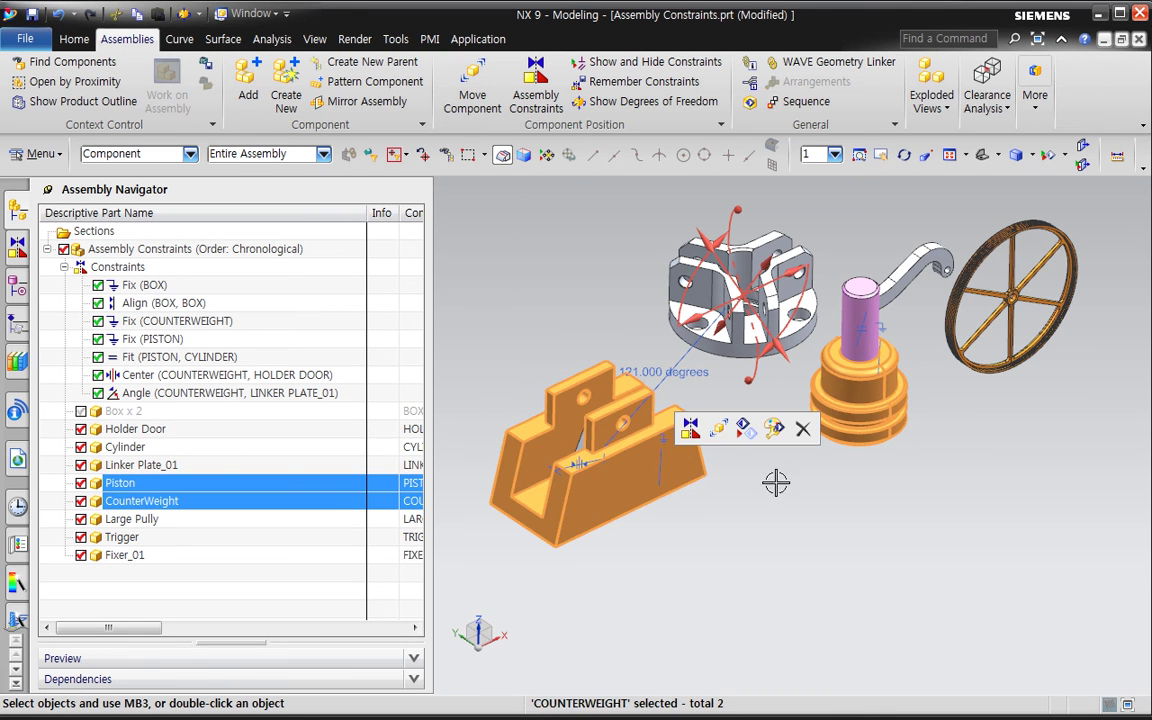
right_click(689, 476)
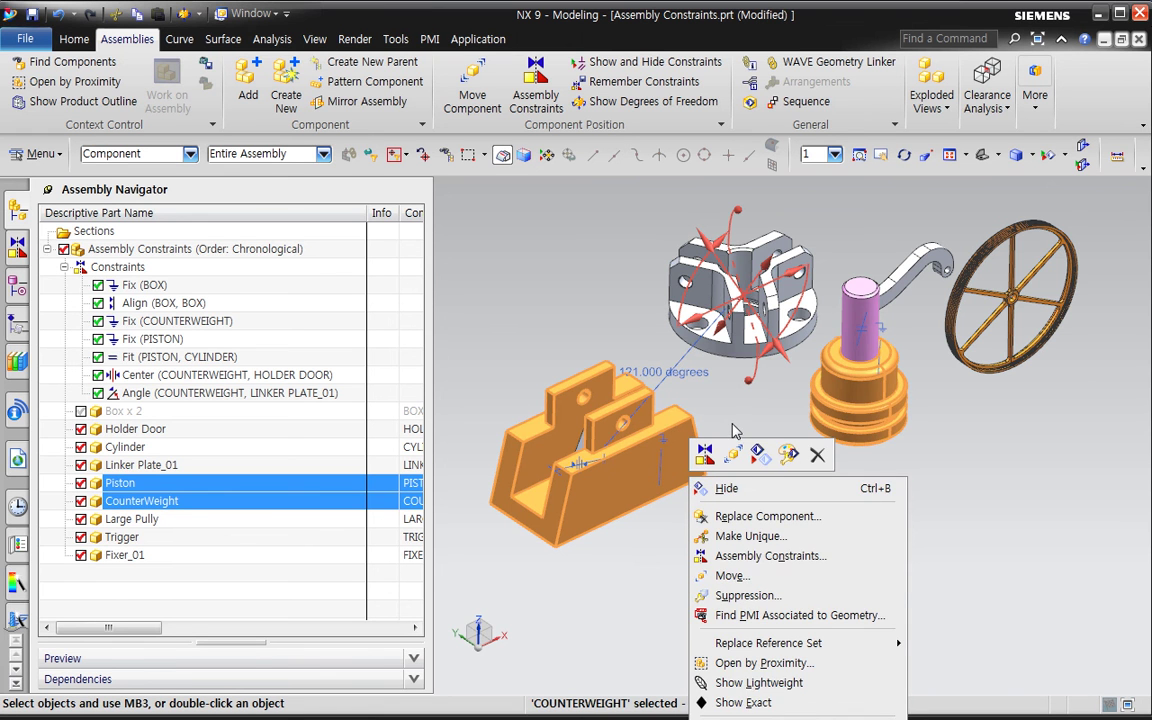
key("Escape")
key("Escape")
- Select the Piston, Trigger and Large Pully, run Show Degrees of Freedom, and choose the Piston as the component to check
left_click(872, 407)
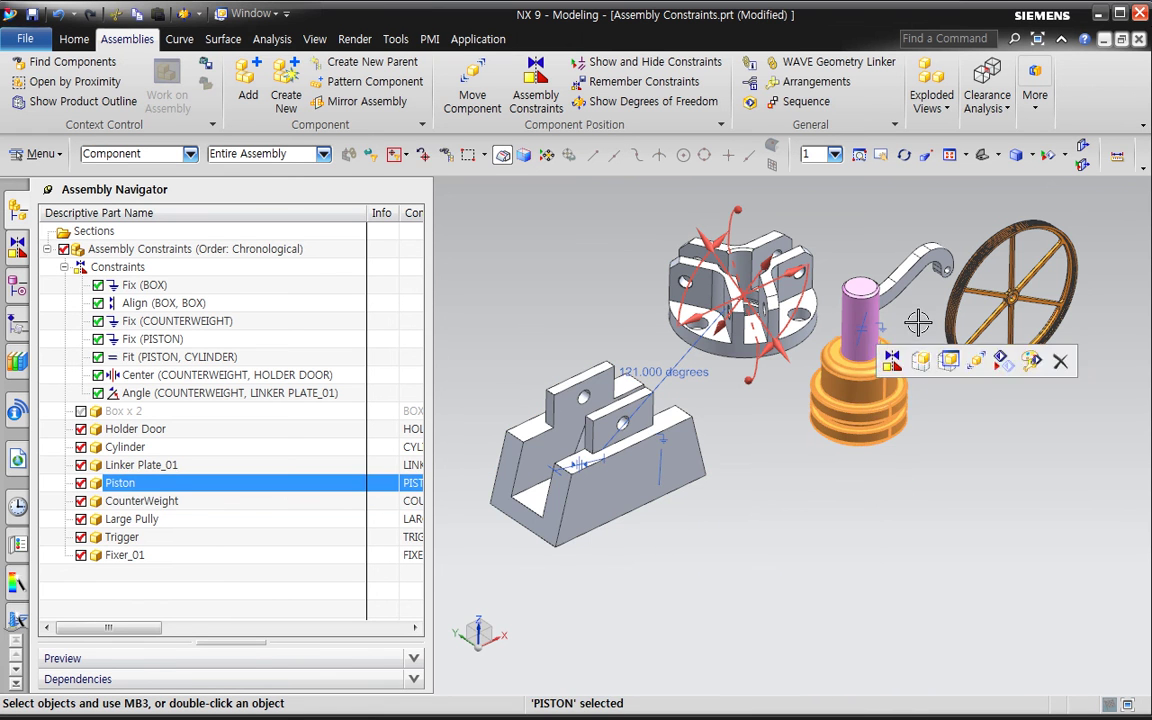
left_click(918, 300)
left_click(952, 305)
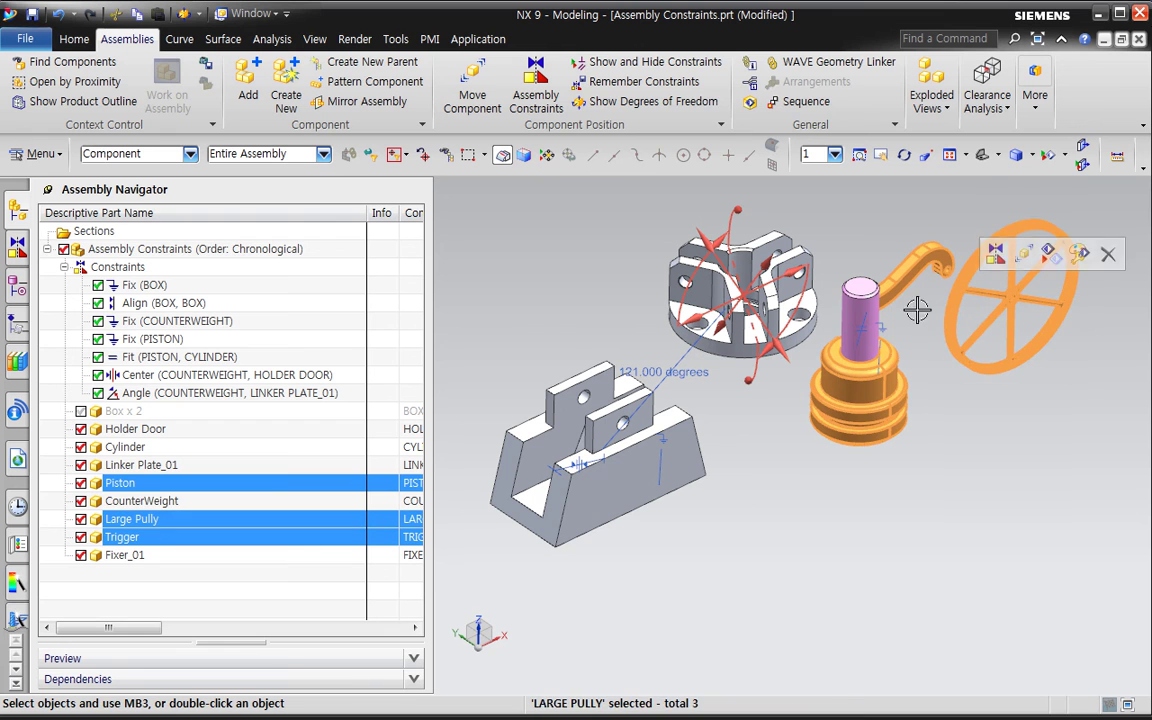
left_click(645, 104)
left_click(852, 382)
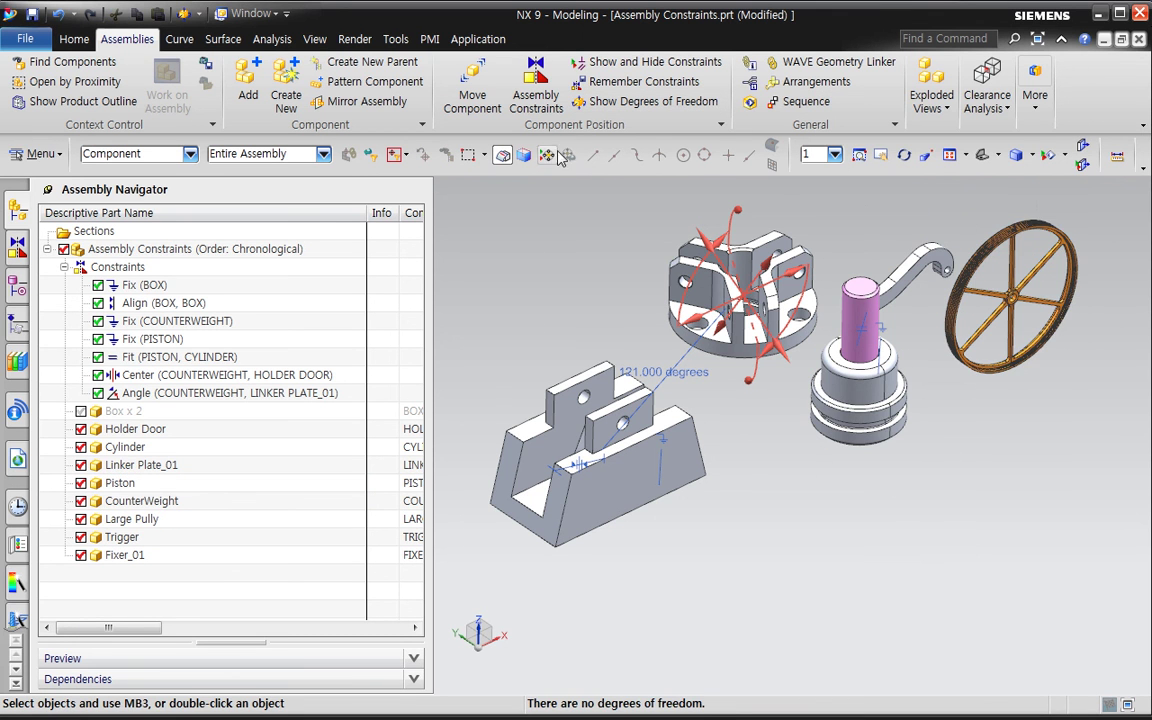
- Show the degrees of freedom of the Large Pully, and refresh the display to clear the arrows
left_click(645, 101)
left_click(974, 356)
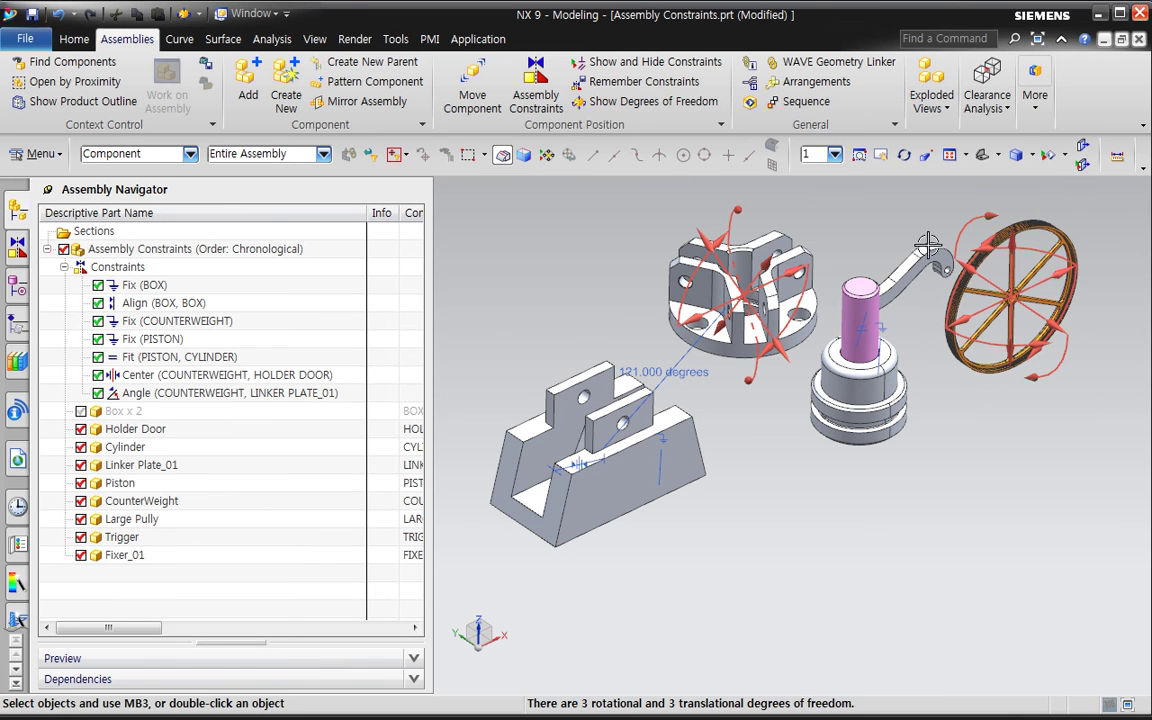
scroll(862, 576, "down", 1)
scroll(823, 586, "down", 1)
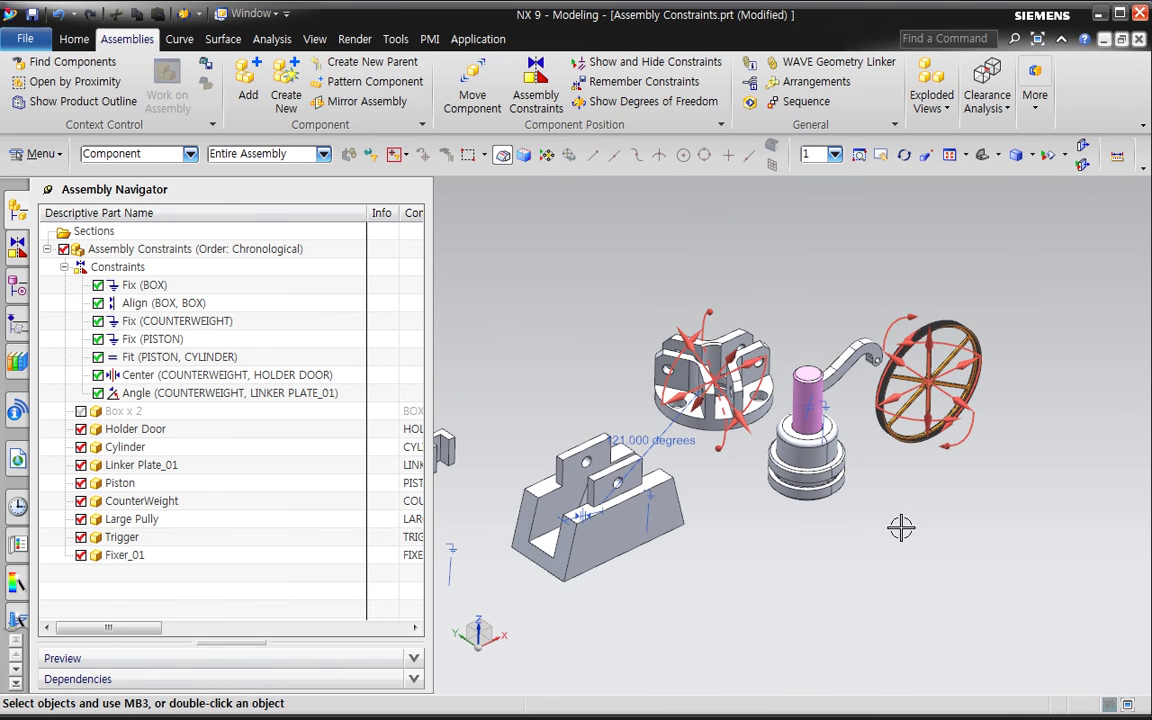
key("F5")
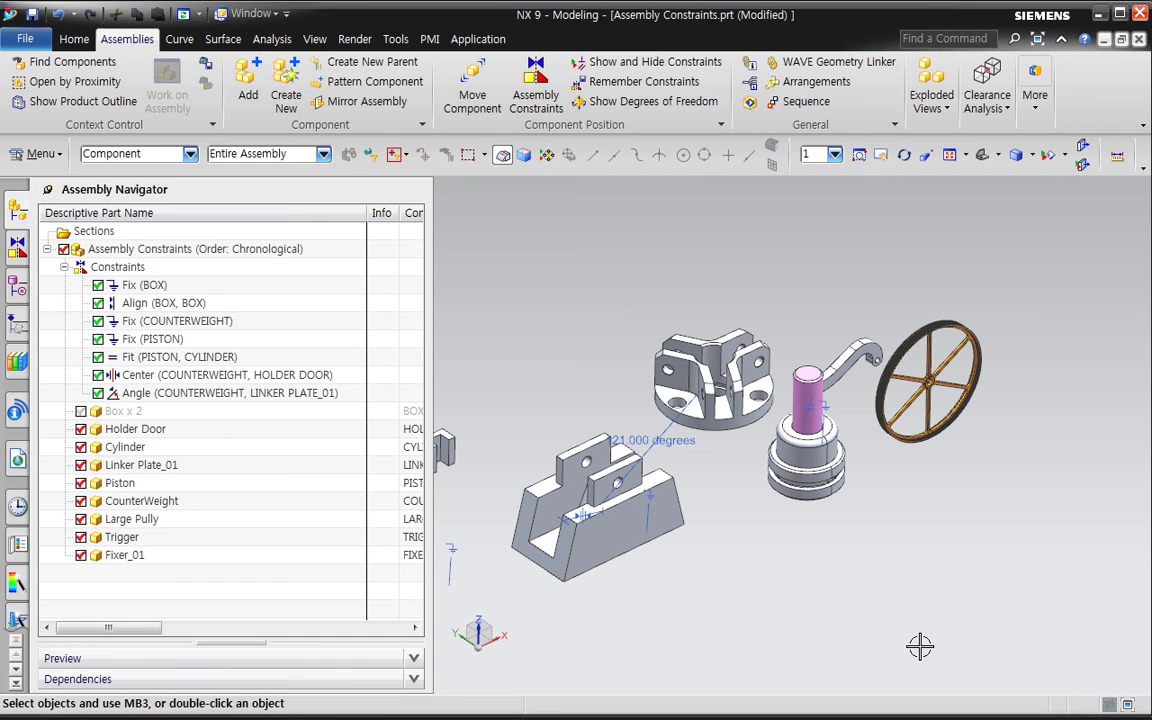
- Switch to the PowerPoint lecture notes and open slide 18 on the constraint shortcut menus and Position column icons
key("alt+Tab")
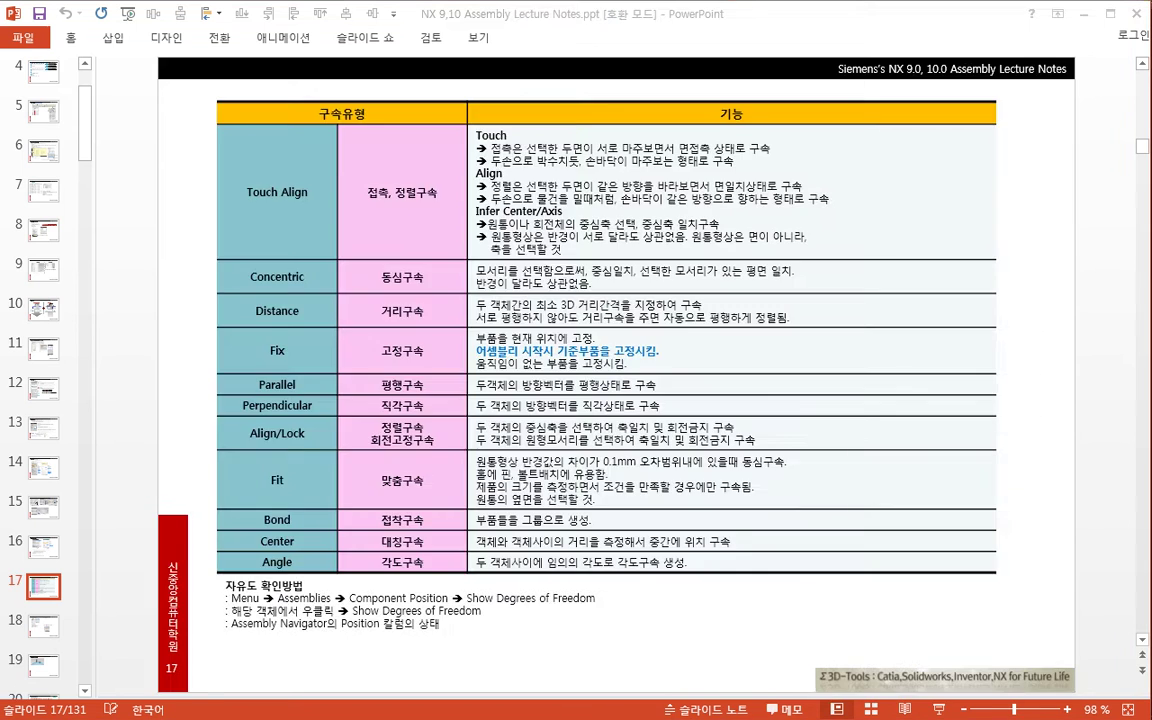
left_click(44, 627)
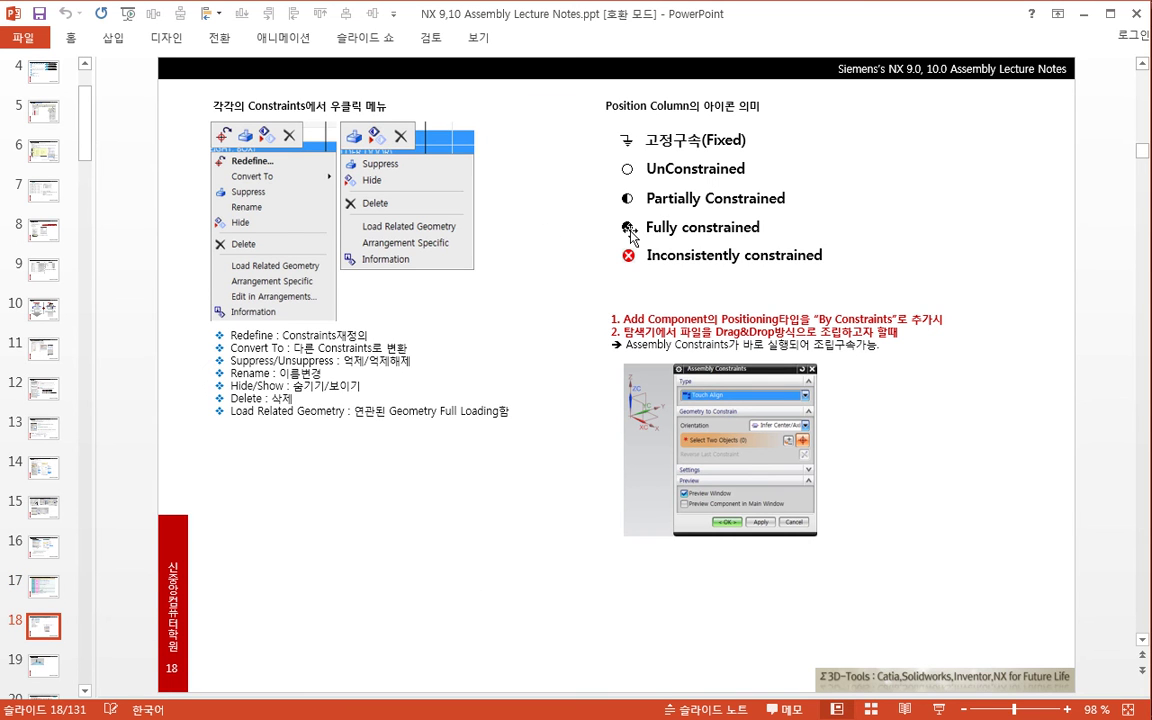